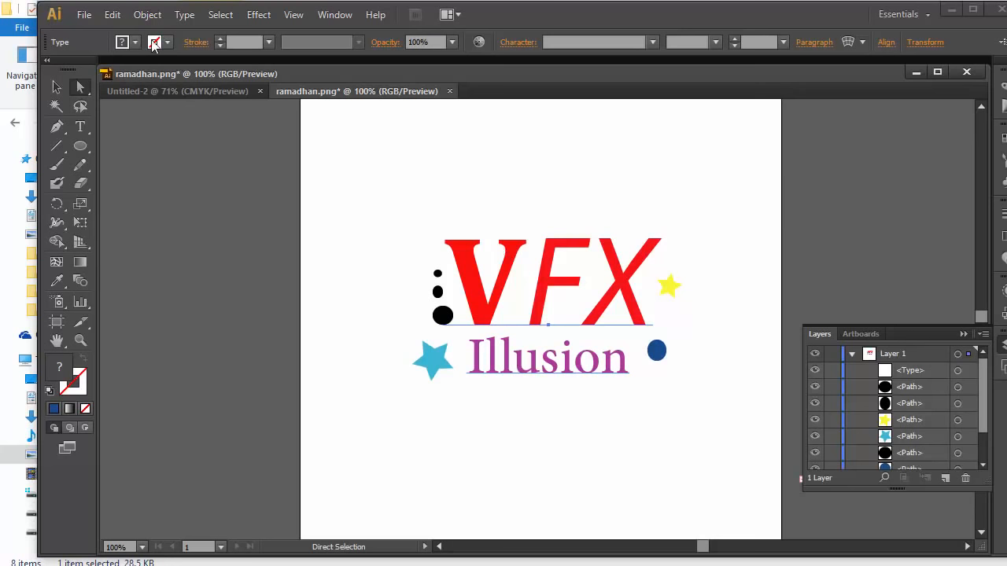
# - Start saving the logo under a new name and delete garuda-pancasila [Converted2].ai and garuda-pancasila [Converted].ai from the Tutorial folder
pyautogui.click(83, 14)
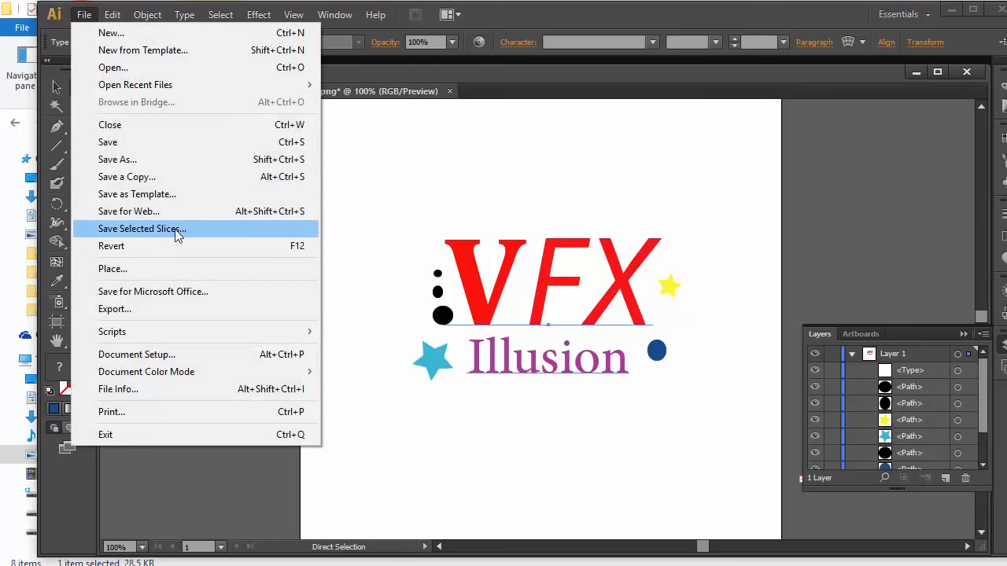
pyautogui.click(174, 159)
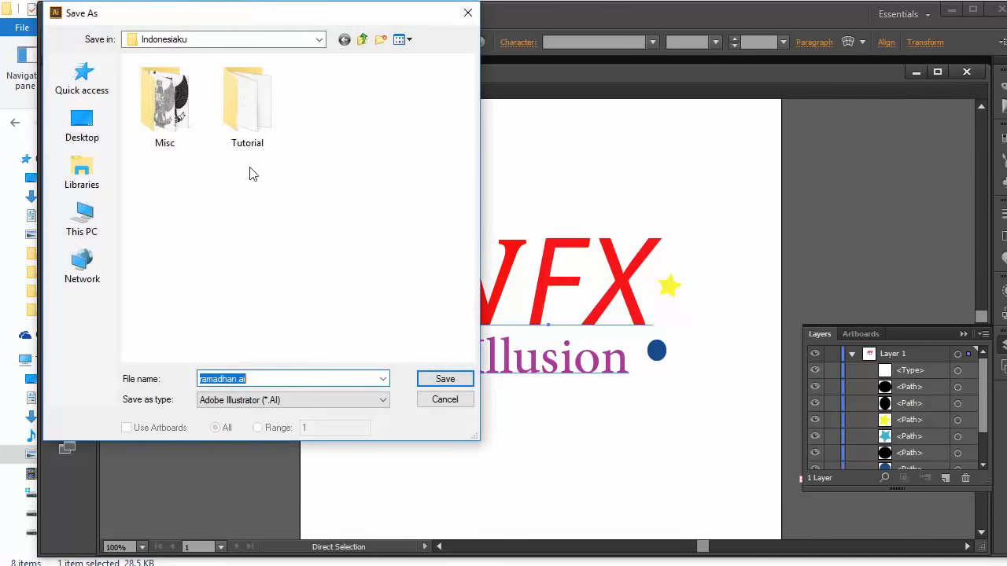
pyautogui.doubleClick(244, 125)
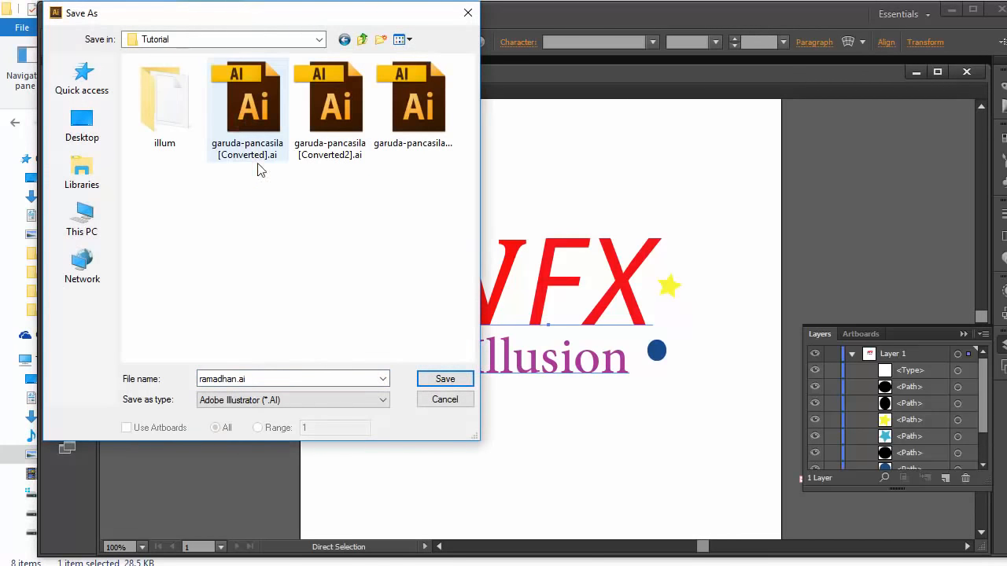
pyautogui.click(315, 140)
pyautogui.press('Delete')
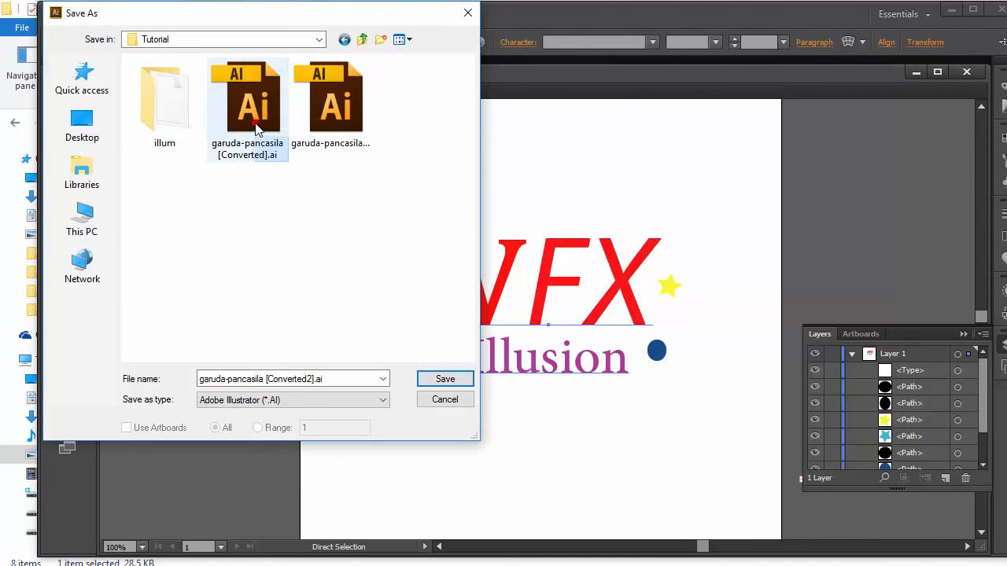
pyautogui.click(256, 127)
pyautogui.press('Delete')
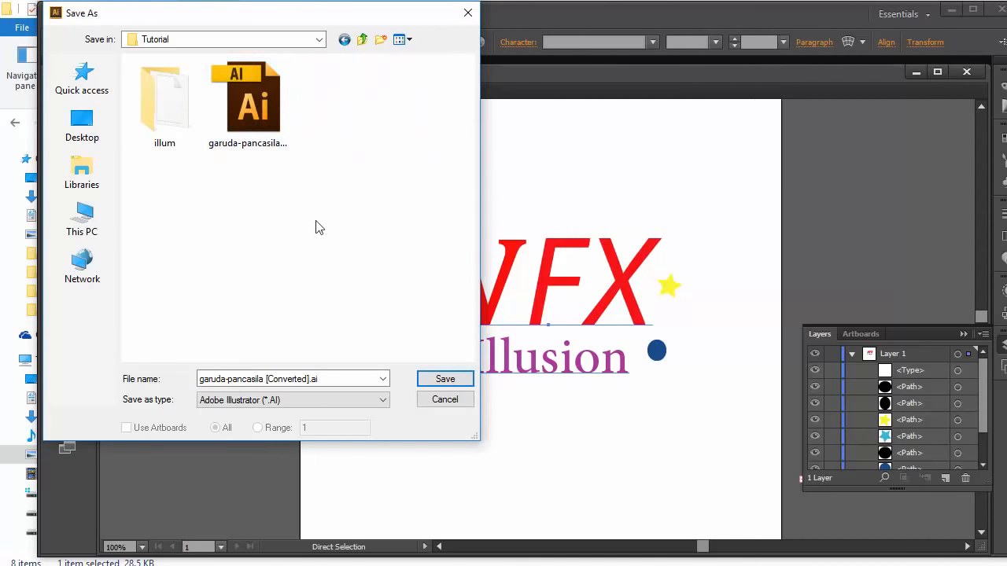
# - Save the logo in the Tutorial folder as an Adobe Illustrator file named "vfx illusion logo"
pyautogui.tripleClick(329, 378)
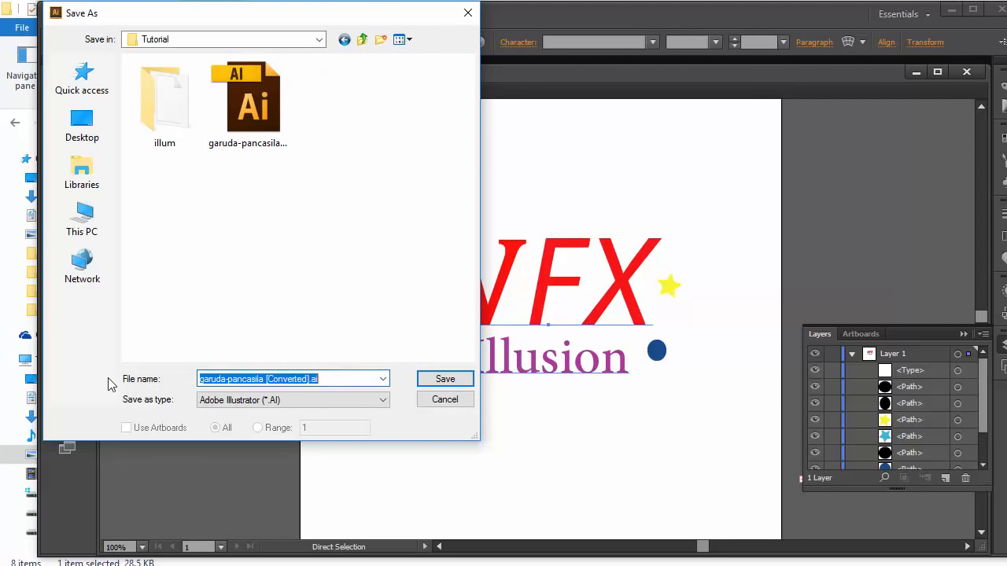
pyautogui.write('vfx il')
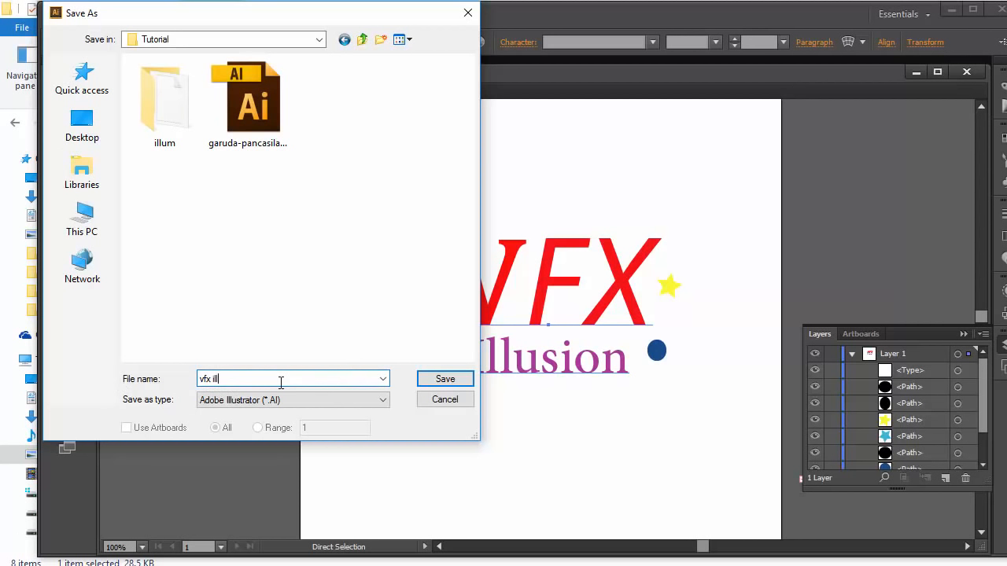
pyautogui.write('lusio')
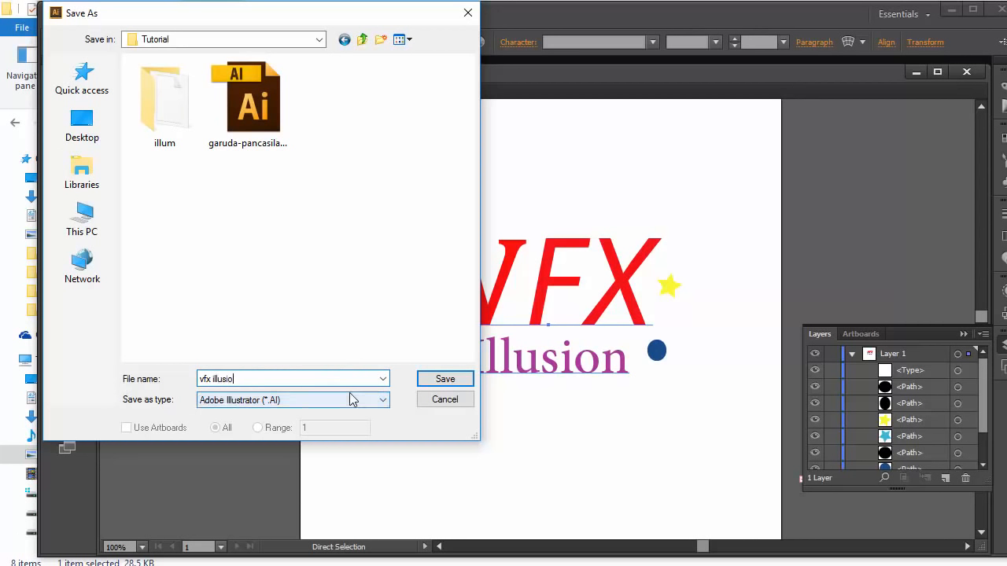
pyautogui.write('n logo')
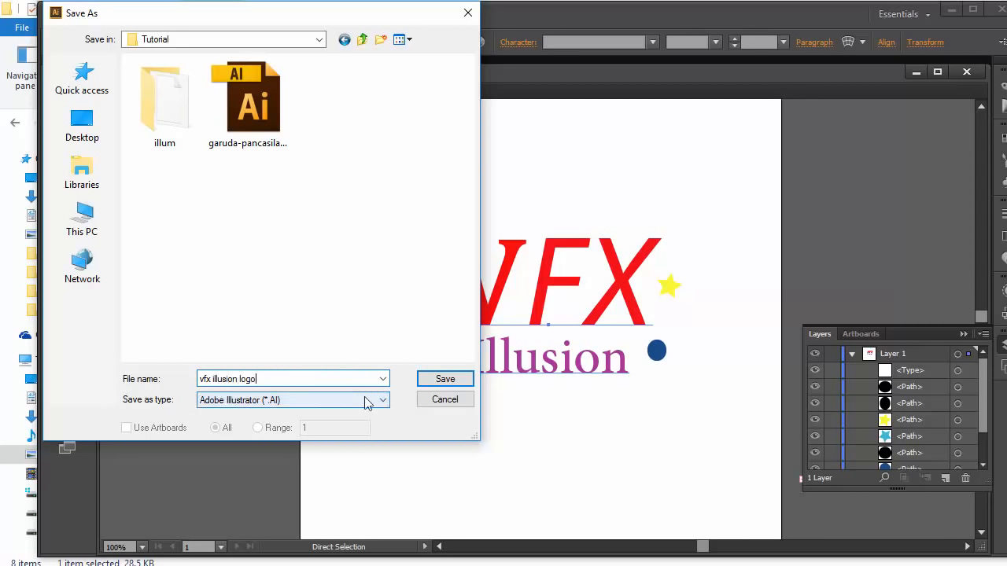
pyautogui.click(445, 379)
pyautogui.click(445, 379)
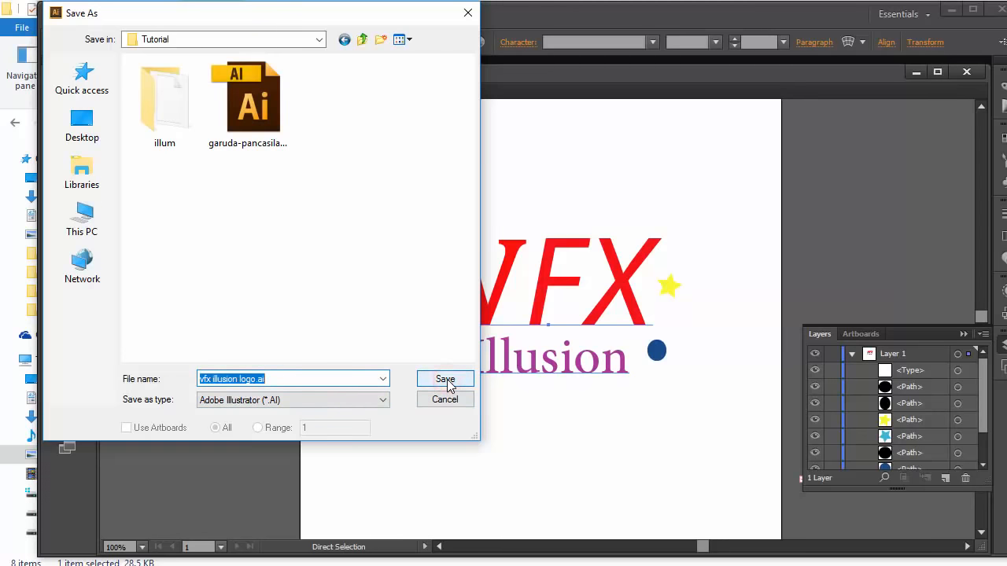
# - Set the saved file's version to Illustrator 8 and accept the conversion to the older format
pyautogui.moveTo(275, 75); pyautogui.dragTo(544, 67)
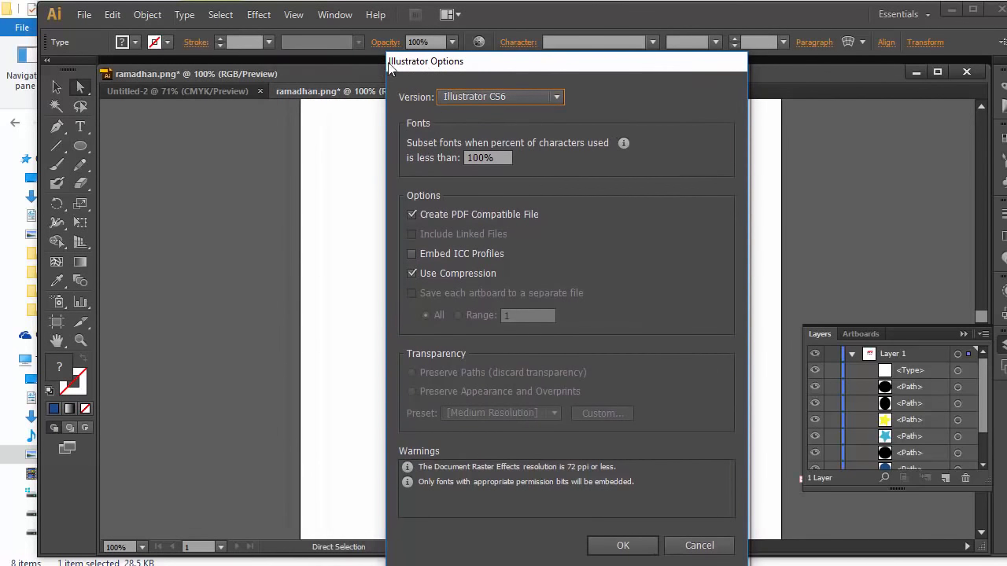
pyautogui.click(501, 98)
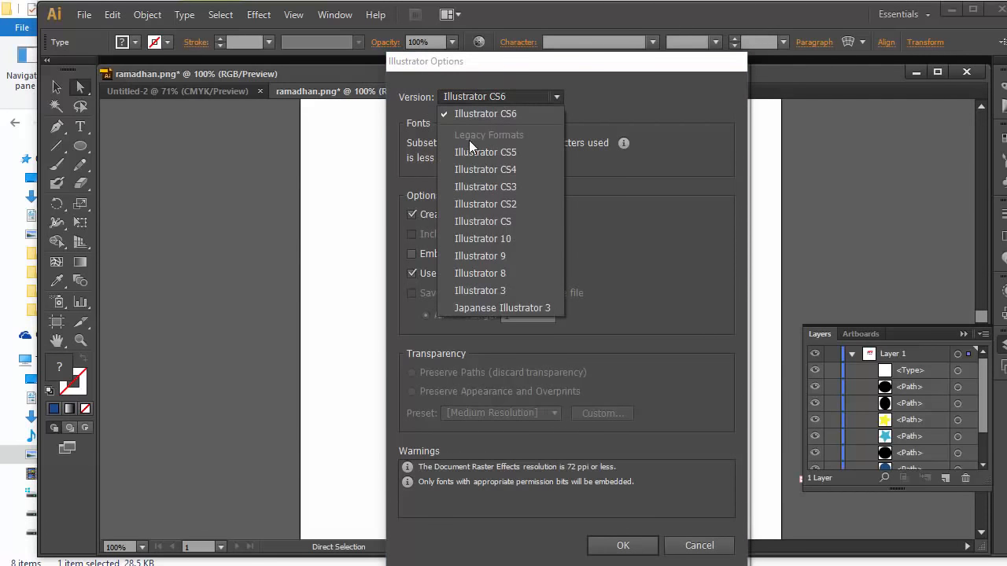
pyautogui.click(518, 273)
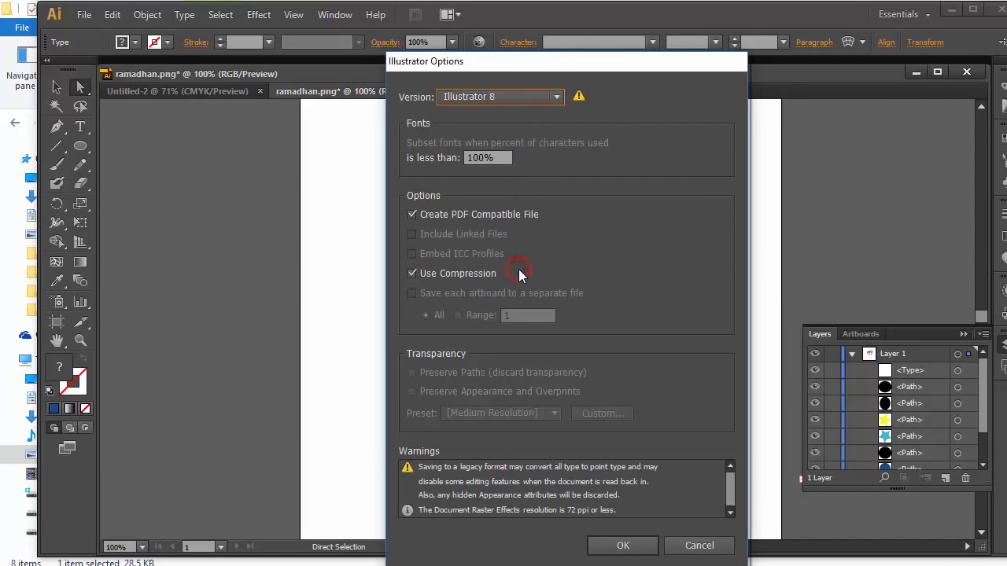
pyautogui.click(614, 551)
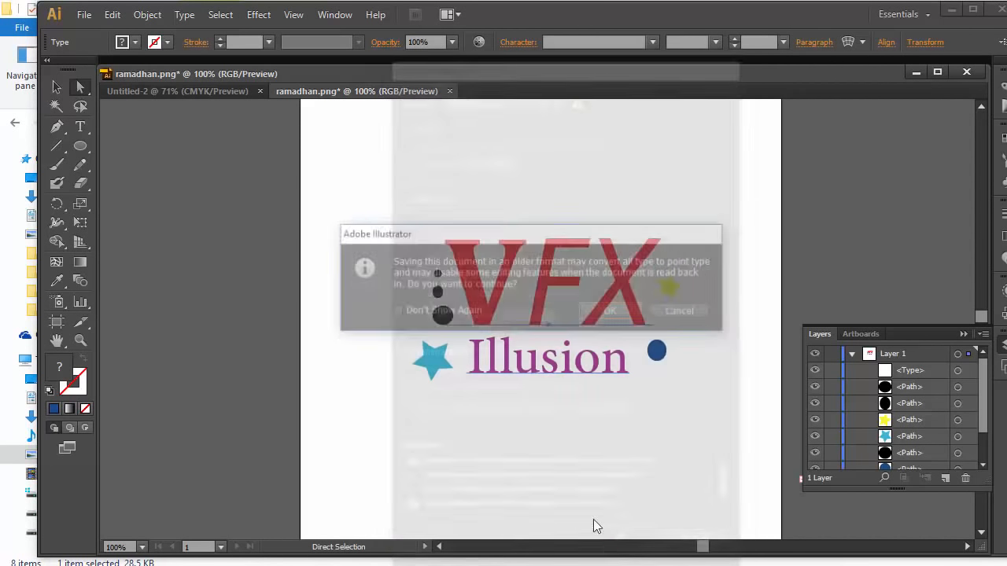
pyautogui.click(597, 314)
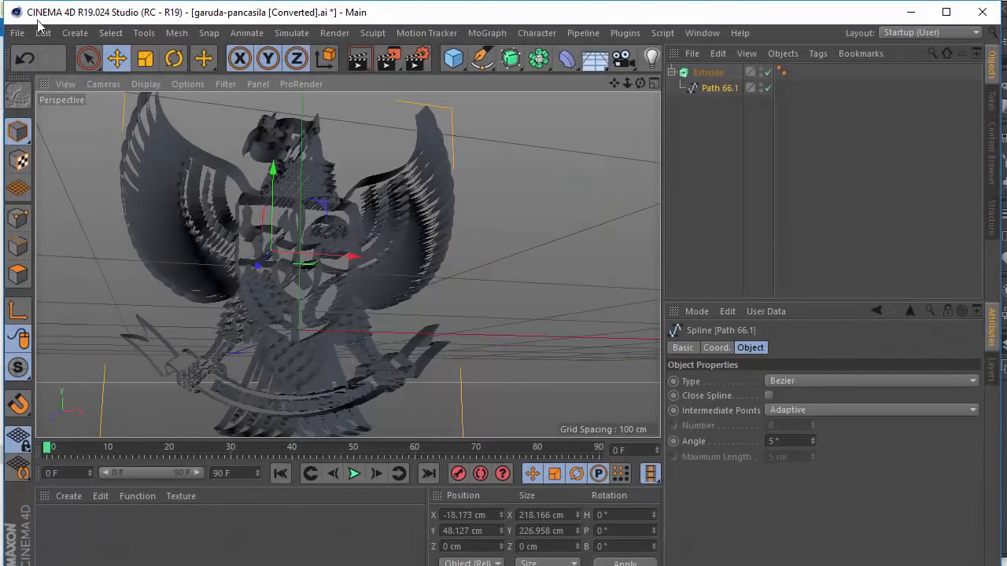
# - Create a new empty project in Cinema 4D
pyautogui.click(16, 32)
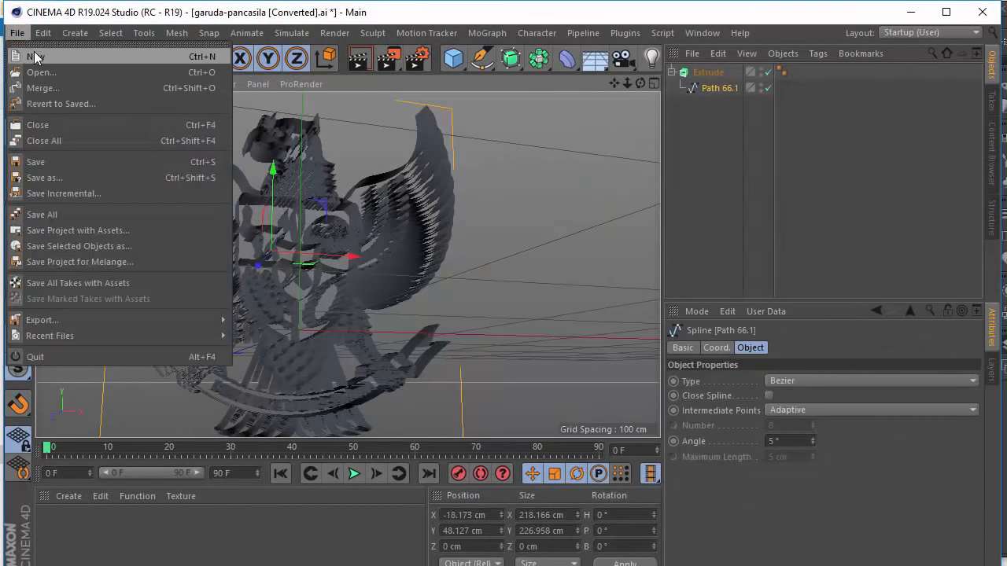
pyautogui.click(87, 56)
pyautogui.click(17, 30)
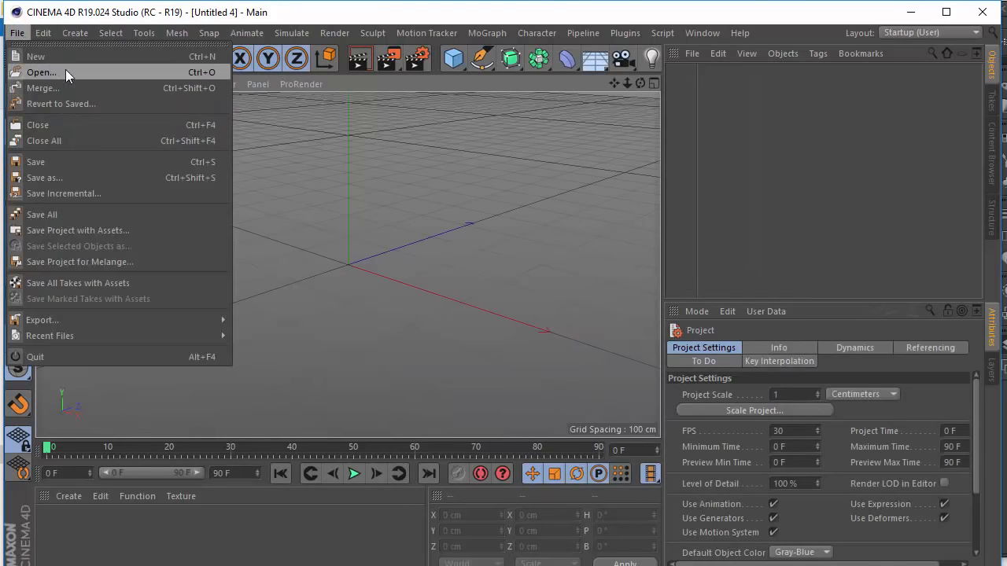
pyautogui.click(698, 255)
# - Switch to File Explorer and import vfx illusion logo.ai from the Tutorial folder into the empty Cinema 4D project
pyautogui.click(489, 564)
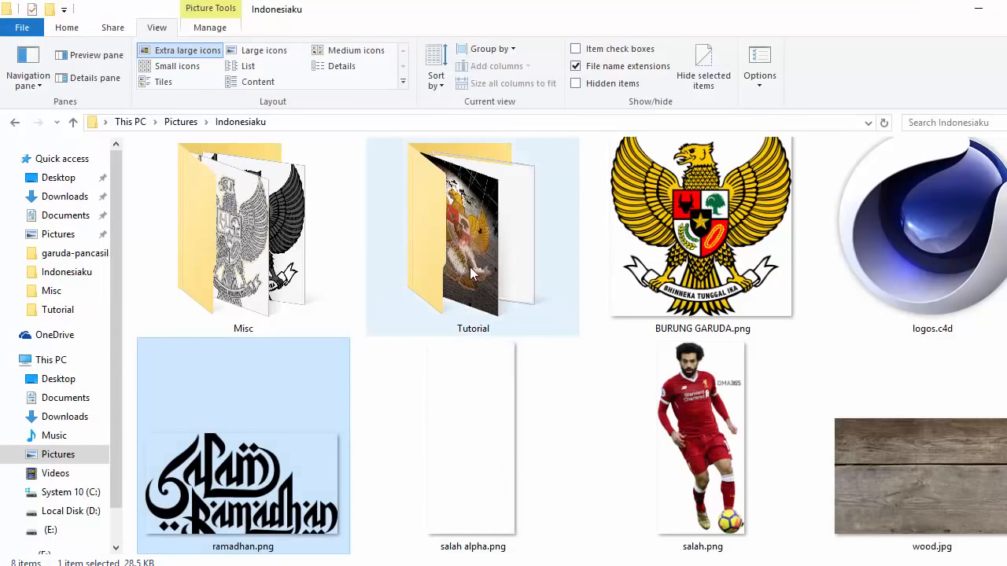
pyautogui.scroll(1, 317, 246)
pyautogui.doubleClick(501, 266)
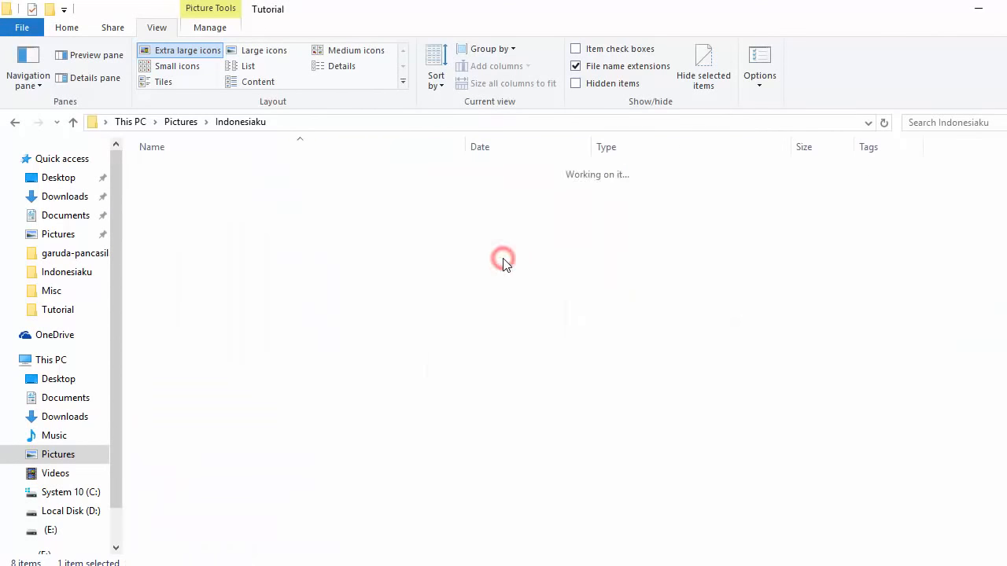
pyautogui.click(264, 235)
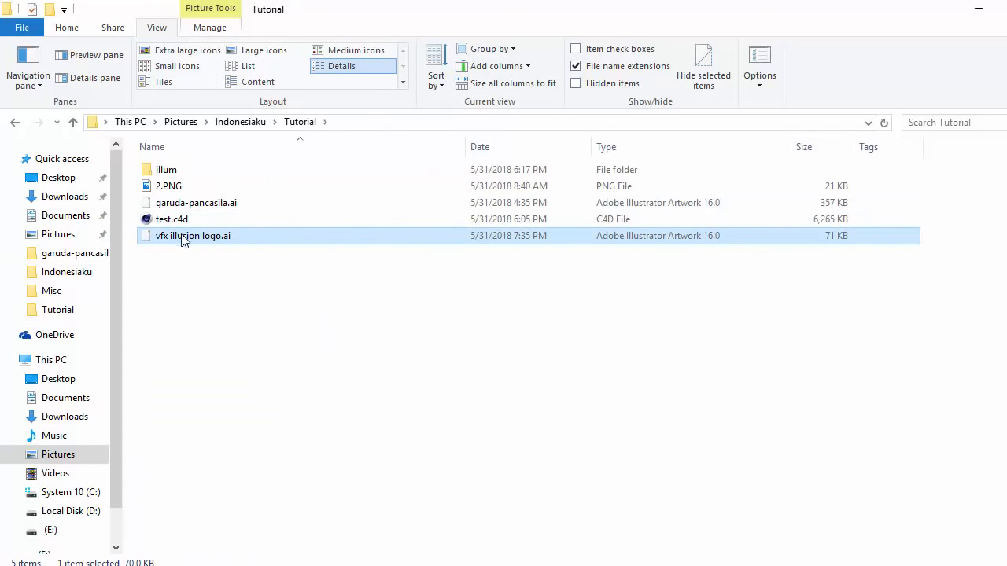
pyautogui.moveTo(179, 240); pyautogui.dragTo(353, 291)
pyautogui.click(323, 460)
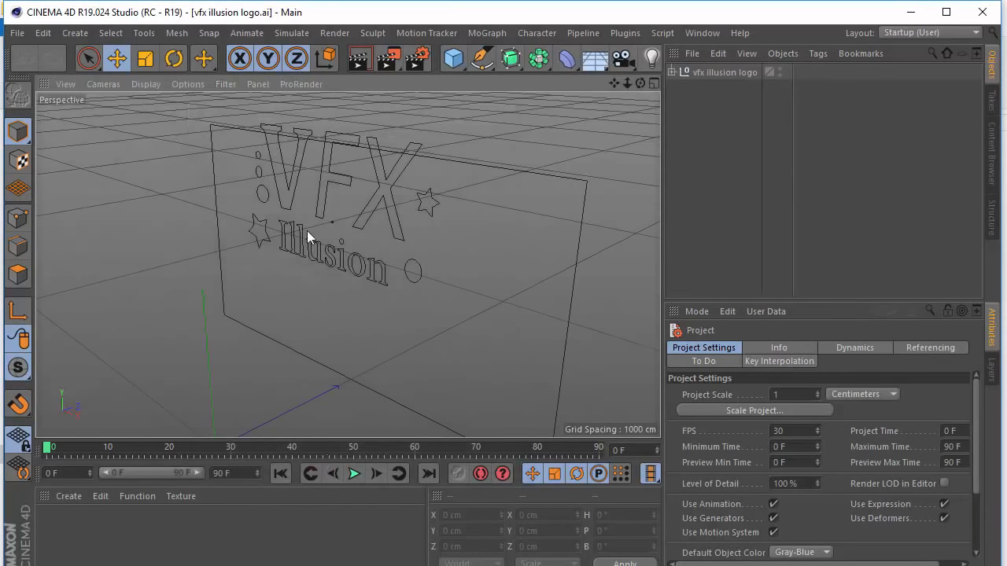
# - Examine the imported logo splines from the front and select the spline that includes the rectangular outline
pyautogui.keyDown('alt'); pyautogui.moveTo(356, 264); pyautogui.dragTo(565, 167); pyautogui.keyUp('alt')
pyautogui.click(525, 162)
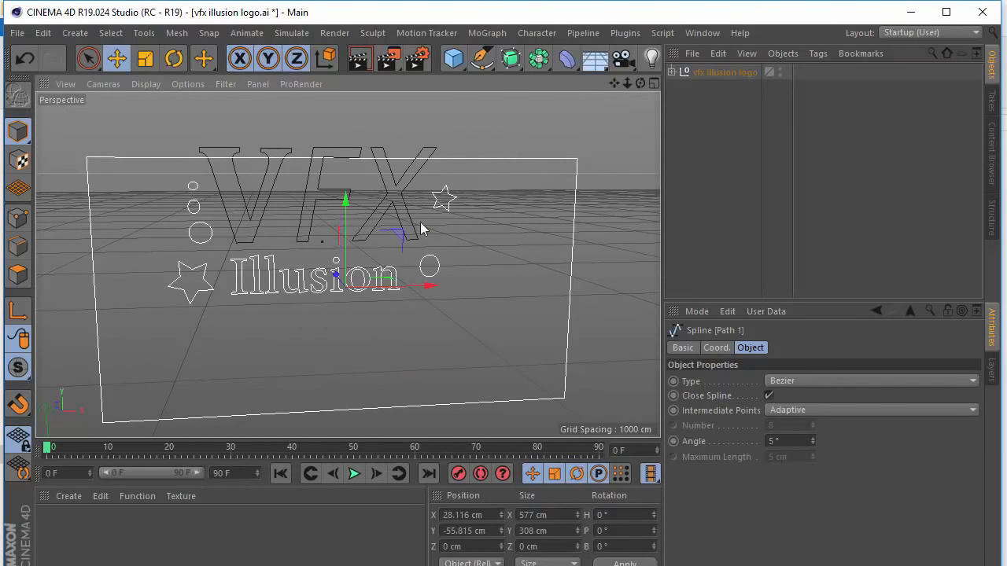
pyautogui.keyDown('alt'); pyautogui.moveTo(422, 228); pyautogui.dragTo(393, 233); pyautogui.keyUp('alt')
# - Switch to Illustrator and delete the stray "jhmjh..." text object at the end of Layer 1
pyautogui.click(676, 519)
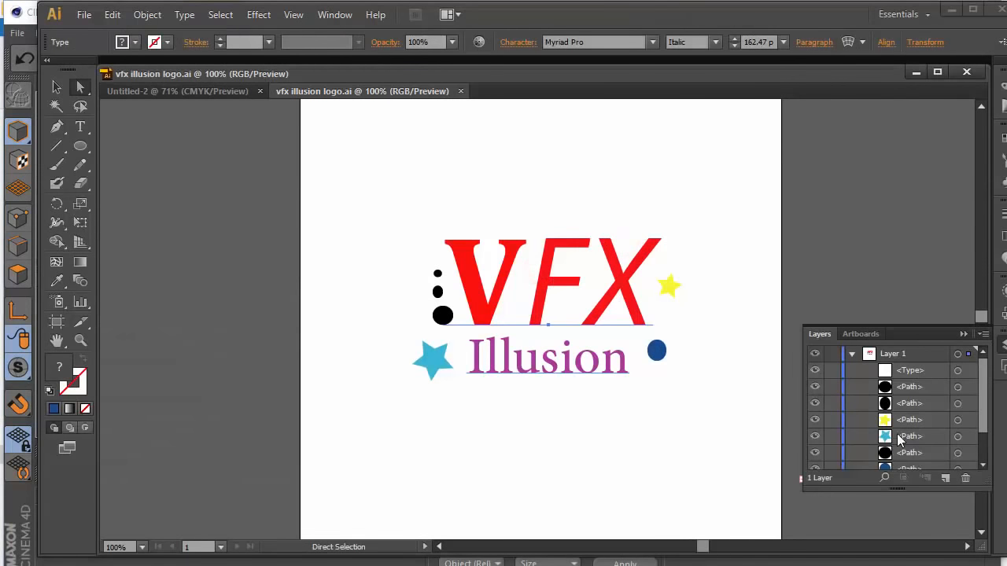
pyautogui.scroll(-2, 902, 448)
pyautogui.click(902, 464)
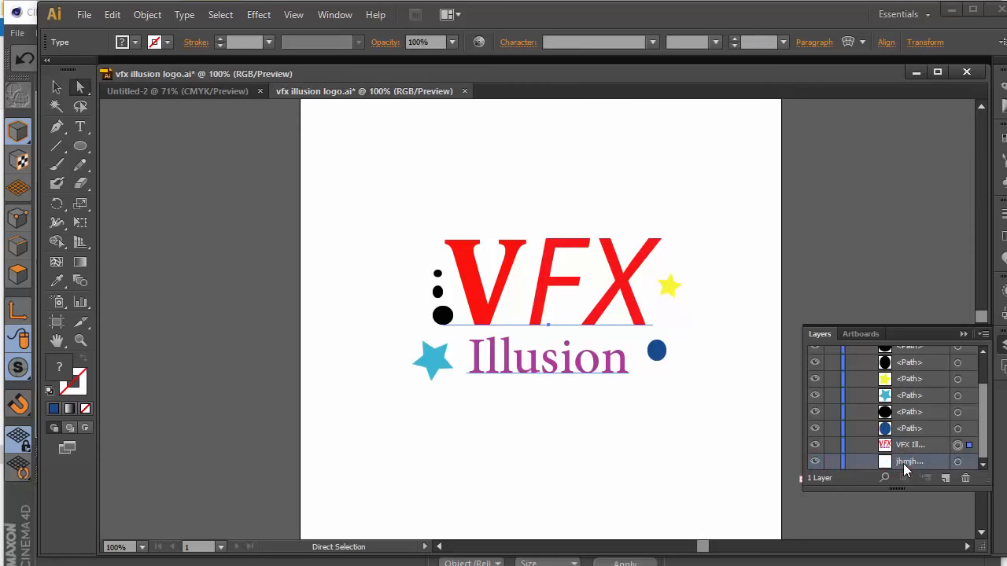
pyautogui.press('Delete')
pyautogui.hotkey('ctrl', 'z')
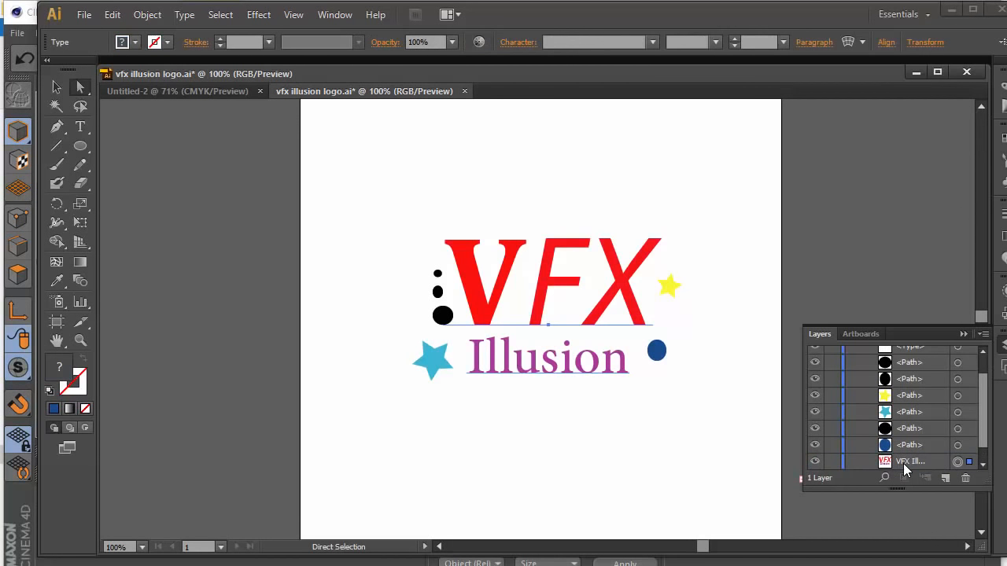
pyautogui.click(960, 463)
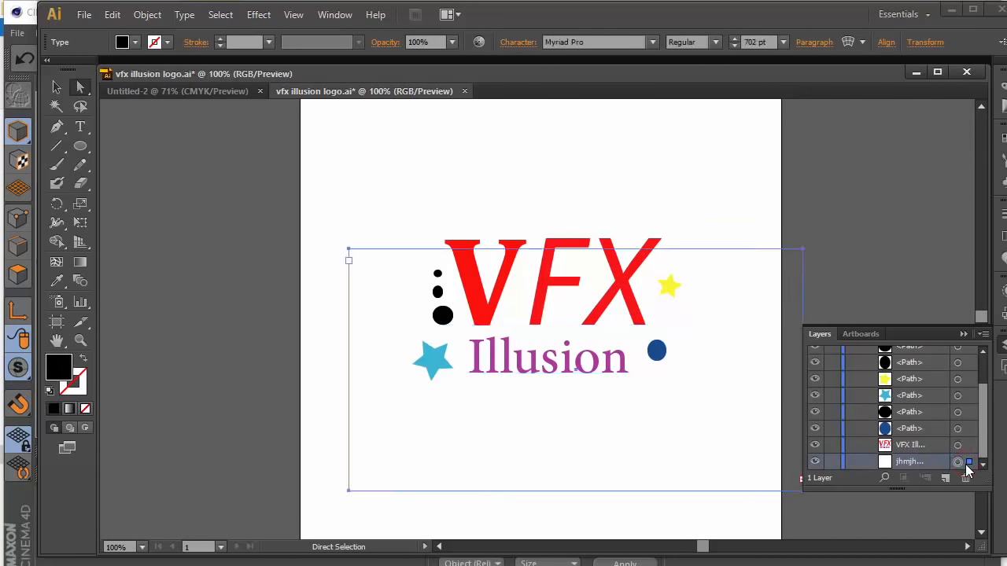
pyautogui.press('Delete')
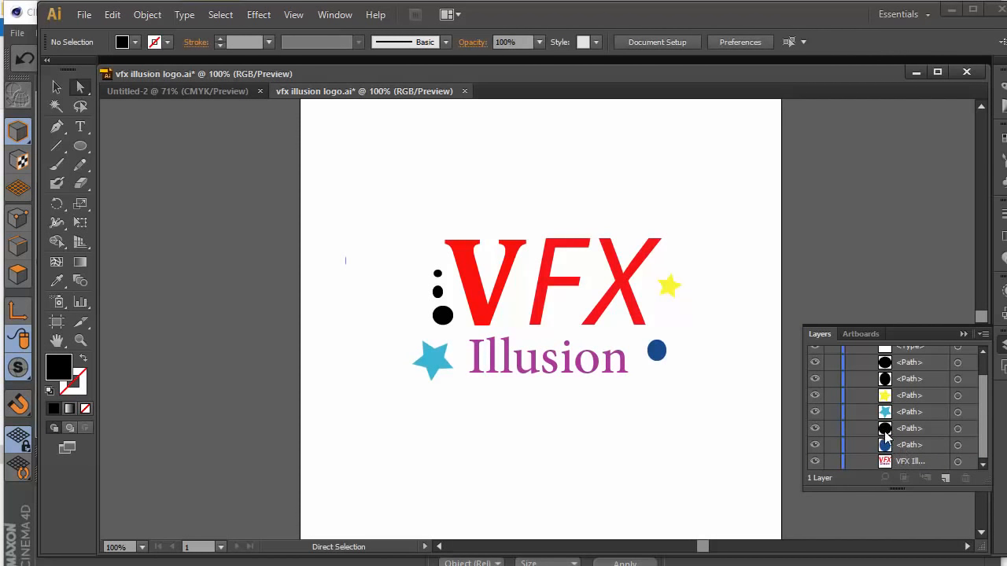
# - Save the cleaned logo over the existing vfx illusion logo.ai in the Tutorial folder
pyautogui.click(83, 14)
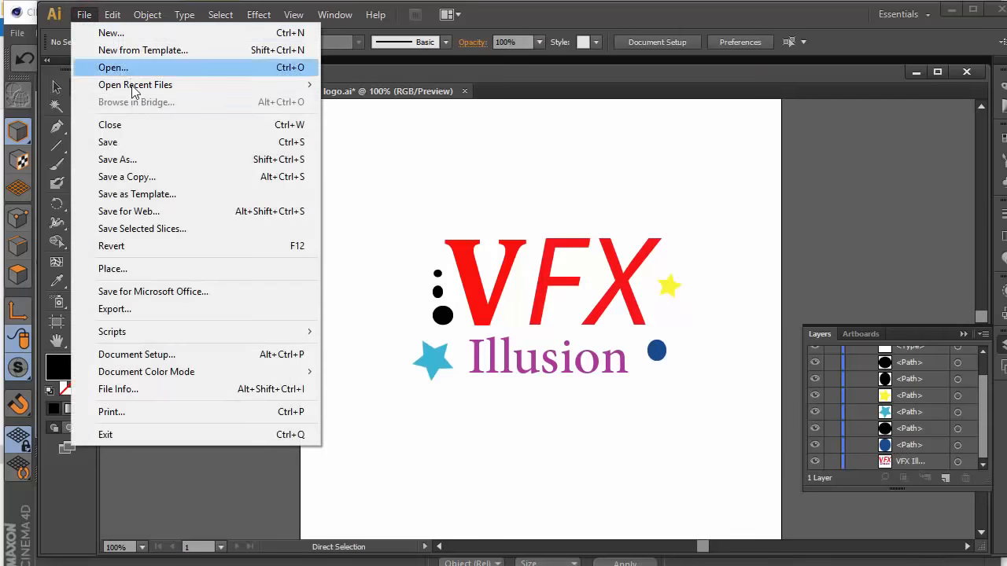
pyautogui.click(126, 159)
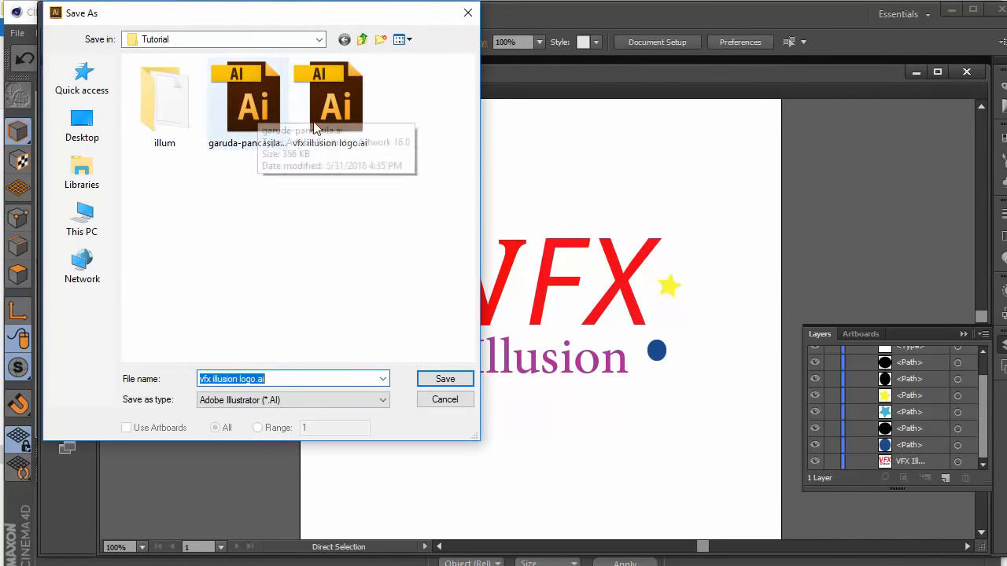
pyautogui.click(315, 128)
pyautogui.click(443, 378)
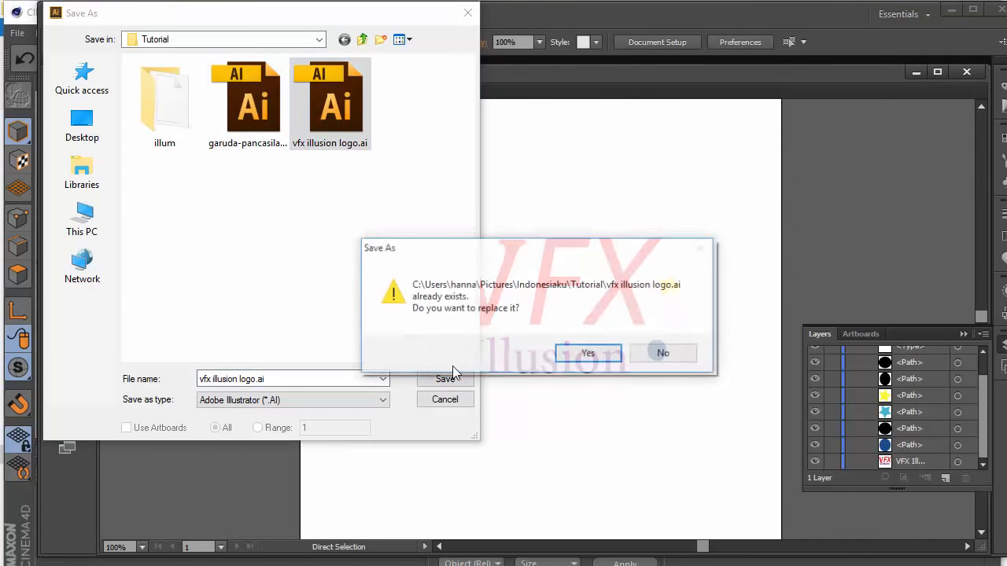
pyautogui.click(589, 354)
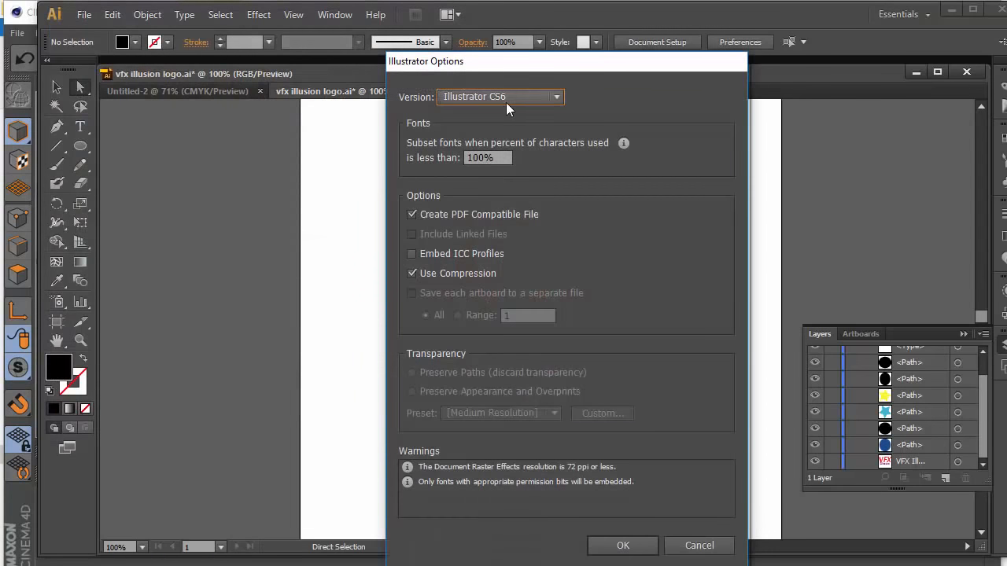
# - Choose Illustrator 8 as the version for the replacement logo file and accept the older format
pyautogui.click(505, 103)
pyautogui.click(497, 274)
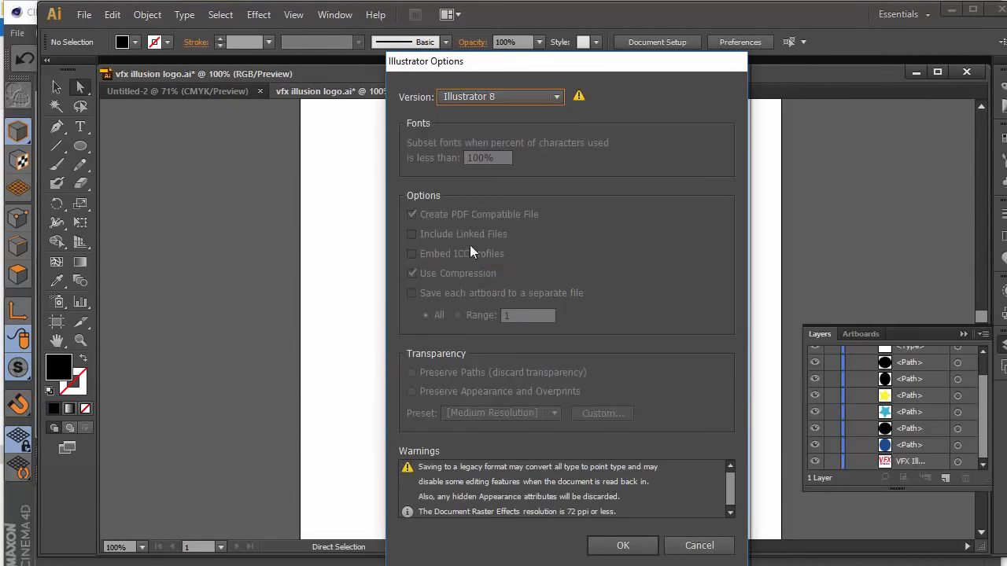
pyautogui.click(630, 545)
pyautogui.click(609, 312)
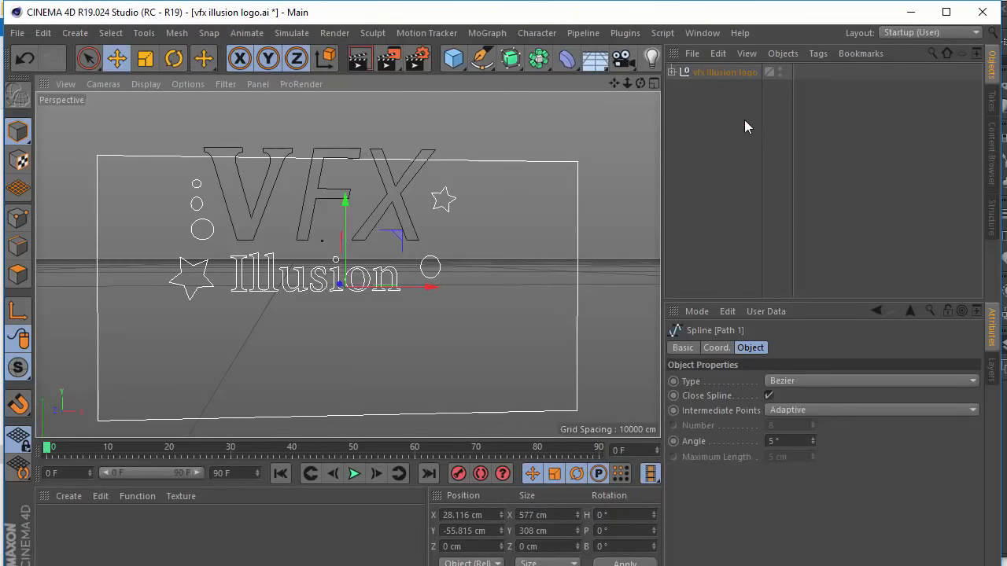
# - Reopen vfx illusion logo.ai from the Tutorial folder under the same name and import it at scale 1 centimetre with connected splines
pyautogui.click(723, 75)
pyautogui.click(17, 37)
pyautogui.click(32, 50)
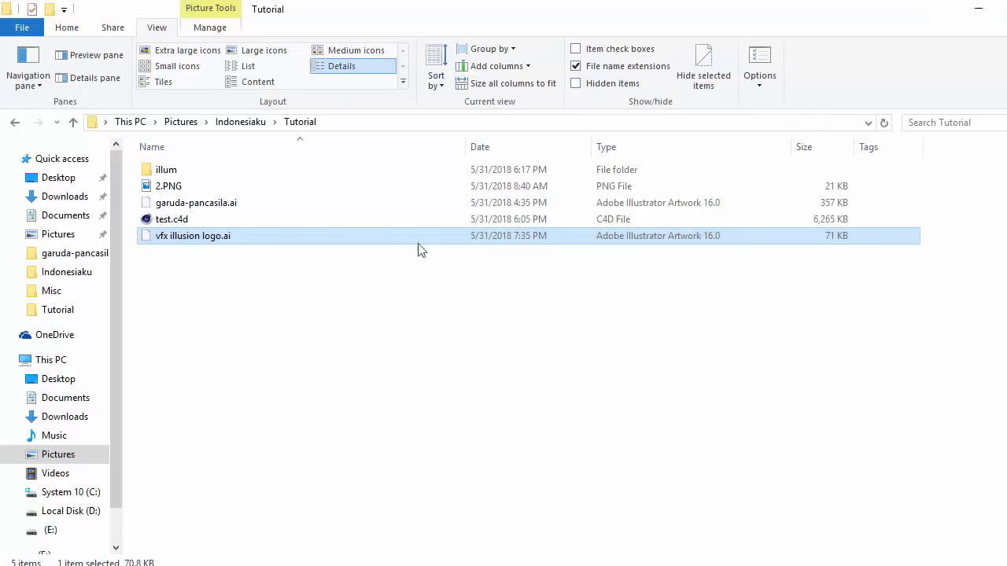
pyautogui.moveTo(417, 243); pyautogui.dragTo(386, 288)
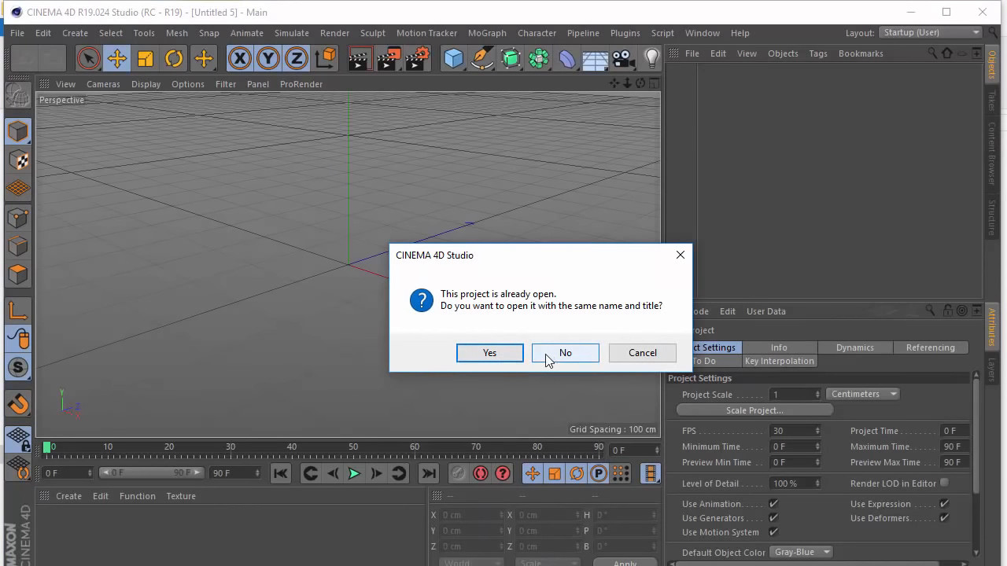
pyautogui.click(514, 354)
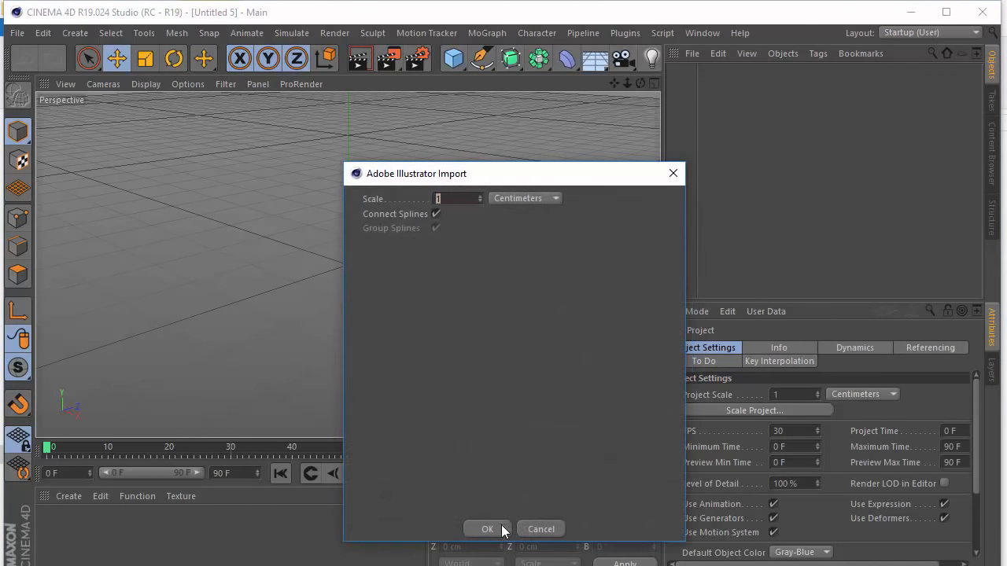
pyautogui.click(502, 527)
# - Inspect the reimported logo and check the X, F and V letter outlines as individual splines
pyautogui.scroll(-4, 333, 213)
pyautogui.keyDown('alt'); pyautogui.moveTo(310, 258); pyautogui.dragTo(459, 217); pyautogui.keyUp('alt')
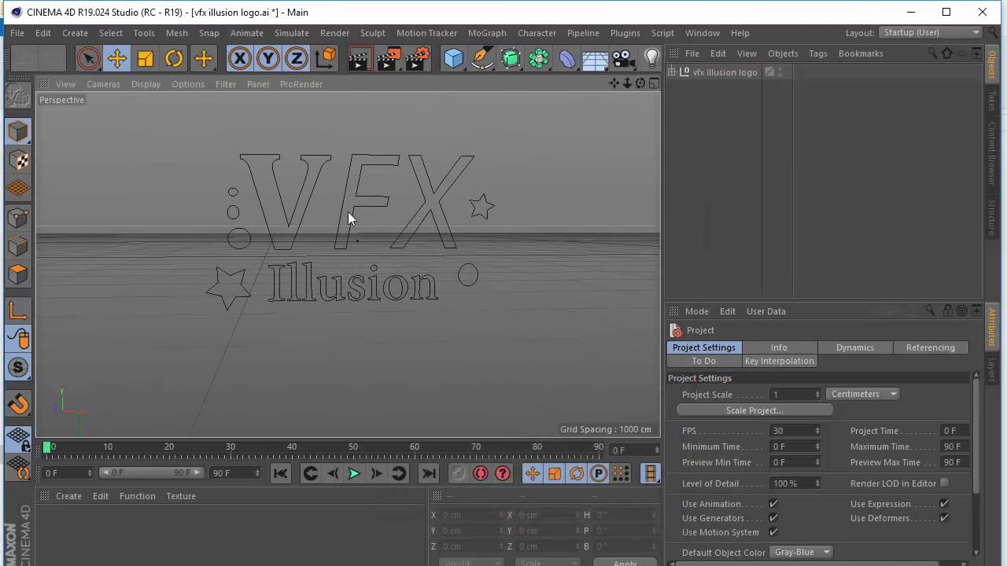
pyautogui.scroll(-5, 347, 212)
pyautogui.keyDown('alt'); pyautogui.moveTo(346, 219); pyautogui.dragTo(388, 195); pyautogui.keyUp('alt')
pyautogui.click(388, 194)
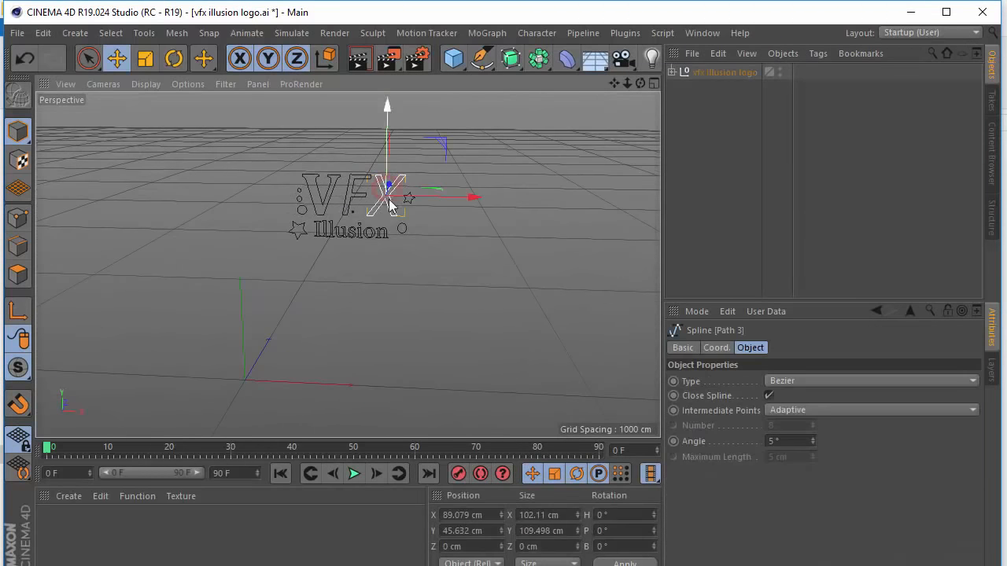
pyautogui.click(359, 202)
pyautogui.scroll(3, 332, 191)
pyautogui.click(328, 226)
pyautogui.scroll(4, 331, 176)
pyautogui.keyDown('alt'); pyautogui.moveTo(344, 258); pyautogui.dragTo(333, 220); pyautogui.keyUp('alt')
pyautogui.scroll(2, 320, 220)
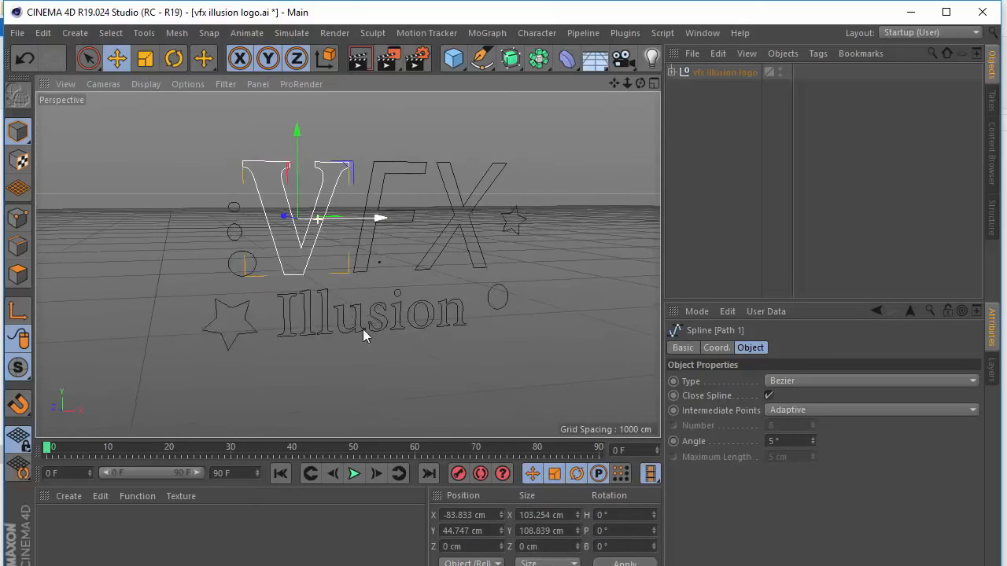
# - Check individual letters of the word Illusion as separate splines, then clear the selection
pyautogui.scroll(3, 362, 328)
pyautogui.click(429, 285)
pyautogui.click(386, 299)
pyautogui.click(305, 309)
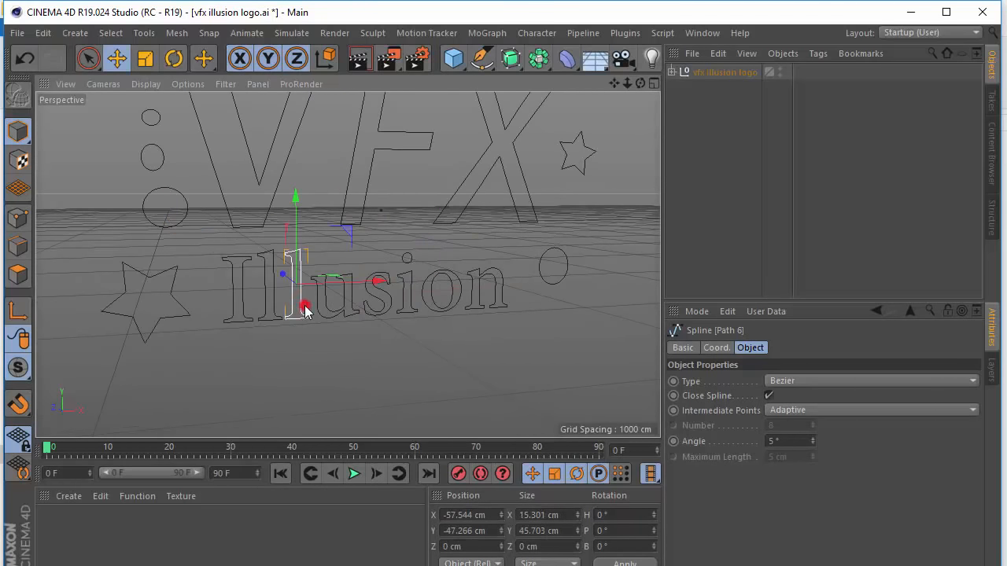
pyautogui.scroll(-2, 234, 173)
pyautogui.click(229, 144)
pyautogui.keyDown('alt'); pyautogui.moveTo(229, 186); pyautogui.dragTo(339, 182); pyautogui.keyUp('alt')
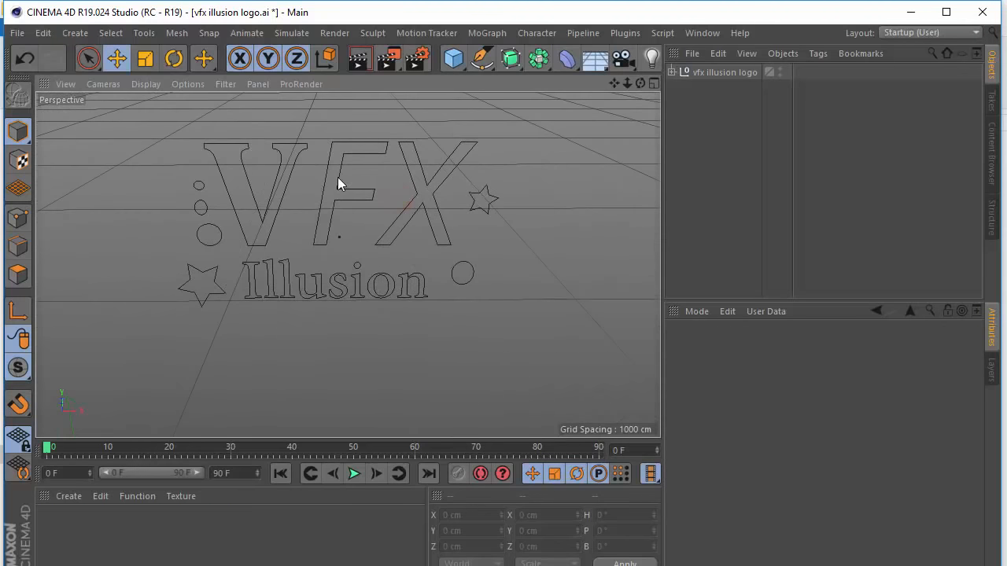
# - Check the VFX letters, the circle and the Illusion letters against the path list inside the vfx illusion logo null
pyautogui.scroll(2, 450, 206)
pyautogui.click(450, 206)
pyautogui.click(304, 187)
pyautogui.click(308, 157)
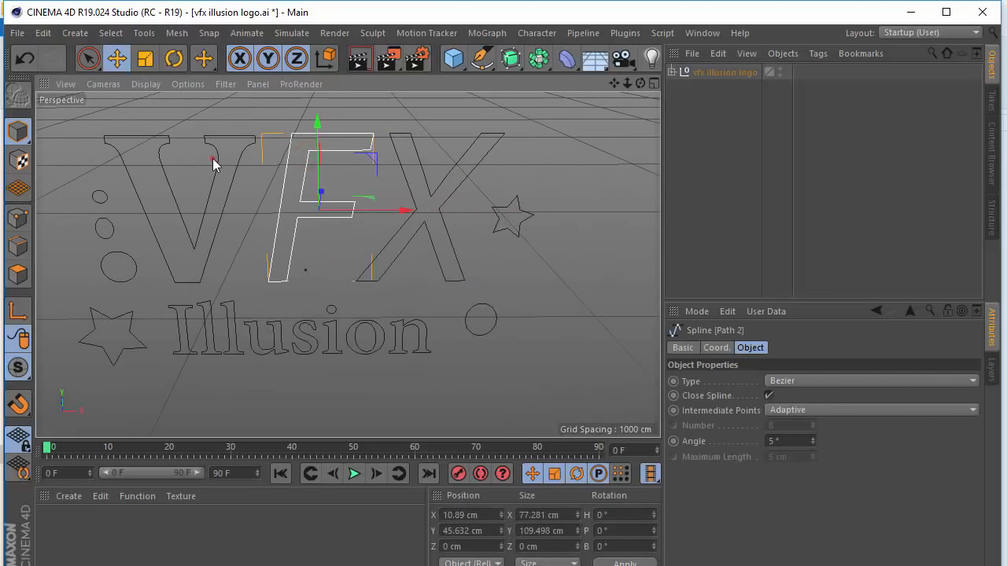
pyautogui.click(208, 163)
pyautogui.click(133, 270)
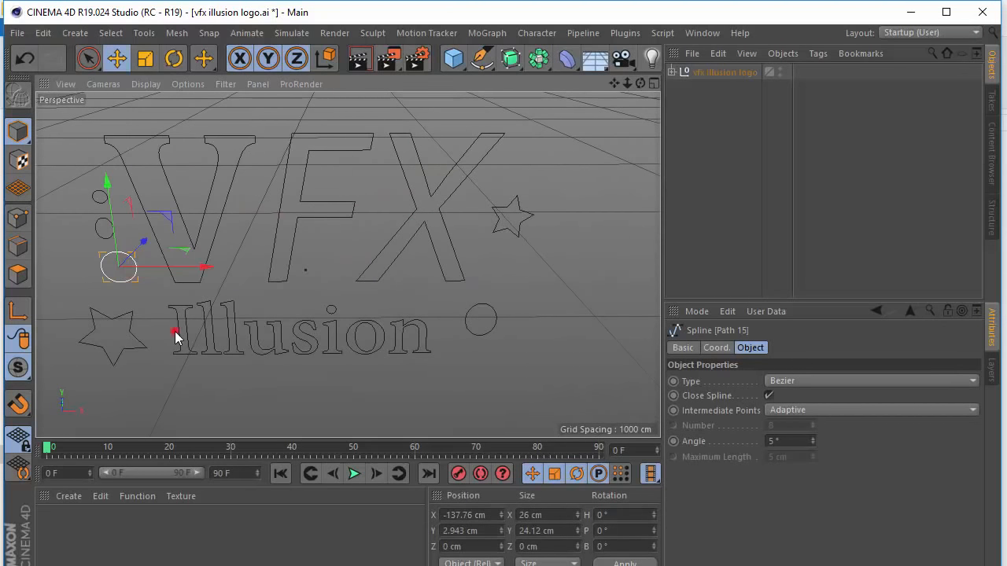
pyautogui.click(175, 338)
pyautogui.click(357, 334)
pyautogui.click(671, 72)
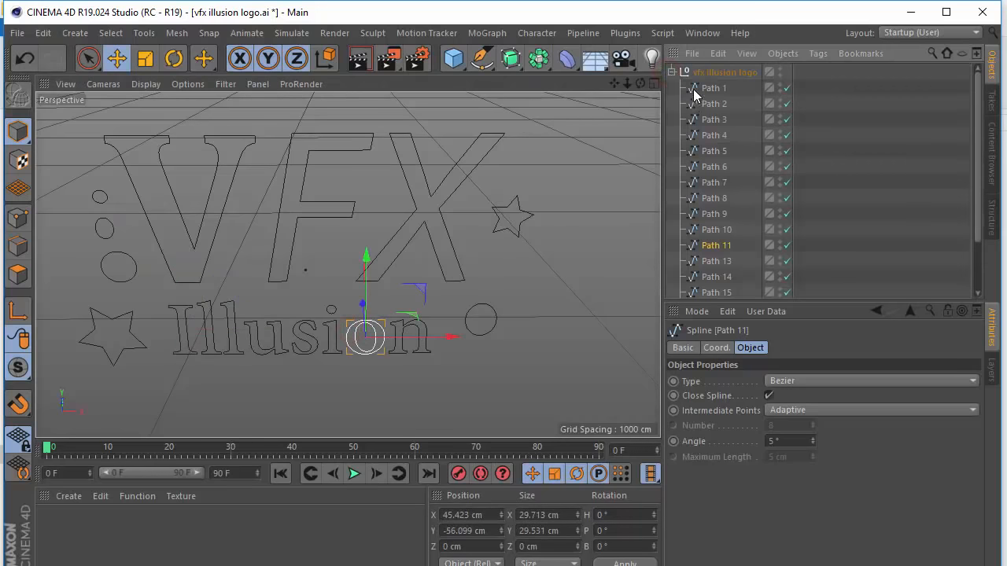
pyautogui.click(700, 88)
pyautogui.click(671, 72)
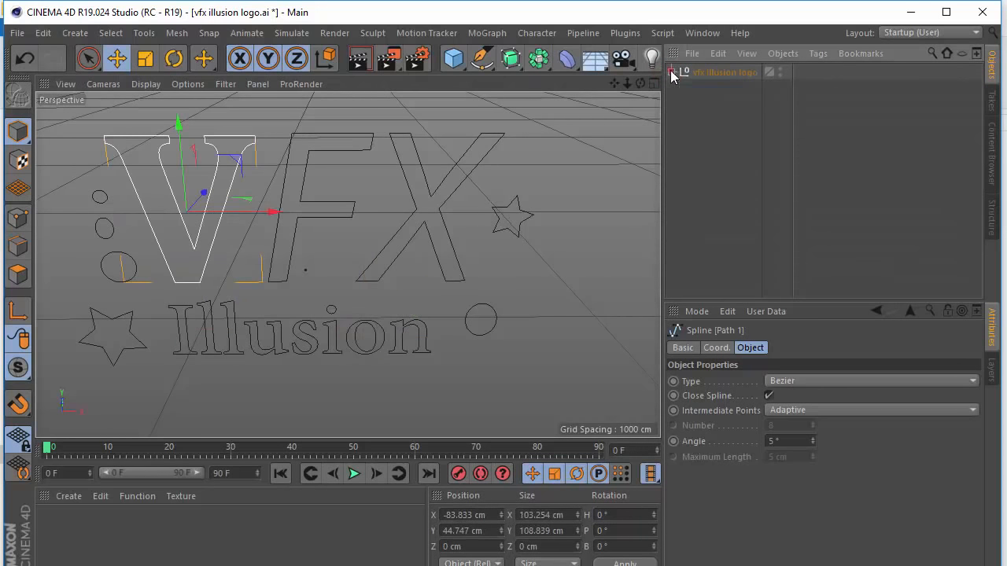
# - Add an Extrude object and make the vfx illusion logo null its child
pyautogui.moveTo(510, 58); pyautogui.dragTo(710, 74)
pyautogui.click(710, 74)
pyautogui.click(728, 89)
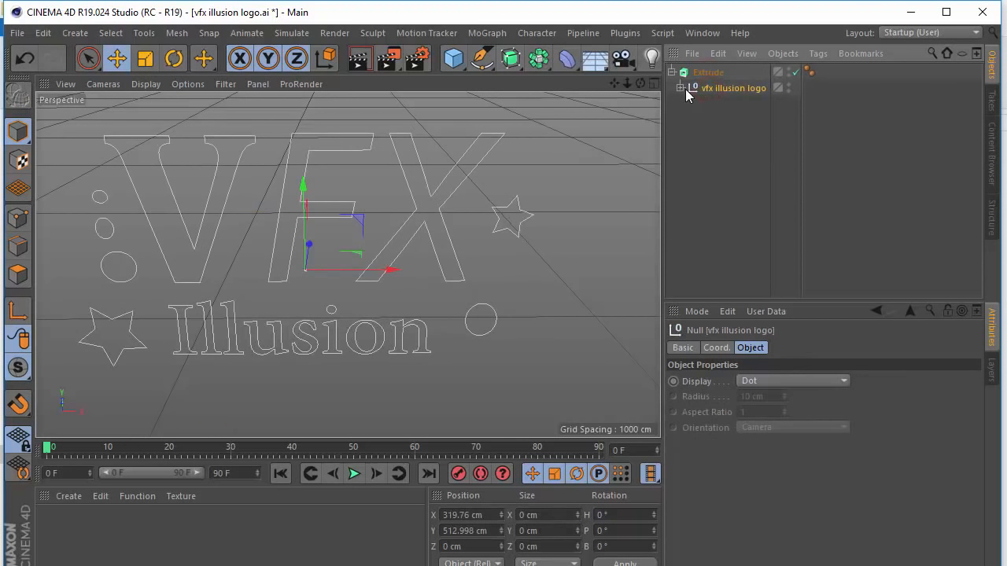
# - Move all splines from Path 1 to Path 19 out of the logo null to sit directly under Extrude
pyautogui.click(679, 88)
pyautogui.click(717, 103)
pyautogui.scroll(-3, 722, 228)
pyautogui.keyDown('shift'); pyautogui.click(722, 291); pyautogui.keyUp('shift')
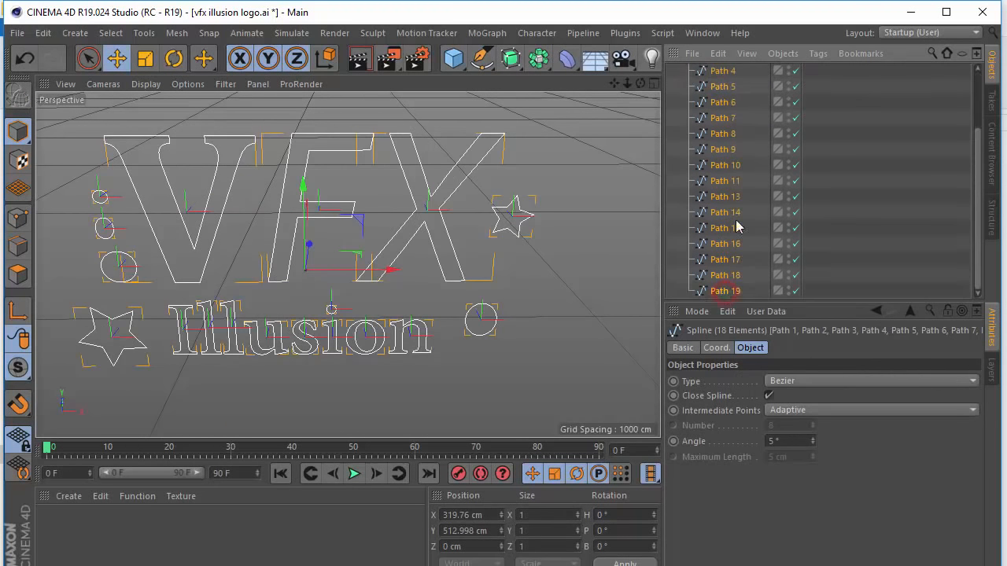
pyautogui.scroll(3, 737, 197)
pyautogui.moveTo(712, 100); pyautogui.dragTo(712, 75)
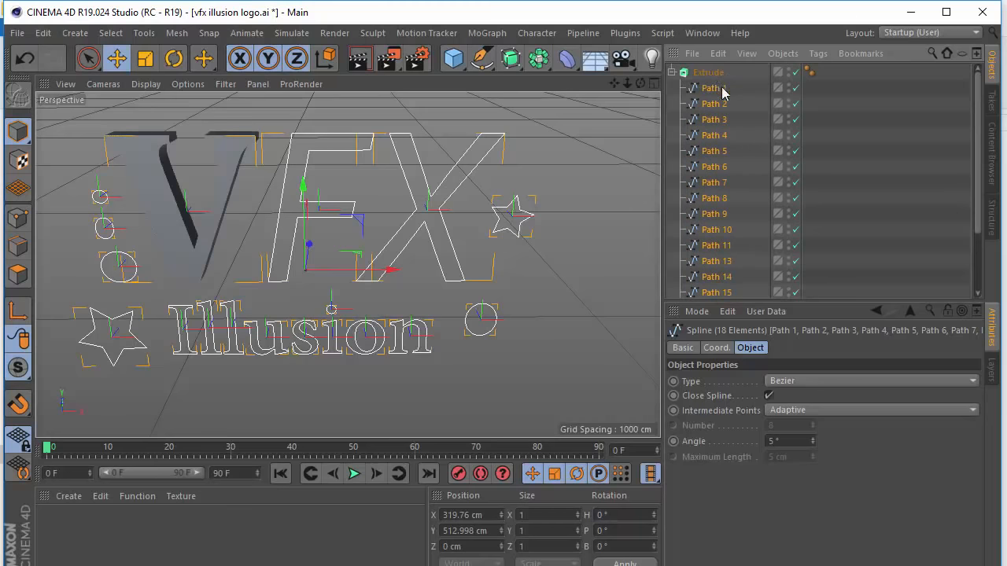
# - Examine the extruded logo from several angles and compare it with the list of paths under Extrude
pyautogui.click(573, 342)
pyautogui.keyDown('alt'); pyautogui.moveTo(260, 301); pyautogui.dragTo(392, 279); pyautogui.keyUp('alt')
pyautogui.keyDown('alt'); pyautogui.moveTo(475, 216); pyautogui.dragTo(254, 310, button='right'); pyautogui.keyUp('alt')
pyautogui.keyDown('alt'); pyautogui.moveTo(299, 292); pyautogui.dragTo(277, 287); pyautogui.keyUp('alt')
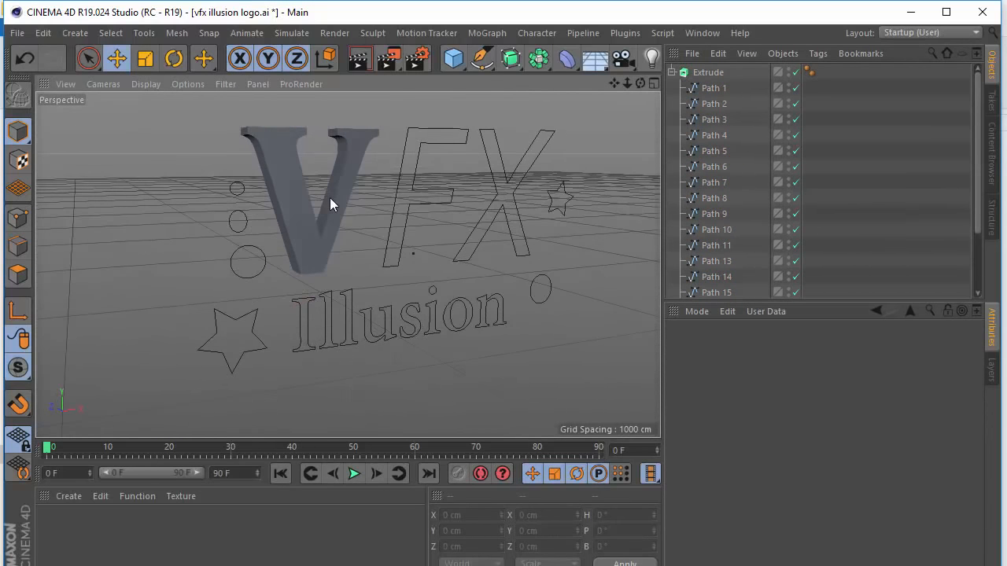
pyautogui.keyDown('alt'); pyautogui.moveTo(329, 197); pyautogui.dragTo(385, 206, button='right'); pyautogui.keyUp('alt')
pyautogui.keyDown('alt'); pyautogui.moveTo(261, 263); pyautogui.dragTo(645, 142); pyautogui.keyUp('alt')
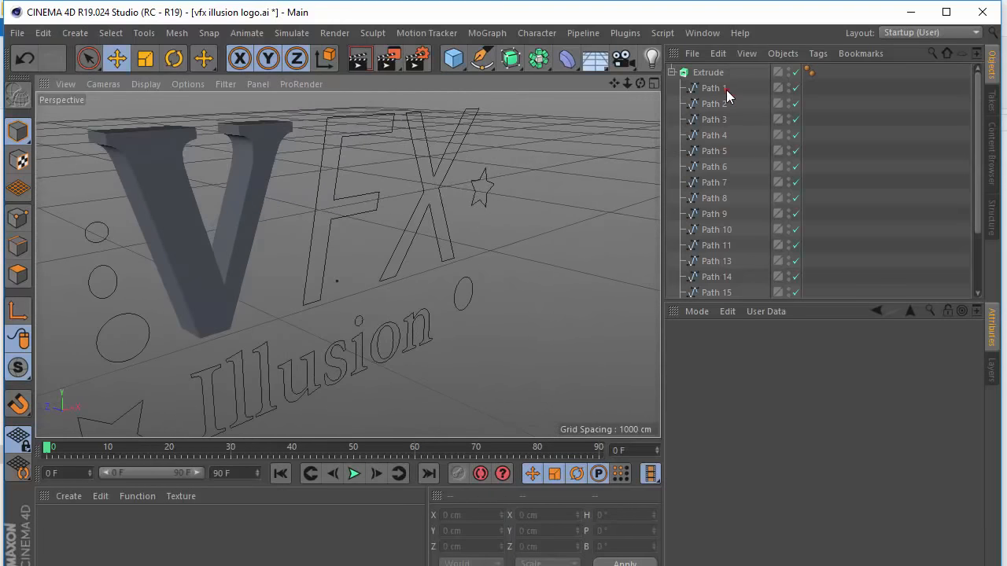
pyautogui.click(720, 88)
pyautogui.scroll(-3, 727, 235)
pyautogui.keyDown('alt'); pyautogui.moveTo(374, 250); pyautogui.dragTo(300, 253); pyautogui.keyUp('alt')
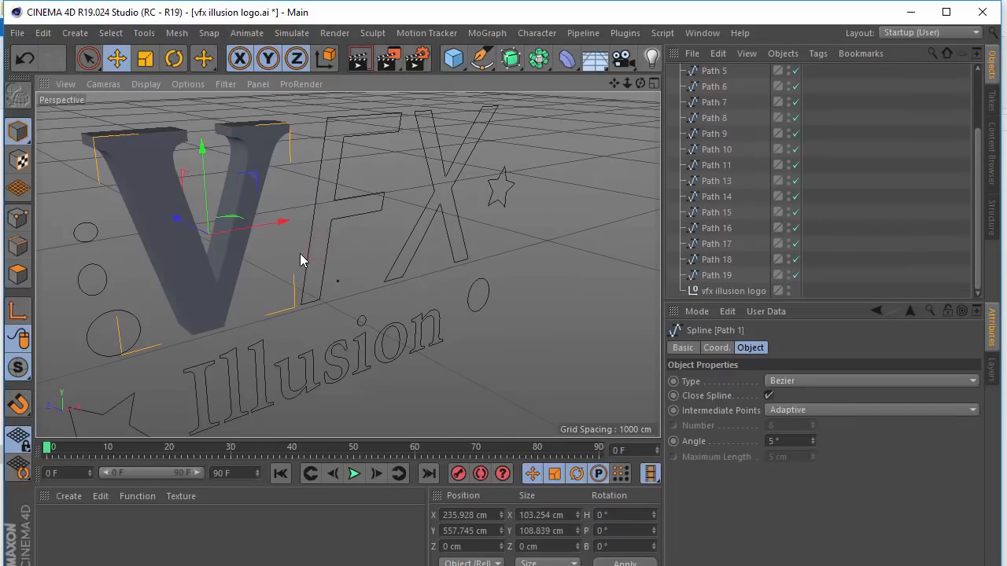
pyautogui.keyDown('alt'); pyautogui.moveTo(408, 198); pyautogui.dragTo(443, 351); pyautogui.keyUp('alt')
pyautogui.keyDown('alt'); pyautogui.moveTo(380, 177); pyautogui.dragTo(478, 262); pyautogui.keyUp('alt')
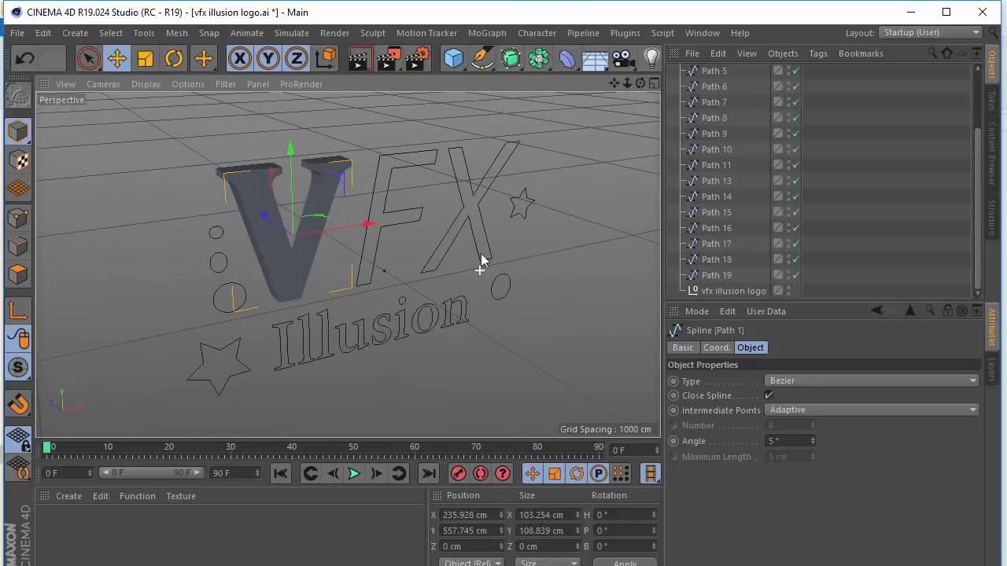
pyautogui.scroll(3, 730, 142)
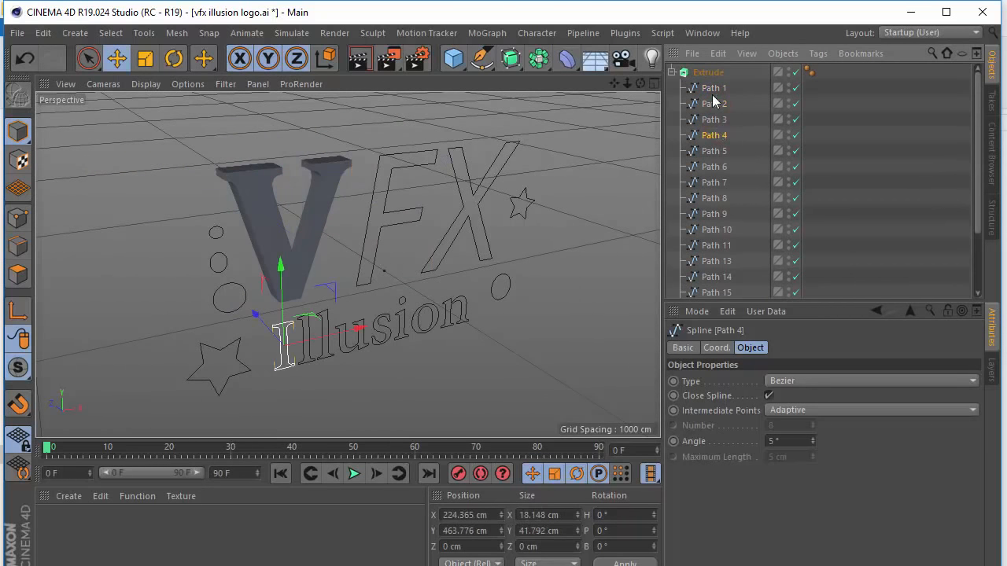
pyautogui.scroll(-2, 712, 251)
pyautogui.keyDown('shift'); pyautogui.click(710, 276); pyautogui.keyUp('shift')
pyautogui.scroll(3, 711, 139)
pyautogui.rightClick(710, 134)
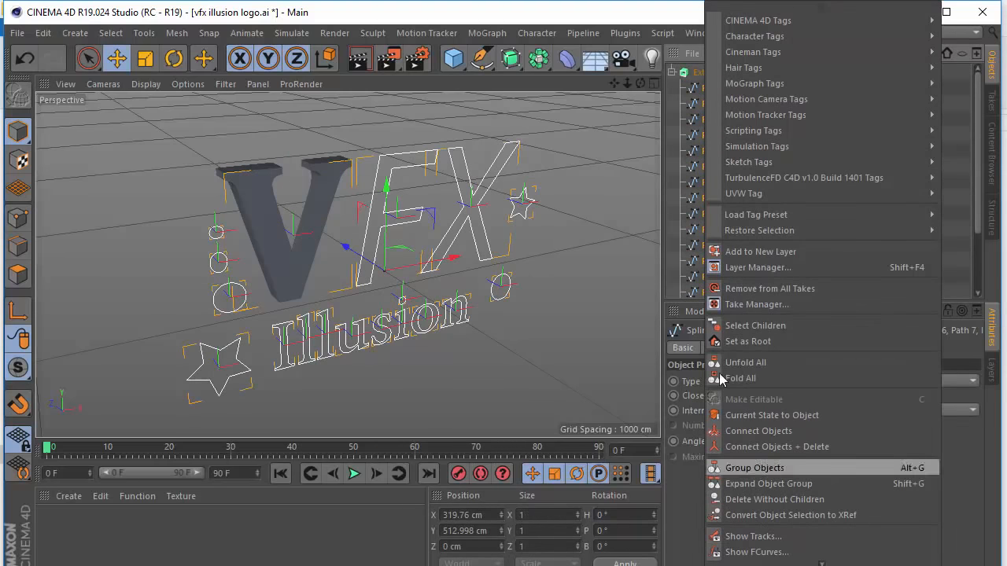
pyautogui.click(673, 194)
pyautogui.click(414, 173)
pyautogui.click(584, 196)
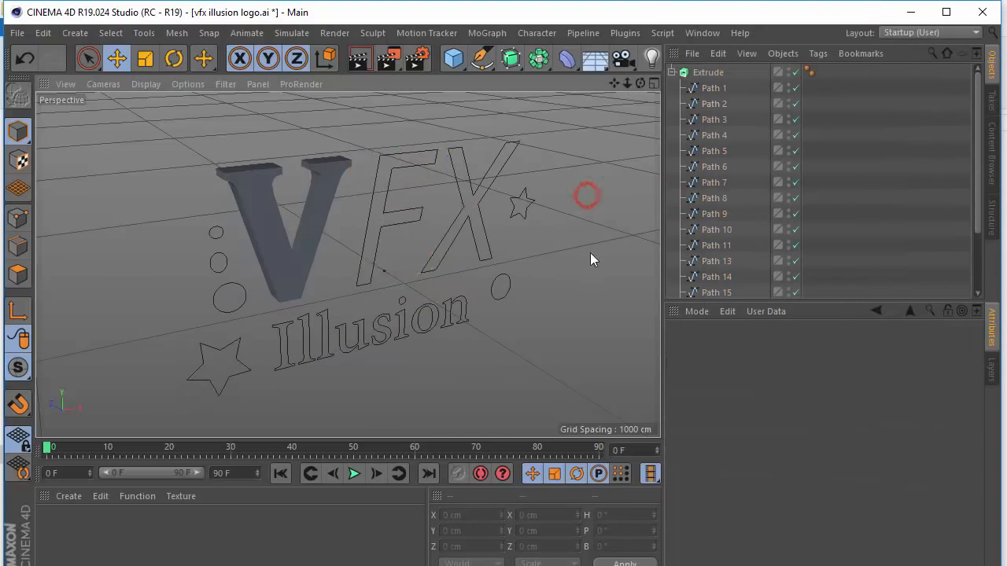
# - Try merging the V and F splines, Path 1 and Path 2, with Connect Objects + Delete
pyautogui.click(368, 247)
pyautogui.keyDown('shift'); pyautogui.click(486, 220); pyautogui.keyUp('shift')
pyautogui.rightClick(710, 118)
pyautogui.click(697, 91)
pyautogui.keyDown('shift'); pyautogui.click(706, 88); pyautogui.keyUp('shift')
pyautogui.rightClick(707, 88)
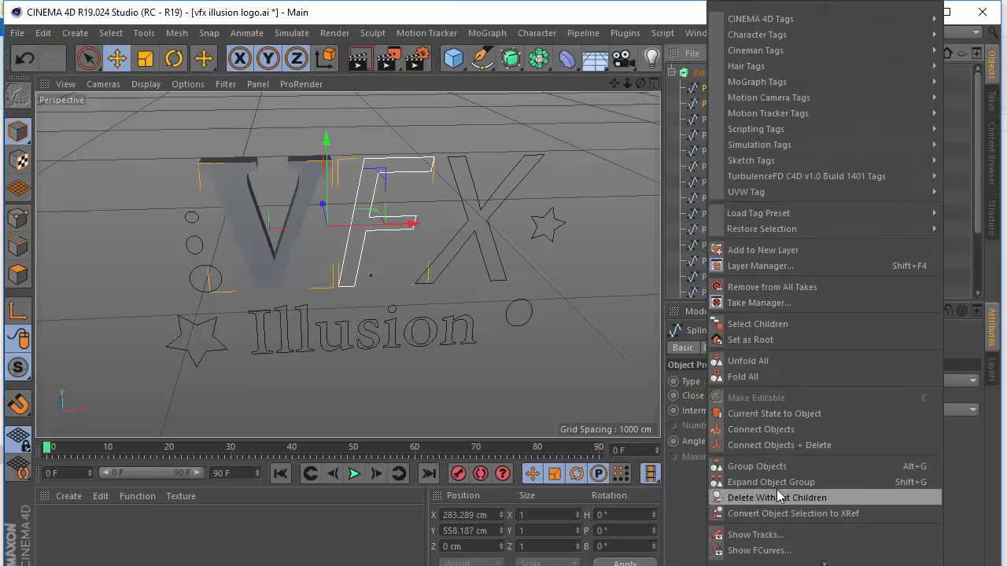
pyautogui.click(777, 446)
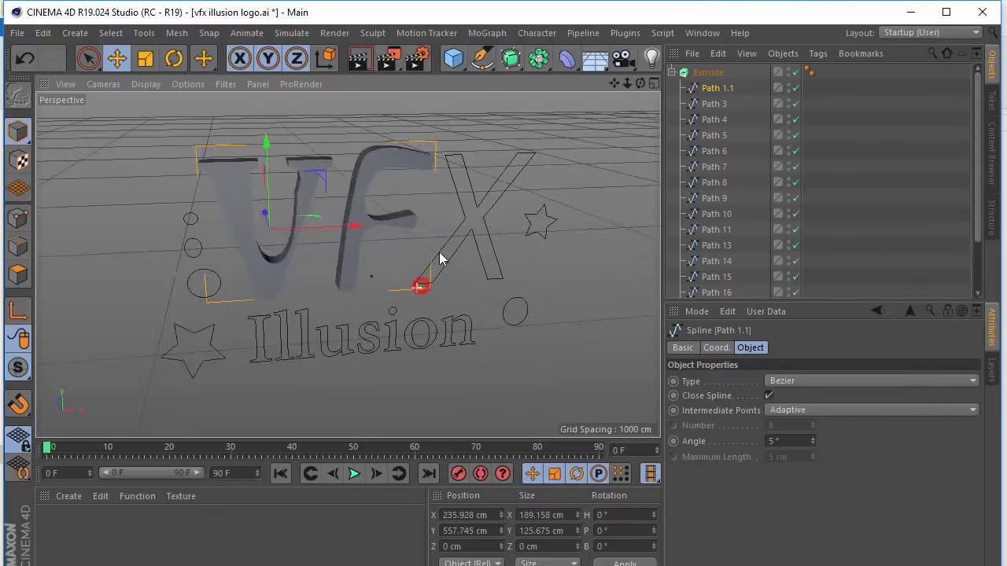
# - Merge the V, F and X splines, Path 1 to Path 3, into one with Connect Objects + Delete
pyautogui.keyDown('shift'); pyautogui.click(717, 121); pyautogui.keyUp('shift')
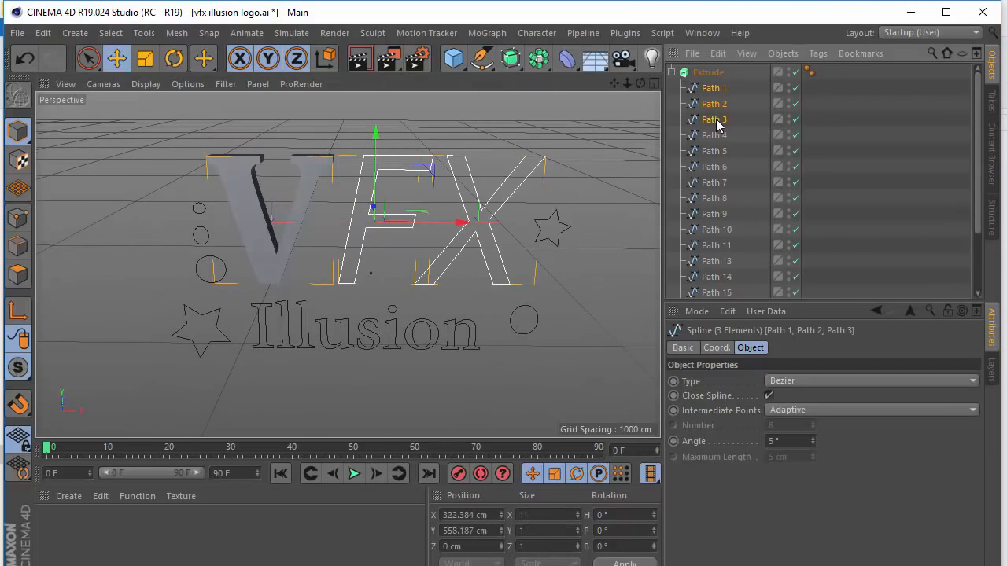
pyautogui.rightClick(716, 121)
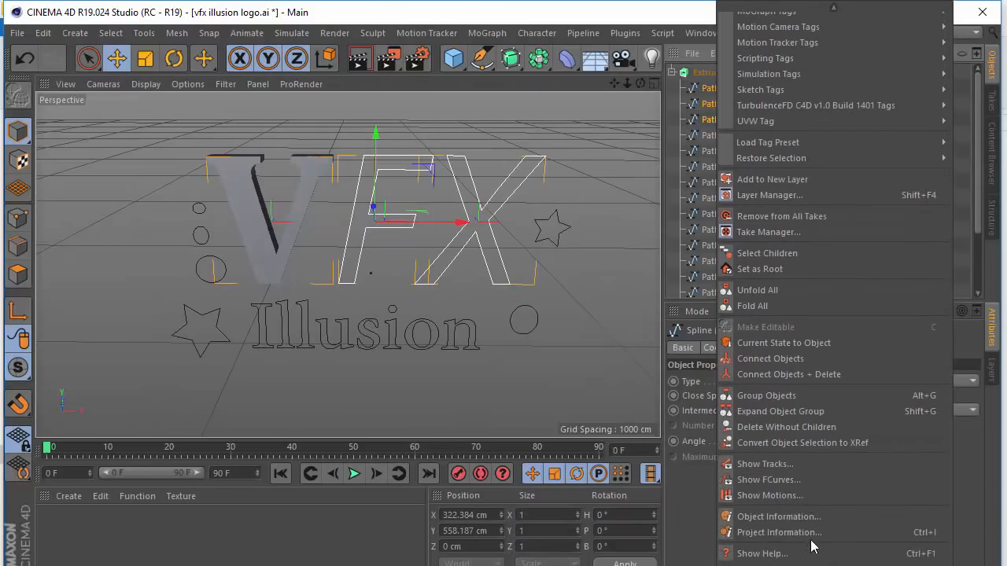
pyautogui.click(806, 374)
pyautogui.keyDown('alt'); pyautogui.moveTo(275, 336); pyautogui.dragTo(580, 274); pyautogui.keyUp('alt')
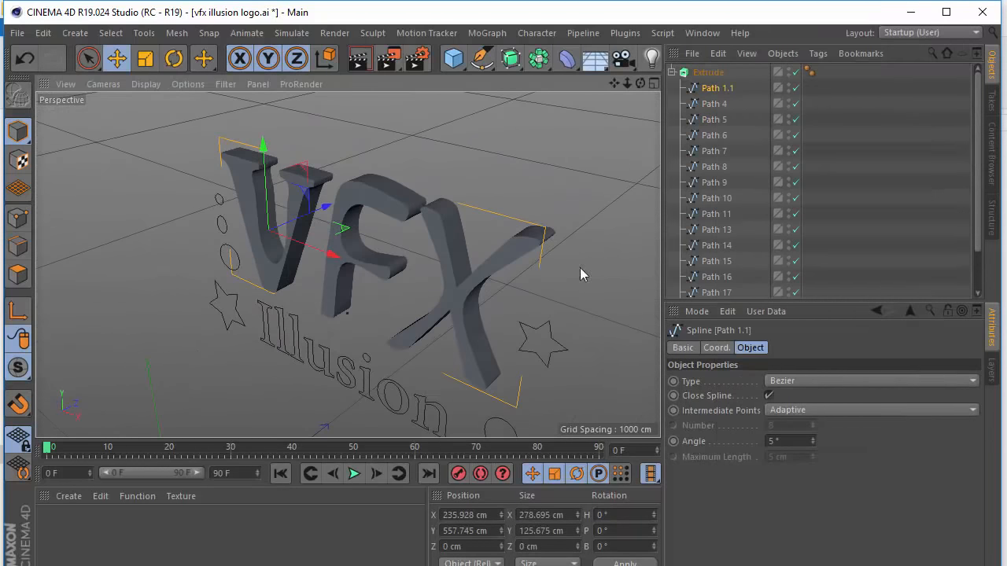
# - Set the merged VFX spline's type to Linear
pyautogui.click(799, 383)
pyautogui.click(786, 397)
pyautogui.keyDown('alt'); pyautogui.moveTo(503, 298); pyautogui.dragTo(398, 333); pyautogui.keyUp('alt')
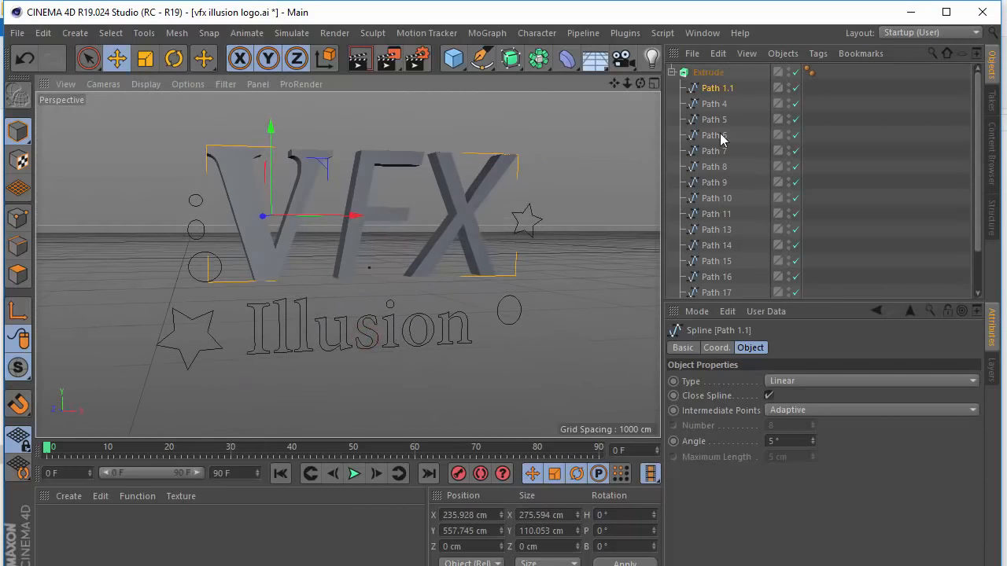
# - Move the Illusion letter splines, Path 4 to Path 13, out of Extrude and merge them with Connect Objects + Delete
pyautogui.click(714, 104)
pyautogui.keyDown('shift'); pyautogui.click(706, 155); pyautogui.keyUp('shift')
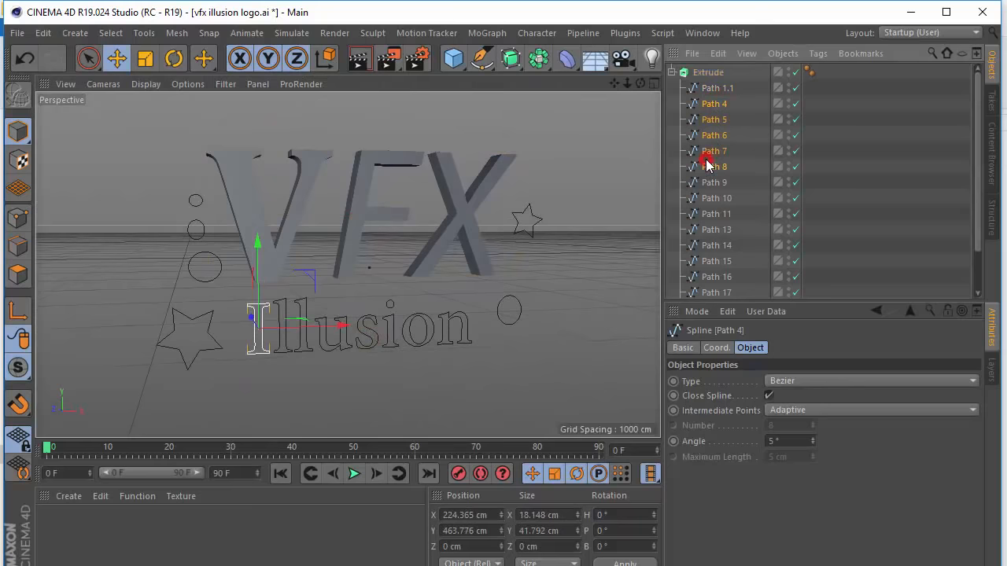
pyautogui.keyDown('shift'); pyautogui.click(706, 169); pyautogui.keyUp('shift')
pyautogui.keyDown('shift'); pyautogui.click(711, 187); pyautogui.keyUp('shift')
pyautogui.keyDown('shift'); pyautogui.click(714, 213); pyautogui.keyUp('shift')
pyautogui.keyDown('shift'); pyautogui.click(717, 230); pyautogui.keyUp('shift')
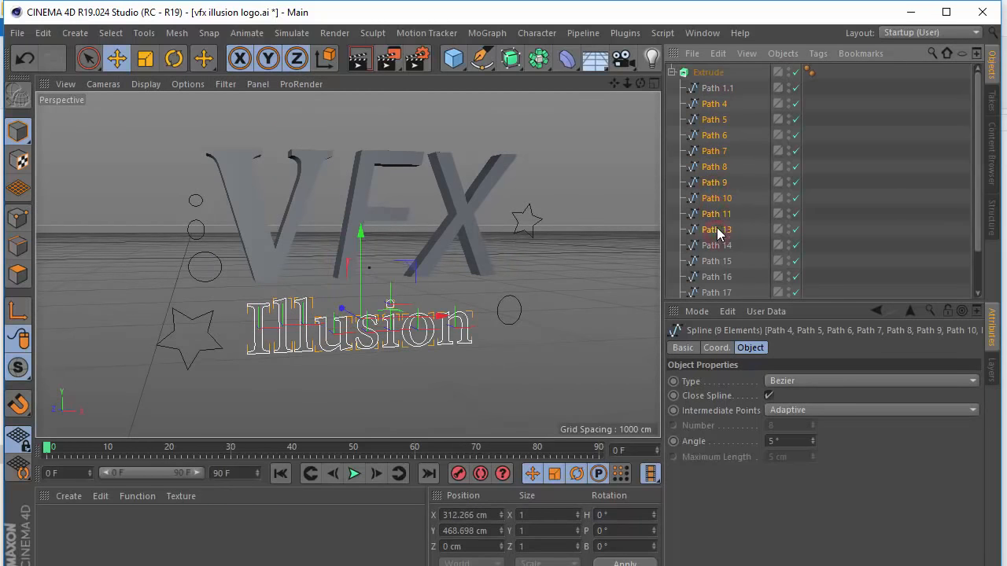
pyautogui.moveTo(713, 71); pyautogui.dragTo(711, 72)
pyautogui.rightClick(707, 85)
pyautogui.click(776, 446)
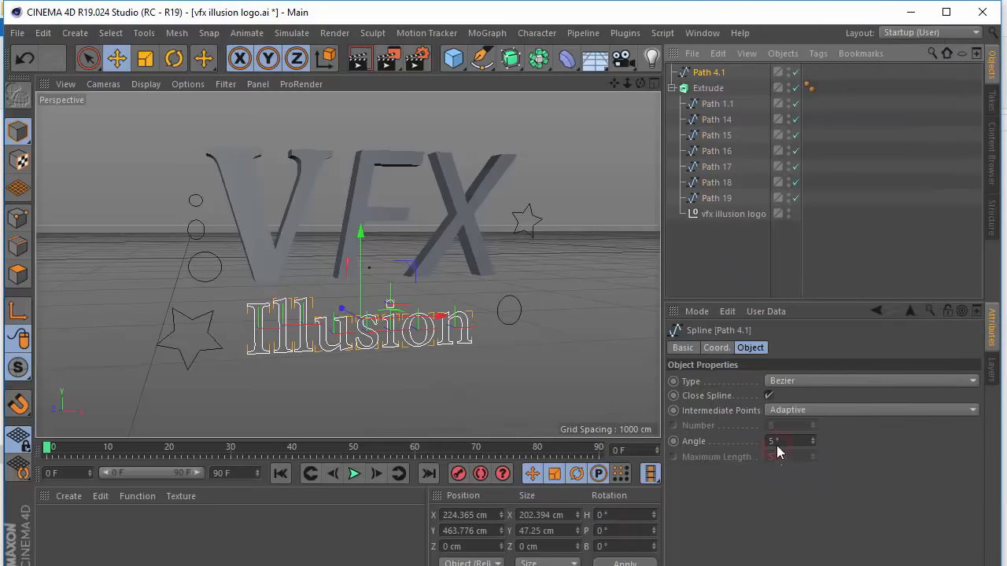
# - Set the merged Illusion spline's type to Linear
pyautogui.keyDown('alt'); pyautogui.moveTo(457, 364); pyautogui.dragTo(568, 381); pyautogui.keyUp('alt')
pyautogui.click(774, 382)
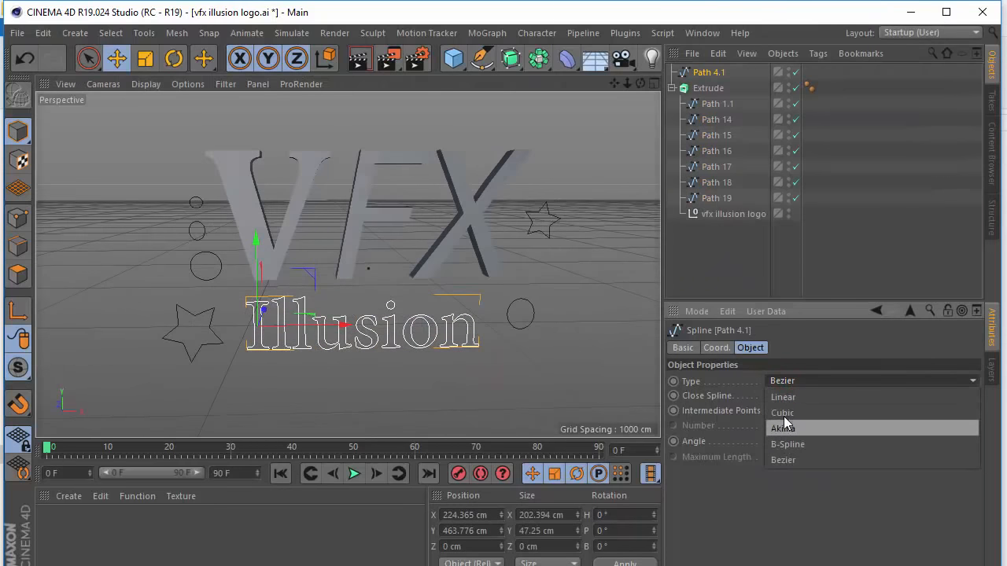
pyautogui.click(783, 397)
pyautogui.keyDown('alt'); pyautogui.moveTo(332, 314); pyautogui.dragTo(338, 309); pyautogui.keyUp('alt')
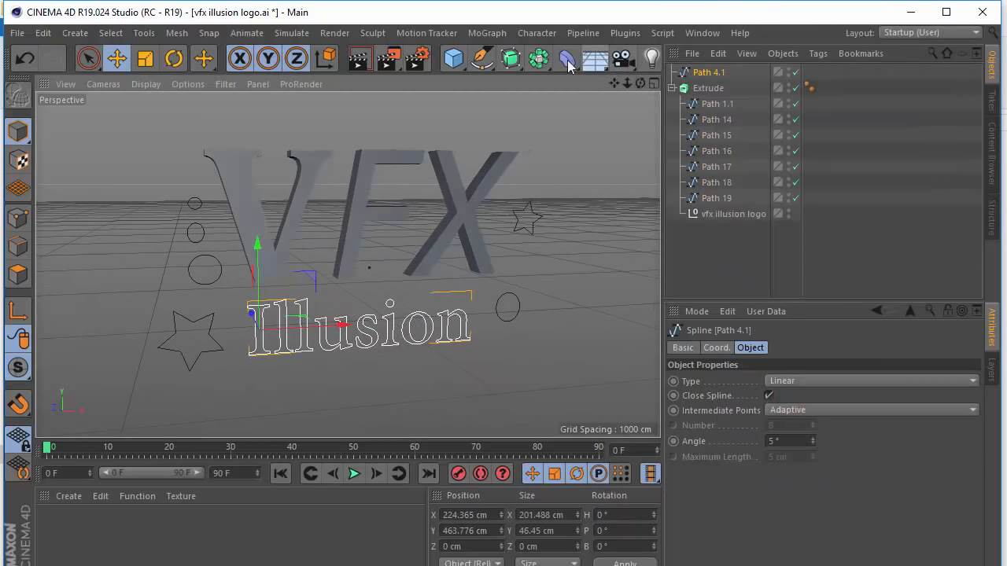
# - Add a second Extrude object and make the merged Illusion spline its child
pyautogui.moveTo(510, 58); pyautogui.dragTo(713, 72)
pyautogui.click(711, 73)
pyautogui.keyDown('alt'); pyautogui.moveTo(481, 298); pyautogui.dragTo(392, 337); pyautogui.keyUp('alt')
pyautogui.click(792, 270)
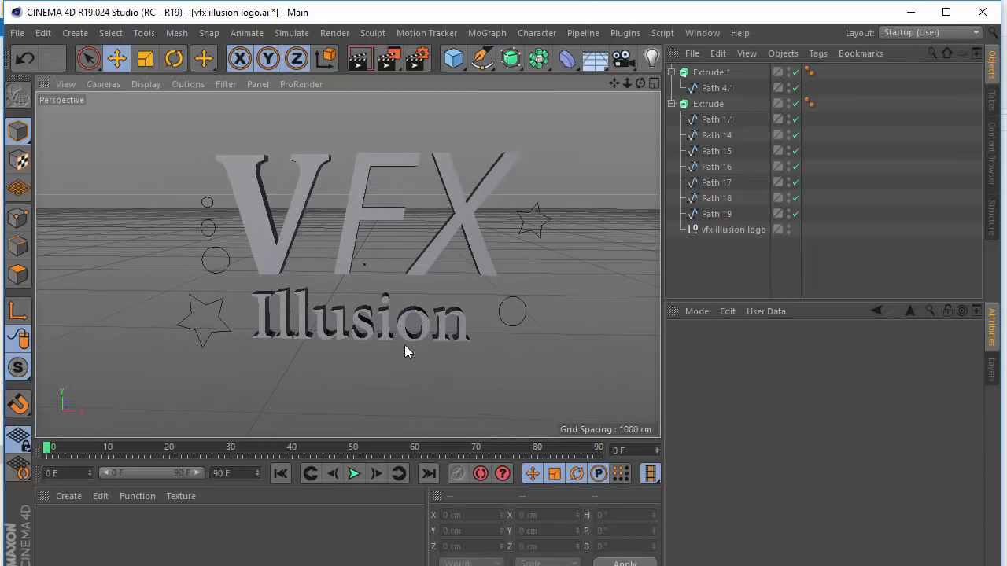
# - Move the three circle splines beside the VFX letters, Path 15, Path 18 and Path 19, out of the Extrude object
pyautogui.moveTo(405, 349)
pyautogui.keyDown('alt'); pyautogui.mouseDown()
pyautogui.moveTo(315, 303)
pyautogui.moveTo(267, 299)
pyautogui.moveTo(388, 296)
pyautogui.moveTo(357, 264)
pyautogui.moveTo(322, 263)
pyautogui.moveTo(280, 298)
pyautogui.moveTo(390, 358)
pyautogui.moveTo(230, 247)
pyautogui.moveTo(389, 294)
pyautogui.moveTo(415, 291)
pyautogui.moveTo(356, 276)
pyautogui.moveTo(535, 201)
pyautogui.mouseUp(); pyautogui.keyUp('alt')
pyautogui.click(710, 231)
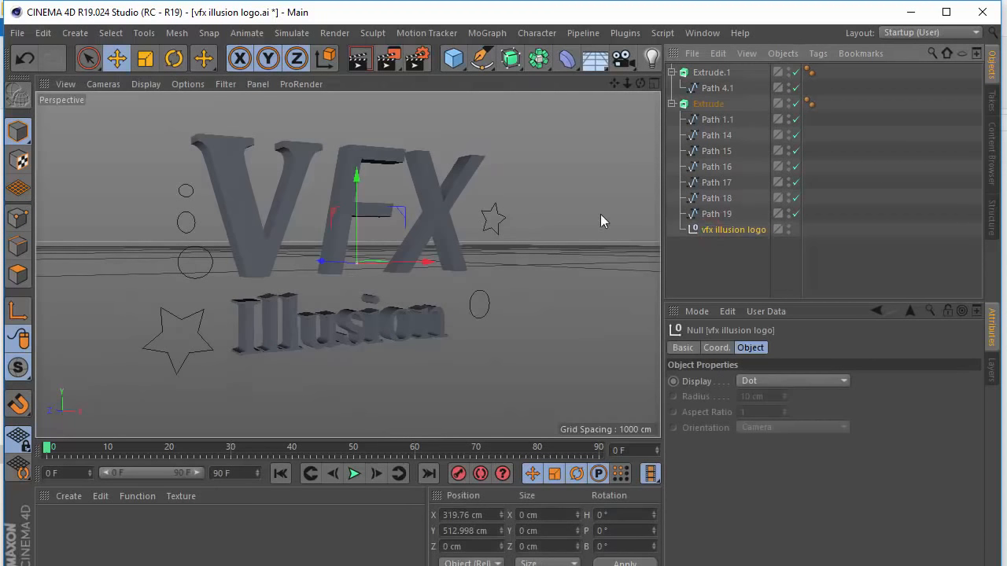
pyautogui.click(716, 118)
pyautogui.click(714, 215)
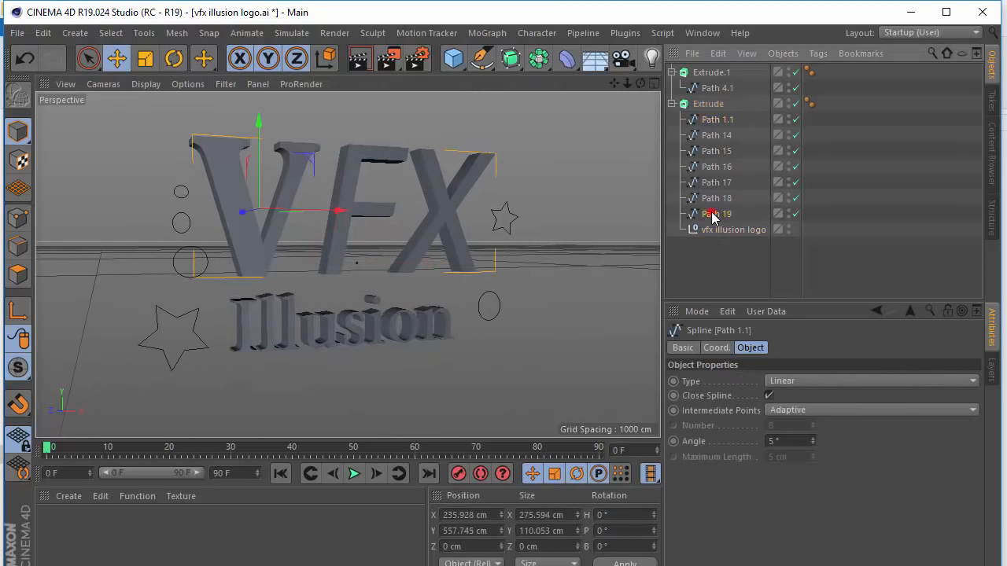
pyautogui.keyDown('shift'); pyautogui.click(714, 167); pyautogui.keyUp('shift')
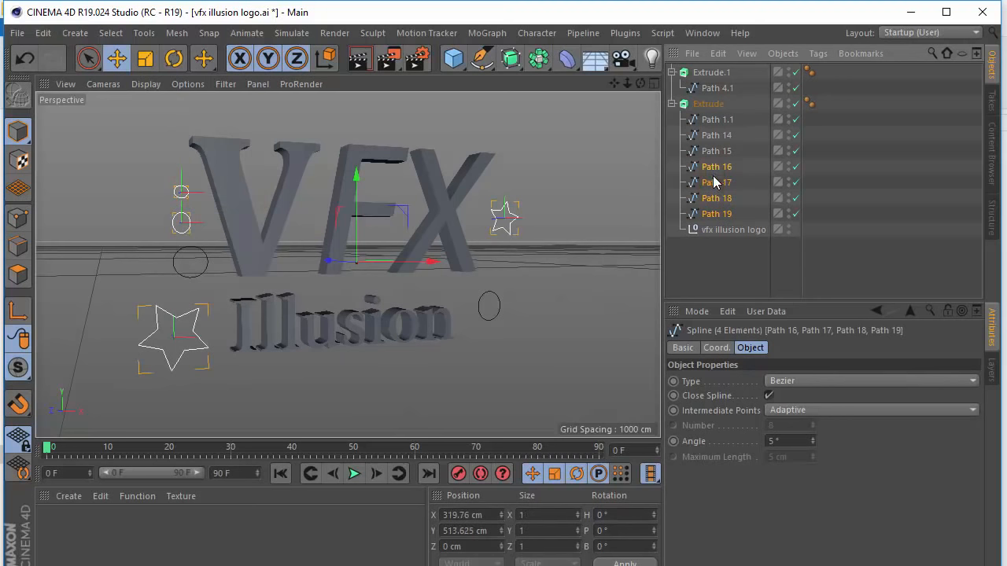
pyautogui.keyDown('ctrl'); pyautogui.click(716, 216); pyautogui.keyUp('ctrl')
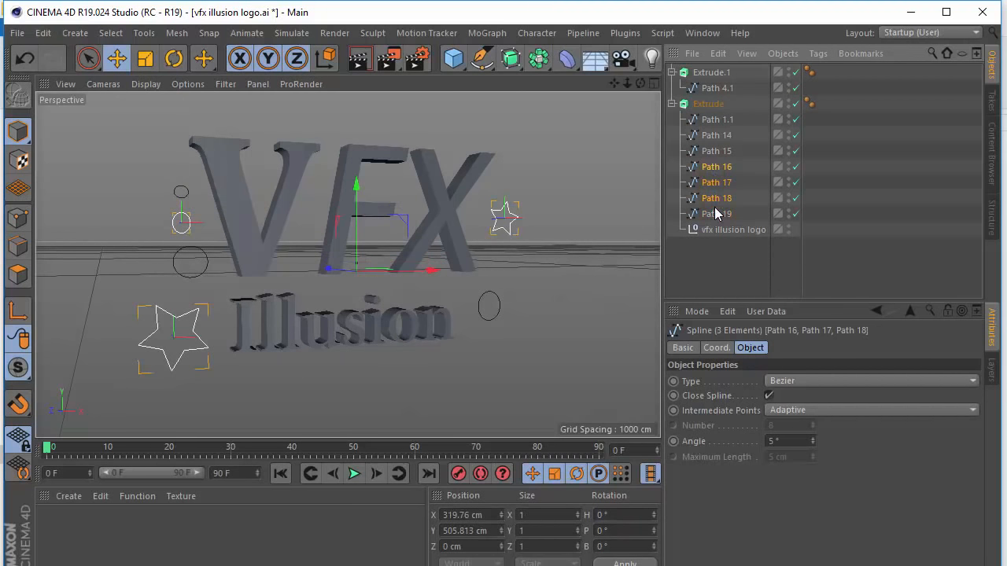
pyautogui.click(716, 213)
pyautogui.keyDown('shift'); pyautogui.click(715, 199); pyautogui.keyUp('shift')
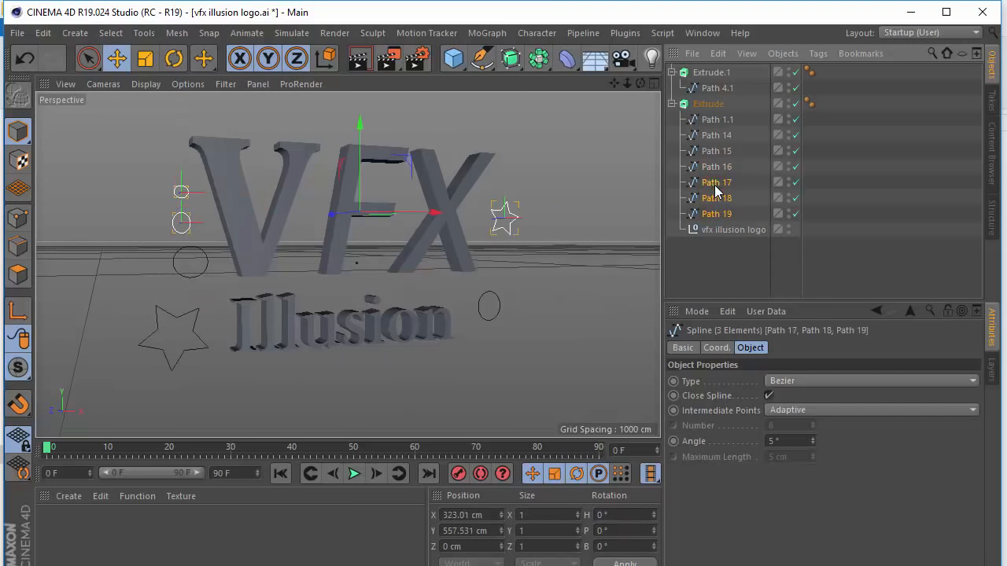
pyautogui.keyDown('ctrl'); pyautogui.click(716, 169); pyautogui.keyUp('ctrl')
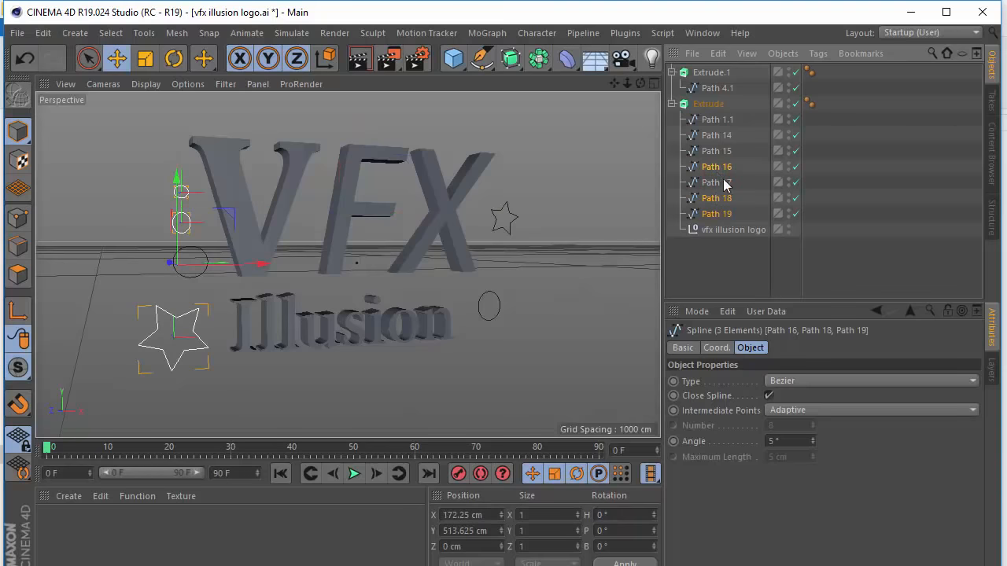
pyautogui.keyDown('ctrl'); pyautogui.click(717, 166); pyautogui.keyUp('ctrl')
pyautogui.keyDown('ctrl'); pyautogui.click(717, 151); pyautogui.keyUp('ctrl')
pyautogui.moveTo(717, 157); pyautogui.dragTo(725, 262)
# - Merge the three circle splines with Connect Objects + Delete and make the result a child of a new Extrude object
pyautogui.rightClick(710, 213)
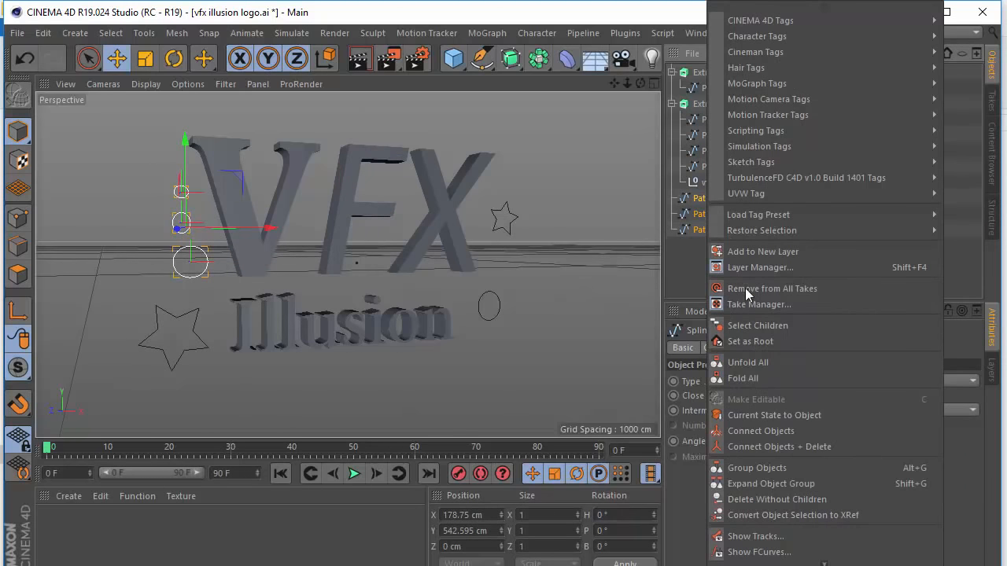
pyautogui.click(767, 446)
pyautogui.moveTo(511, 58); pyautogui.dragTo(687, 85)
pyautogui.click(710, 214)
pyautogui.moveTo(715, 184); pyautogui.dragTo(704, 75)
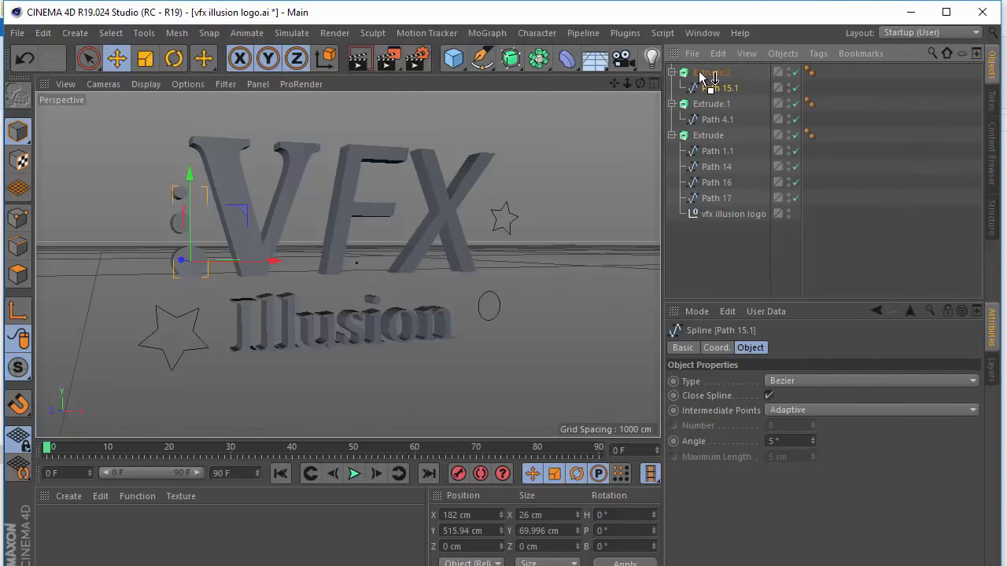
pyautogui.click(700, 75)
# - Move the remaining circle and star splines, Path 14, Path 16 and Path 17, out of the Extrude object
pyautogui.click(498, 303)
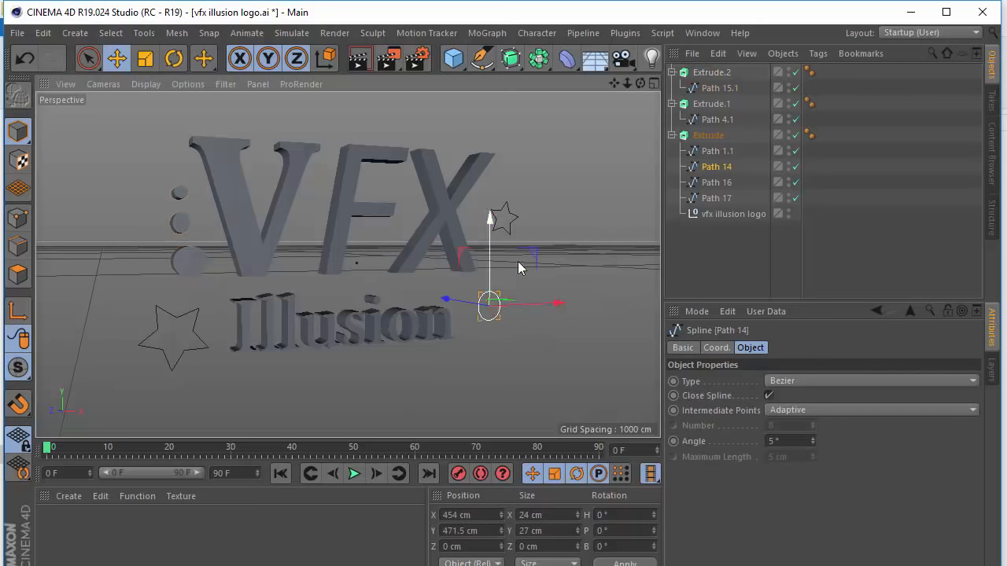
pyautogui.hotkey('ctrl', 'a')
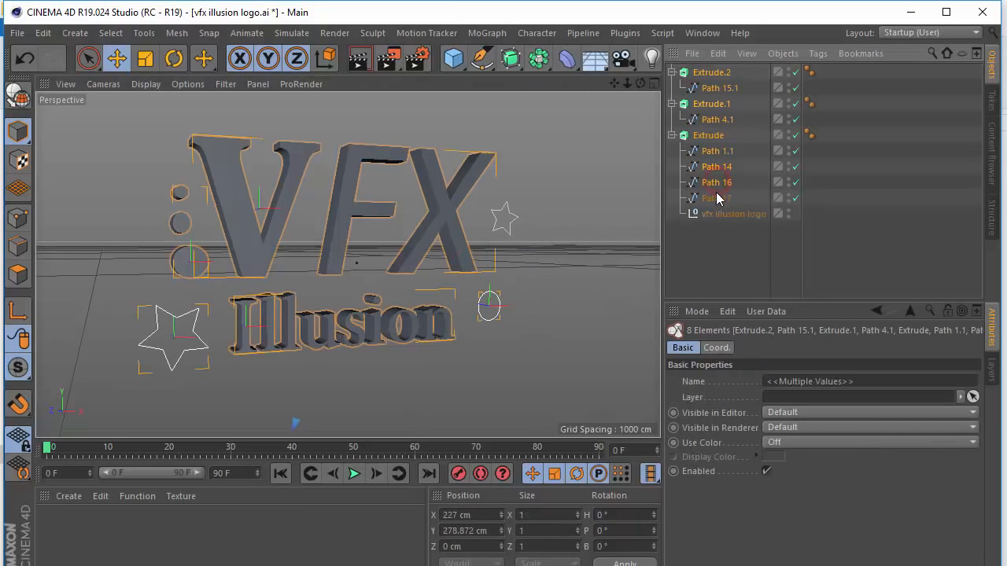
pyautogui.click(716, 198)
pyautogui.keyDown('ctrl'); pyautogui.click(718, 183); pyautogui.keyUp('ctrl')
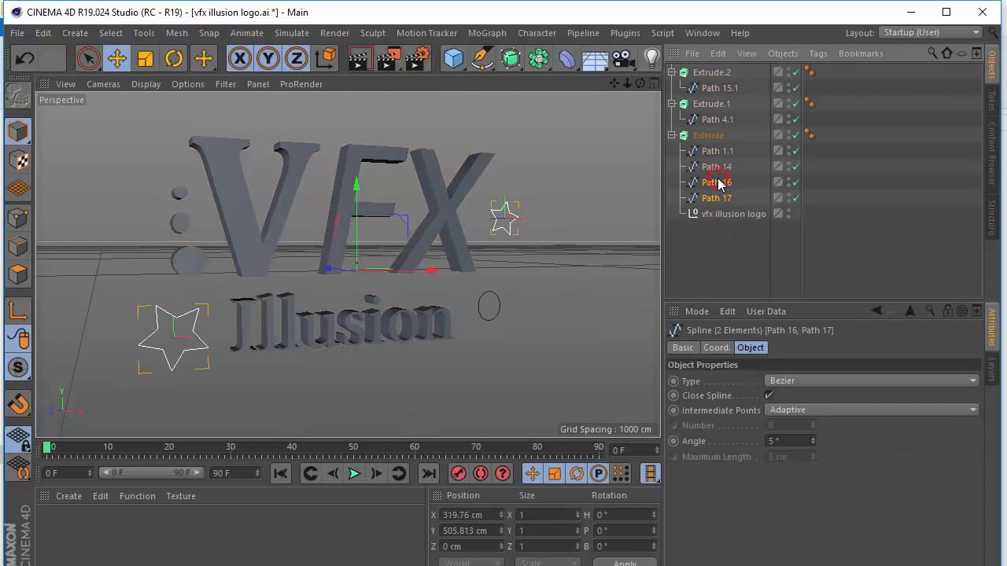
pyautogui.keyDown('ctrl'); pyautogui.click(716, 166); pyautogui.keyUp('ctrl')
pyautogui.moveTo(717, 169); pyautogui.dragTo(724, 291)
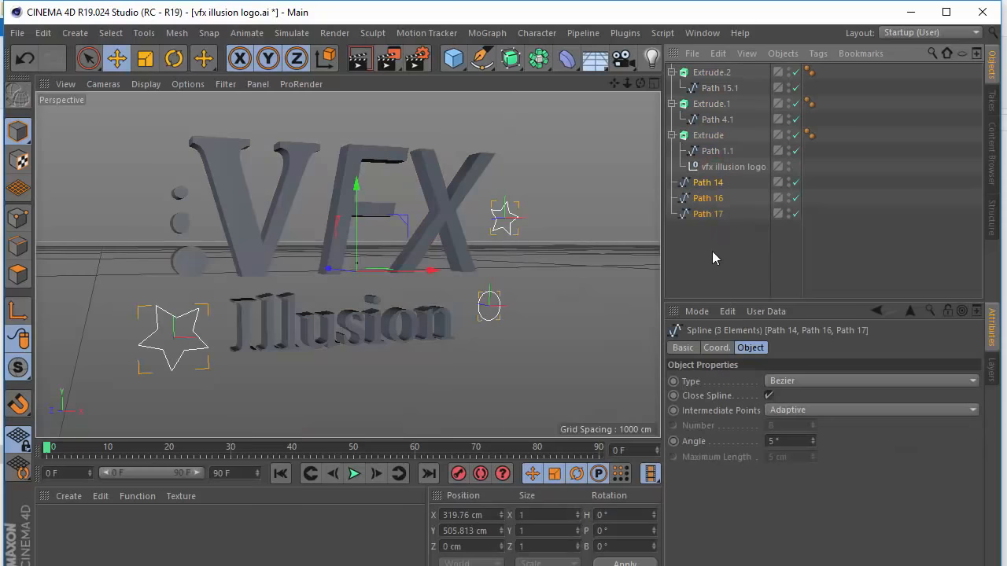
pyautogui.click(714, 259)
# - Add a separate Extrude object as the parent of each of Path 14, Path 16 and Path 17
pyautogui.click(702, 184)
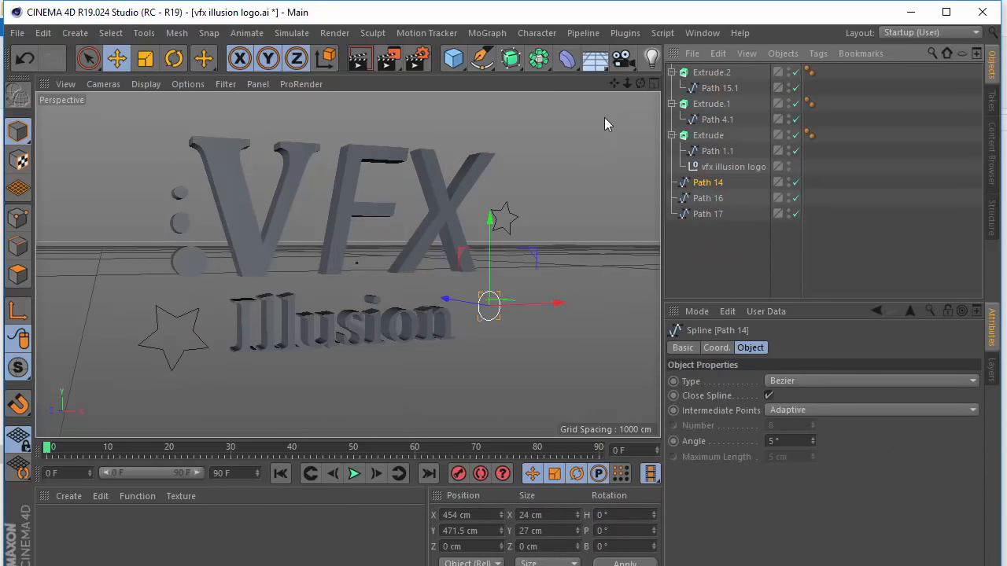
pyautogui.moveTo(534, 70); pyautogui.dragTo(704, 88)
pyautogui.click(707, 214)
pyautogui.moveTo(539, 59); pyautogui.dragTo(553, 213)
pyautogui.moveTo(511, 59); pyautogui.dragTo(755, 78)
pyautogui.click(708, 246)
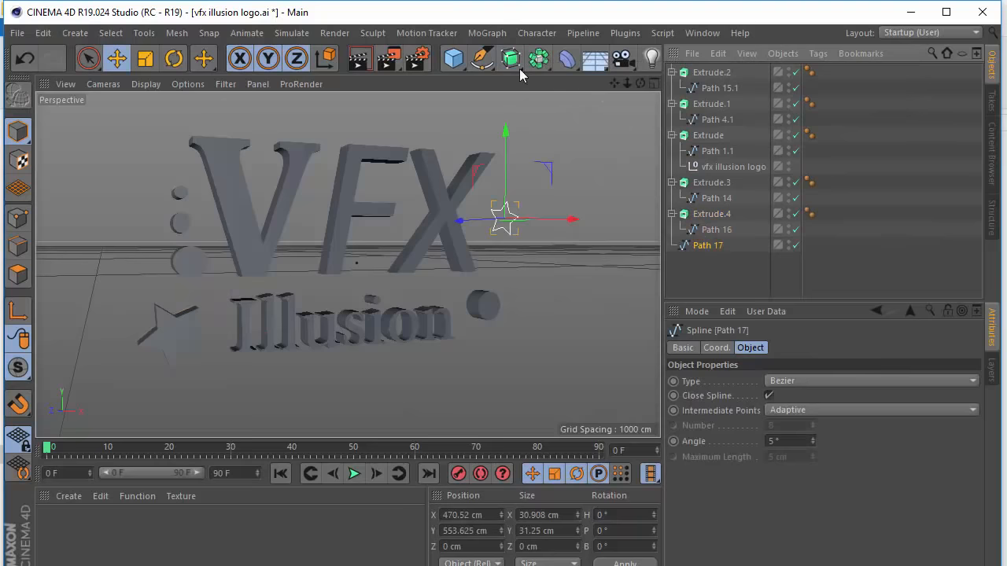
pyautogui.moveTo(510, 59); pyautogui.dragTo(716, 80)
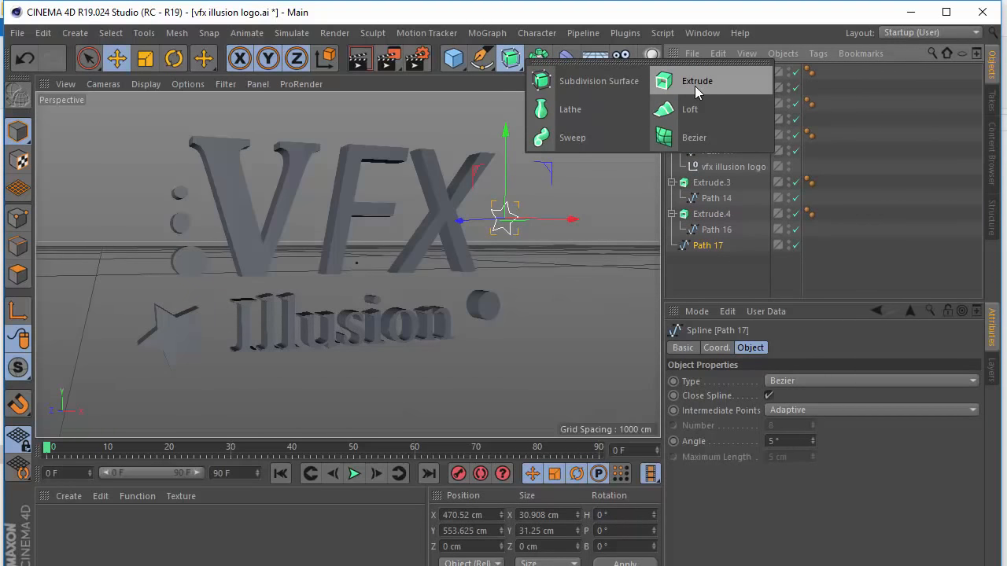
pyautogui.keyDown('alt'); pyautogui.moveTo(695, 86); pyautogui.dragTo(694, 86); pyautogui.keyUp('alt')
pyautogui.click(760, 277)
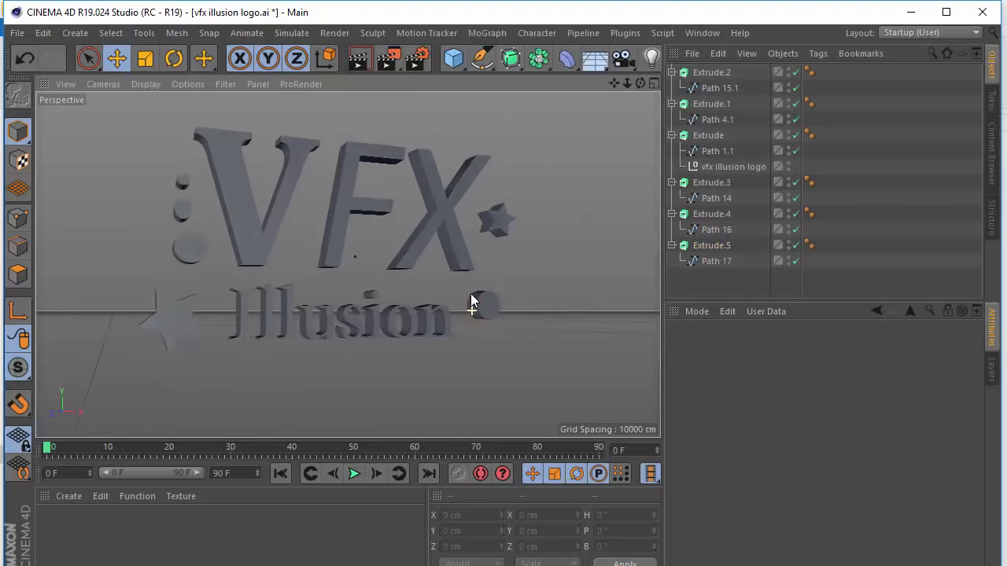
# - Set the VFX letters' extrusion movement in Z to -25 cm
pyautogui.scroll(2, 380, 230)
pyautogui.keyDown('alt'); pyautogui.moveTo(379, 232); pyautogui.dragTo(386, 239); pyautogui.keyUp('alt')
pyautogui.click(700, 248)
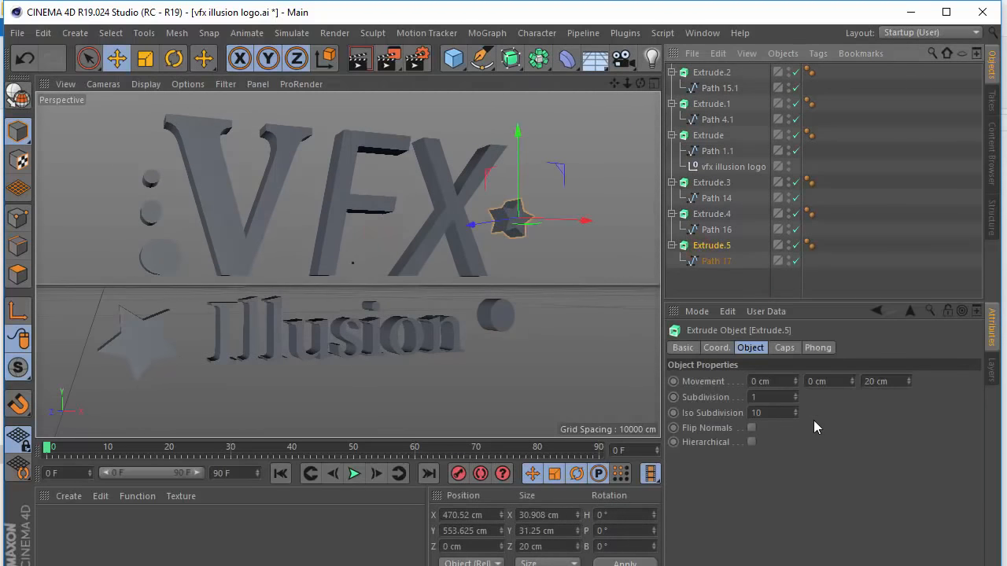
pyautogui.keyDown('alt'); pyautogui.moveTo(258, 267); pyautogui.dragTo(302, 303); pyautogui.keyUp('alt')
pyautogui.click(231, 213)
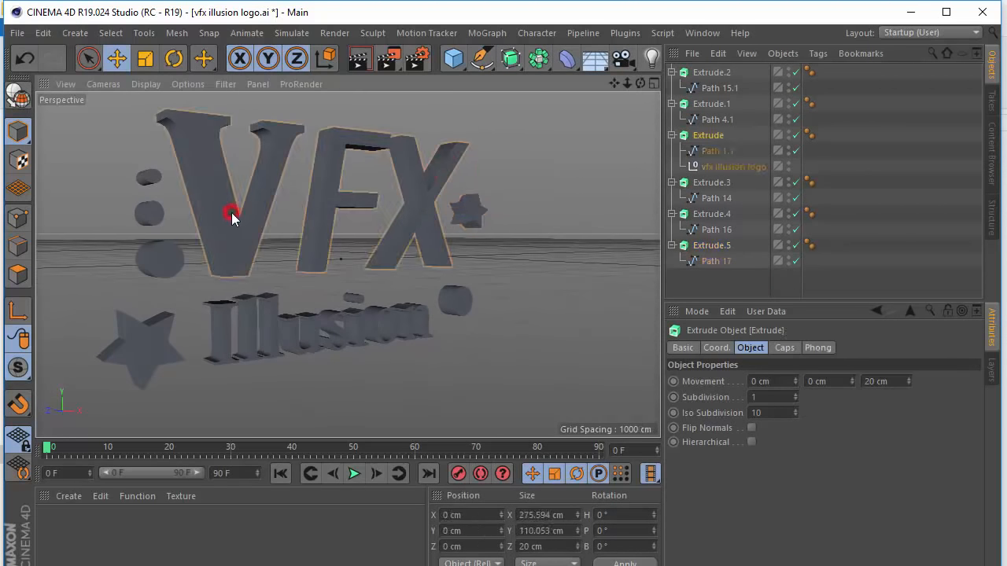
pyautogui.click(716, 152)
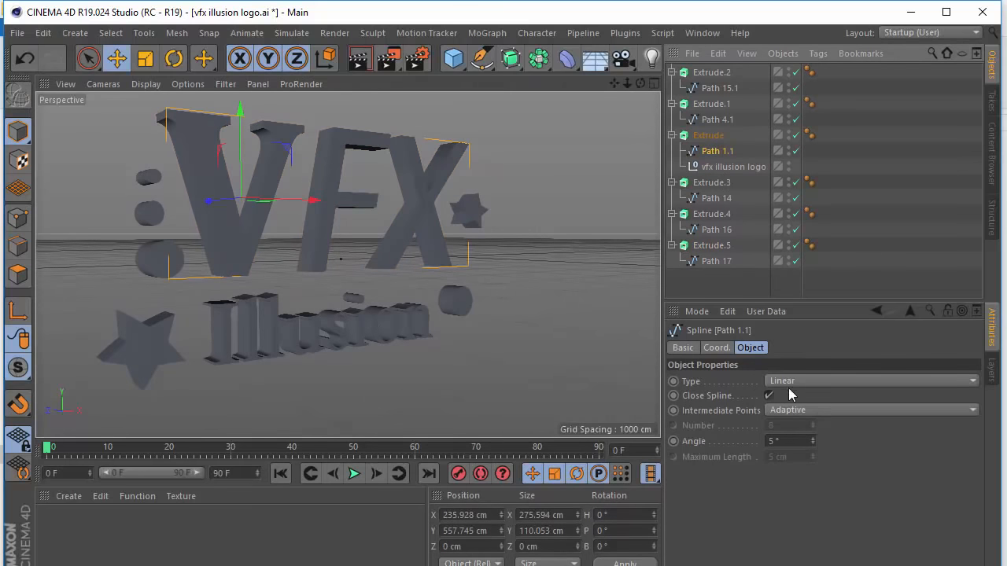
pyautogui.click(729, 135)
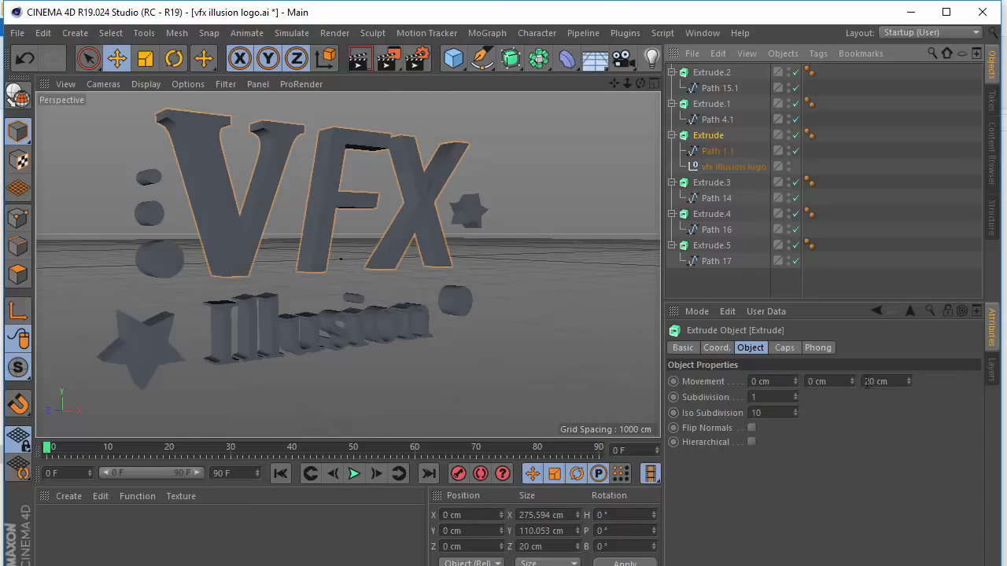
pyautogui.moveTo(907, 382)
pyautogui.mouseDown()
pyautogui.moveTo(907, 370)
pyautogui.moveTo(908, 409)
pyautogui.moveTo(908, 393)
pyautogui.mouseUp()
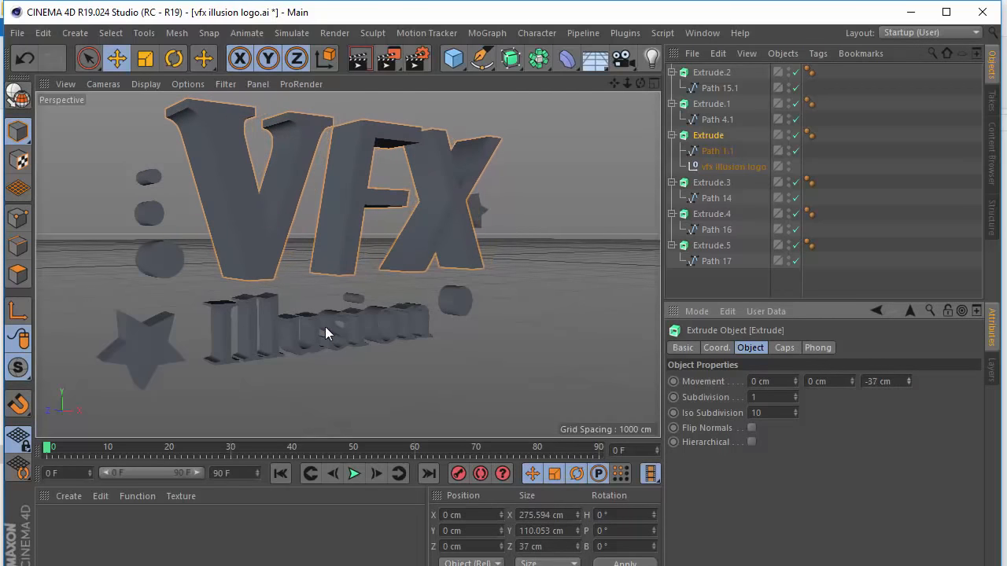
pyautogui.keyDown('alt'); pyautogui.moveTo(331, 324); pyautogui.dragTo(305, 356); pyautogui.keyUp('alt')
pyautogui.scroll(3, 304, 355)
pyautogui.moveTo(910, 382); pyautogui.dragTo(909, 382)
pyautogui.scroll(-4, 441, 307)
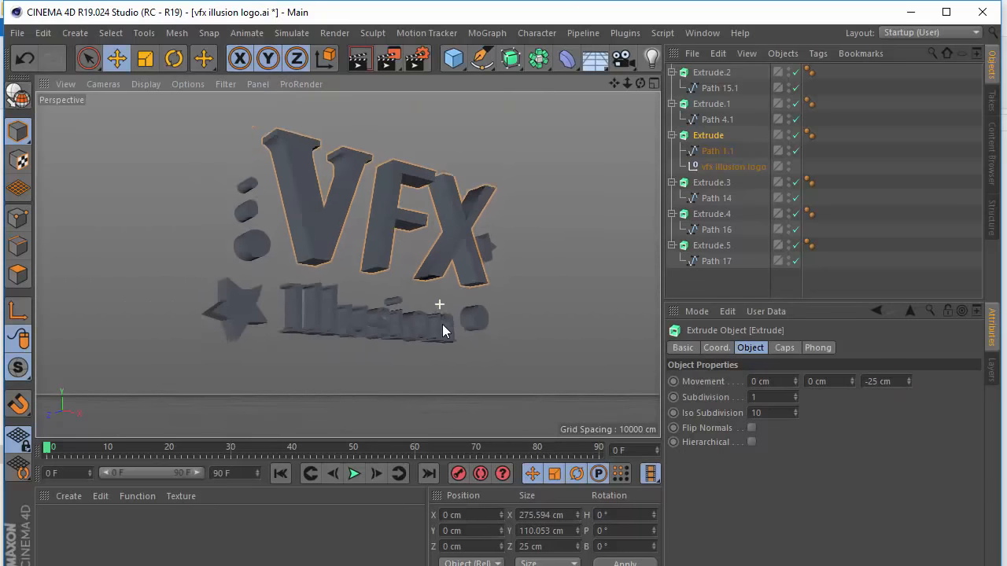
# - Give the extrusion of the three merged circles a Fillet Cap start with a 5 cm radius
pyautogui.scroll(2, 397, 252)
pyautogui.keyDown('alt'); pyautogui.moveTo(397, 252); pyautogui.dragTo(188, 205); pyautogui.keyUp('alt')
pyautogui.click(224, 266)
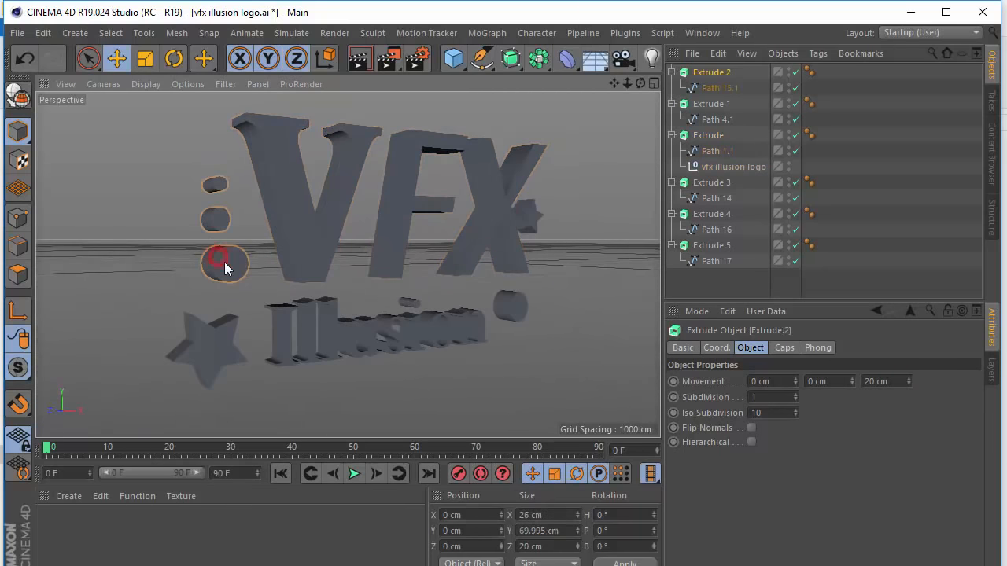
pyautogui.keyDown('alt'); pyautogui.moveTo(394, 358); pyautogui.dragTo(330, 259); pyautogui.keyUp('alt')
pyautogui.click(711, 72)
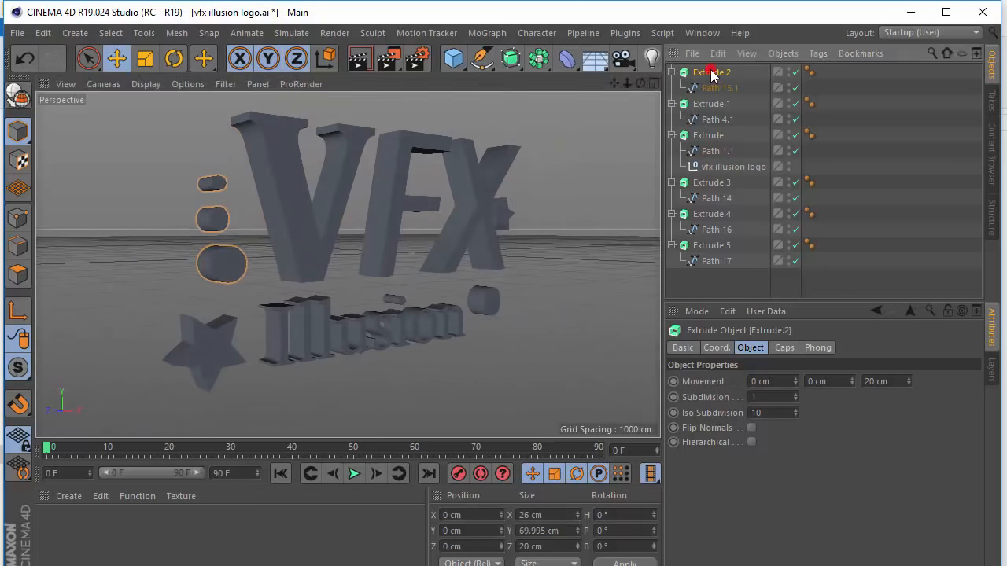
pyautogui.click(784, 347)
pyautogui.click(826, 380)
pyautogui.click(835, 443)
pyautogui.moveTo(850, 413); pyautogui.dragTo(848, 410)
pyautogui.click(847, 409)
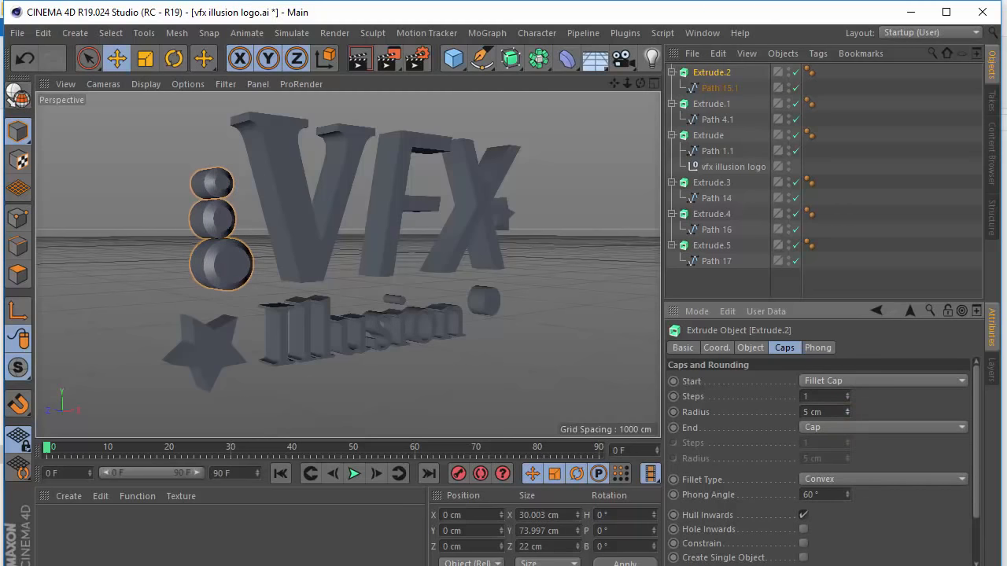
# - Set the fillet type of the three circles' extrusion to 2 Steps
pyautogui.click(838, 473)
pyautogui.click(837, 448)
pyautogui.keyDown('alt'); pyautogui.moveTo(196, 225); pyautogui.dragTo(266, 220, button='right'); pyautogui.keyUp('alt')
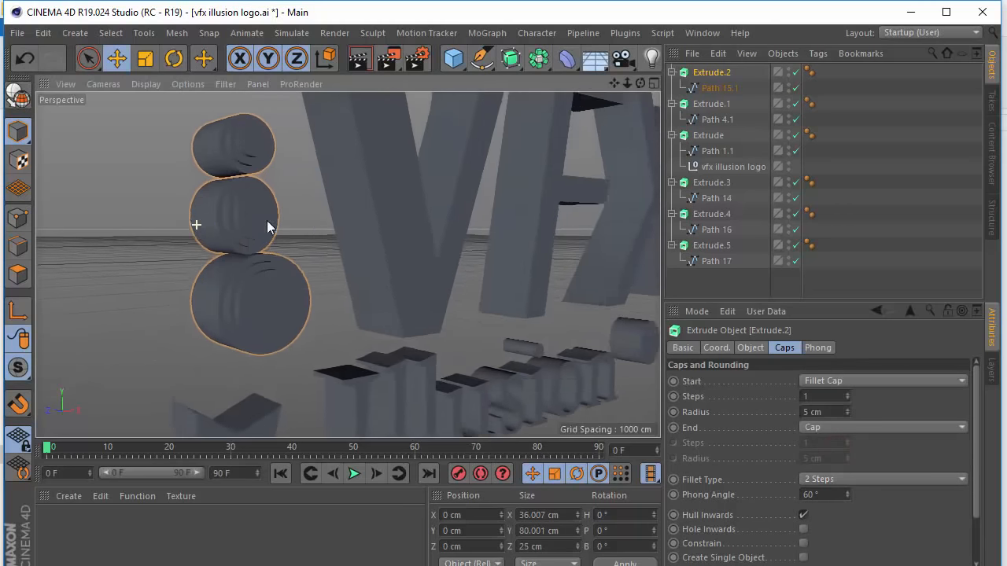
pyautogui.keyDown('alt'); pyautogui.moveTo(267, 226); pyautogui.dragTo(171, 245); pyautogui.keyUp('alt')
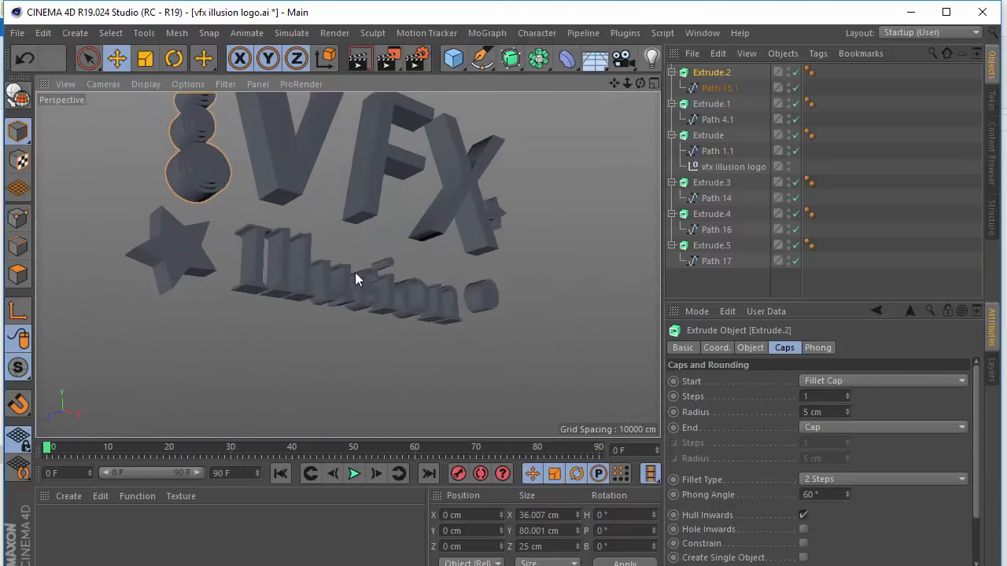
# - Set the start cap of the single circle's extrusion next to Illusion to Fillet
pyautogui.keyDown('alt'); pyautogui.moveTo(355, 272); pyautogui.dragTo(364, 315); pyautogui.keyUp('alt')
pyautogui.keyDown('alt'); pyautogui.moveTo(364, 314); pyautogui.dragTo(448, 369, button='right'); pyautogui.keyUp('alt')
pyautogui.click(452, 367)
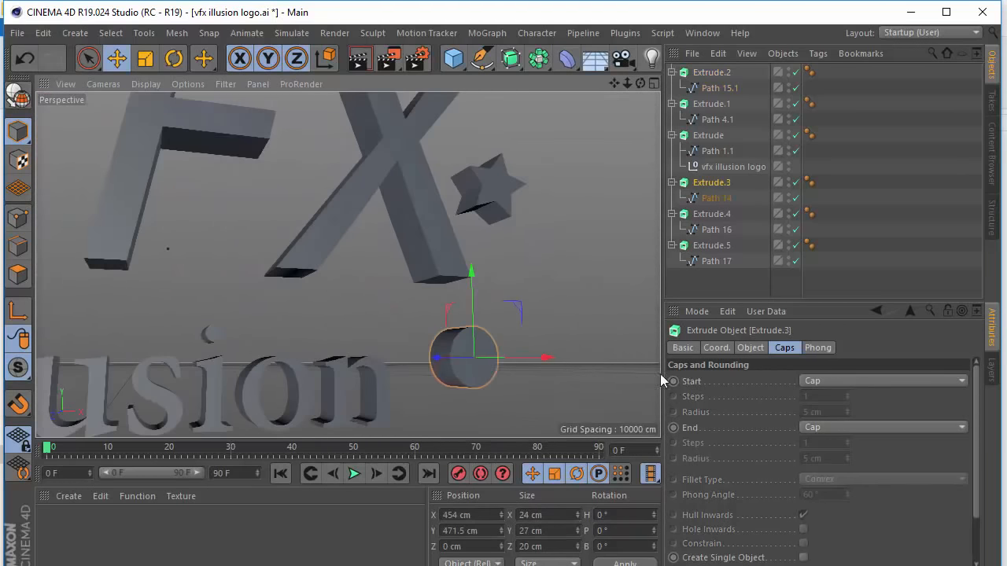
pyautogui.click(853, 382)
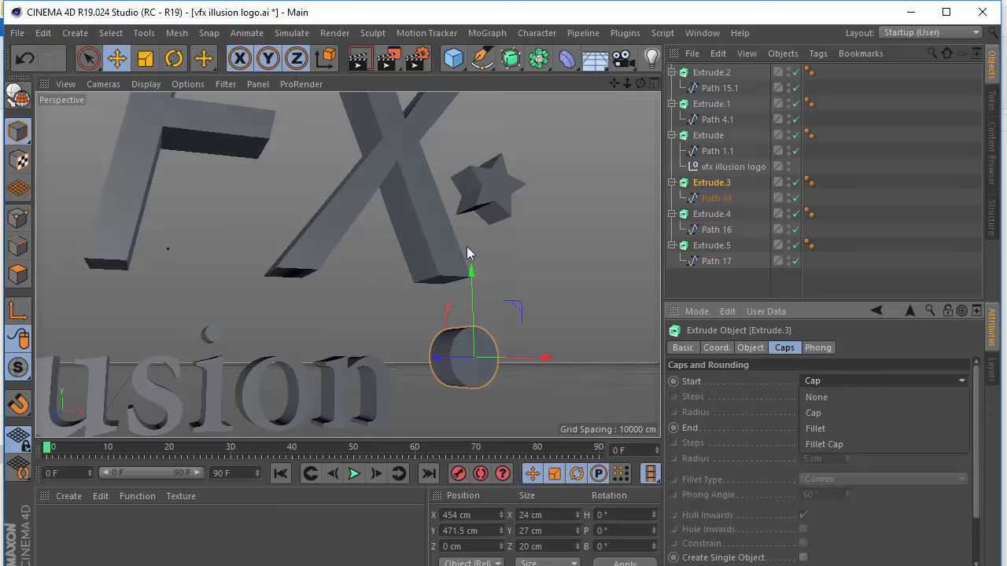
pyautogui.click(818, 429)
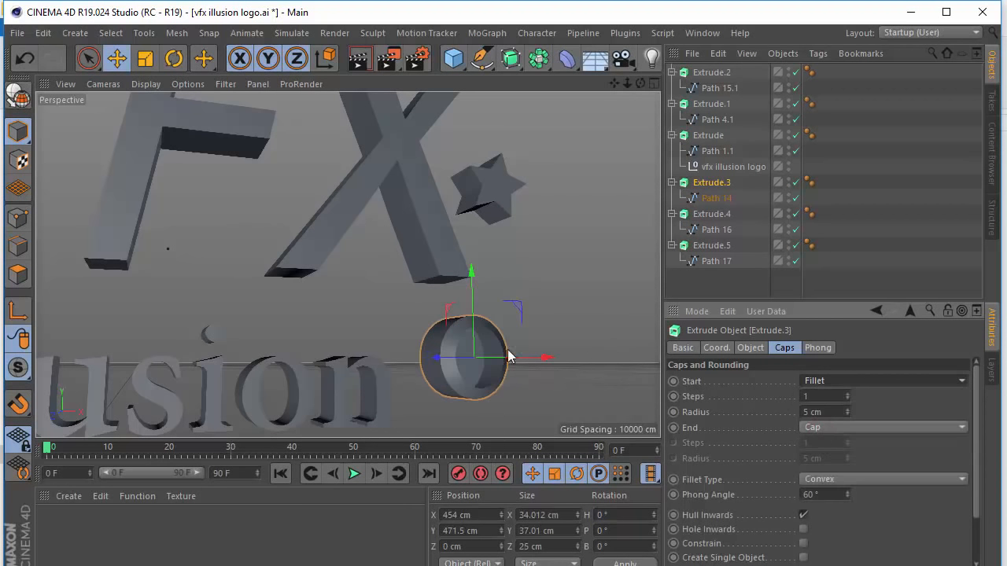
pyautogui.keyDown('alt'); pyautogui.moveTo(508, 349); pyautogui.dragTo(453, 260); pyautogui.keyUp('alt')
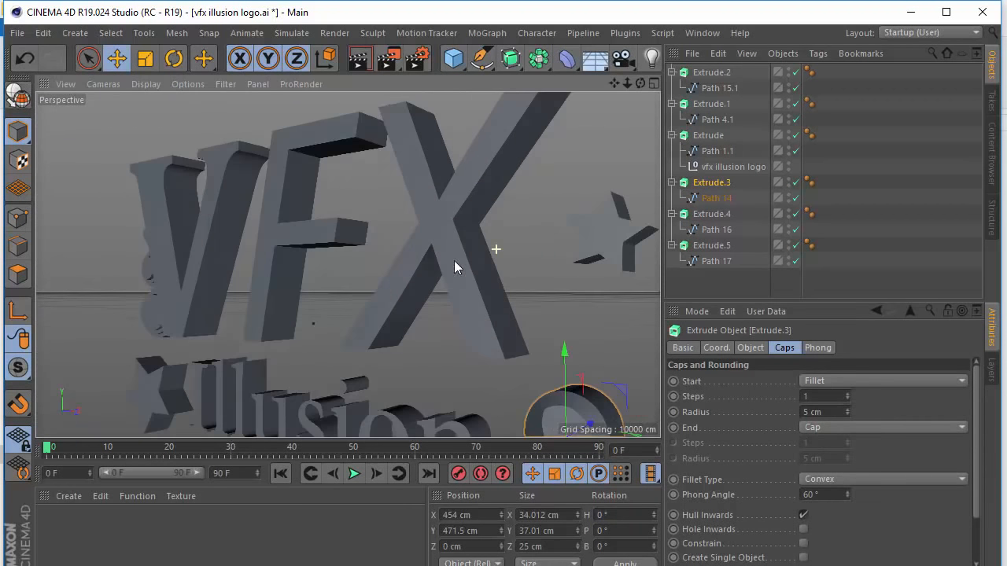
pyautogui.click(799, 294)
# - Create a new material and apply it to the VFX extrusion, the Illusion spline Path 4.1 and the large star's extrusion
pyautogui.keyDown('alt'); pyautogui.moveTo(598, 252); pyautogui.dragTo(411, 264); pyautogui.keyUp('alt')
pyautogui.scroll(-5, 412, 263)
pyautogui.scroll(3, 376, 281)
pyautogui.keyDown('alt'); pyautogui.moveTo(416, 301); pyautogui.dragTo(316, 285); pyautogui.keyUp('alt')
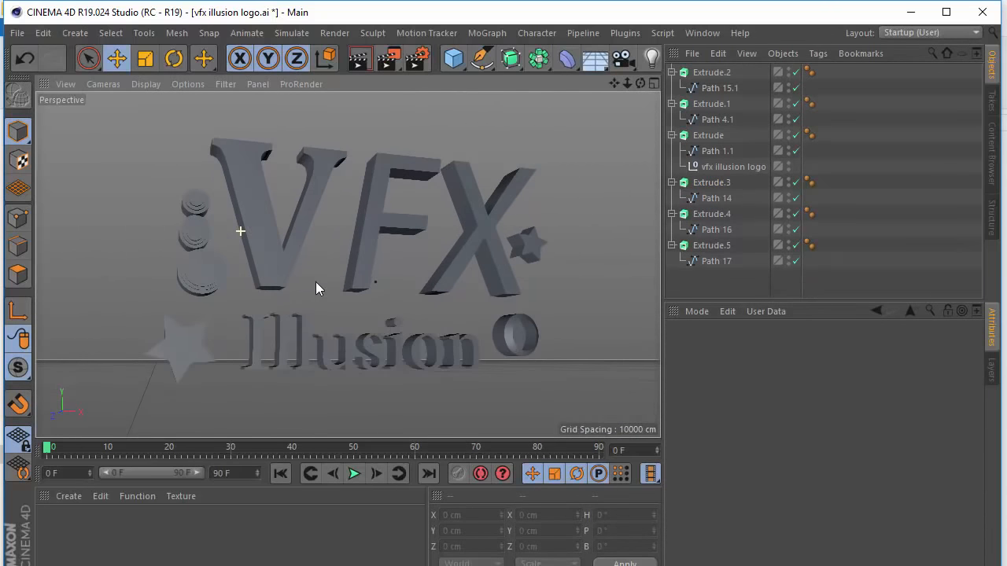
pyautogui.doubleClick(109, 532)
pyautogui.moveTo(52, 526); pyautogui.dragTo(267, 238)
pyautogui.moveTo(62, 535); pyautogui.dragTo(377, 350)
# - Create three more default materials for the logo
pyautogui.doubleClick(135, 536)
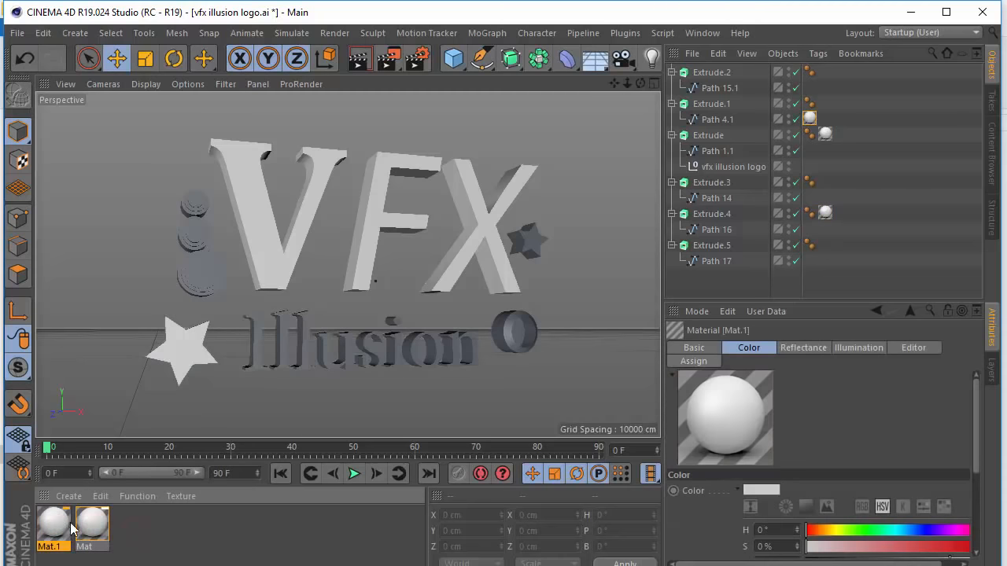
pyautogui.doubleClick(163, 535)
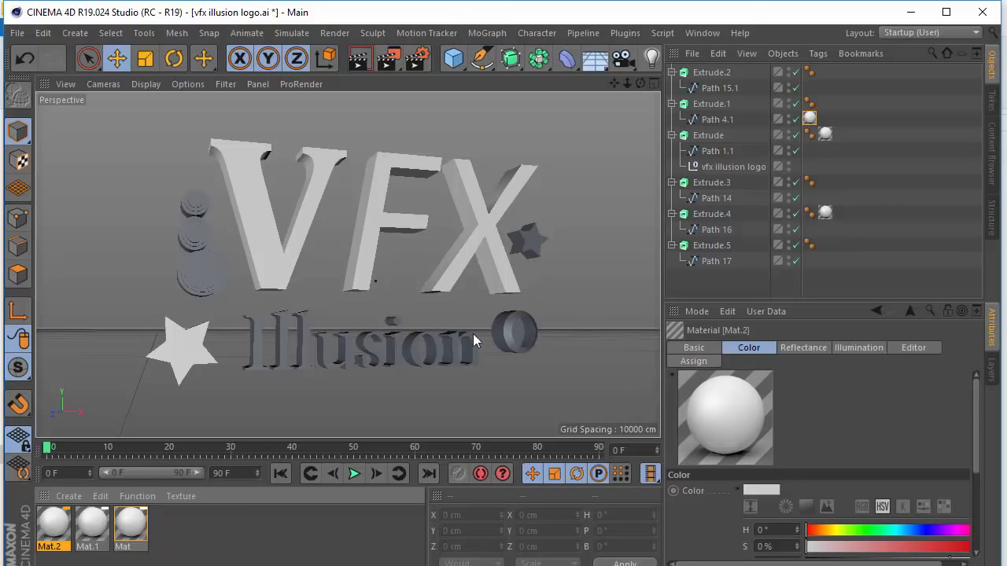
pyautogui.doubleClick(170, 533)
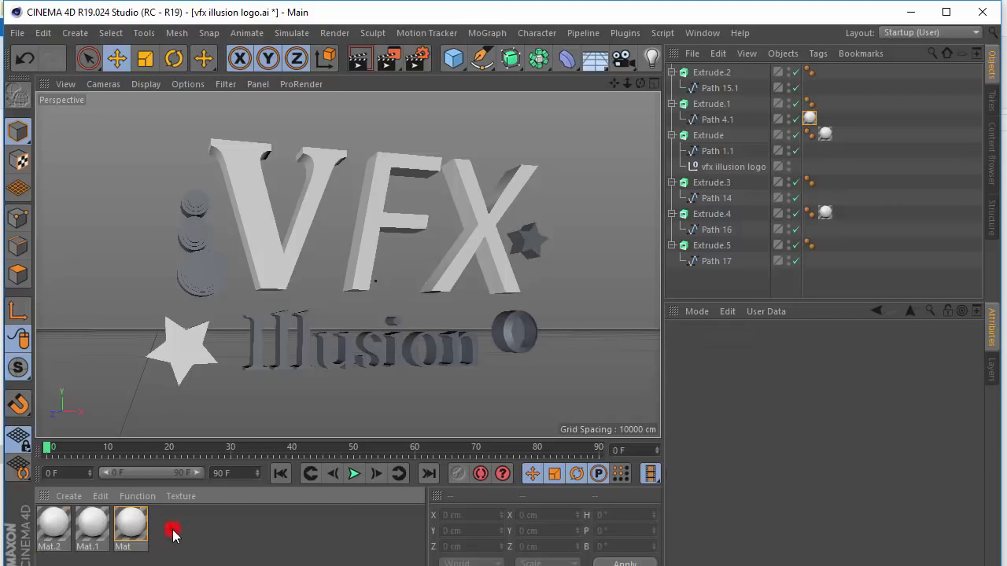
# - Create a fifth material and make its base colour red with a hue of 0° and 100% saturation
pyautogui.doubleClick(231, 538)
pyautogui.doubleClick(54, 523)
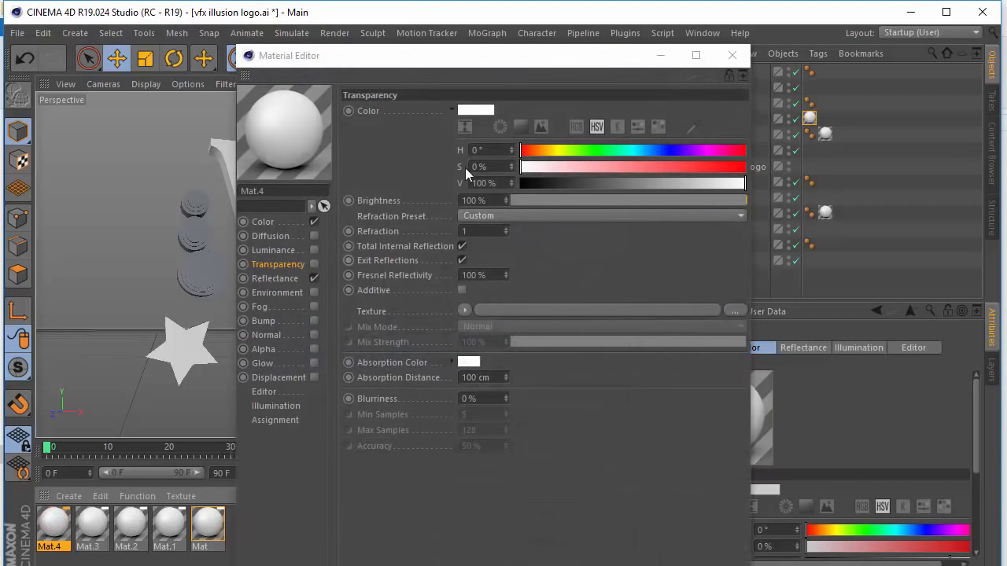
pyautogui.moveTo(652, 168); pyautogui.dragTo(744, 167)
pyautogui.click(731, 55)
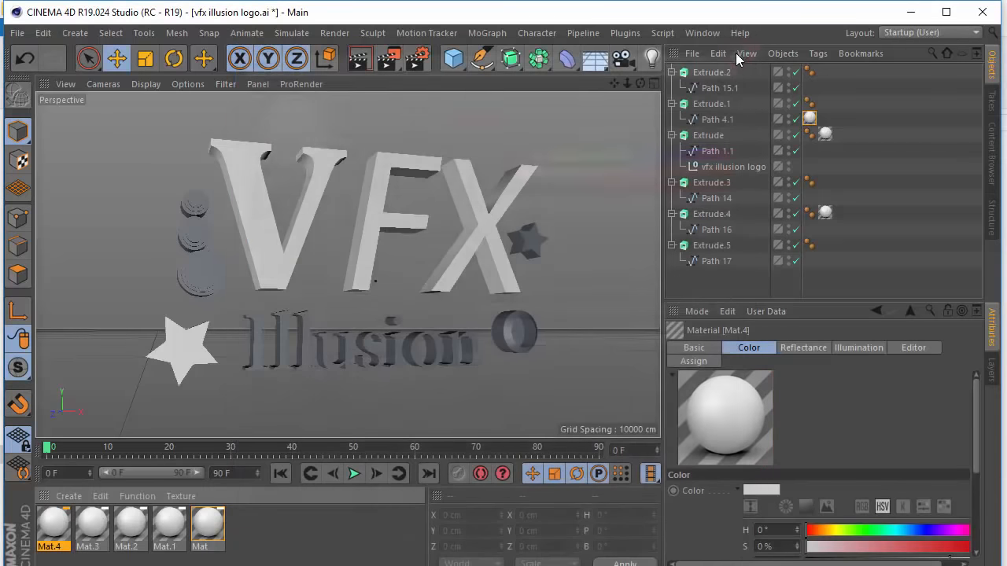
pyautogui.doubleClick(54, 527)
pyautogui.click(263, 221)
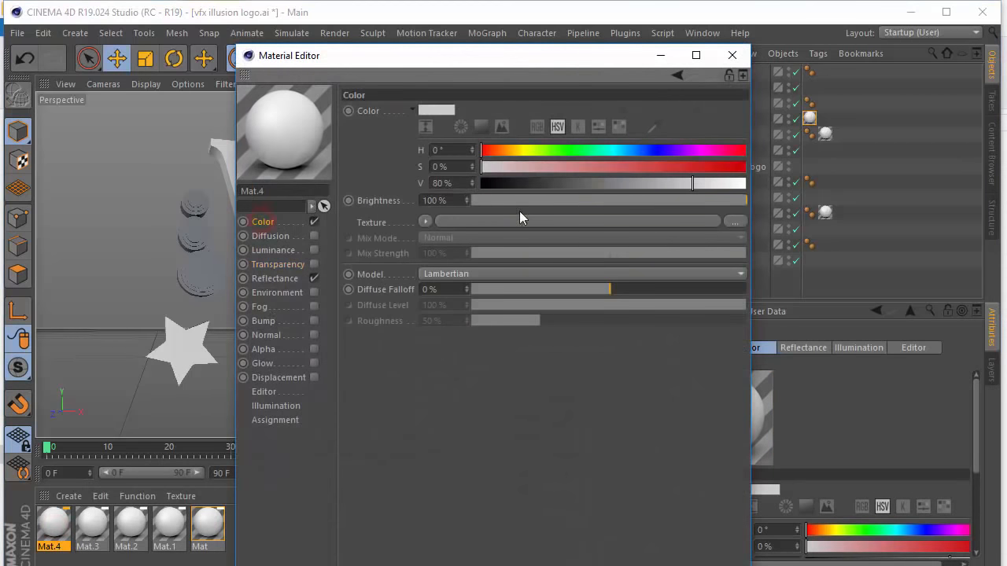
pyautogui.moveTo(647, 167); pyautogui.dragTo(744, 167)
pyautogui.click(732, 55)
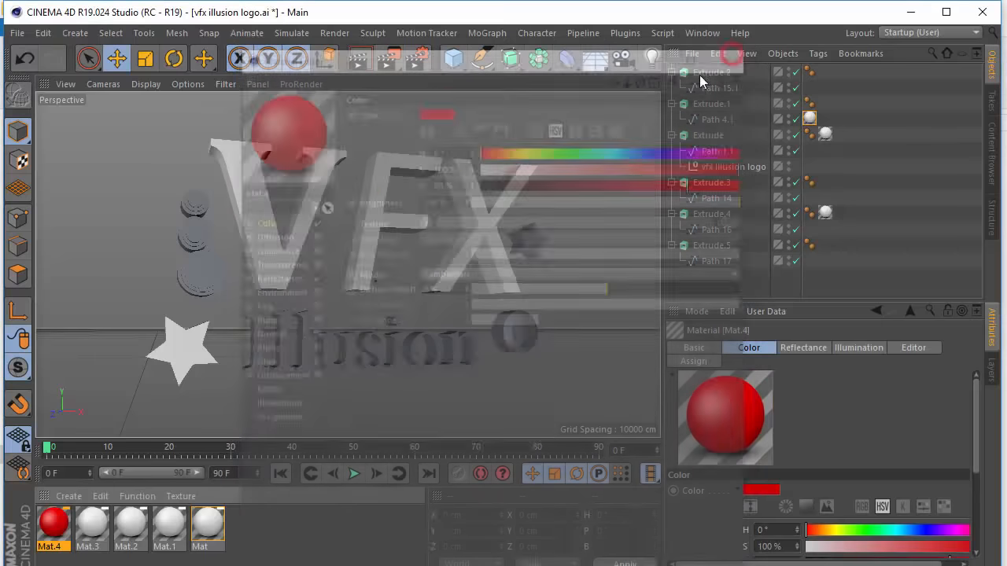
# - Apply the red material to the VFX extrusion and delete its old white material tag
pyautogui.moveTo(293, 252); pyautogui.dragTo(294, 254)
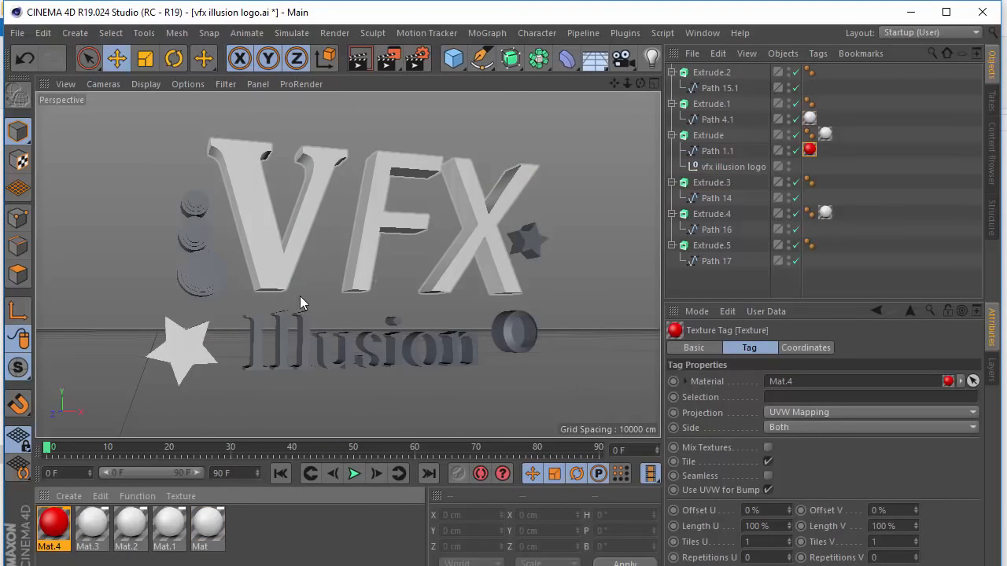
pyautogui.moveTo(809, 150); pyautogui.dragTo(838, 134)
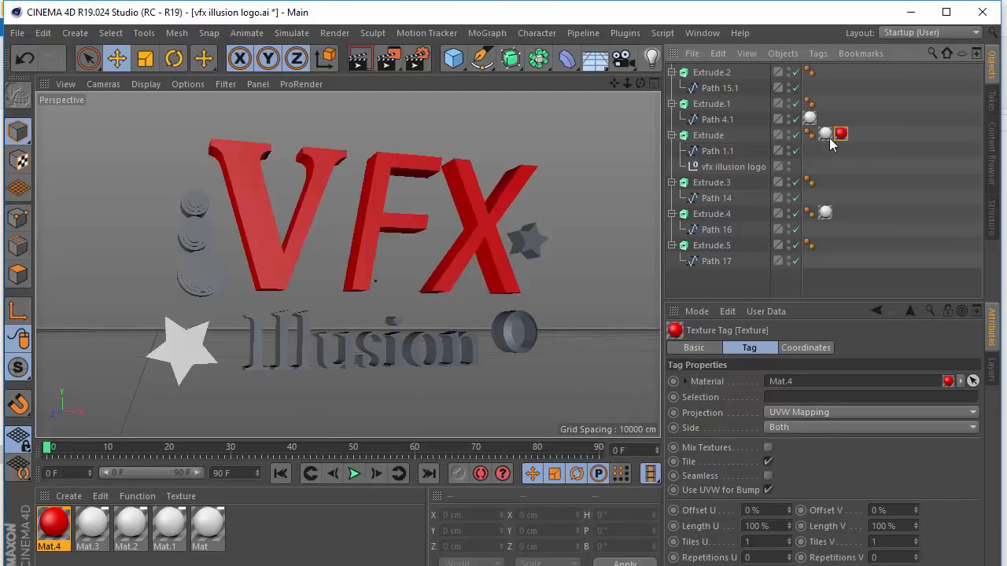
pyautogui.click(823, 135)
pyautogui.press('Delete')
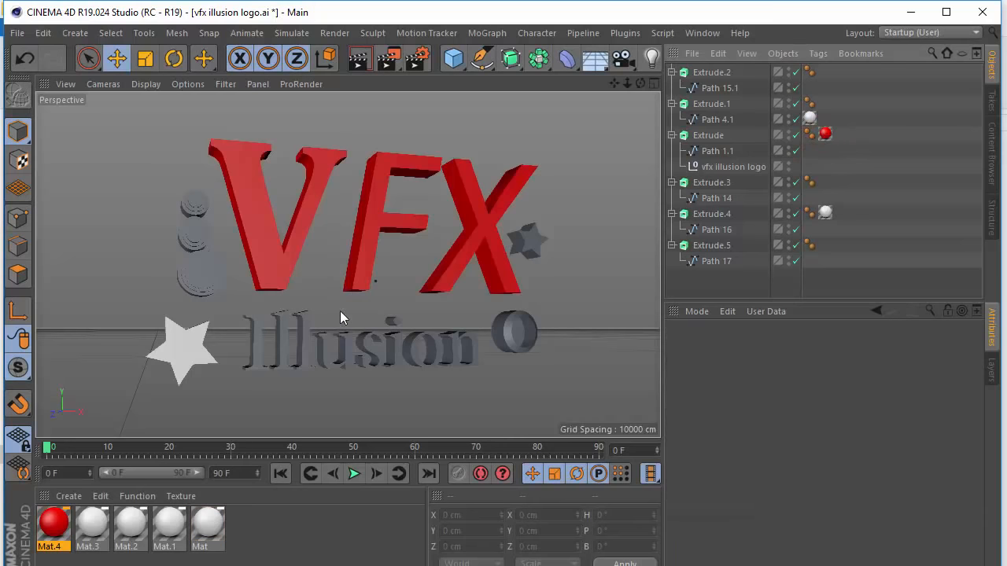
# - Colour Mat.3 golden yellow with H 44°, S 100% and V 100%, and apply it to the small star's extrusion
pyautogui.keyDown('alt'); pyautogui.moveTo(341, 317); pyautogui.dragTo(315, 328); pyautogui.keyUp('alt')
pyautogui.click(92, 523)
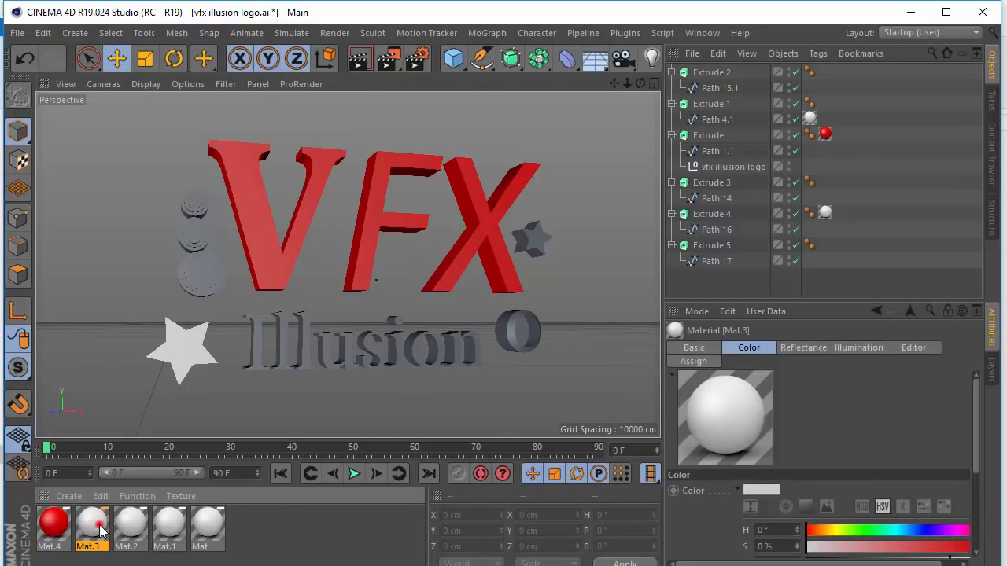
pyautogui.doubleClick(92, 523)
pyautogui.moveTo(546, 151); pyautogui.dragTo(513, 154)
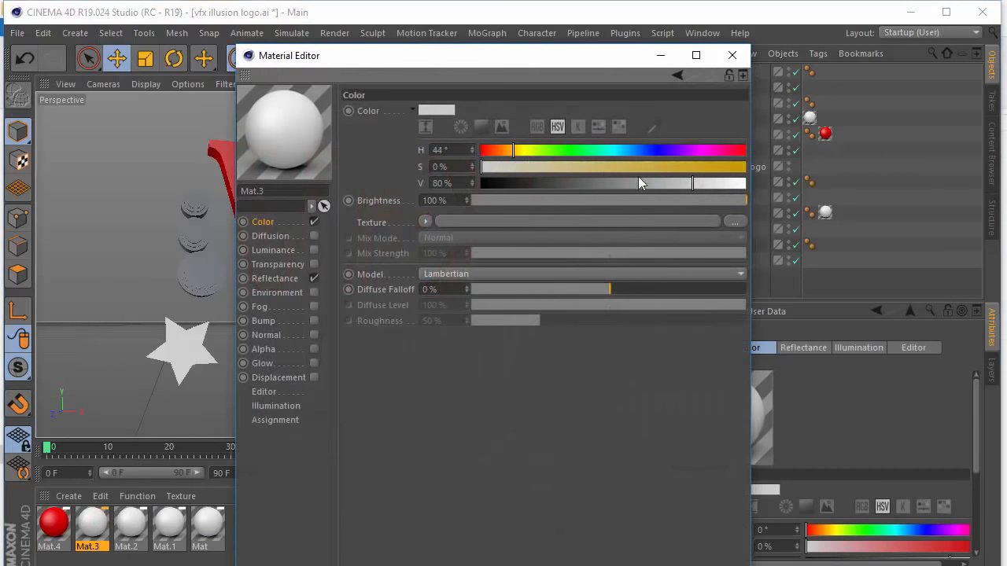
pyautogui.moveTo(654, 166); pyautogui.dragTo(787, 162)
pyautogui.moveTo(724, 181); pyautogui.dragTo(782, 184)
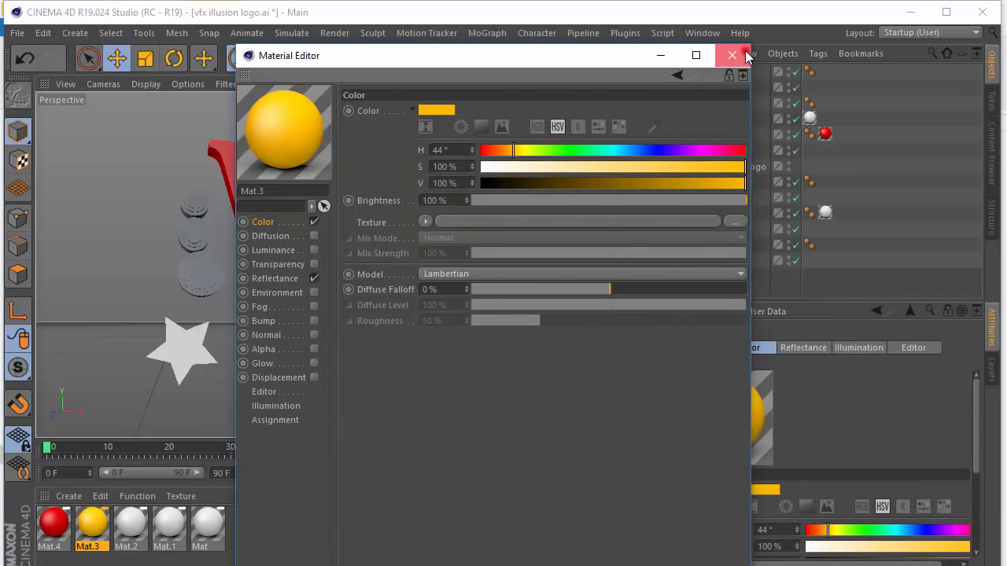
pyautogui.click(733, 56)
pyautogui.moveTo(104, 510); pyautogui.dragTo(535, 251)
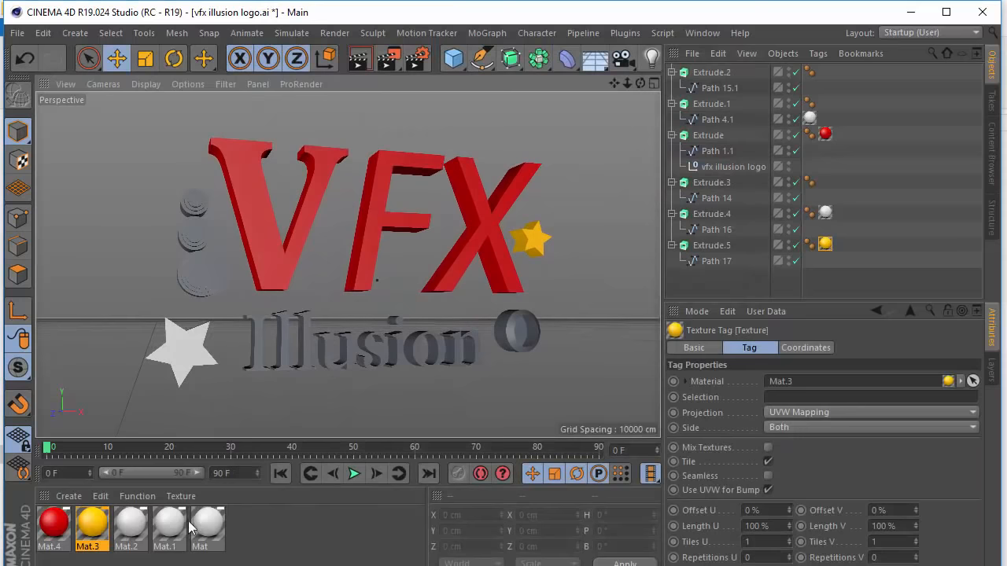
# - Colour Mat.2 bright blue with H 219° and S 100%, and apply it to the large star's extrusion
pyautogui.doubleClick(130, 525)
pyautogui.moveTo(551, 149); pyautogui.dragTo(753, 165)
pyautogui.moveTo(692, 183); pyautogui.dragTo(721, 184)
pyautogui.click(729, 55)
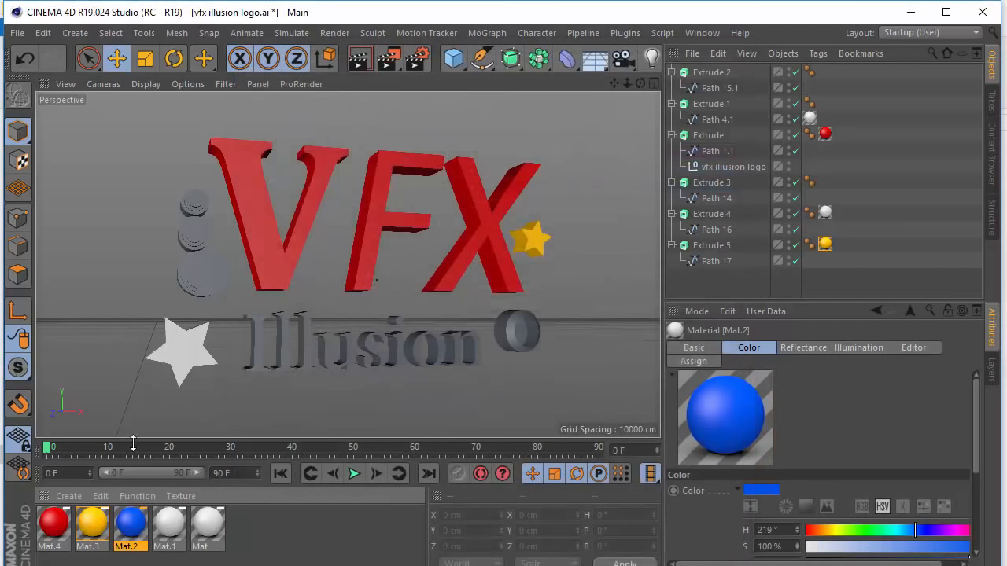
pyautogui.moveTo(175, 345); pyautogui.dragTo(199, 348)
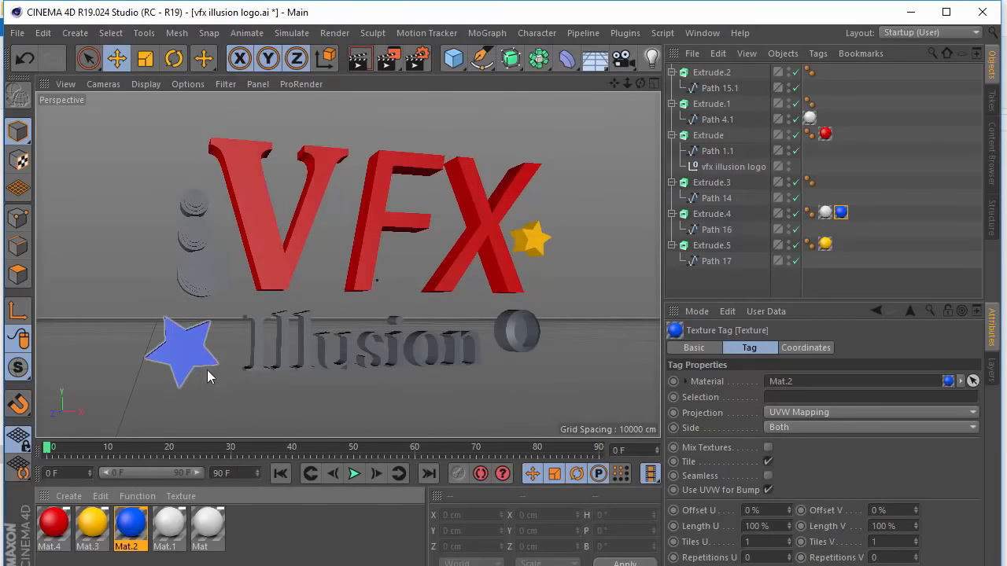
# - Darken the colour of Mat.1 to a near-black grey, keeping its saturation at 0%
pyautogui.doubleClick(168, 523)
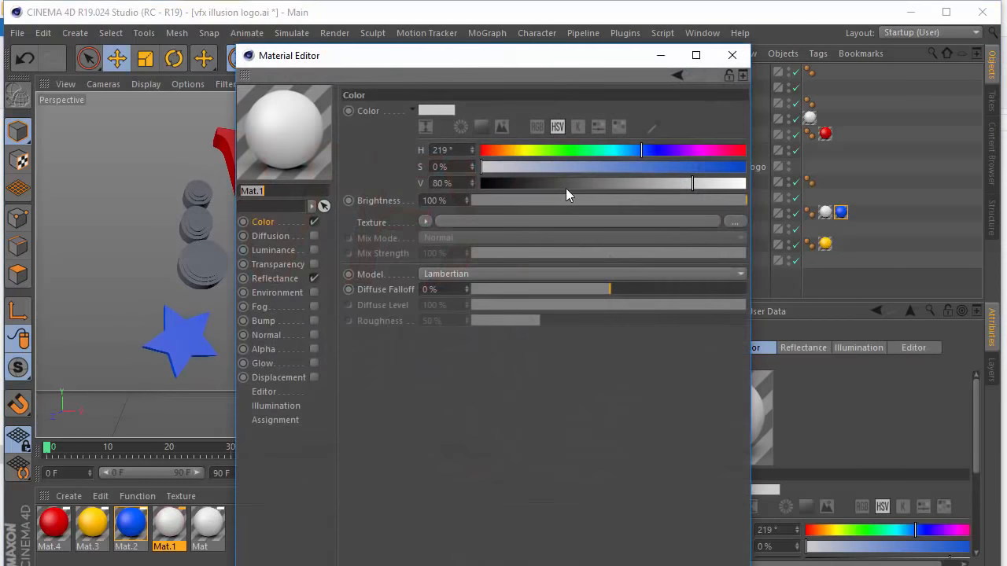
pyautogui.moveTo(644, 148); pyautogui.dragTo(490, 151)
pyautogui.moveTo(604, 184); pyautogui.dragTo(523, 187)
pyautogui.click(732, 55)
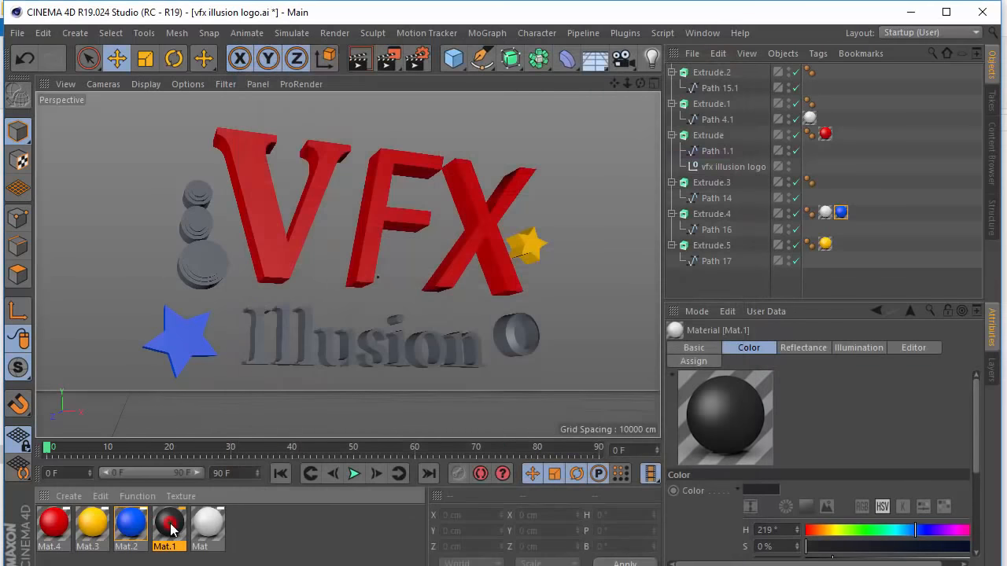
# - Assign the dark material to the Illusion extrusion and remove the white material tag from its spline Path 4.1
pyautogui.moveTo(338, 370); pyautogui.dragTo(356, 351)
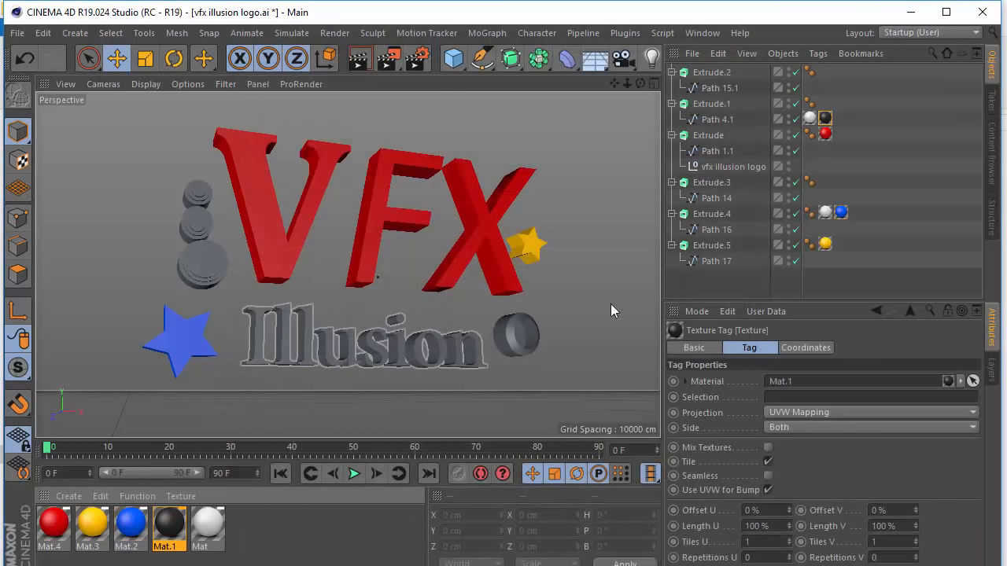
pyautogui.moveTo(829, 121)
pyautogui.mouseDown()
pyautogui.moveTo(813, 107)
pyautogui.moveTo(825, 103)
pyautogui.mouseUp()
pyautogui.click(807, 125)
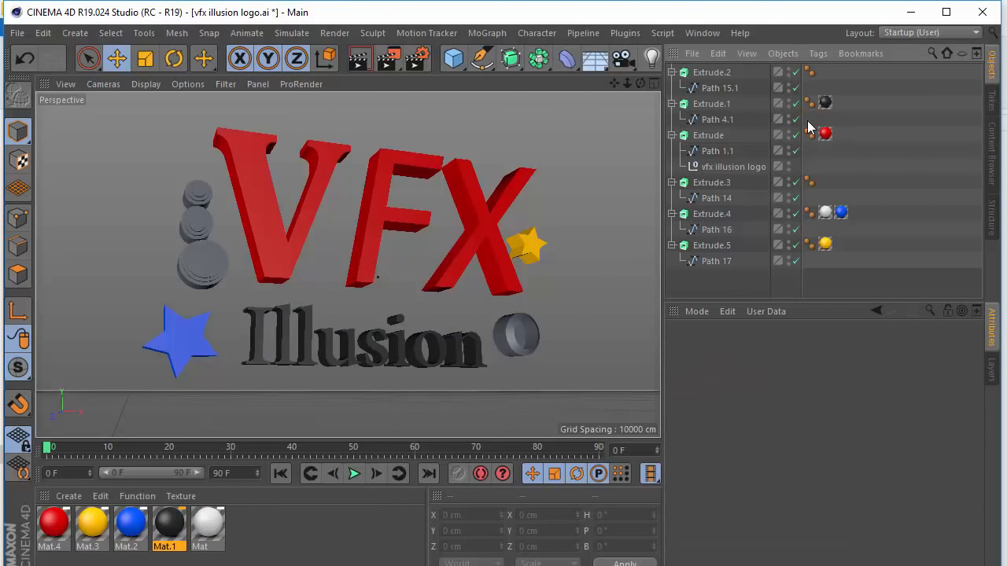
# - Create a yellow material with a hue of 48° and full saturation and value, and apply it to the three circles' extrusion
pyautogui.doubleClick(277, 533)
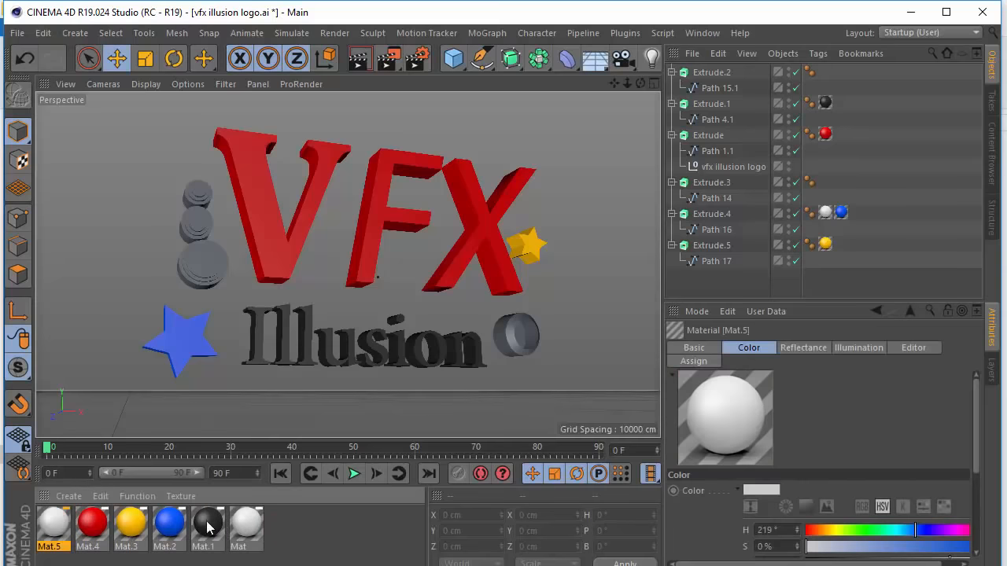
pyautogui.doubleClick(53, 523)
pyautogui.moveTo(525, 149); pyautogui.dragTo(516, 151)
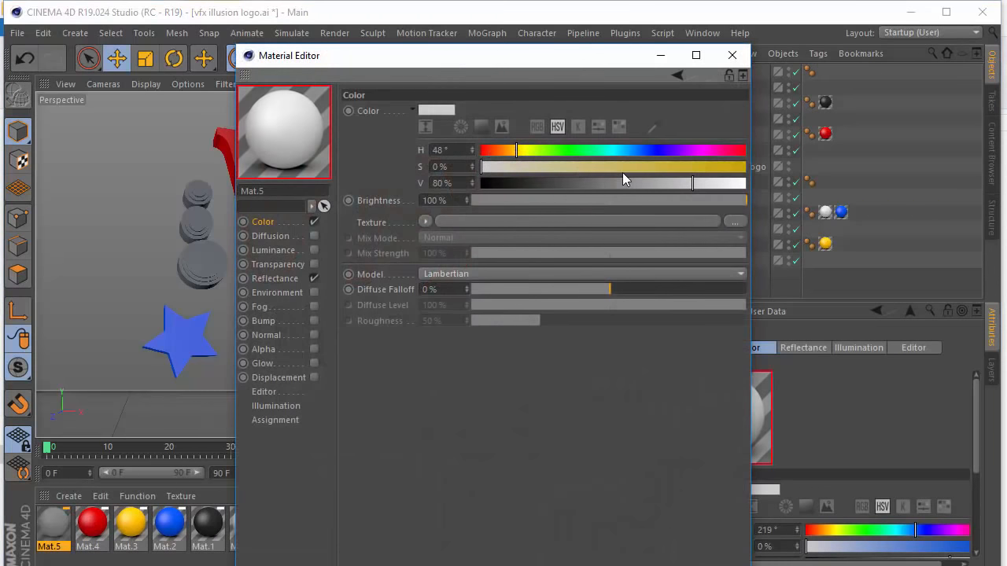
pyautogui.click(744, 168)
pyautogui.click(744, 185)
pyautogui.click(732, 55)
pyautogui.moveTo(53, 522); pyautogui.dragTo(207, 254)
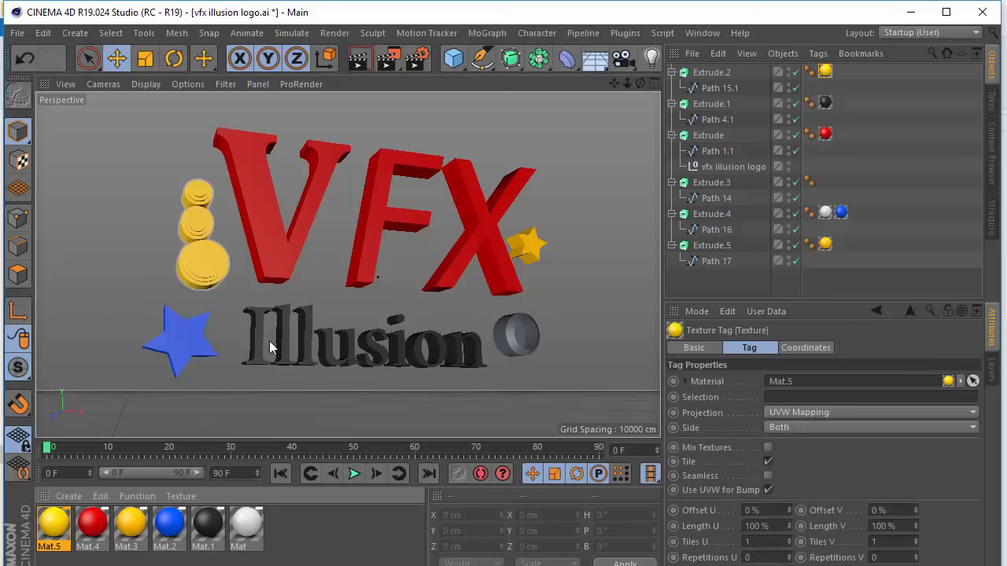
# - Colour the remaining white material Mat light blue with H 193° and S 100%, and apply it to the single circle next to Illusion
pyautogui.doubleClick(246, 534)
pyautogui.moveTo(621, 150); pyautogui.dragTo(747, 167)
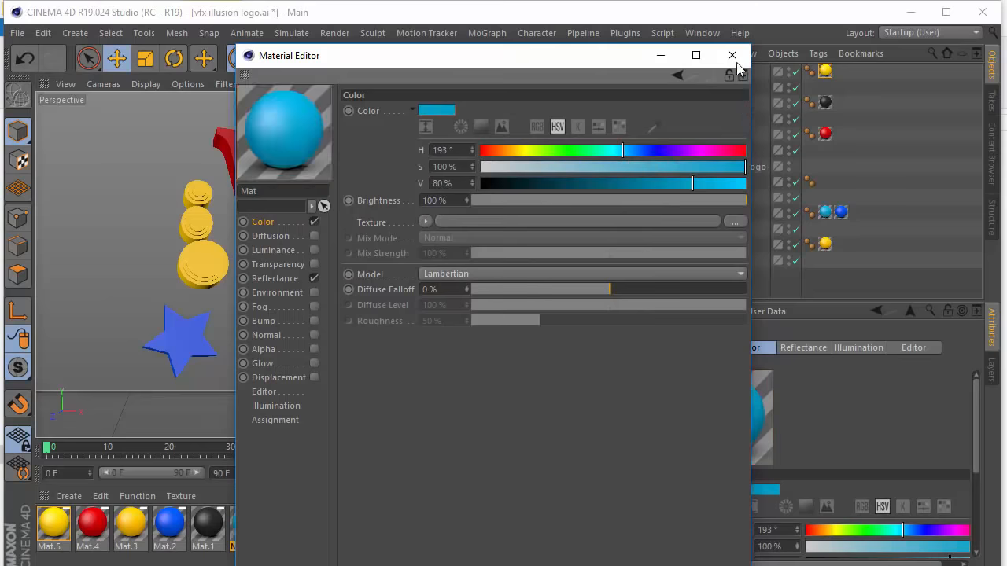
pyautogui.click(732, 55)
pyautogui.moveTo(520, 322); pyautogui.dragTo(525, 348)
pyautogui.click(705, 284)
# - Examine the coloured 3D logo from several angles
pyautogui.keyDown('alt'); pyautogui.moveTo(513, 323); pyautogui.dragTo(500, 327, button='right'); pyautogui.keyUp('alt')
pyautogui.keyDown('alt'); pyautogui.moveTo(499, 333); pyautogui.dragTo(338, 286); pyautogui.keyUp('alt')
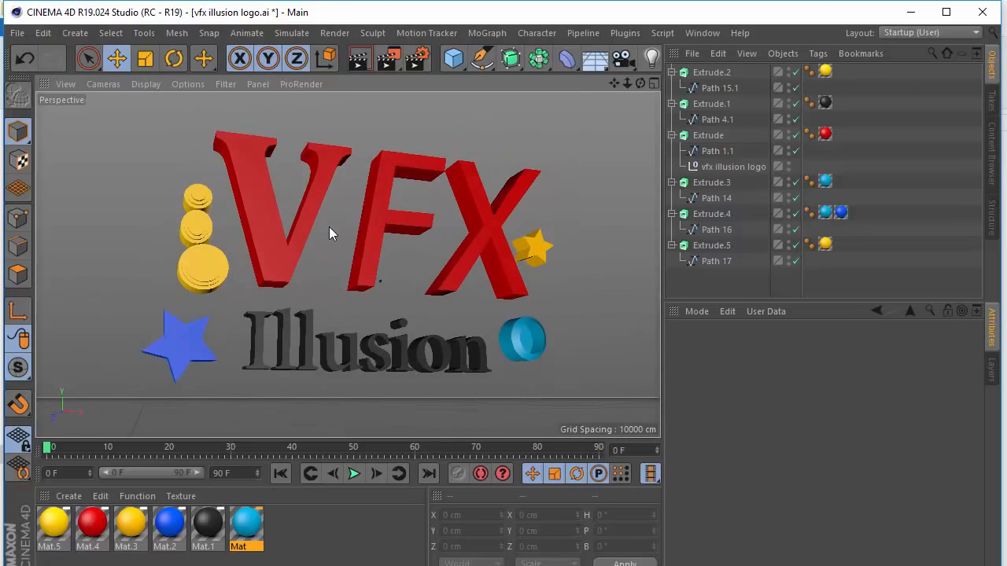
pyautogui.keyDown('alt'); pyautogui.moveTo(328, 233); pyautogui.dragTo(282, 236); pyautogui.keyUp('alt')
pyautogui.keyDown('alt'); pyautogui.moveTo(359, 294); pyautogui.dragTo(527, 328); pyautogui.keyUp('alt')
pyautogui.keyDown('alt'); pyautogui.moveTo(396, 332); pyautogui.dragTo(372, 329); pyautogui.keyUp('alt')
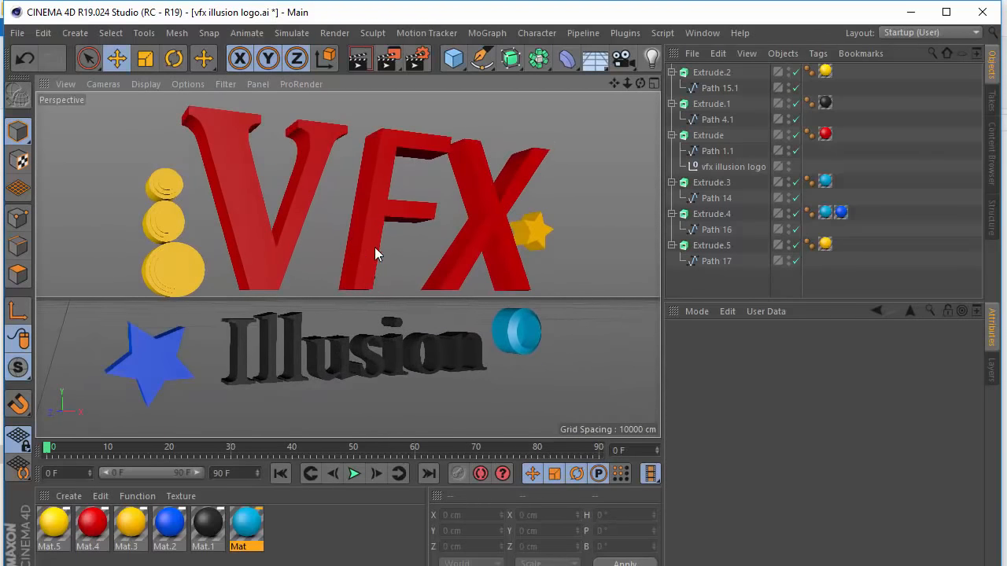
pyautogui.keyDown('alt'); pyautogui.moveTo(371, 247); pyautogui.dragTo(355, 252); pyautogui.keyUp('alt')
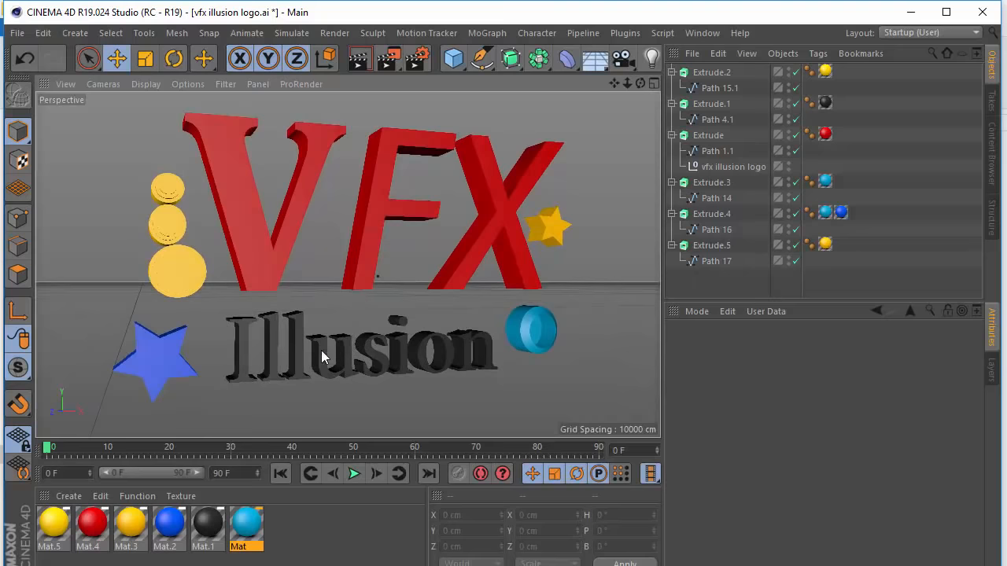
pyautogui.moveTo(322, 356)
pyautogui.keyDown('alt'); pyautogui.mouseDown()
pyautogui.moveTo(336, 375)
pyautogui.moveTo(319, 350)
pyautogui.moveTo(330, 366)
pyautogui.mouseUp(); pyautogui.keyUp('alt')
# - Try moving the VFX extrusion about 3 cm along the Z axis with the Move tool
pyautogui.click(712, 211)
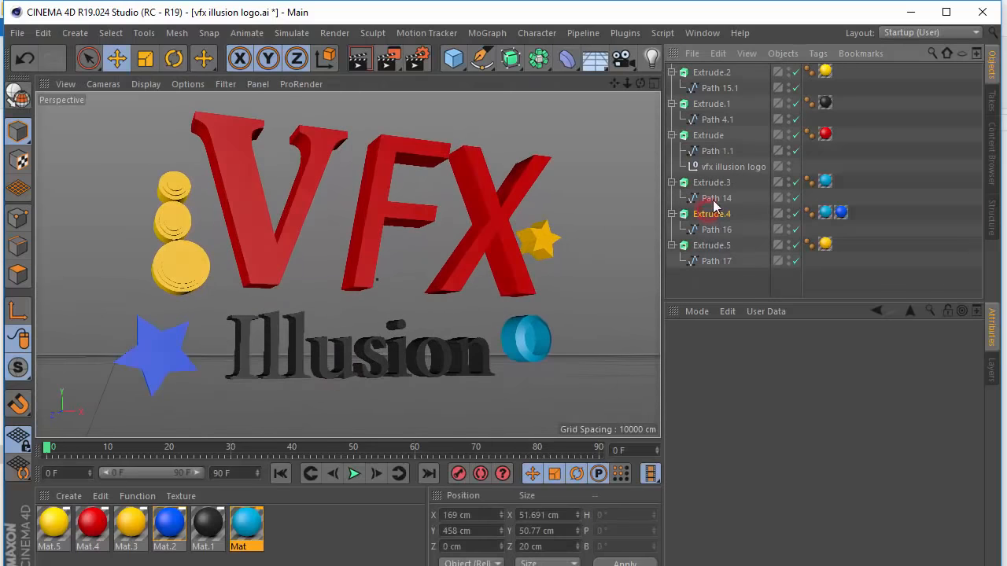
pyautogui.click(710, 137)
pyautogui.keyDown('alt'); pyautogui.moveTo(374, 255); pyautogui.dragTo(363, 253, button='right'); pyautogui.keyUp('alt')
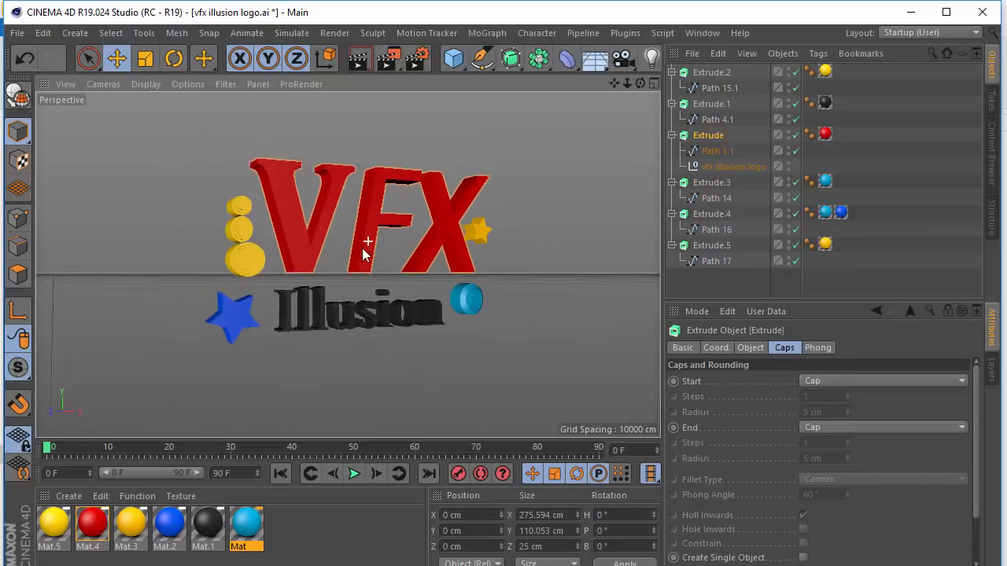
pyautogui.keyDown('alt'); pyautogui.moveTo(363, 252); pyautogui.dragTo(359, 217); pyautogui.keyUp('alt')
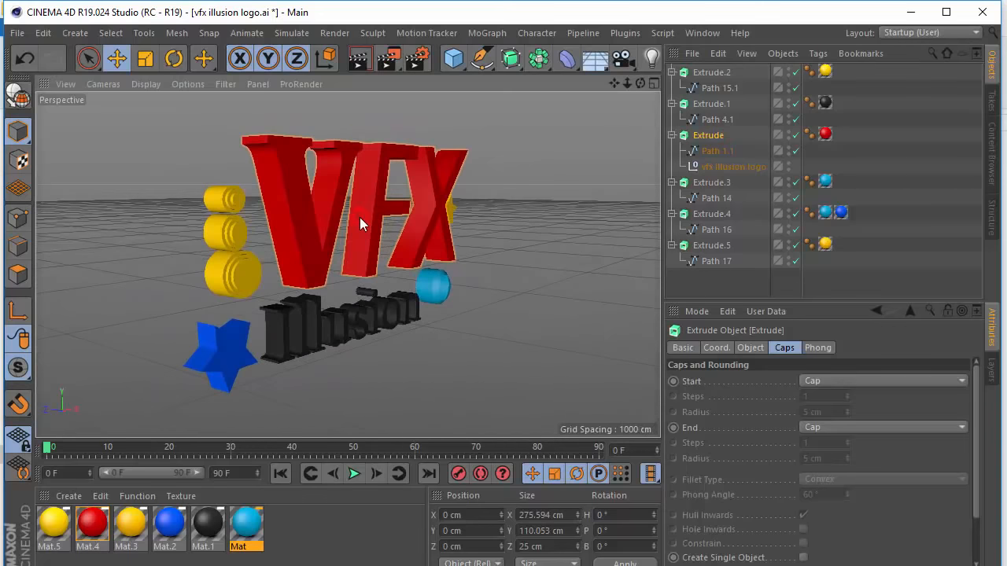
pyautogui.click(663, 148)
pyautogui.click(711, 138)
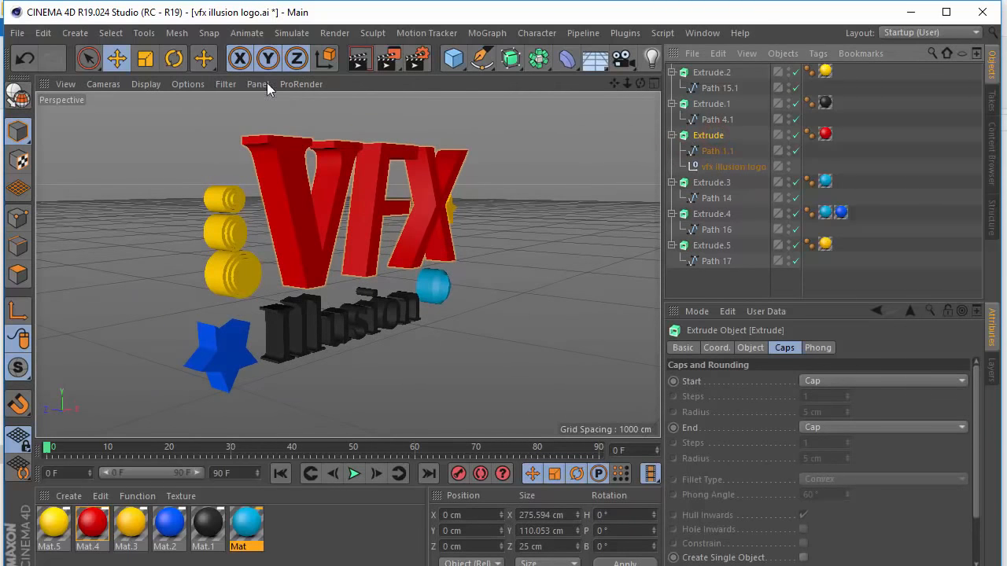
pyautogui.click(117, 59)
pyautogui.scroll(-4, 283, 218)
pyautogui.scroll(-5, 284, 223)
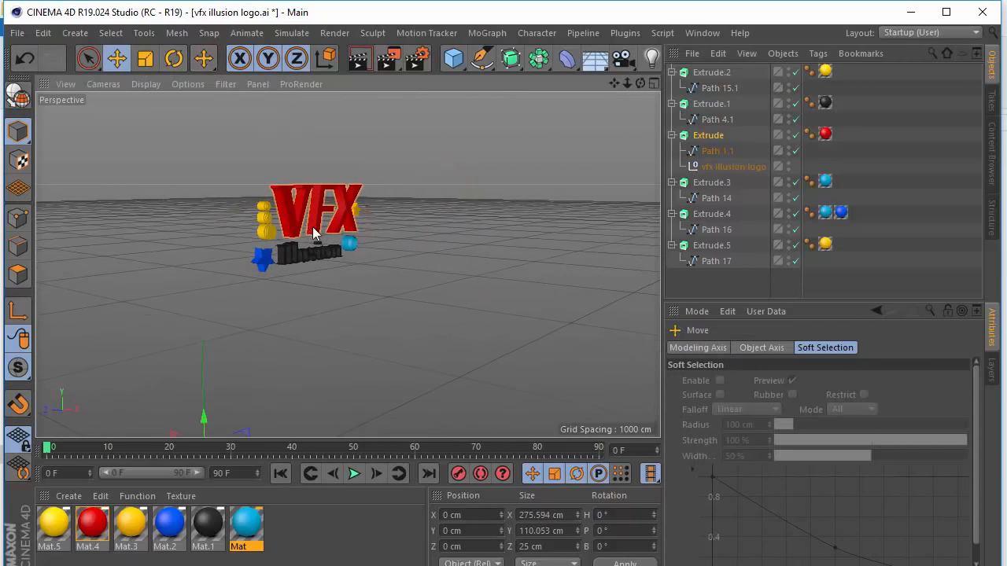
pyautogui.moveTo(191, 387); pyautogui.dragTo(198, 393)
pyautogui.hotkey('ctrl', 'z')
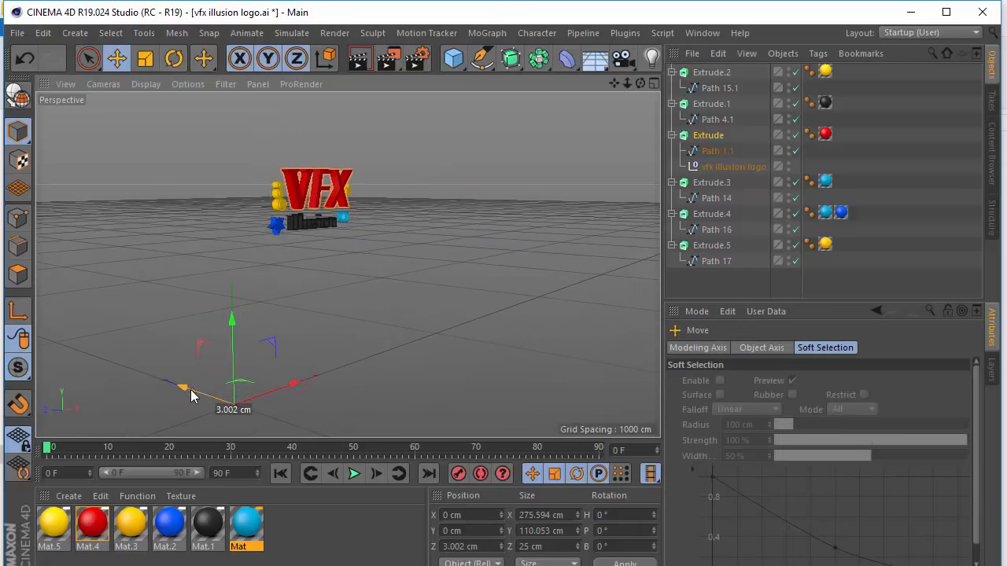
# - Select all objects of the logo, clear the selection and examine the whole logo up close
pyautogui.hotkey('ctrl', 'a')
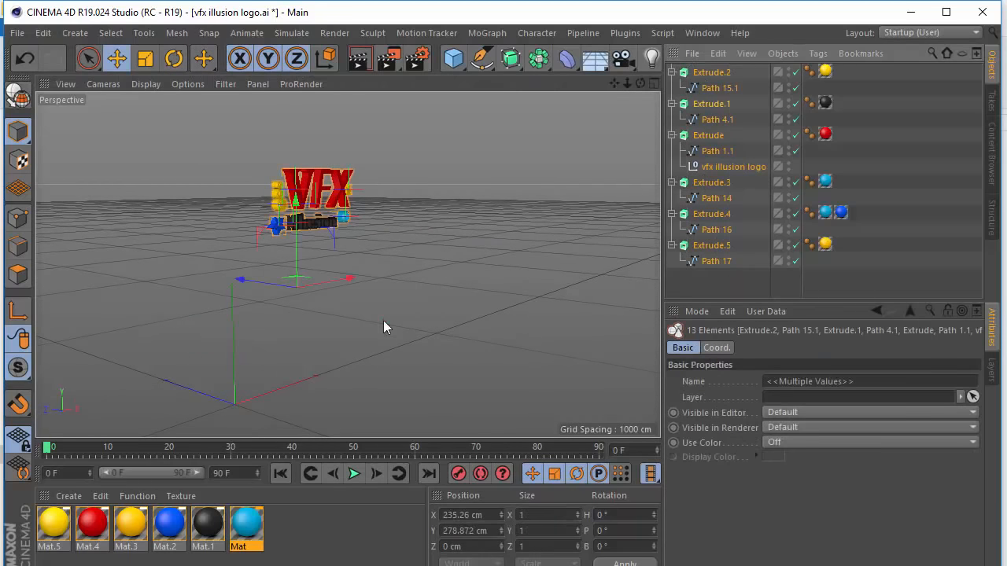
pyautogui.scroll(3, 280, 296)
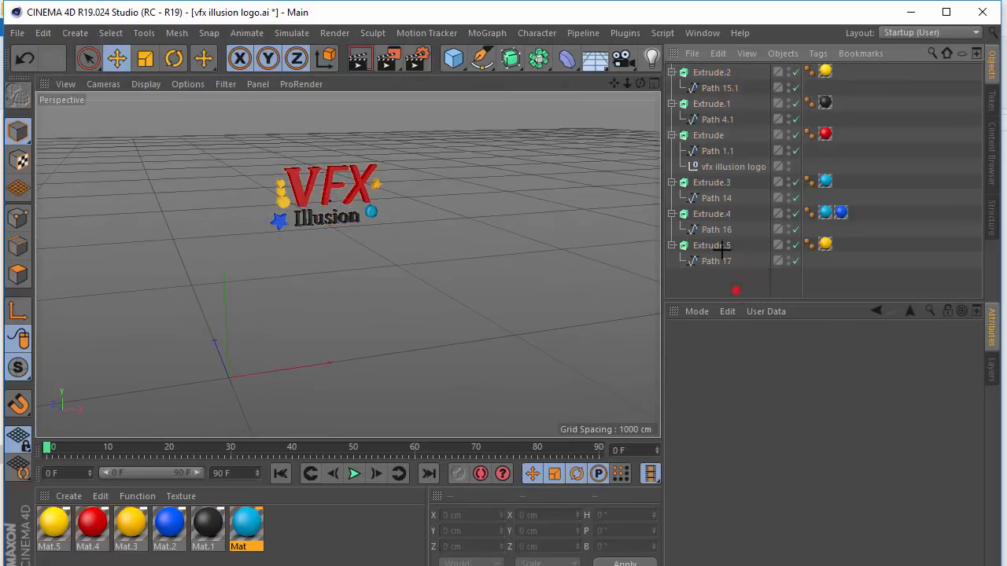
pyautogui.click(706, 287)
pyautogui.scroll(8, 262, 150)
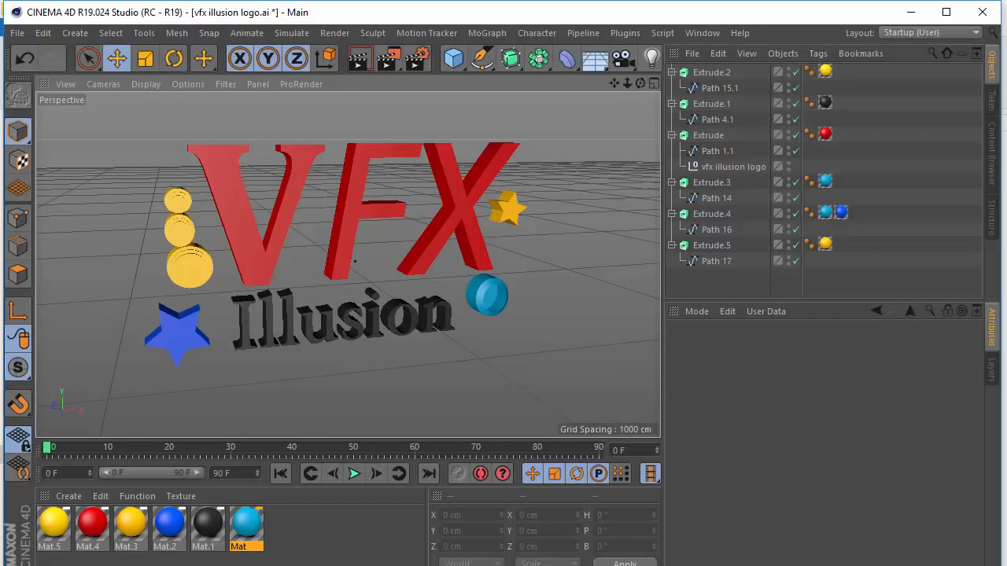
# - Switch to File Explorer and open the Indonesiaku folder that contains the Tutorial folder
pyautogui.click(480, 565)
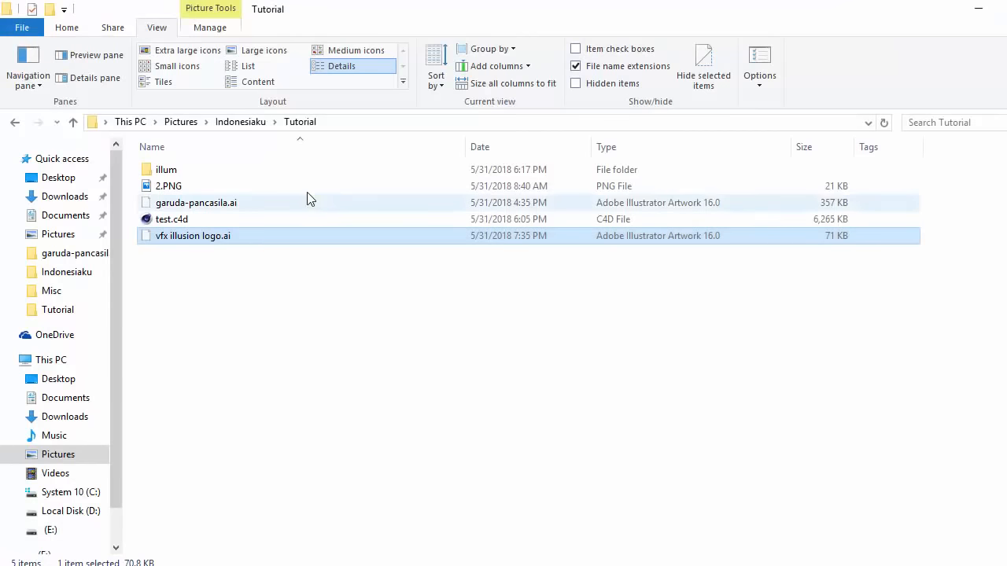
pyautogui.click(240, 122)
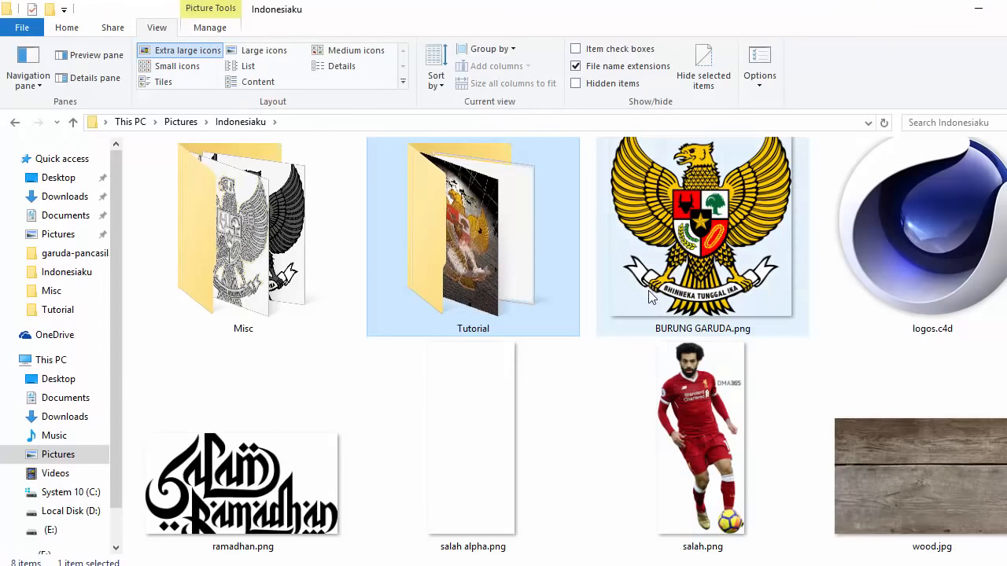
# - Open BURUNG GARUDA.png from the Indonesiaku folder in Photos and view it in a smaller, repositioned window
pyautogui.click(713, 427)
pyautogui.click(636, 268)
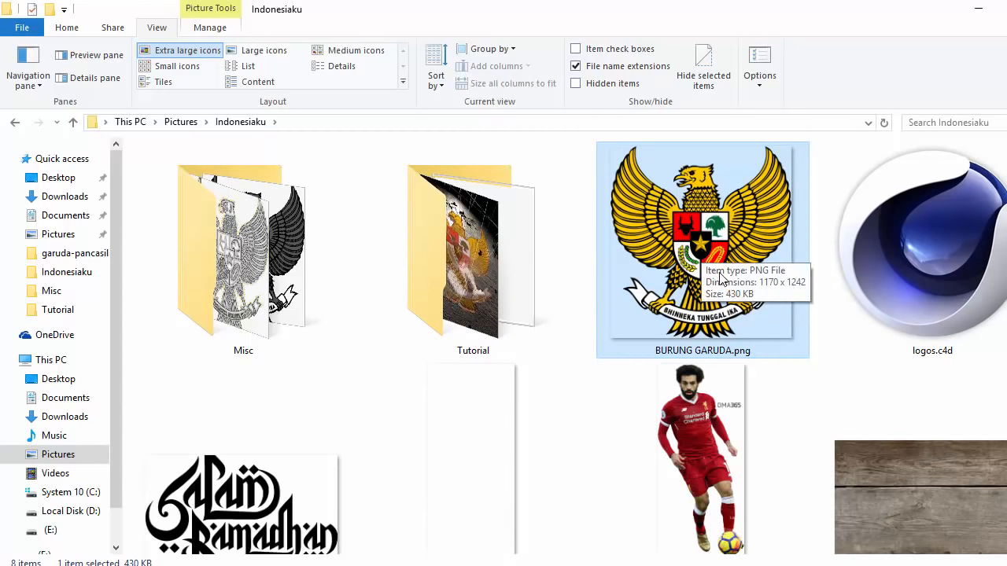
pyautogui.doubleClick(718, 240)
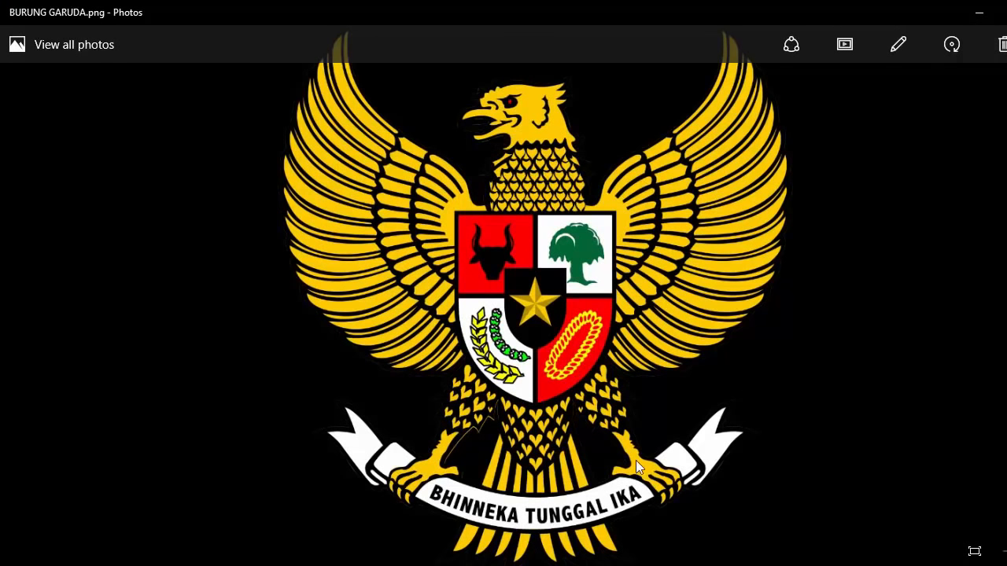
pyautogui.click(1005, 13)
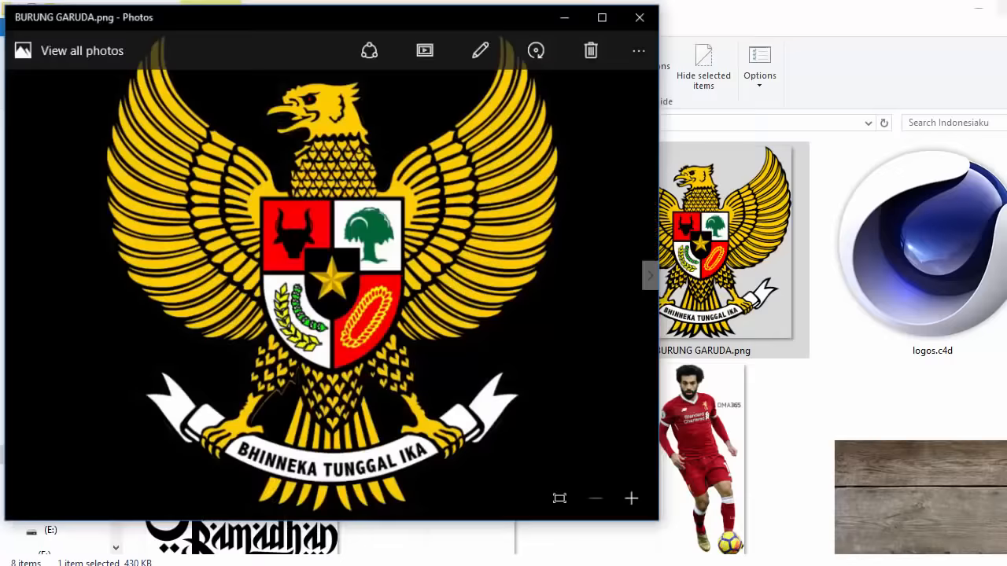
pyautogui.moveTo(464, 45); pyautogui.dragTo(707, 91)
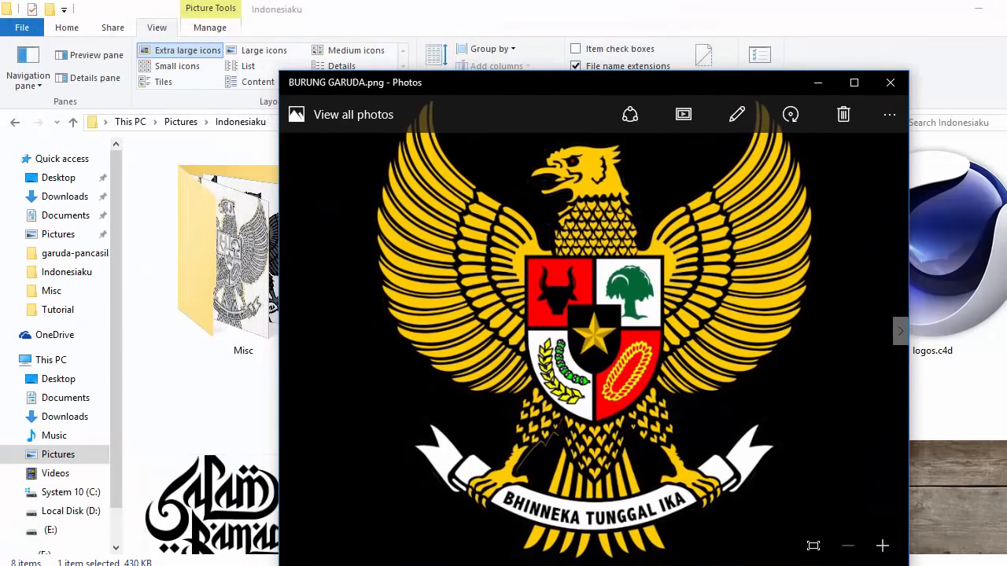
# - Switch to Illustrator with the vfx illusion logo document, bring the Garuda image forward for comparison and close it
pyautogui.click(599, 565)
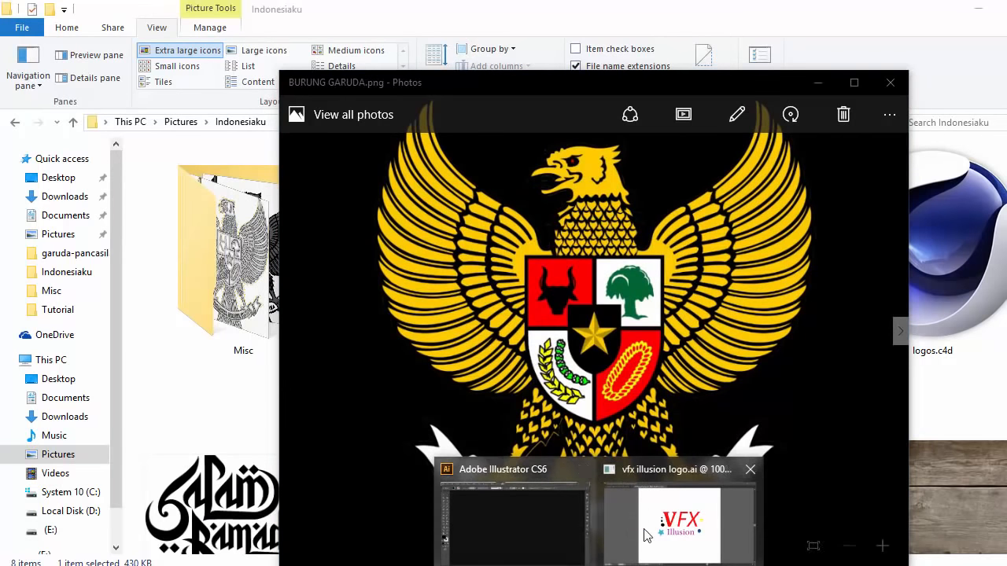
pyautogui.click(614, 544)
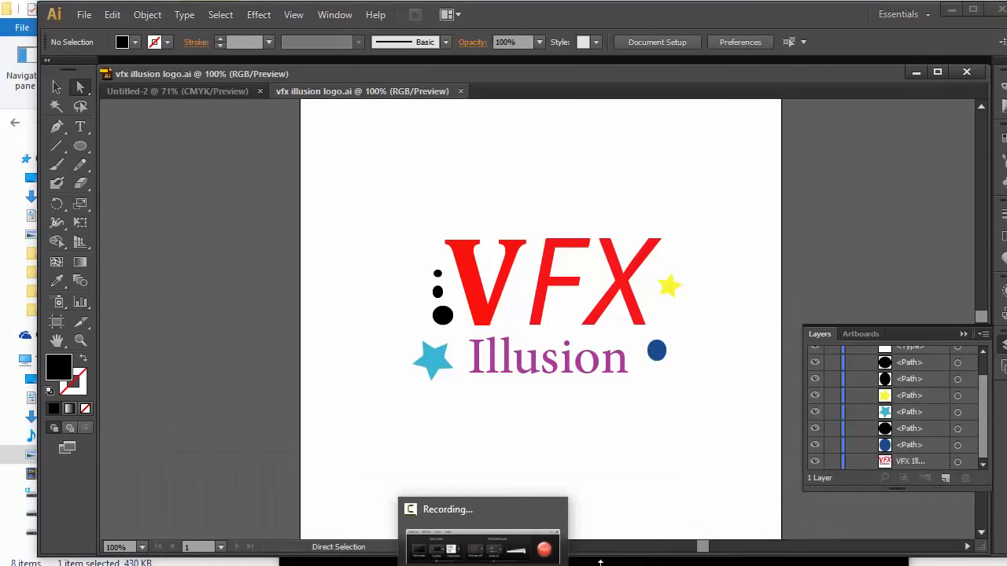
pyautogui.moveTo(599, 565)
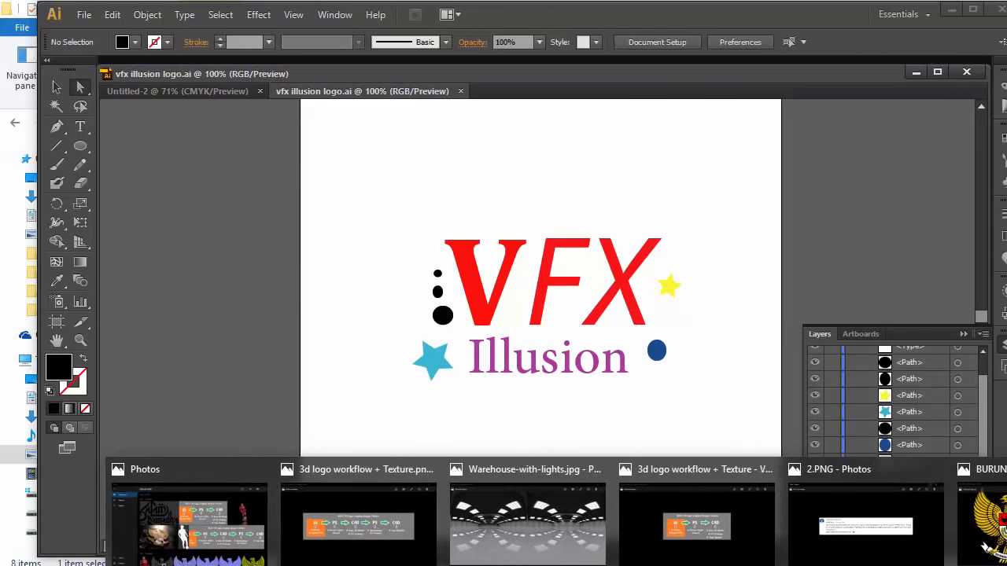
pyautogui.click(976, 527)
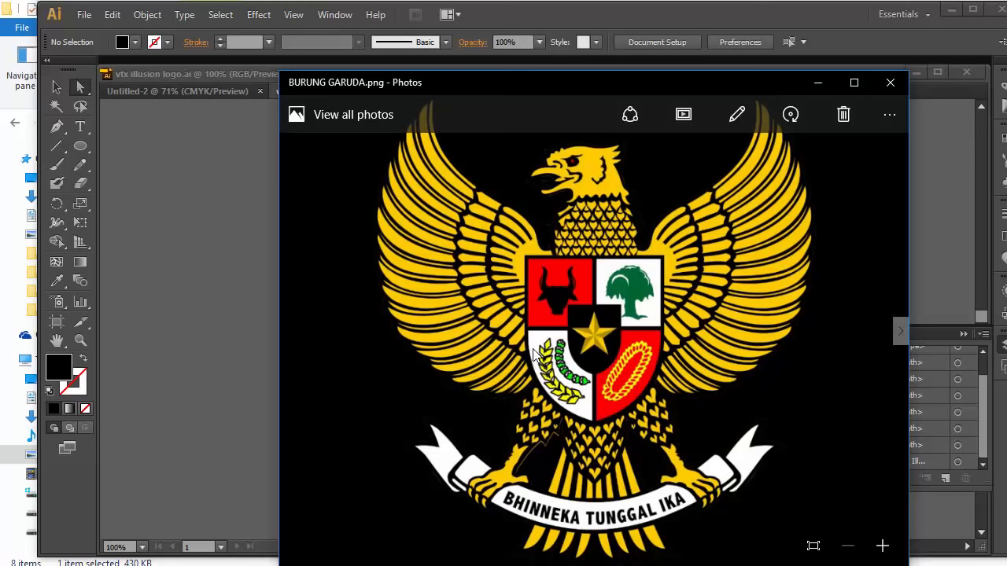
pyautogui.click(890, 83)
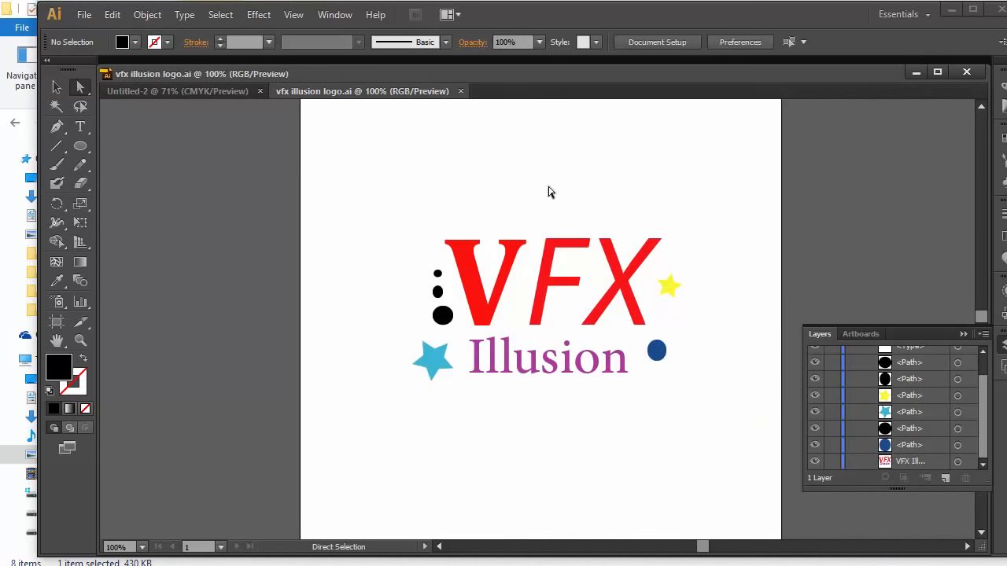
# - Open garuda-pancasila.ai from the Tutorial folder and check what its layer contains
pyautogui.click(83, 15)
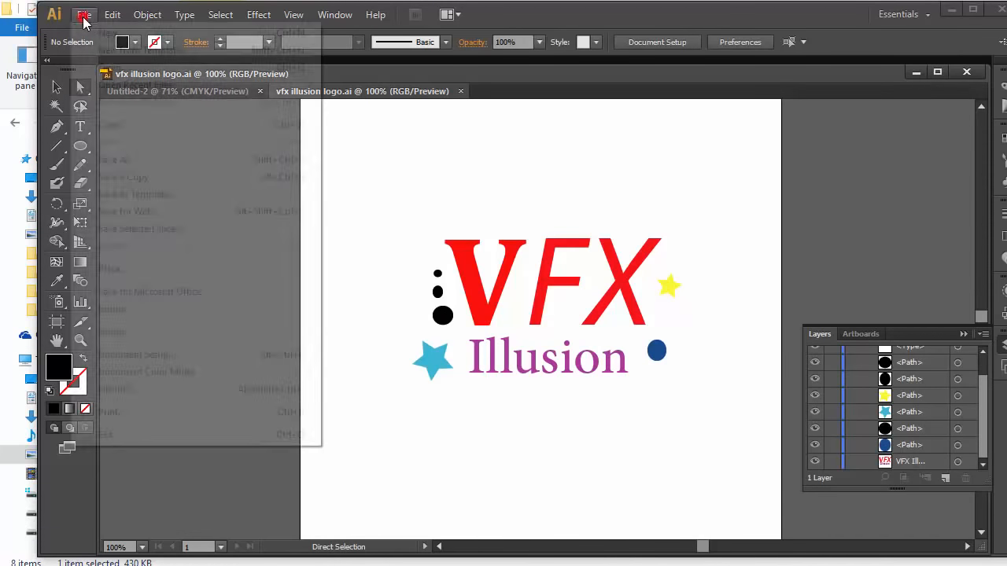
pyautogui.click(113, 68)
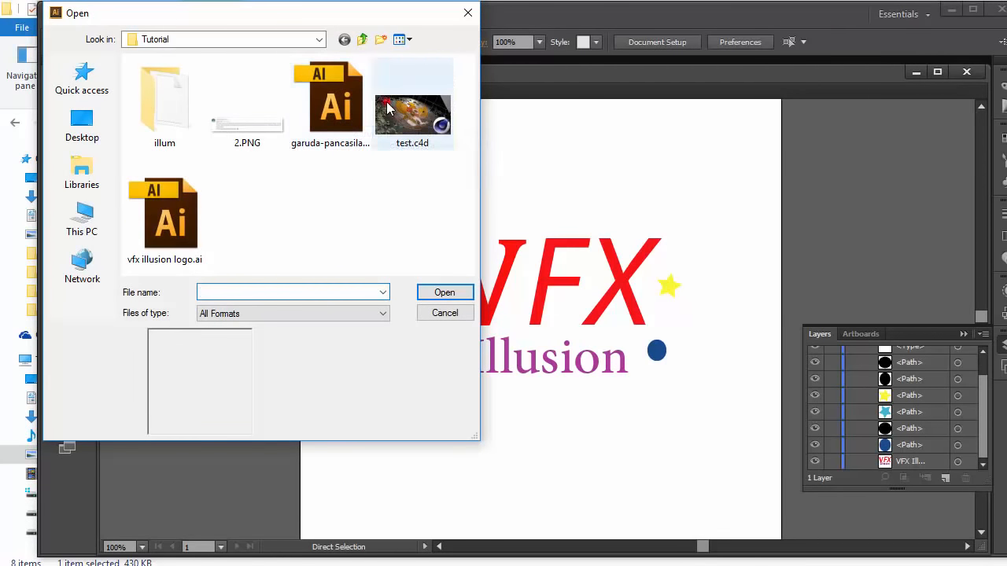
pyautogui.click(344, 112)
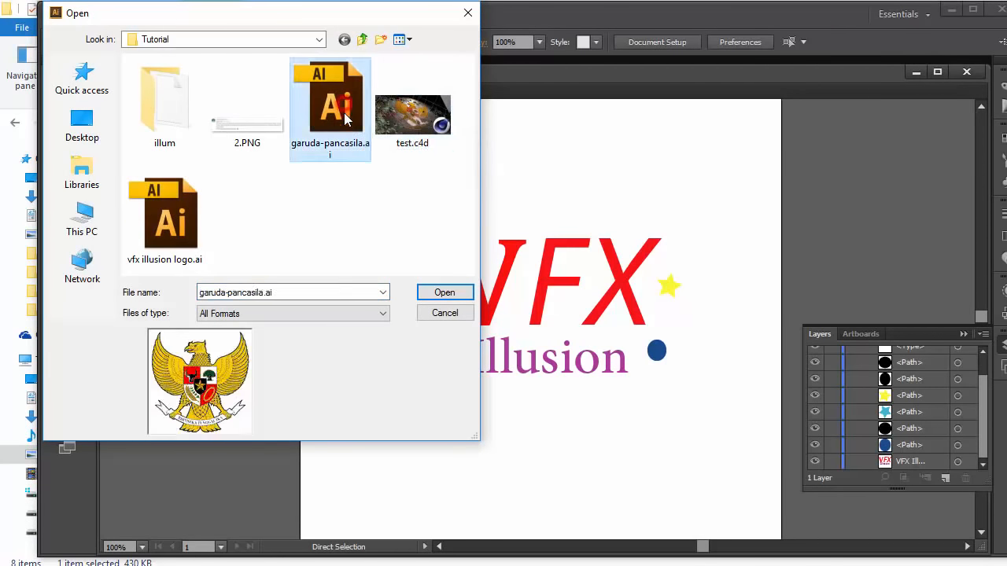
pyautogui.click(461, 292)
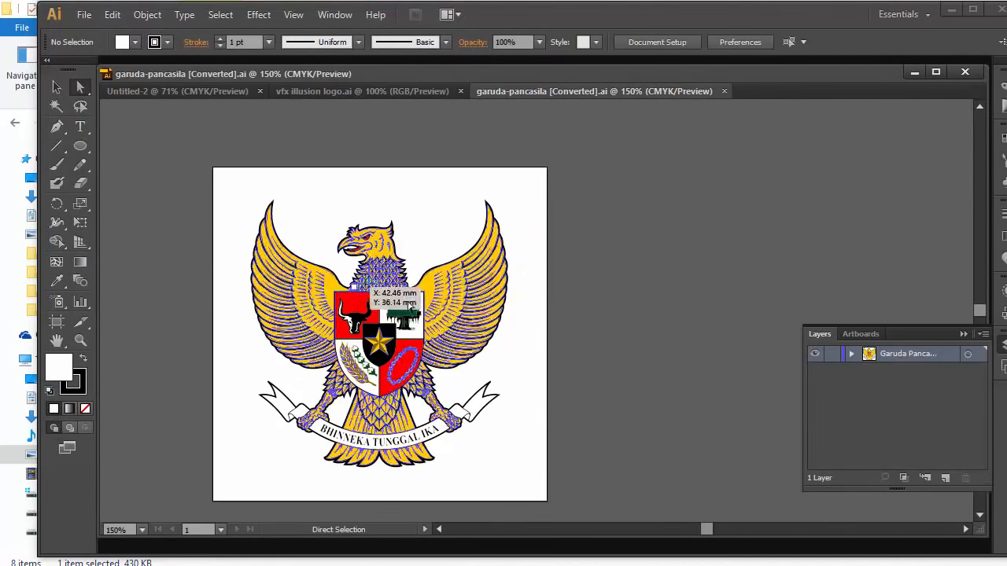
pyautogui.click(852, 354)
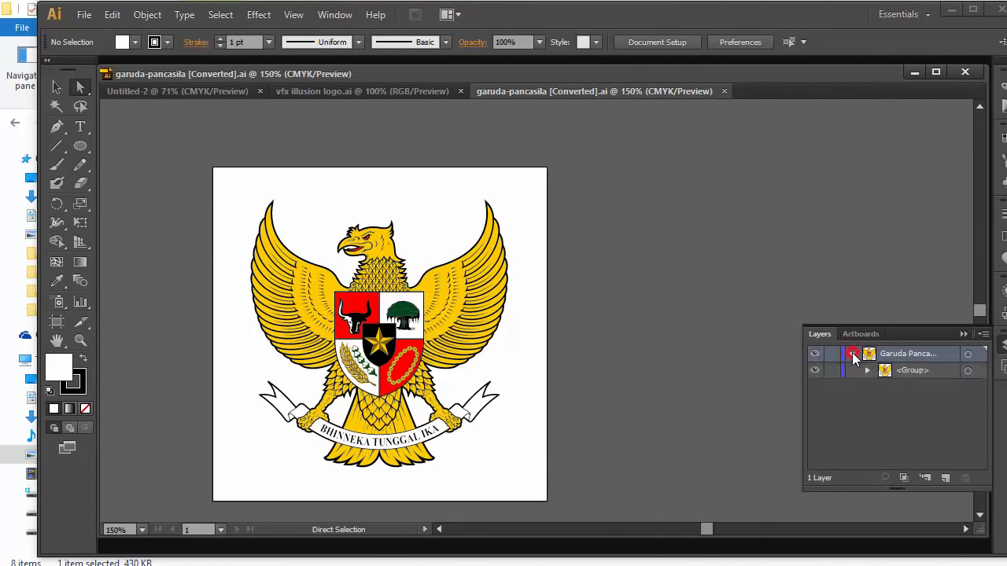
pyautogui.click(851, 354)
pyautogui.scroll(-1, 367, 211)
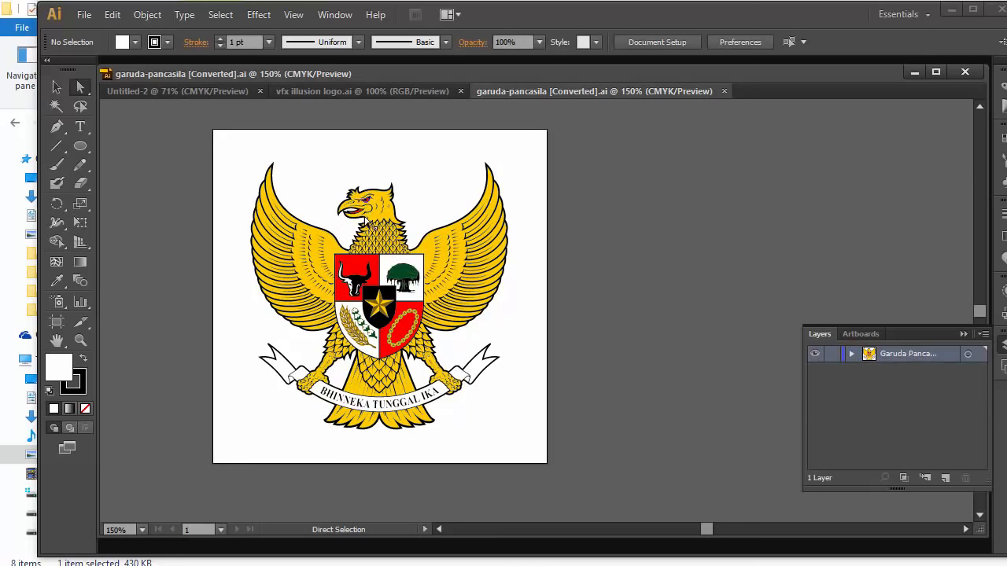
# - Save the Garuda artwork as garuda-pancasila [Converted].ai in the Tutorial folder, using the Illustrator 8 version format
pyautogui.click(85, 15)
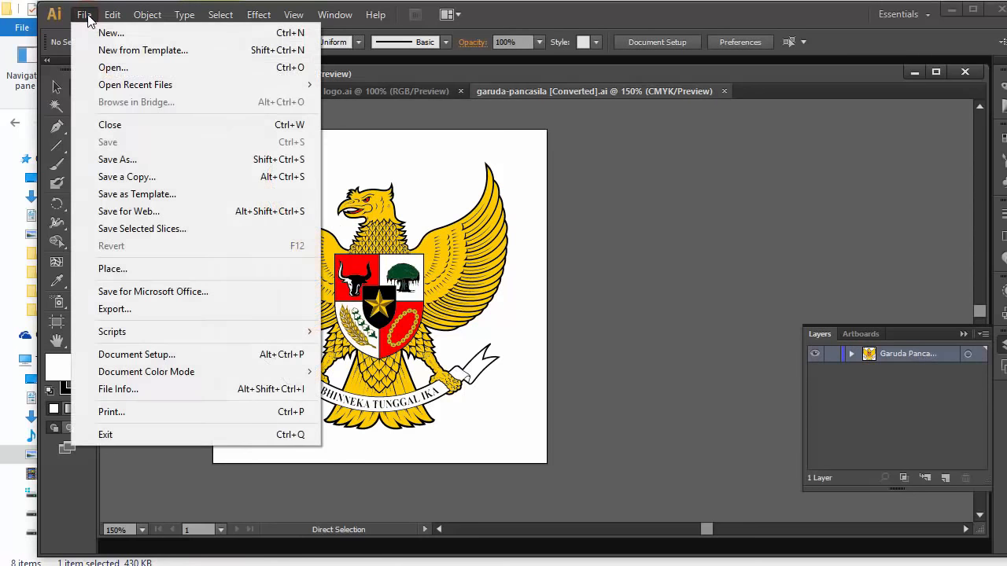
pyautogui.click(150, 160)
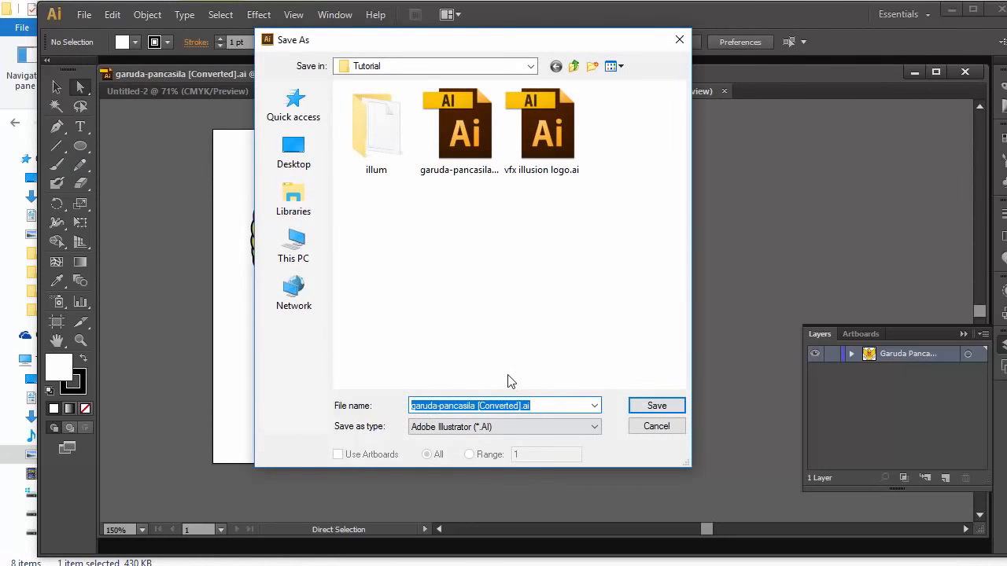
pyautogui.click(655, 406)
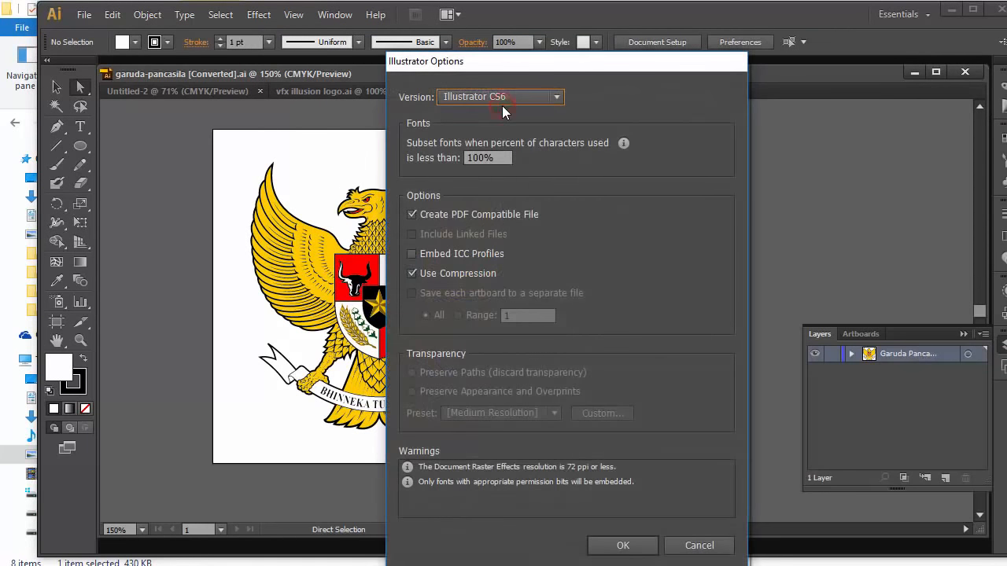
pyautogui.click(502, 98)
pyautogui.click(514, 272)
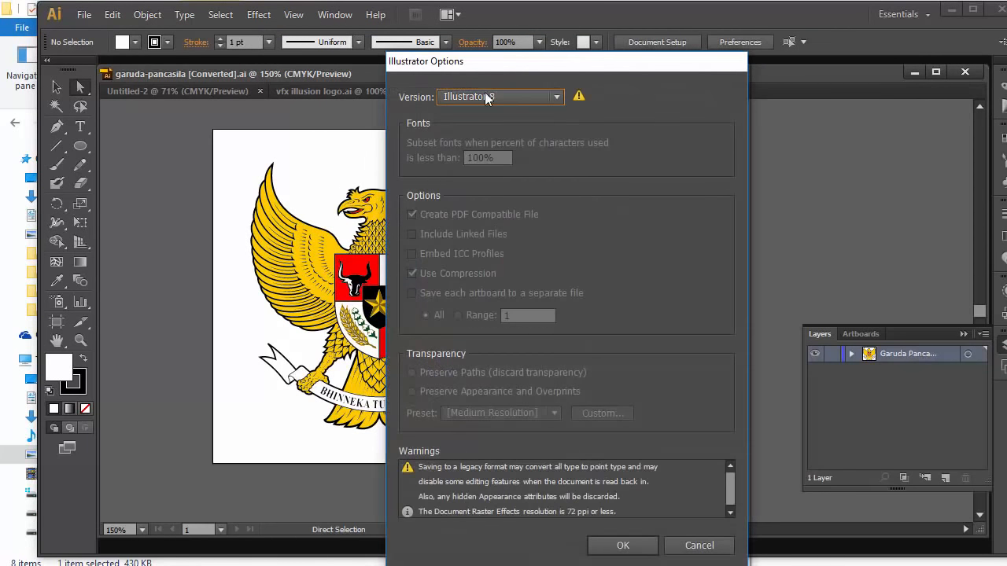
pyautogui.click(636, 544)
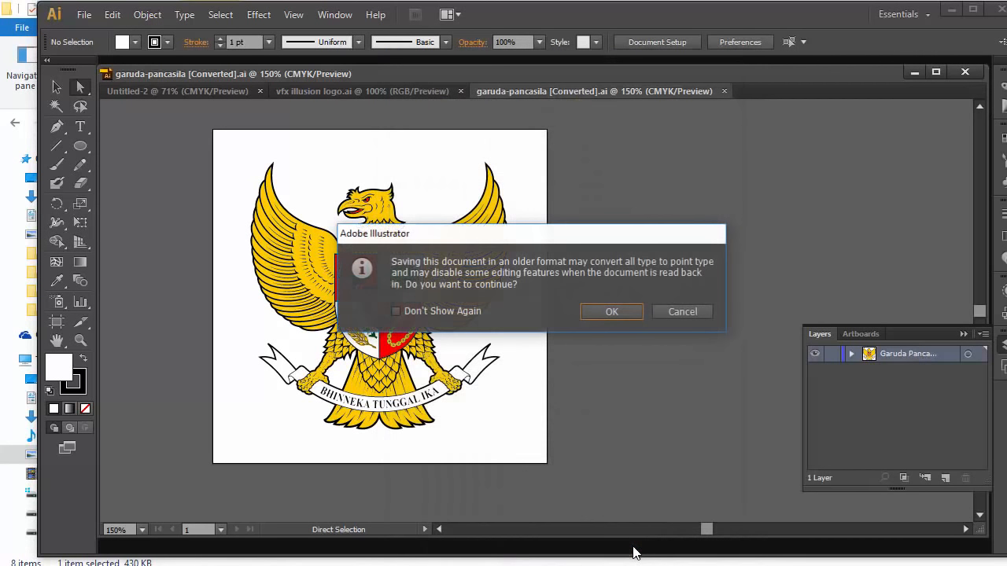
pyautogui.click(626, 310)
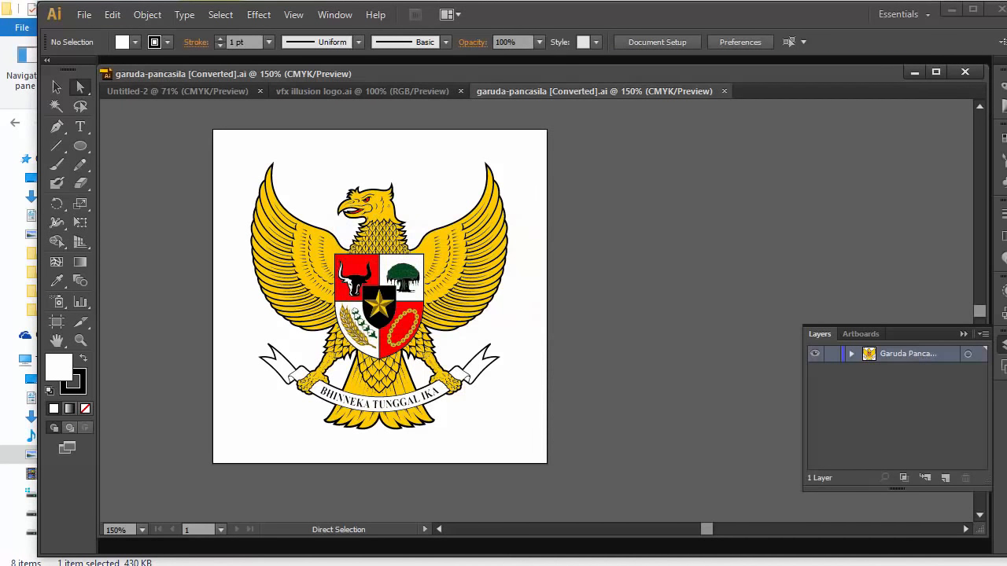
# - Import garuda-pancasila [Converted].ai from the Tutorial folder into Cinema 4D as a separate project, declining to reuse the same name
pyautogui.hotkey('alt', 'Tab')
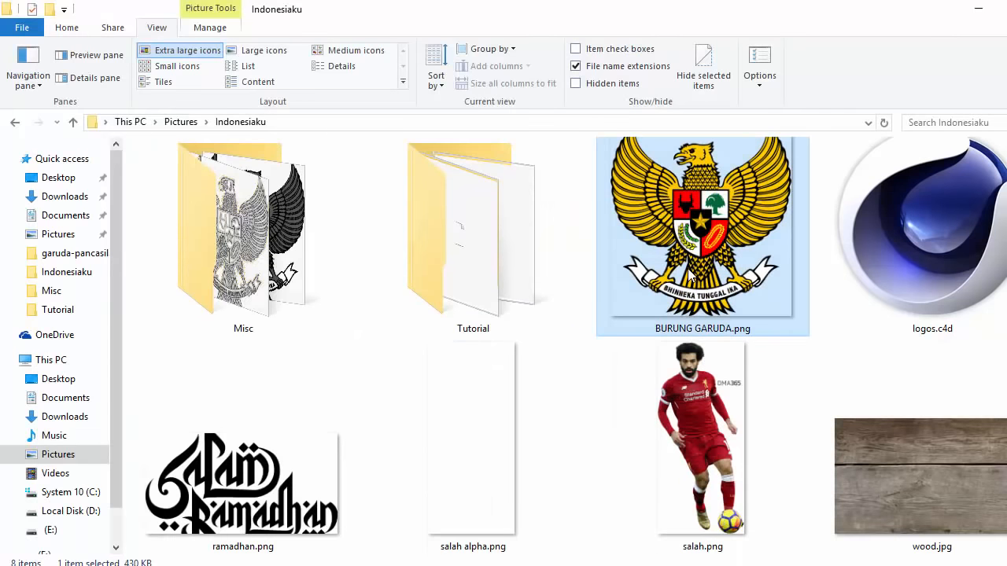
pyautogui.doubleClick(463, 255)
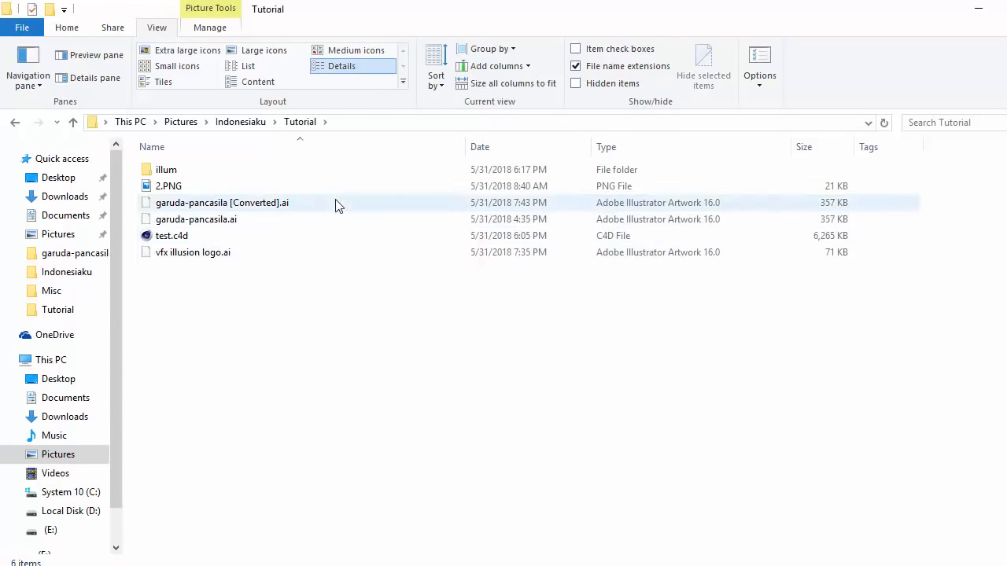
pyautogui.click(331, 202)
pyautogui.moveTo(265, 206); pyautogui.dragTo(581, 494)
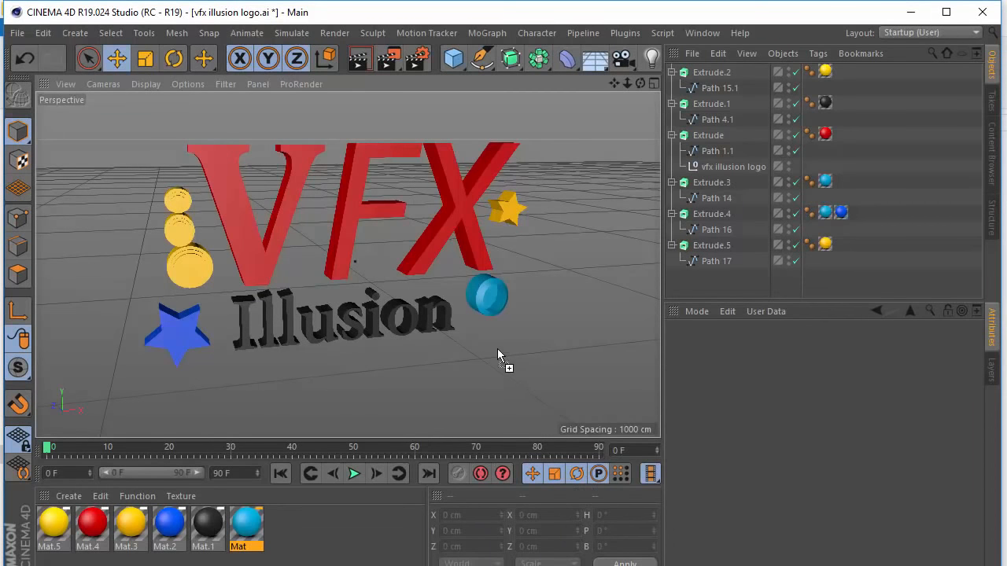
pyautogui.moveTo(520, 372); pyautogui.dragTo(520, 372)
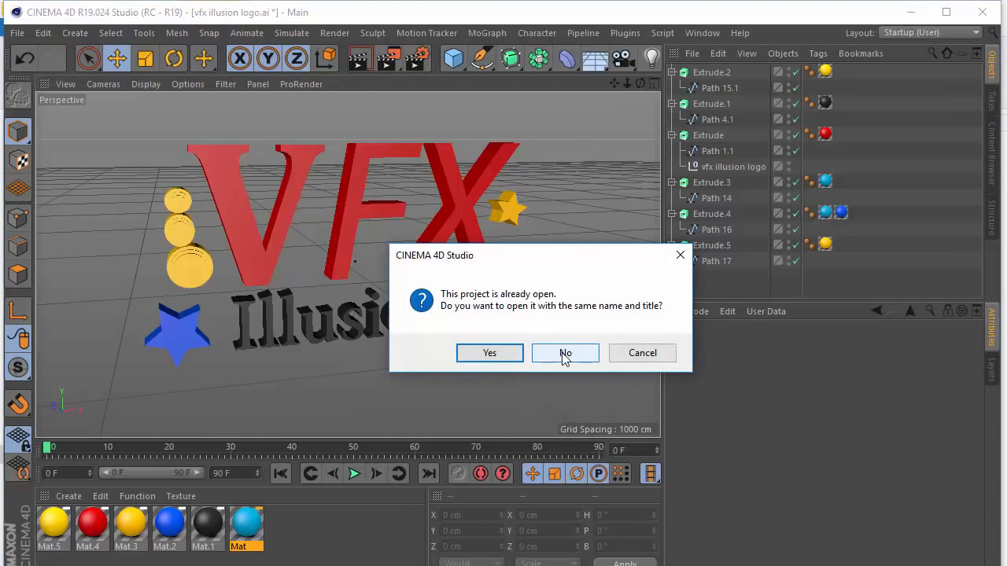
pyautogui.click(561, 353)
pyautogui.click(534, 527)
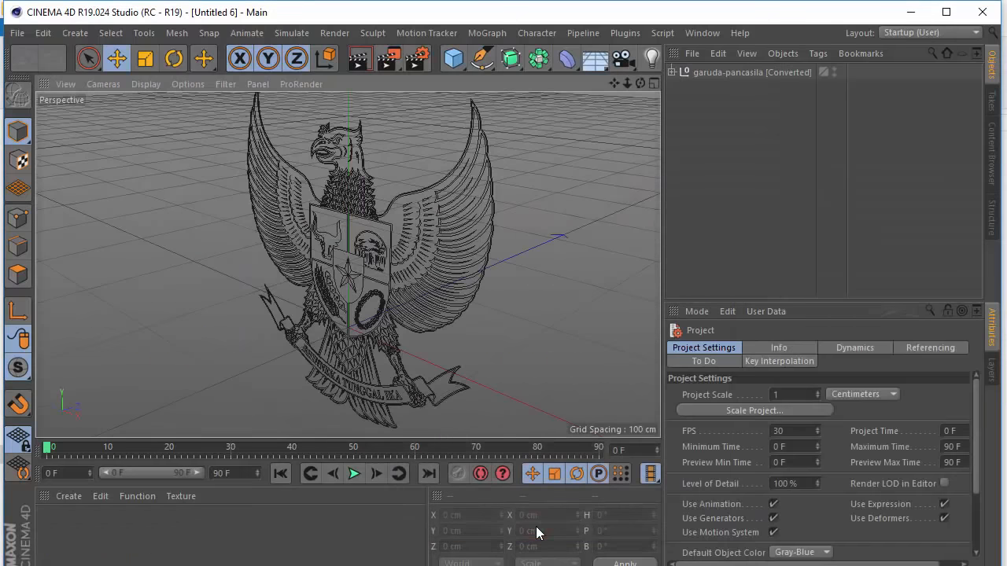
# - Expand the imported garuda-pancasila [Converted] object, select the Path 518 spline and examine the shield's splines up close
pyautogui.scroll(4, 340, 215)
pyautogui.keyDown('alt'); pyautogui.moveTo(313, 222); pyautogui.dragTo(460, 156); pyautogui.keyUp('alt')
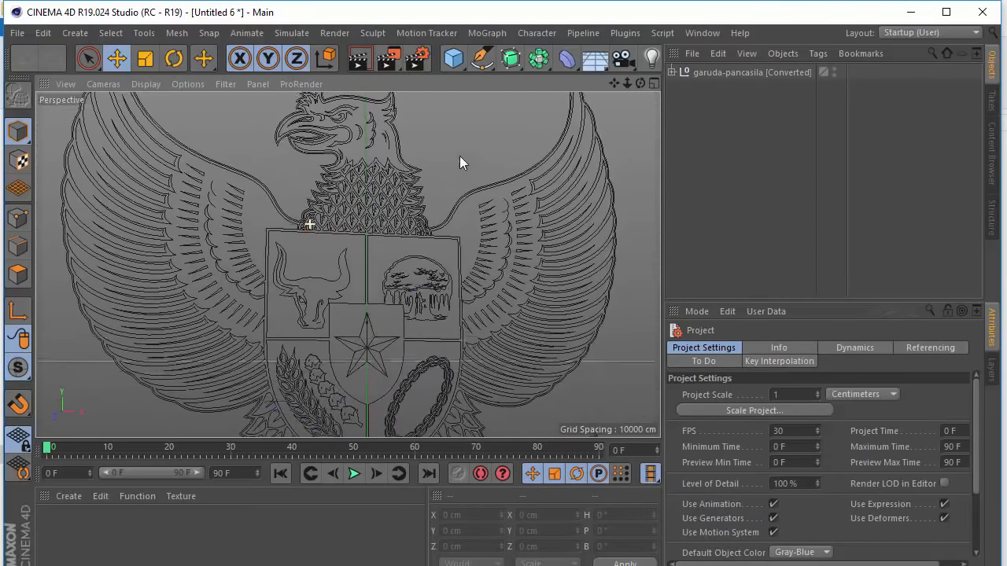
pyautogui.click(671, 72)
pyautogui.scroll(-8, 710, 203)
pyautogui.scroll(-10, 710, 203)
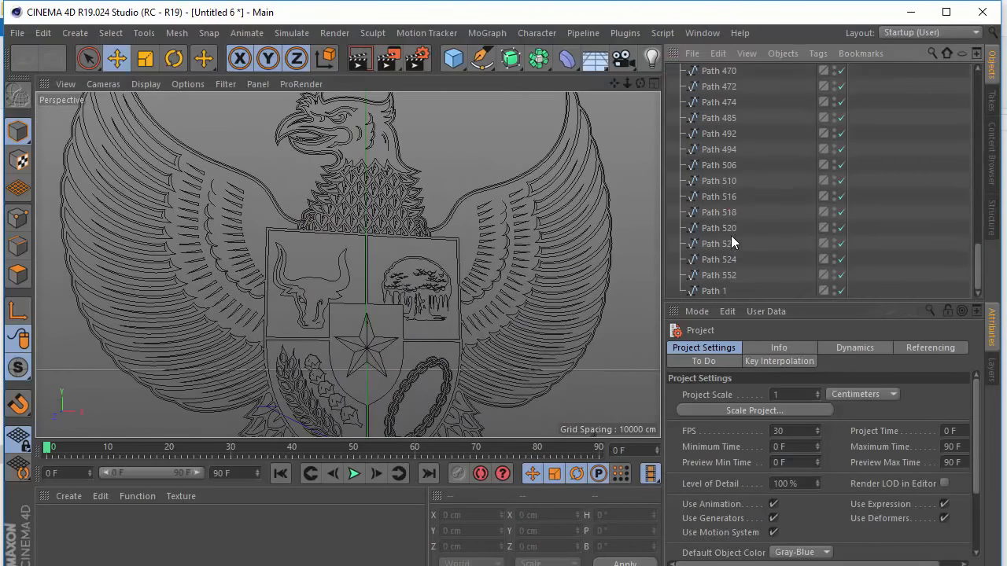
pyautogui.click(718, 212)
pyautogui.scroll(5, 361, 275)
pyautogui.keyDown('alt'); pyautogui.moveTo(439, 215); pyautogui.dragTo(511, 209); pyautogui.keyUp('alt')
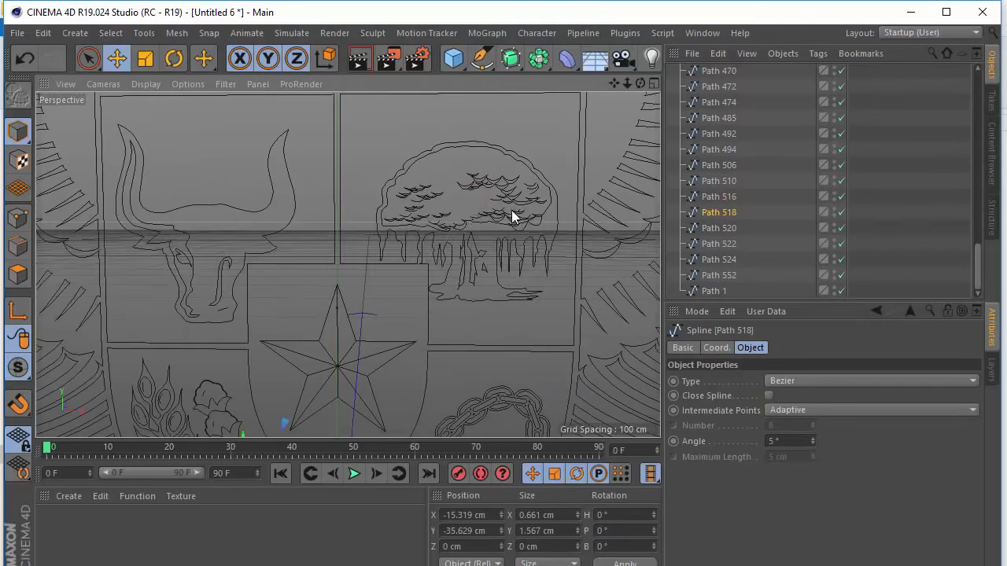
# - Select one of the small curved leaf splines inside the tree emblem and inspect it up close
pyautogui.scroll(5, 512, 208)
pyautogui.click(517, 180)
pyautogui.keyDown('alt'); pyautogui.moveTo(337, 198); pyautogui.dragTo(425, 207); pyautogui.keyUp('alt')
pyautogui.scroll(-3, 425, 206)
pyautogui.scroll(8, 378, 205)
pyautogui.click(405, 214)
pyautogui.scroll(-5, 412, 216)
pyautogui.scroll(3, 393, 214)
pyautogui.moveTo(373, 211)
pyautogui.keyDown('alt'); pyautogui.mouseDown()
pyautogui.moveTo(464, 214)
pyautogui.moveTo(372, 236)
pyautogui.moveTo(352, 253)
pyautogui.moveTo(382, 221)
pyautogui.mouseUp(); pyautogui.keyUp('alt')
pyautogui.scroll(-5, 351, 253)
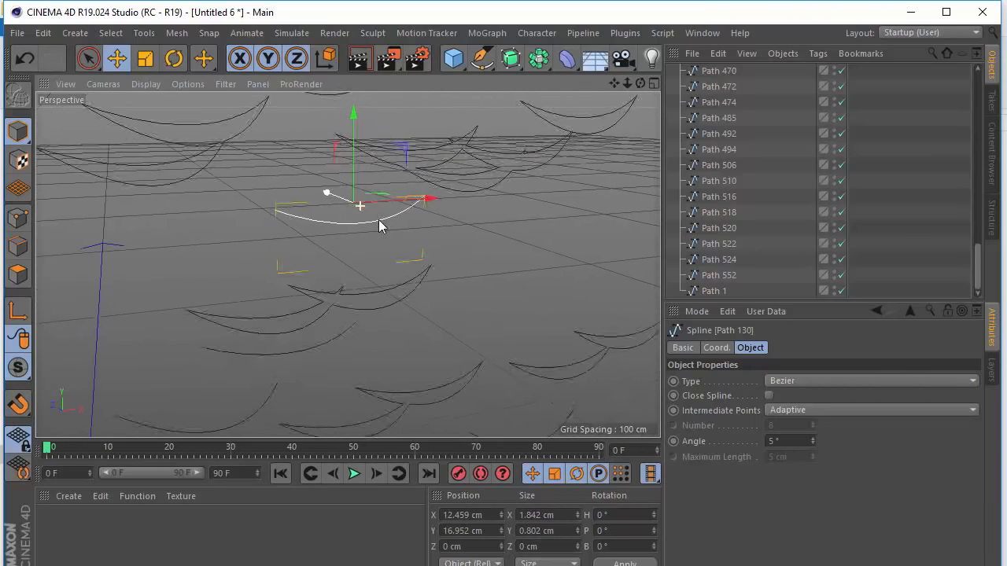
# - Select the large Garuda outline spline, Path 1, and inspect its wing curves up close
pyautogui.keyDown('alt'); pyautogui.moveTo(346, 264); pyautogui.dragTo(248, 209); pyautogui.keyUp('alt')
pyautogui.scroll(-8, 353, 242)
pyautogui.scroll(-10, 362, 241)
pyautogui.scroll(-4, 413, 220)
pyautogui.scroll(5, 243, 208)
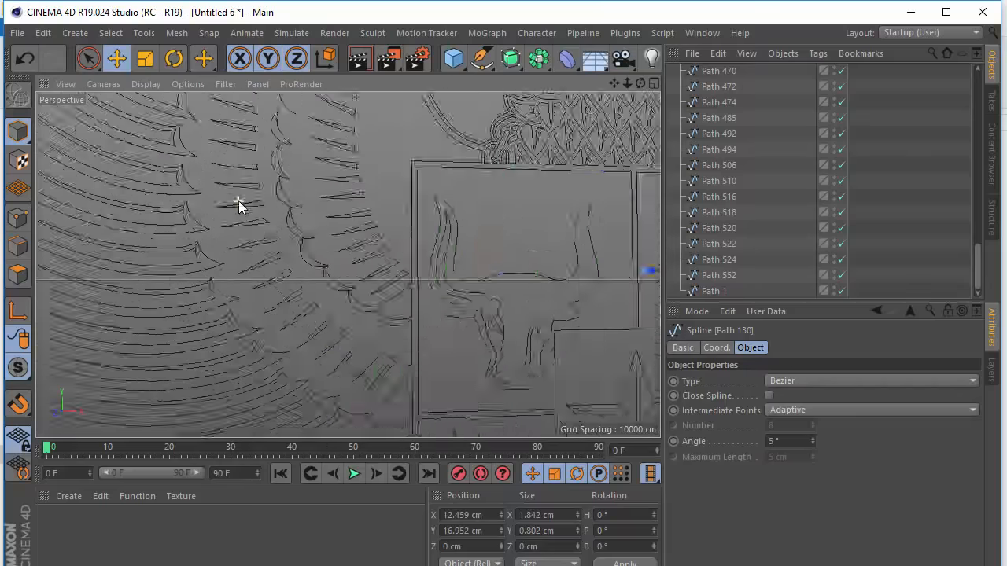
pyautogui.scroll(-8, 239, 204)
pyautogui.scroll(5, 339, 196)
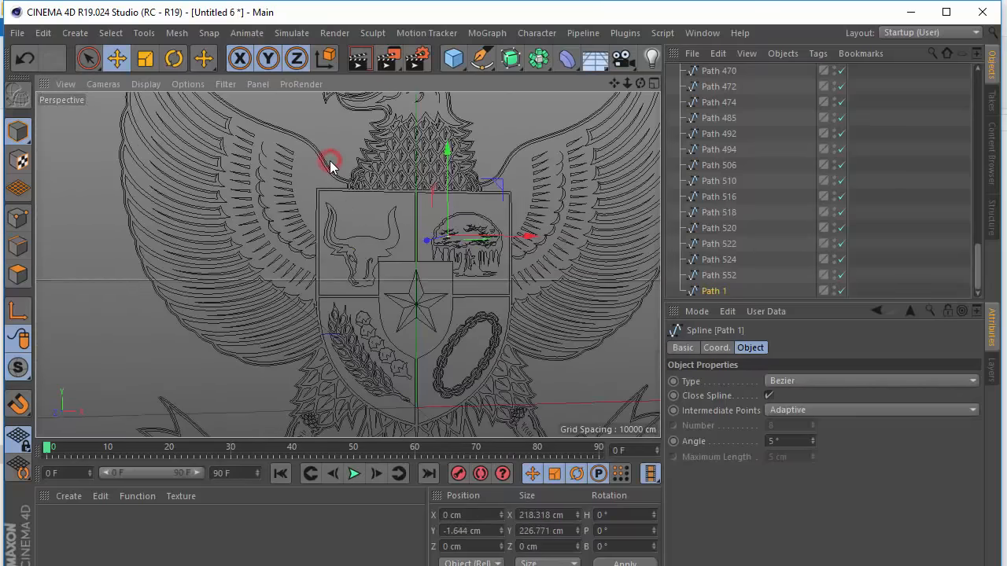
pyautogui.click(329, 169)
pyautogui.scroll(-3, 330, 180)
pyautogui.scroll(6, 519, 142)
pyautogui.scroll(3, 404, 153)
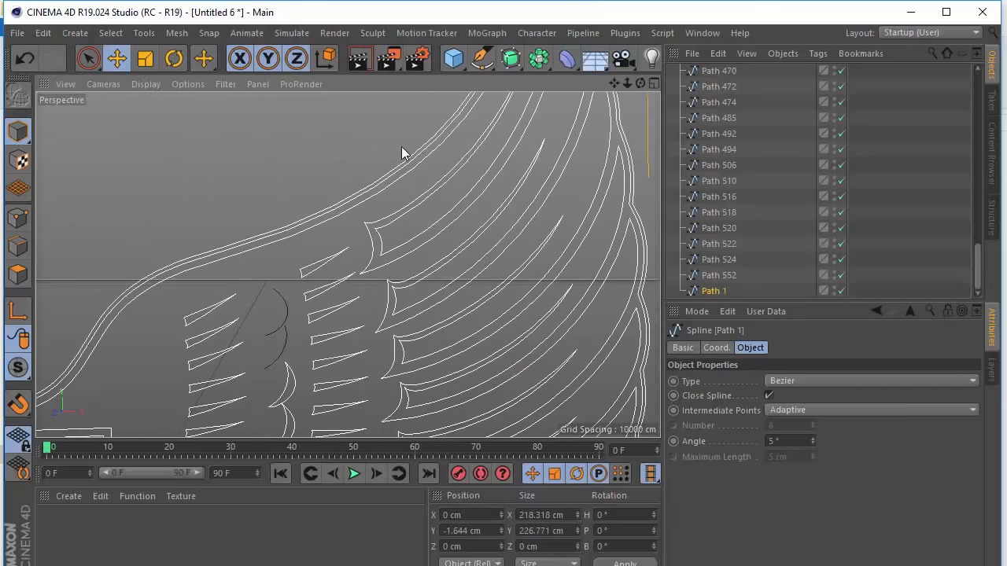
pyautogui.scroll(-5, 409, 176)
pyautogui.scroll(7, 320, 191)
pyautogui.scroll(-8, 386, 195)
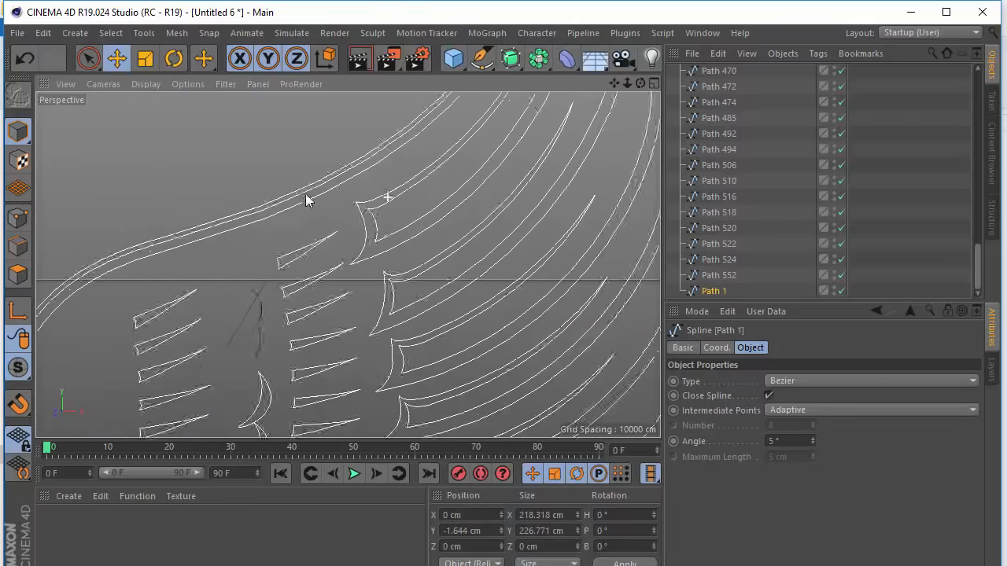
# - Compare the Path 552 and Path 1 splines by selecting each of them and viewing the whole emblem
pyautogui.click(710, 279)
pyautogui.click(712, 289)
pyautogui.keyDown('alt'); pyautogui.moveTo(304, 221); pyautogui.dragTo(475, 242); pyautogui.keyUp('alt')
pyautogui.click(717, 276)
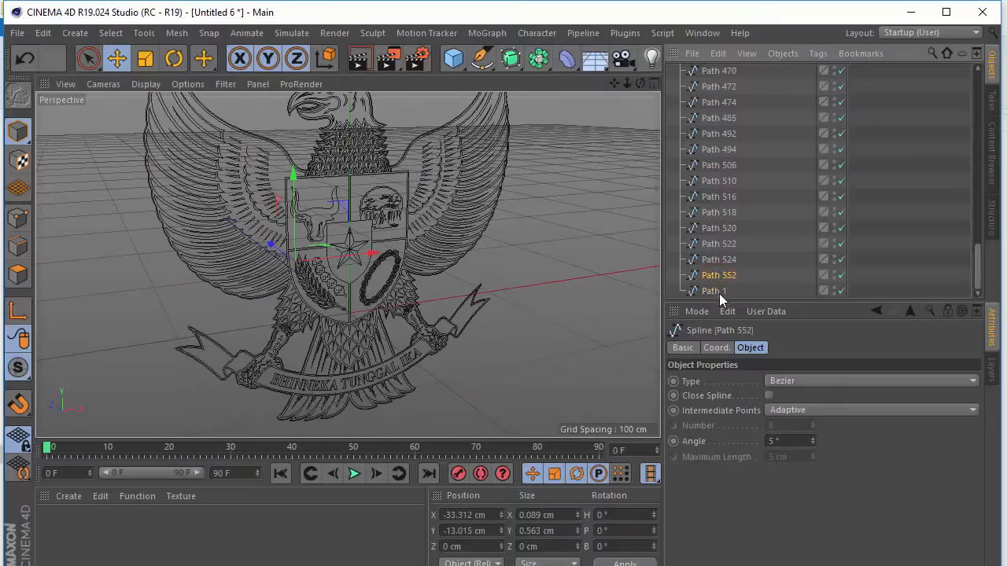
# - Delete the splines from Path 66 through Path 510 inside the garuda-pancasila [Converted] object
pyautogui.click(719, 293)
pyautogui.click(718, 263)
pyautogui.click(719, 214)
pyautogui.click(713, 167)
pyautogui.scroll(8, 705, 171)
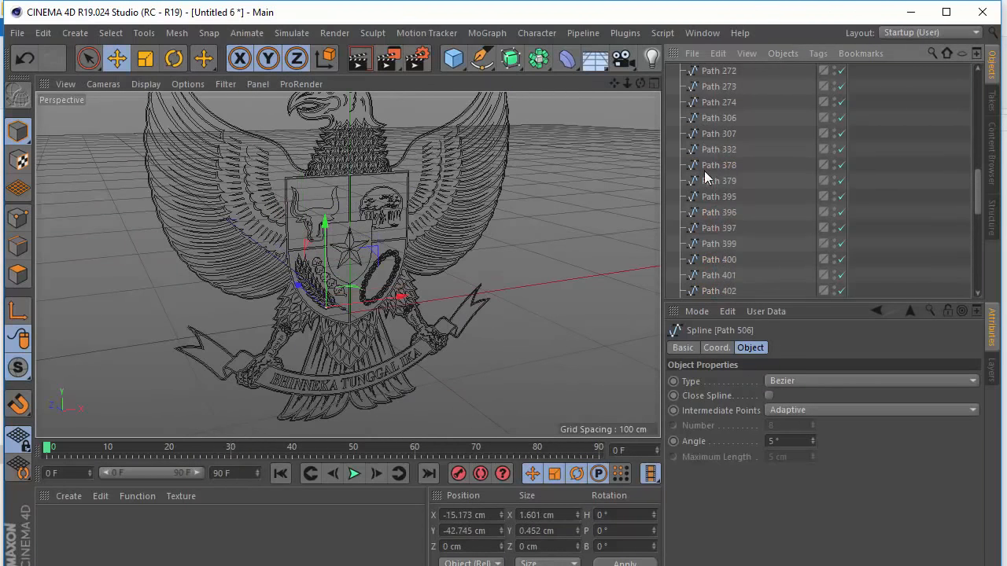
pyautogui.scroll(-6, 705, 172)
pyautogui.click(736, 275)
pyautogui.scroll(15, 734, 211)
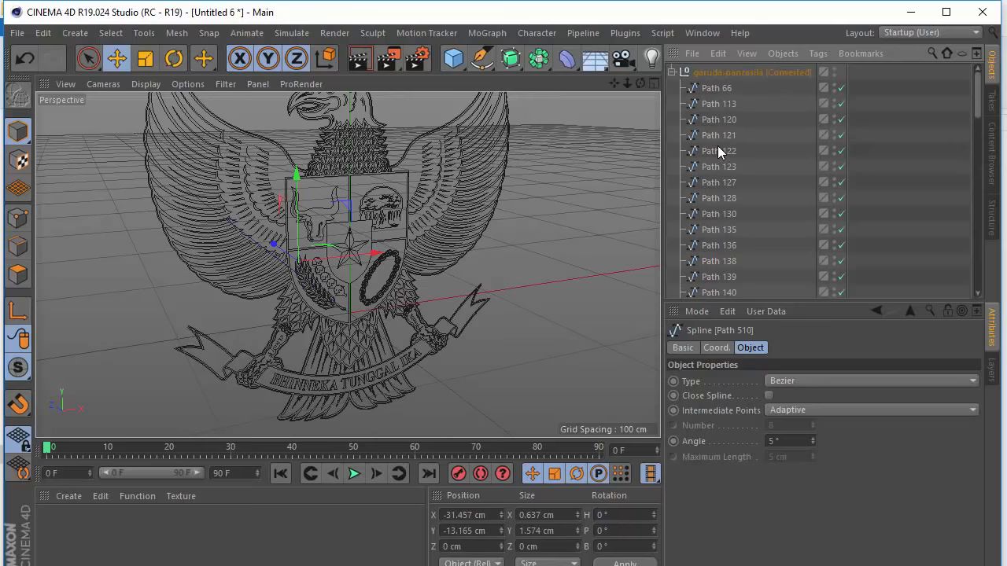
pyautogui.keyDown('shift'); pyautogui.click(711, 89); pyautogui.keyUp('shift')
pyautogui.press('Delete')
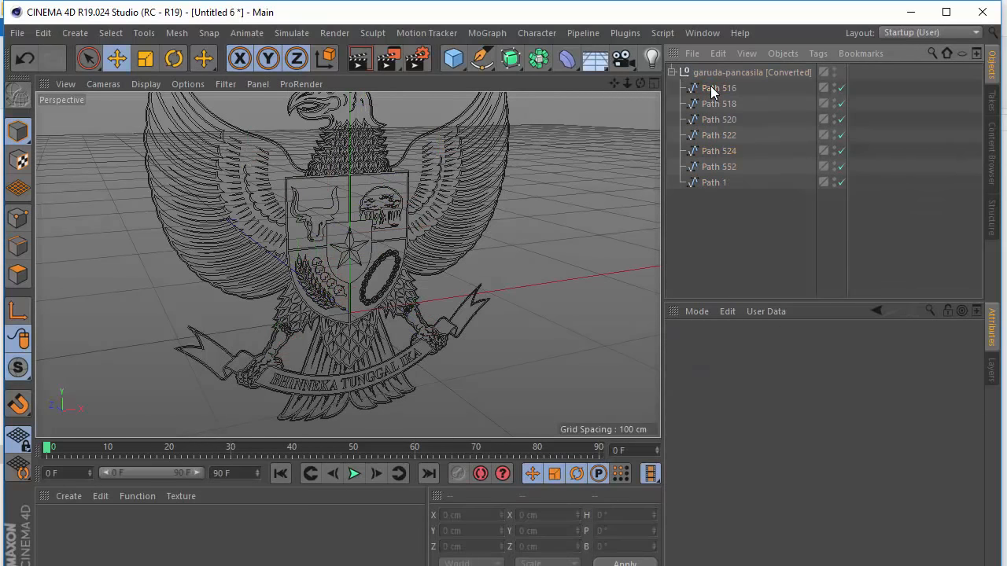
# - Create an Extrude generator and make the Garuda outline spline, Path 1, its child
pyautogui.click(713, 181)
pyautogui.click(717, 166)
pyautogui.click(718, 196)
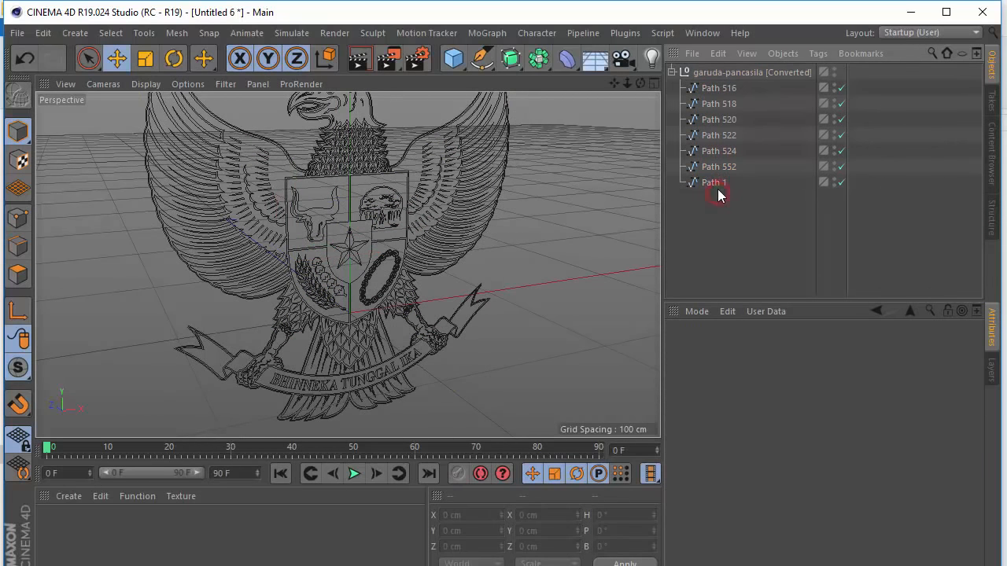
pyautogui.click(708, 182)
pyautogui.moveTo(513, 59); pyautogui.dragTo(735, 78)
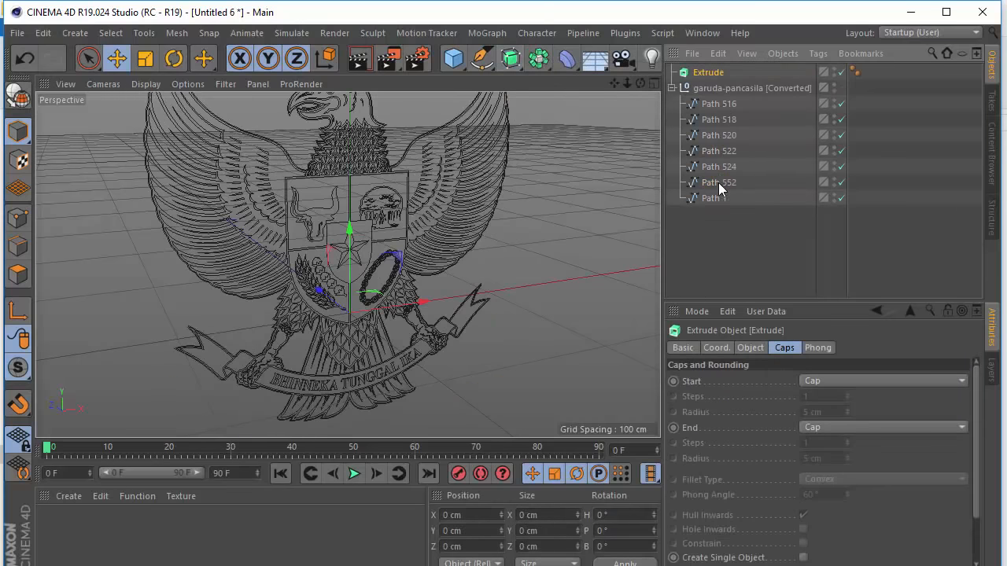
pyautogui.moveTo(711, 198); pyautogui.dragTo(704, 72)
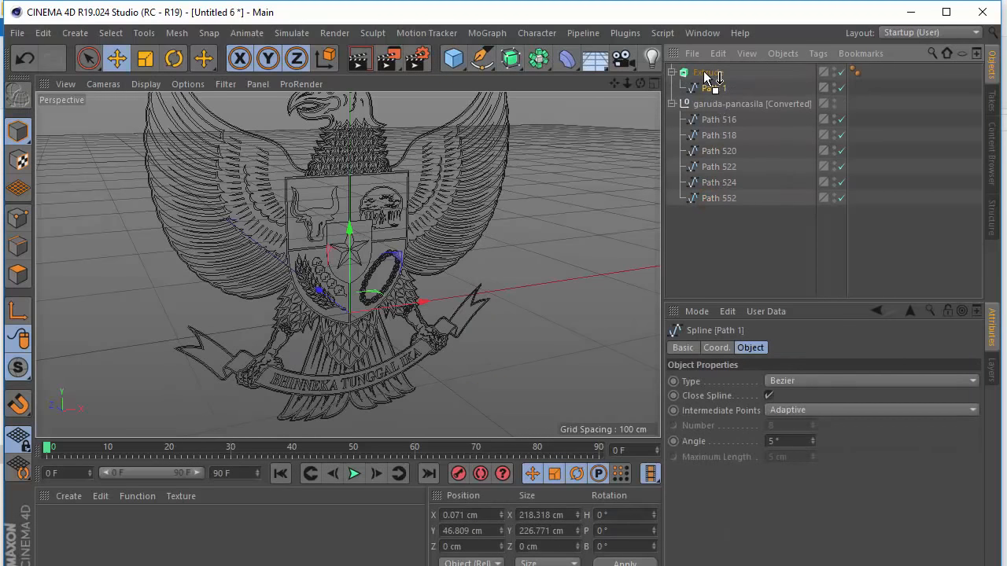
# - Examine the extruded emblem's shield symbols, wings and side thickness from several angles
pyautogui.click(708, 72)
pyautogui.keyDown('alt'); pyautogui.moveTo(441, 282); pyautogui.dragTo(382, 208); pyautogui.keyUp('alt')
pyautogui.keyDown('alt'); pyautogui.moveTo(465, 173); pyautogui.dragTo(500, 188, button='right'); pyautogui.keyUp('alt')
pyautogui.keyDown('alt'); pyautogui.moveTo(501, 188); pyautogui.dragTo(390, 193); pyautogui.keyUp('alt')
pyautogui.scroll(4, 278, 200)
pyautogui.keyDown('alt'); pyautogui.moveTo(277, 200); pyautogui.dragTo(374, 224); pyautogui.keyUp('alt')
pyautogui.scroll(3, 284, 244)
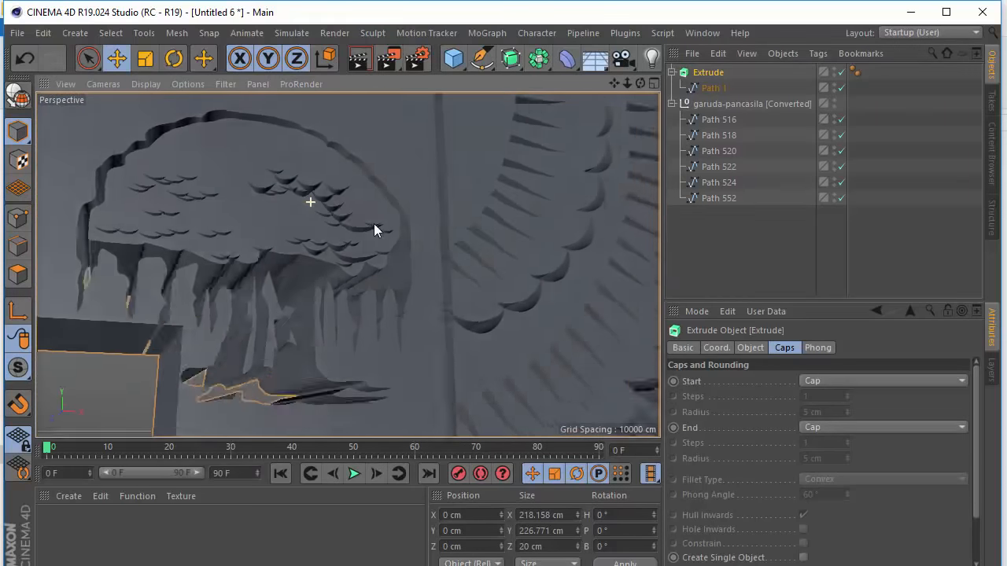
pyautogui.scroll(-6, 455, 211)
pyautogui.keyDown('alt'); pyautogui.moveTo(457, 209); pyautogui.dragTo(280, 243); pyautogui.keyUp('alt')
pyautogui.scroll(3, 338, 214)
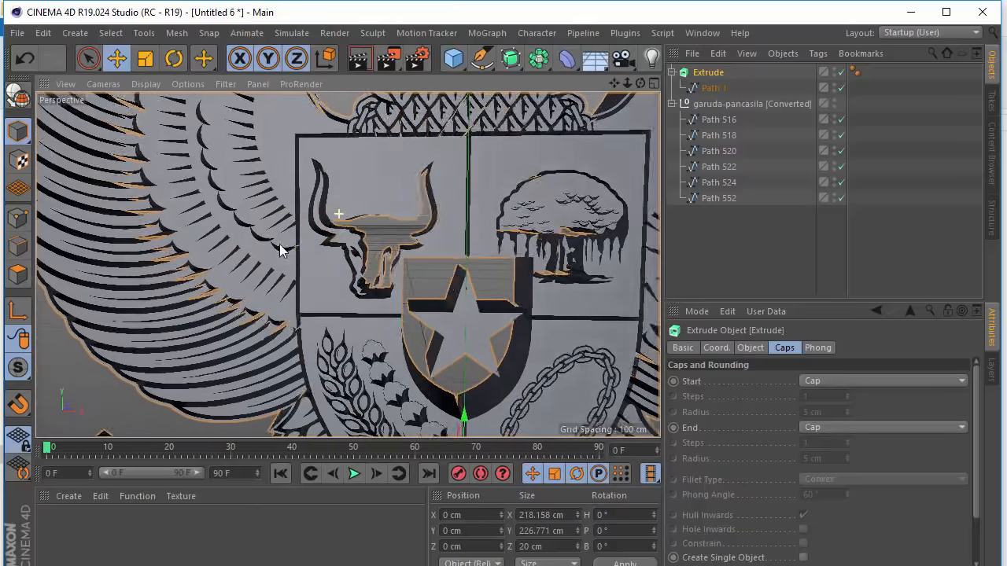
pyautogui.scroll(-4, 368, 264)
pyautogui.scroll(5, 371, 232)
pyautogui.keyDown('alt'); pyautogui.moveTo(371, 232); pyautogui.dragTo(331, 230); pyautogui.keyUp('alt')
pyautogui.scroll(-3, 349, 232)
pyautogui.scroll(-3, 312, 228)
# - Set the Extrude object's Z movement to 10 cm
pyautogui.click(706, 73)
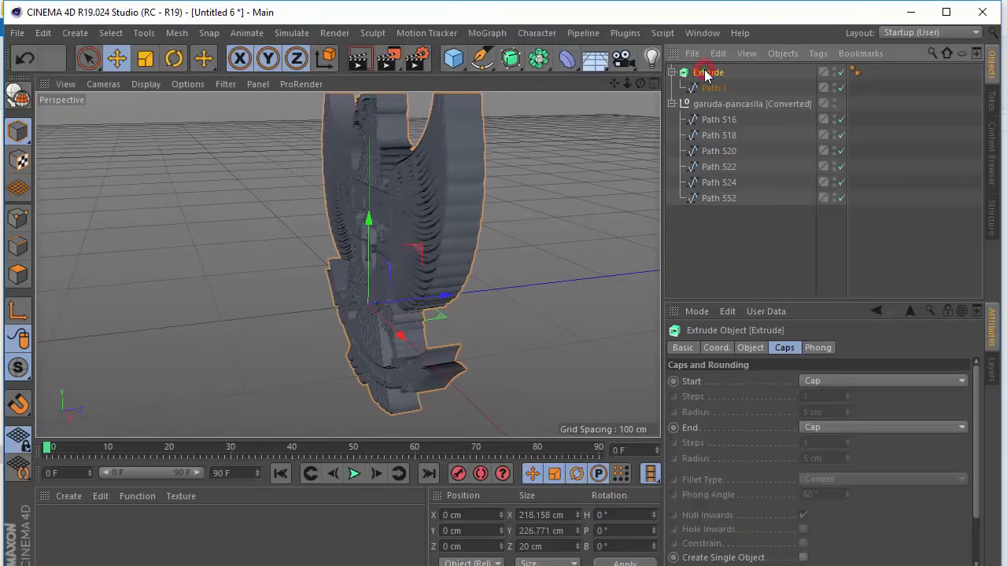
pyautogui.click(751, 348)
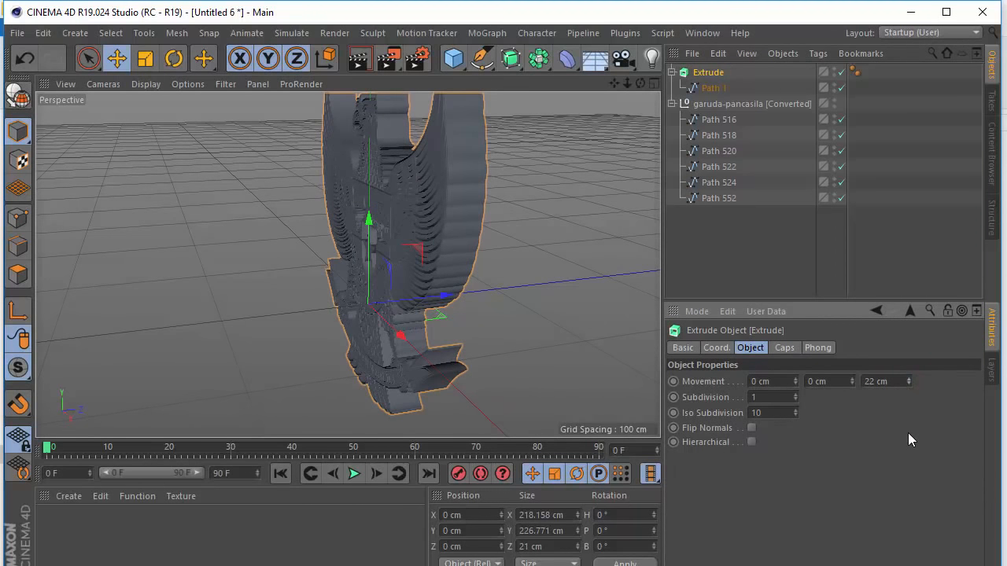
pyautogui.moveTo(908, 382); pyautogui.dragTo(794, 383)
pyautogui.write('25')
pyautogui.press('Return')
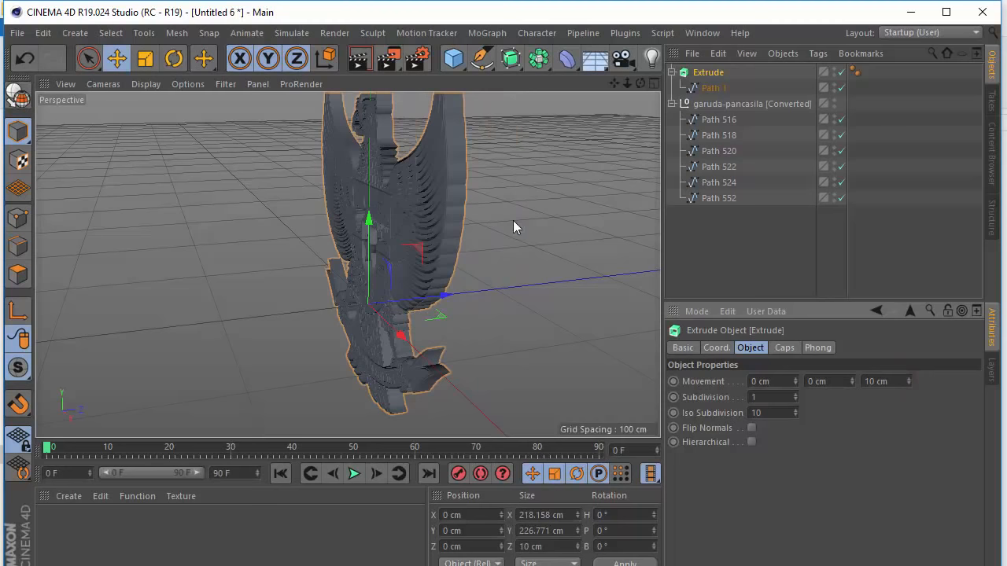
pyautogui.click(770, 241)
# - Create a yellow material with its color set to H 47°, S 100% and V 100%
pyautogui.keyDown('alt'); pyautogui.moveTo(346, 265); pyautogui.dragTo(472, 206); pyautogui.keyUp('alt')
pyautogui.keyDown('alt'); pyautogui.moveTo(472, 206); pyautogui.dragTo(245, 275, button='right'); pyautogui.keyUp('alt')
pyautogui.keyDown('alt'); pyautogui.moveTo(245, 275); pyautogui.dragTo(382, 211); pyautogui.keyUp('alt')
pyautogui.doubleClick(165, 544)
pyautogui.click(62, 520)
pyautogui.doubleClick(63, 523)
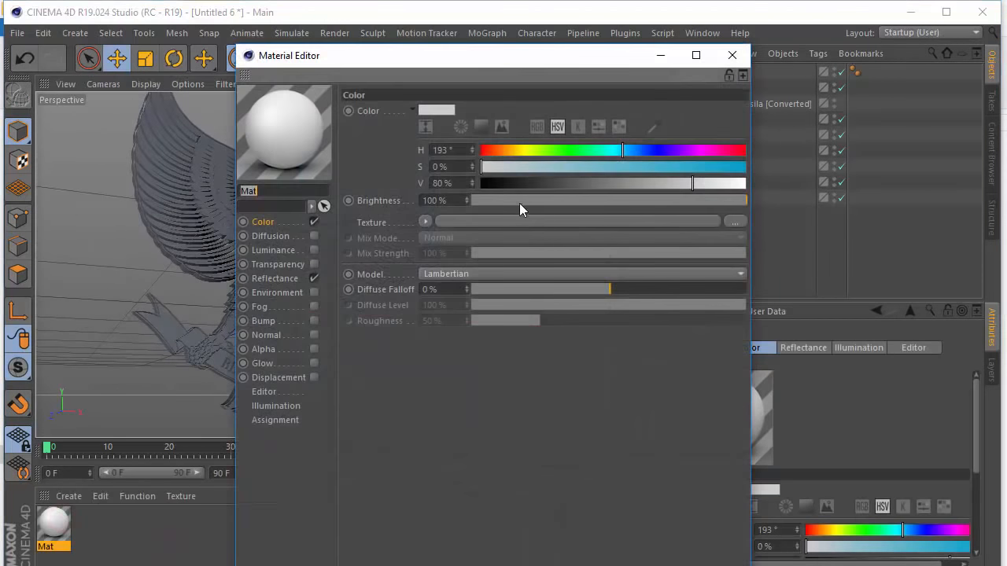
pyautogui.moveTo(540, 153); pyautogui.dragTo(515, 154)
pyautogui.moveTo(575, 170); pyautogui.dragTo(749, 183)
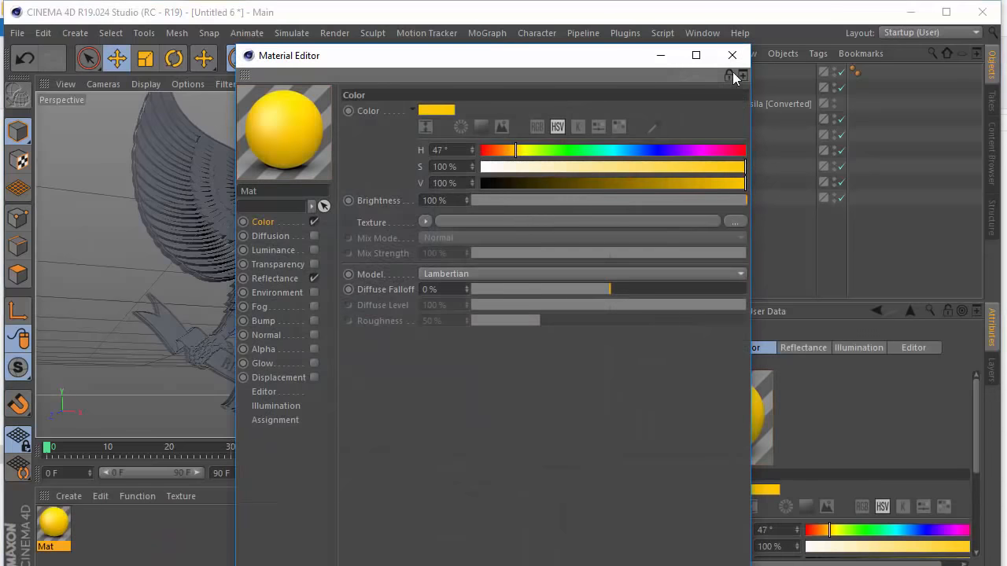
pyautogui.click(732, 58)
# - Apply the yellow material to the Extrude object and delete the leftover garuda-pancasila [Converted] null with its paths
pyautogui.moveTo(52, 526); pyautogui.dragTo(376, 236)
pyautogui.scroll(4, 374, 255)
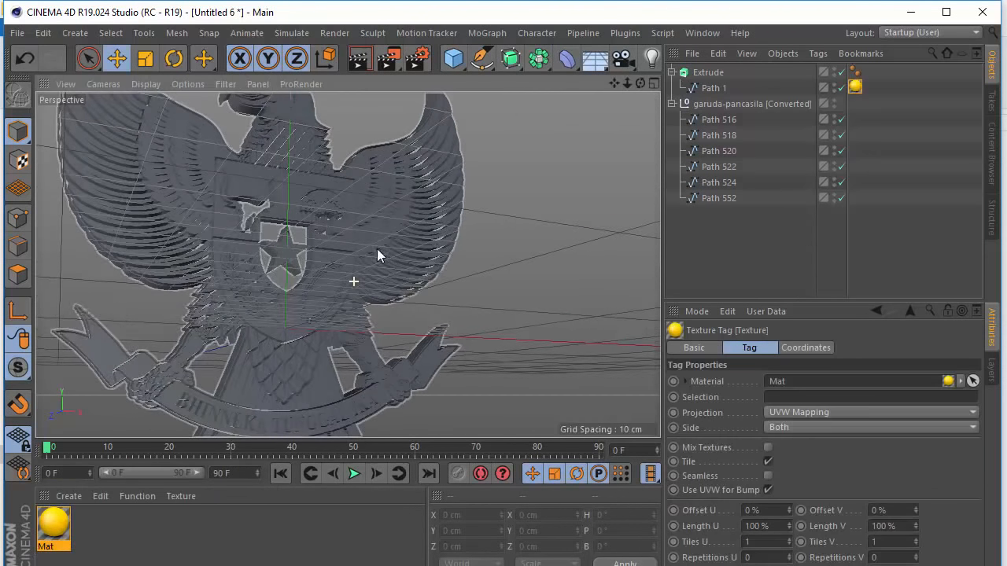
pyautogui.moveTo(857, 95); pyautogui.dragTo(870, 72)
pyautogui.click(725, 104)
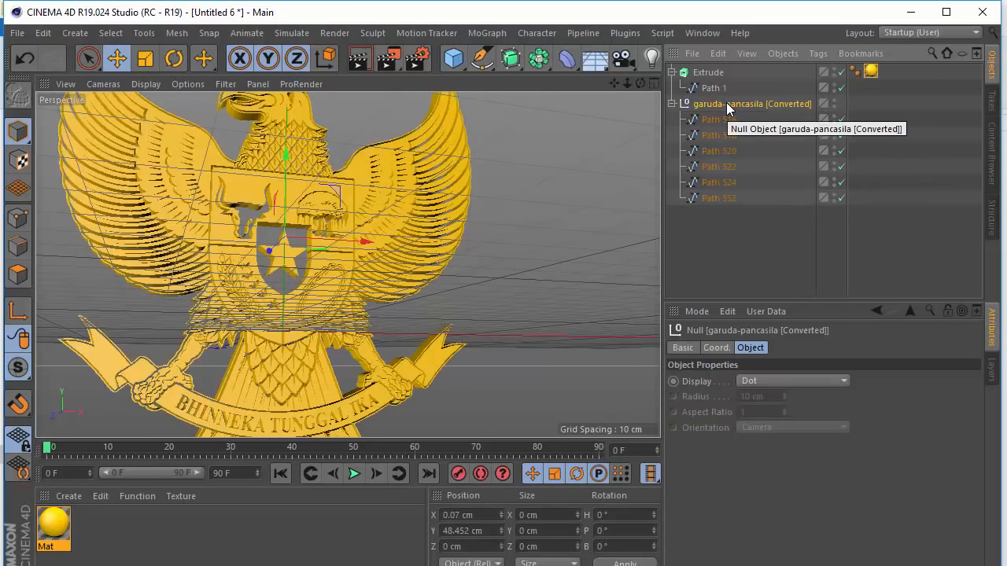
pyautogui.press('Delete')
# - Examine the tree and bull head details on the golden shield up close
pyautogui.scroll(3, 271, 236)
pyautogui.scroll(5, 353, 181)
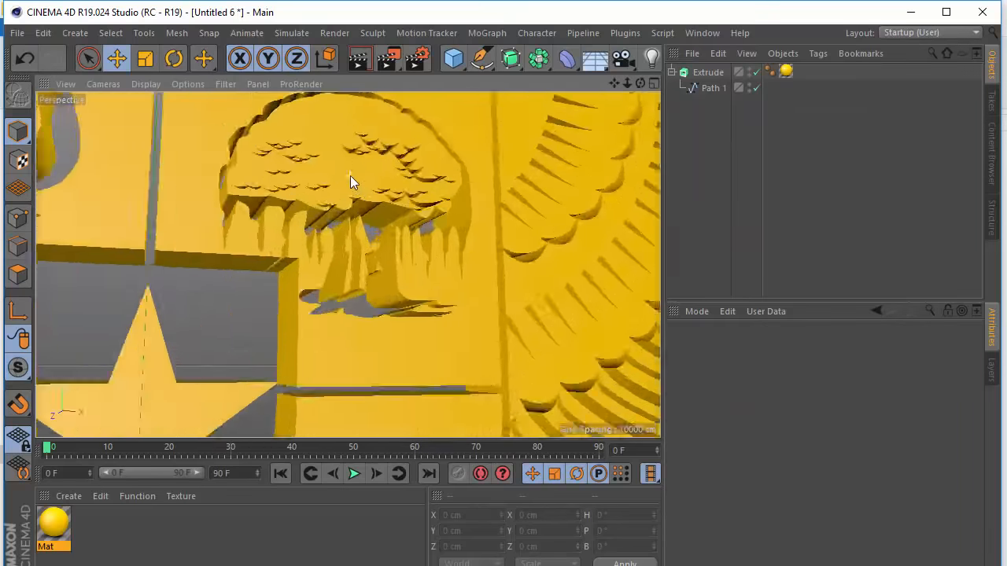
pyautogui.scroll(-4, 371, 330)
pyautogui.scroll(4, 401, 344)
pyautogui.scroll(-3, 401, 343)
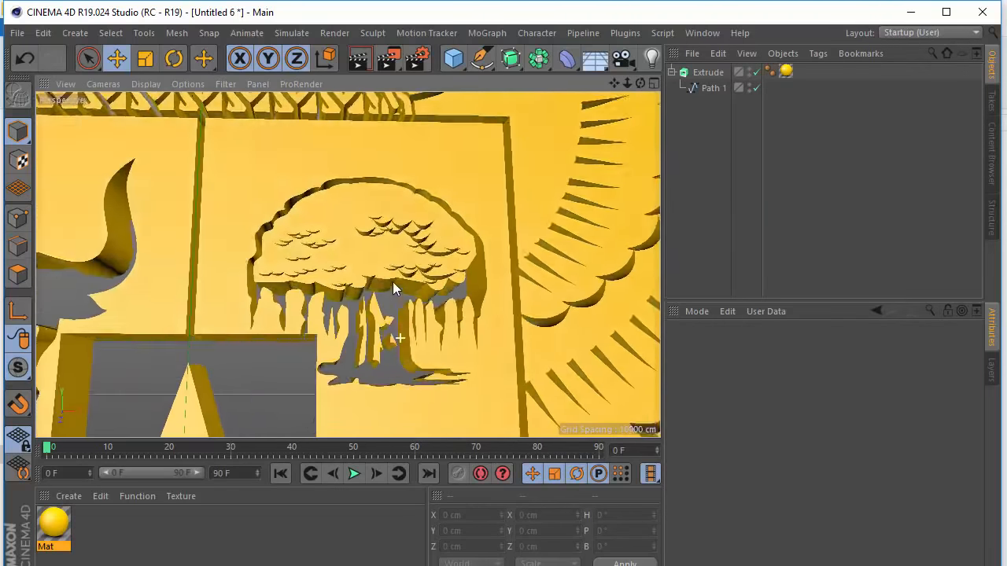
pyautogui.scroll(7, 375, 357)
pyautogui.scroll(-6, 421, 299)
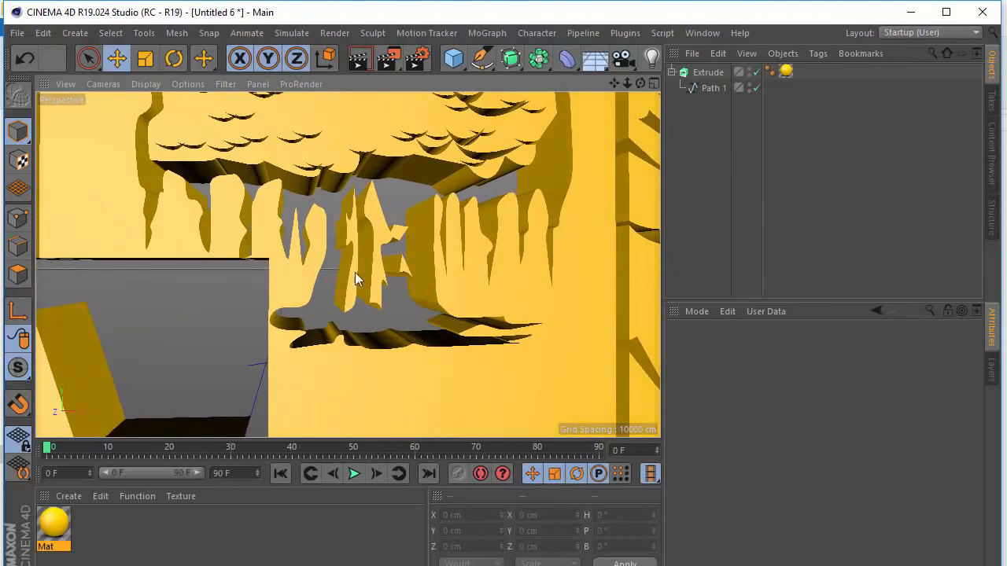
pyautogui.scroll(3, 442, 322)
pyautogui.scroll(-5, 442, 322)
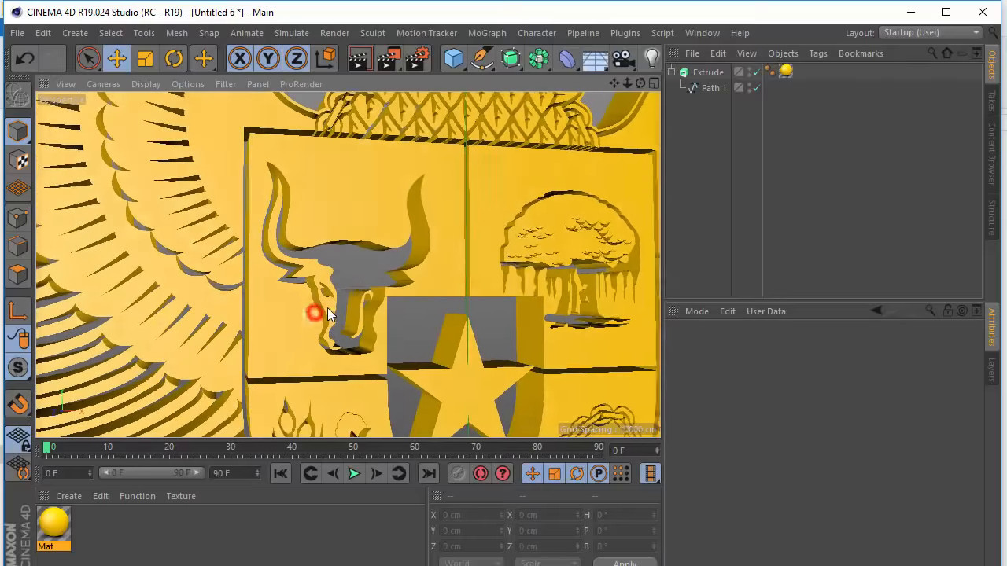
pyautogui.scroll(1, 416, 226)
pyautogui.scroll(-2, 417, 227)
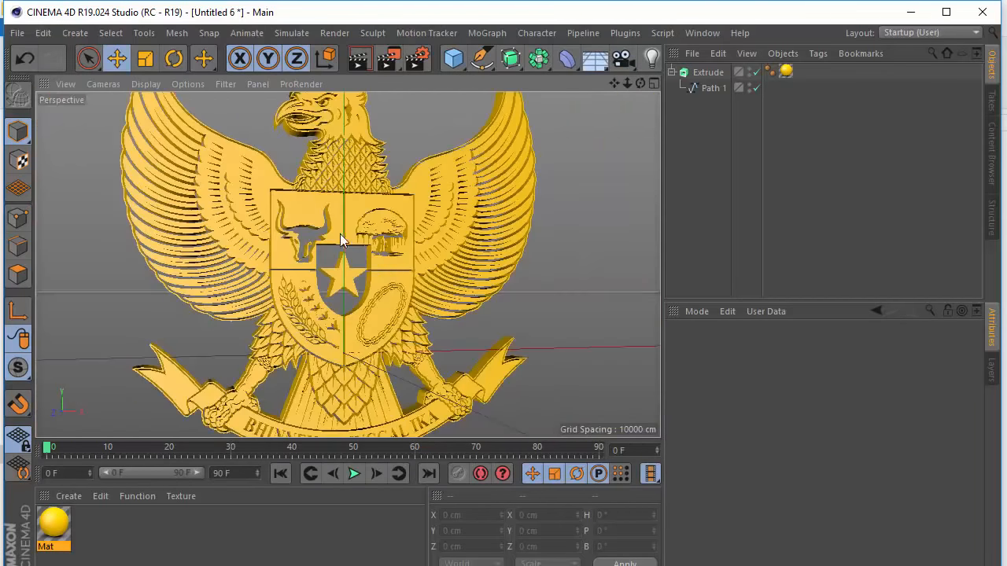
# - Inspect the star and chain details on the lower part of the golden shield
pyautogui.scroll(-3, 378, 268)
pyautogui.scroll(6, 367, 233)
pyautogui.keyDown('alt'); pyautogui.moveTo(365, 228); pyautogui.dragTo(430, 267); pyautogui.keyUp('alt')
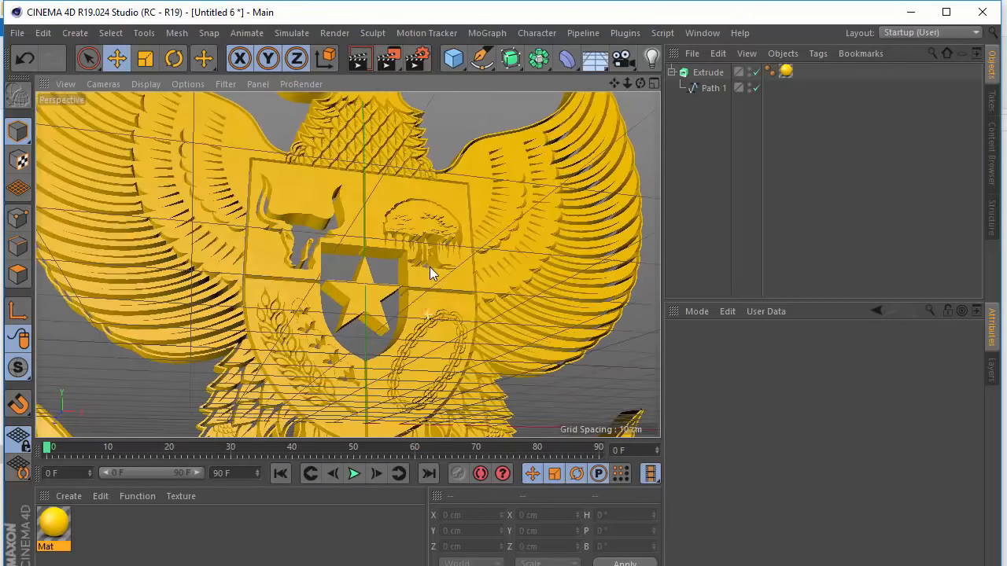
pyautogui.scroll(3, 456, 379)
pyautogui.scroll(3, 445, 318)
pyautogui.keyDown('alt'); pyautogui.moveTo(445, 317); pyautogui.dragTo(373, 343); pyautogui.keyUp('alt')
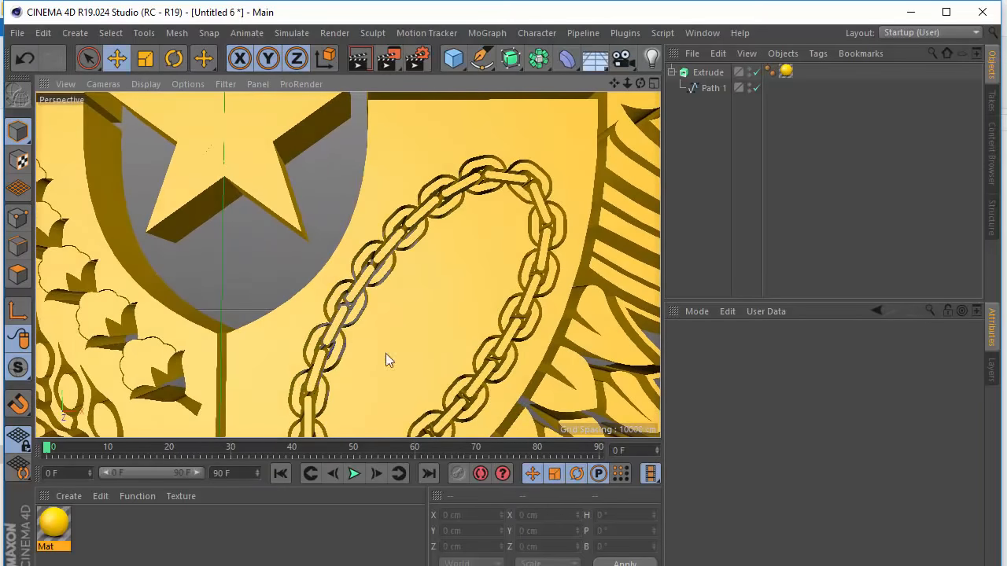
pyautogui.scroll(-3, 365, 309)
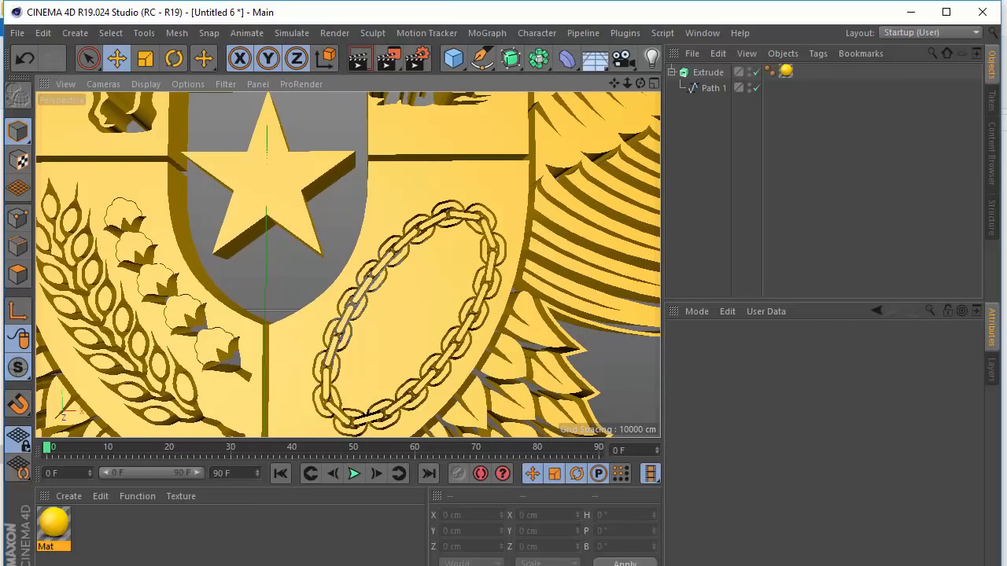
# - Switch to the garuda-pancasila [Converted] document in Adobe Illustrator and bring up its Save for Web settings with the Percent value ready for editing
pyautogui.moveTo(597, 565)
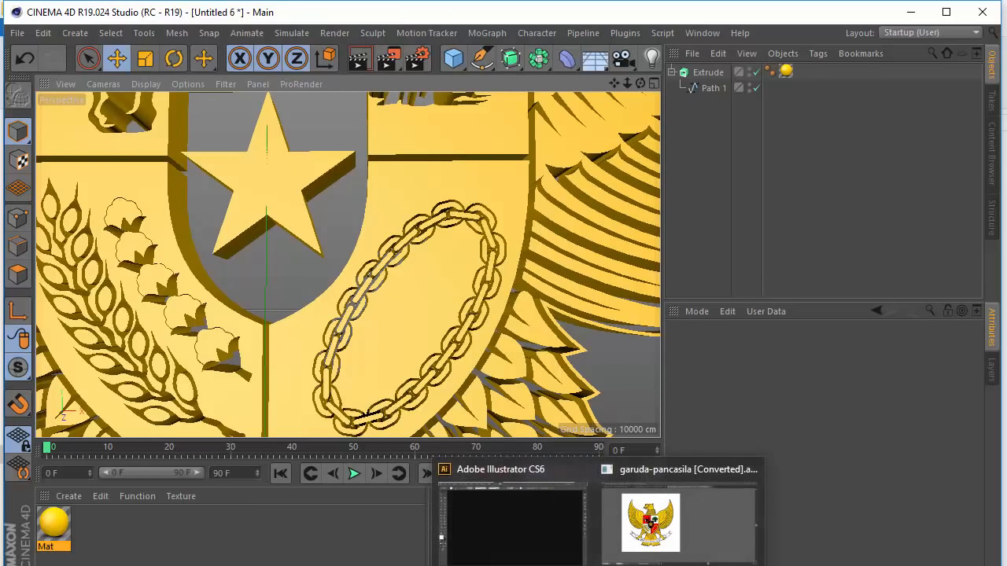
pyautogui.click(689, 496)
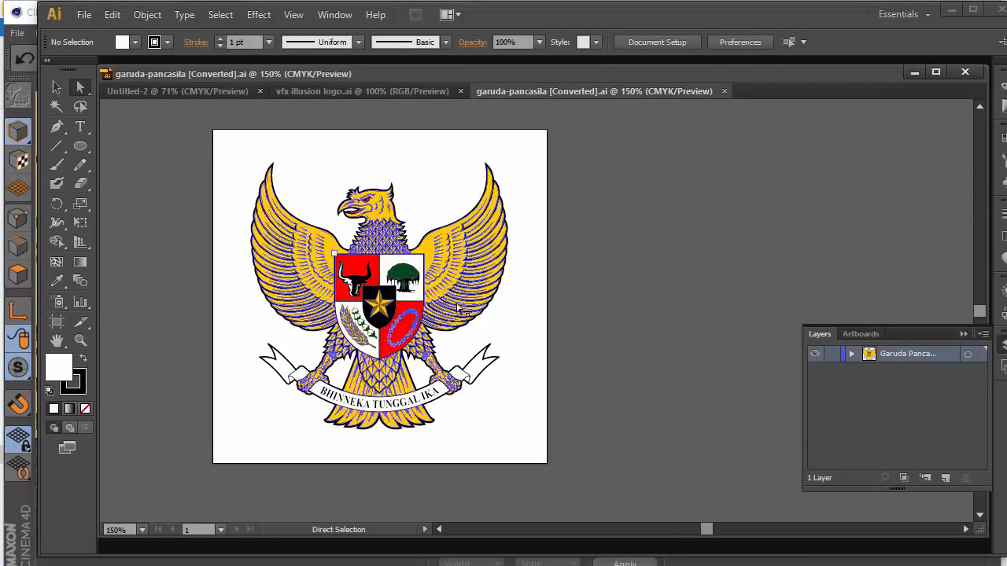
pyautogui.click(75, 15)
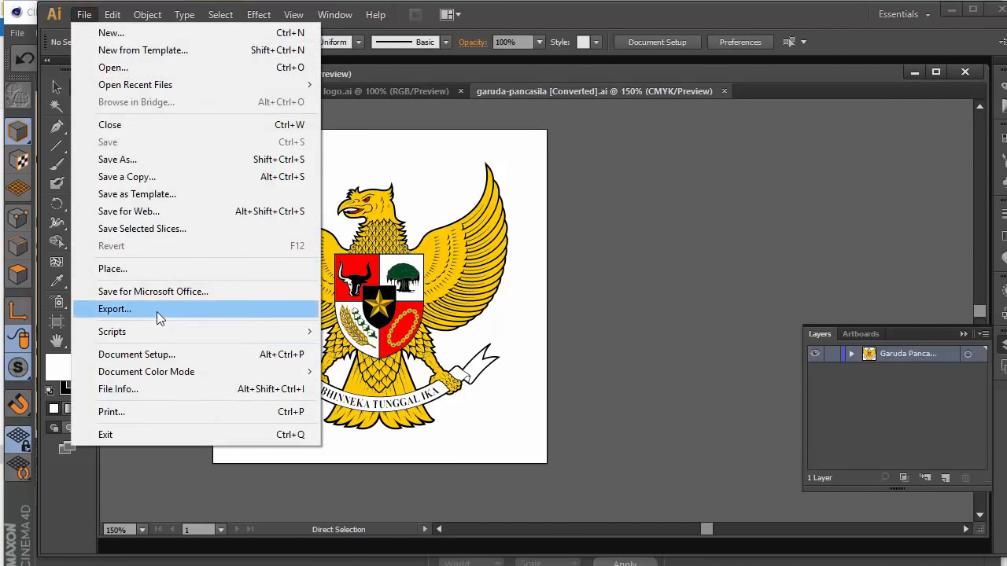
pyautogui.click(150, 211)
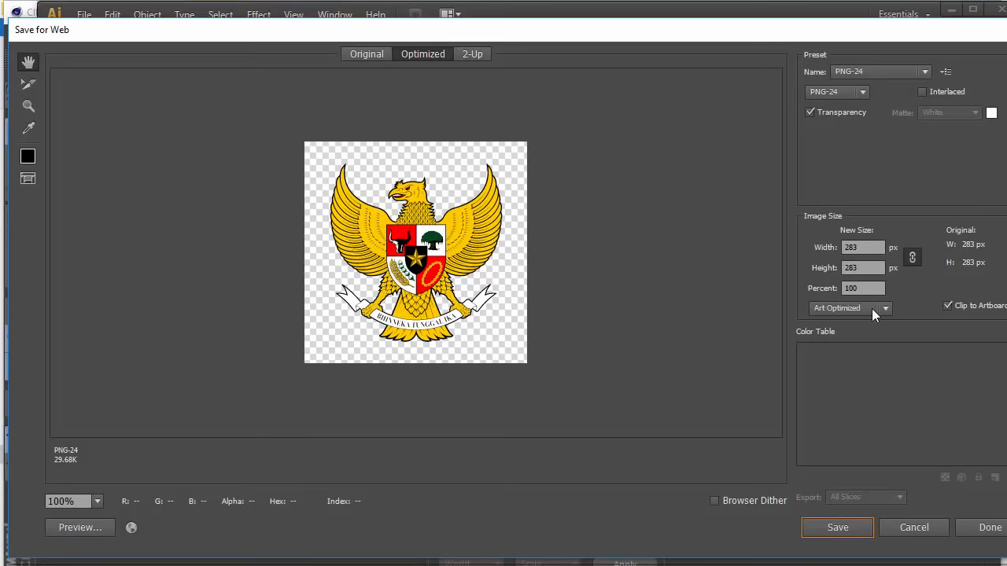
pyautogui.click(839, 308)
pyautogui.click(838, 309)
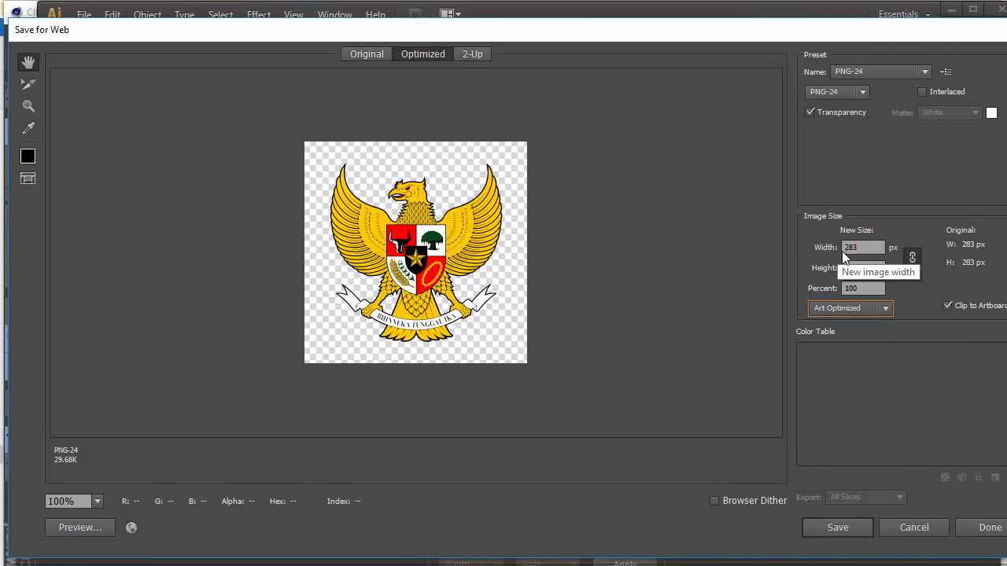
pyautogui.doubleClick(866, 288)
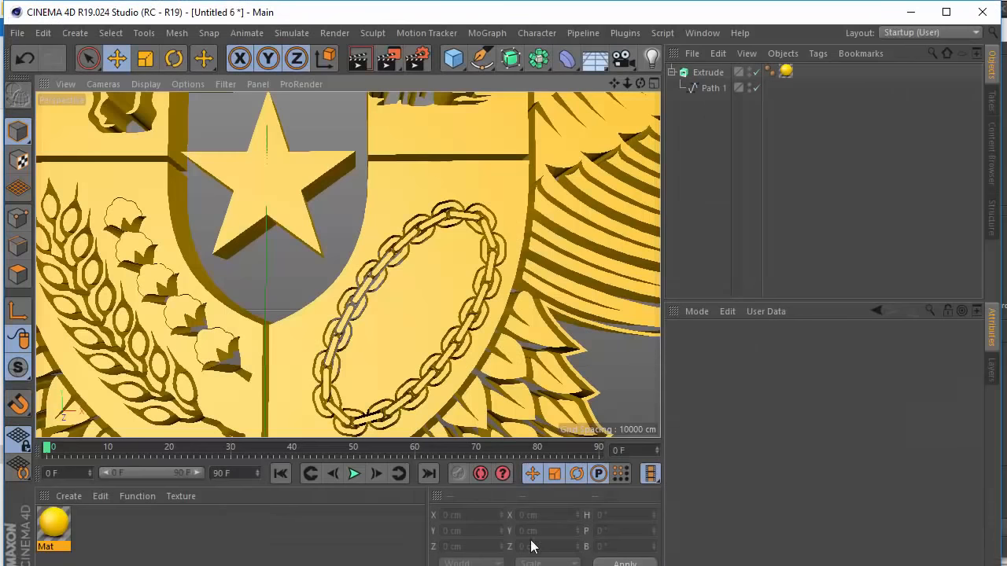
# - Return to Cinema 4D, select the Path 1 spline and inspect the chain and feather details up close
pyautogui.scroll(-5, 417, 237)
pyautogui.click(710, 88)
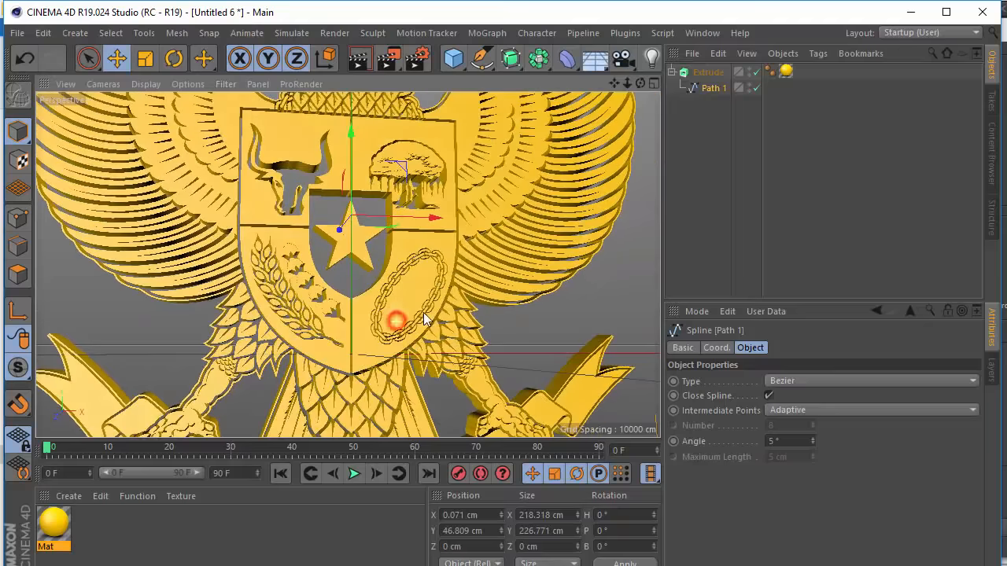
pyautogui.scroll(3, 537, 322)
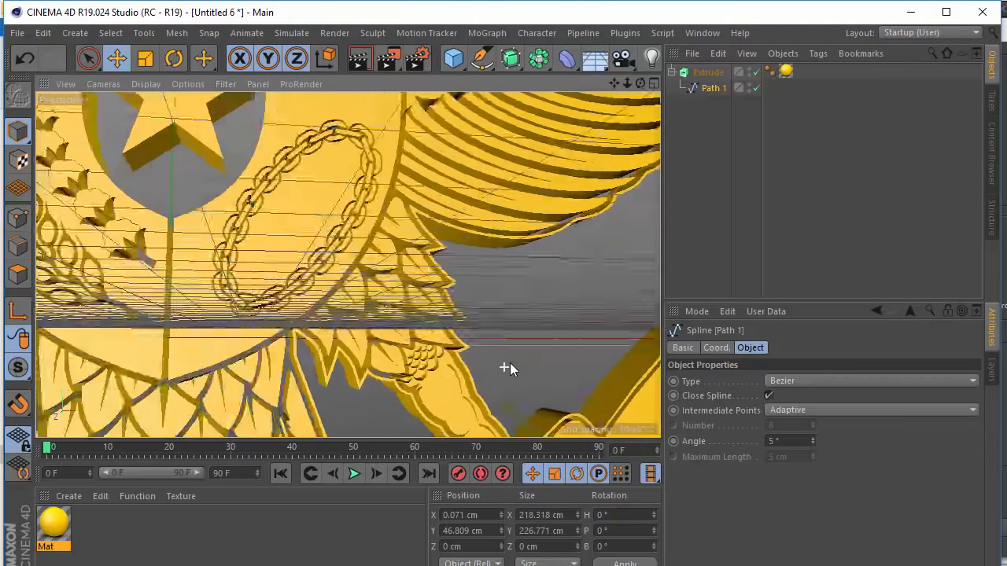
pyautogui.scroll(3, 424, 211)
pyautogui.keyDown('alt'); pyautogui.moveTo(380, 217); pyautogui.dragTo(623, 264); pyautogui.keyUp('alt')
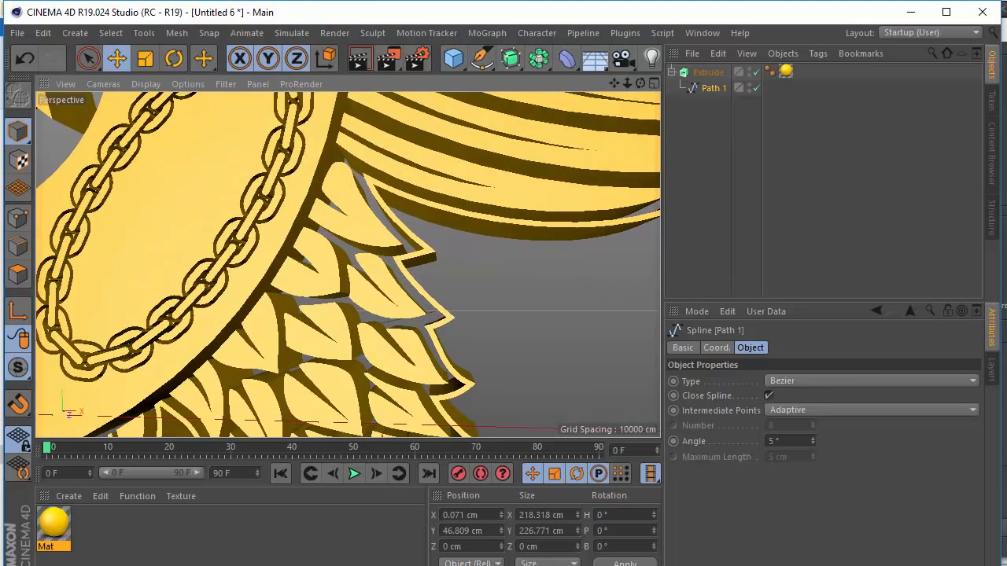
# - Return to Illustrator's Save for Web settings, set the image size to 1000 percent and accept the oversized image
pyautogui.click(602, 565)
pyautogui.click(659, 513)
pyautogui.write('1000')
pyautogui.press('Tab')
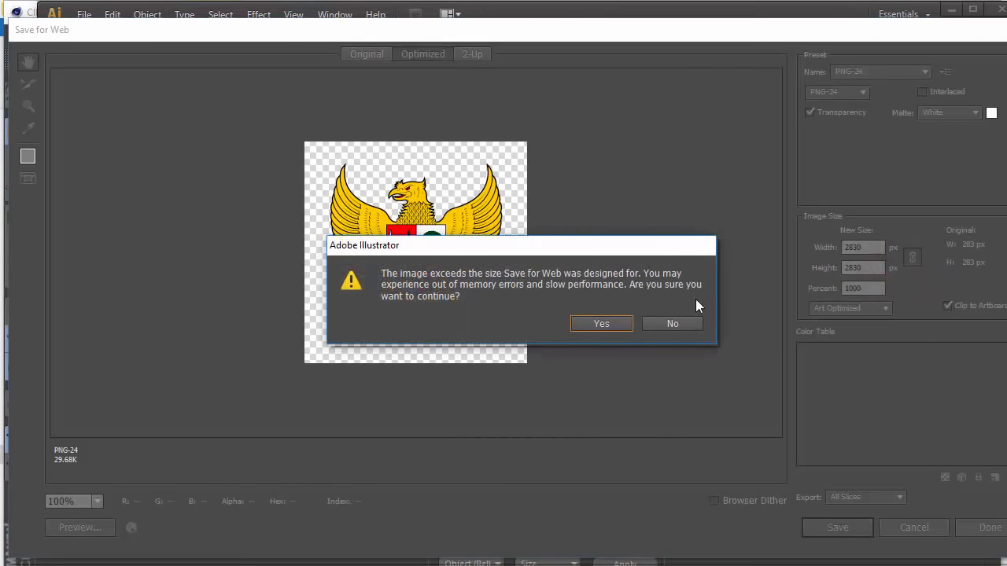
pyautogui.moveTo(562, 250); pyautogui.dragTo(670, 194)
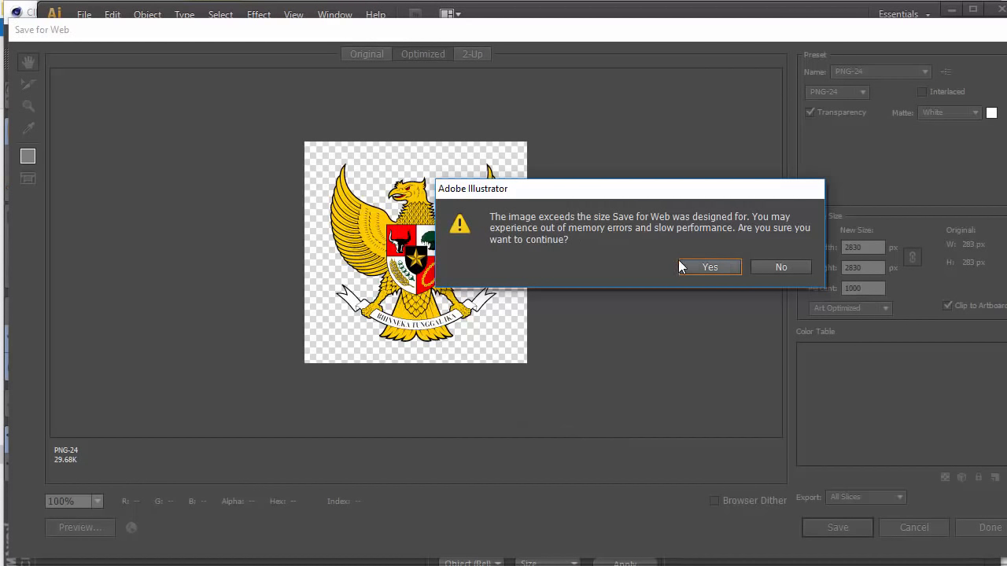
pyautogui.moveTo(612, 189); pyautogui.dragTo(588, 177)
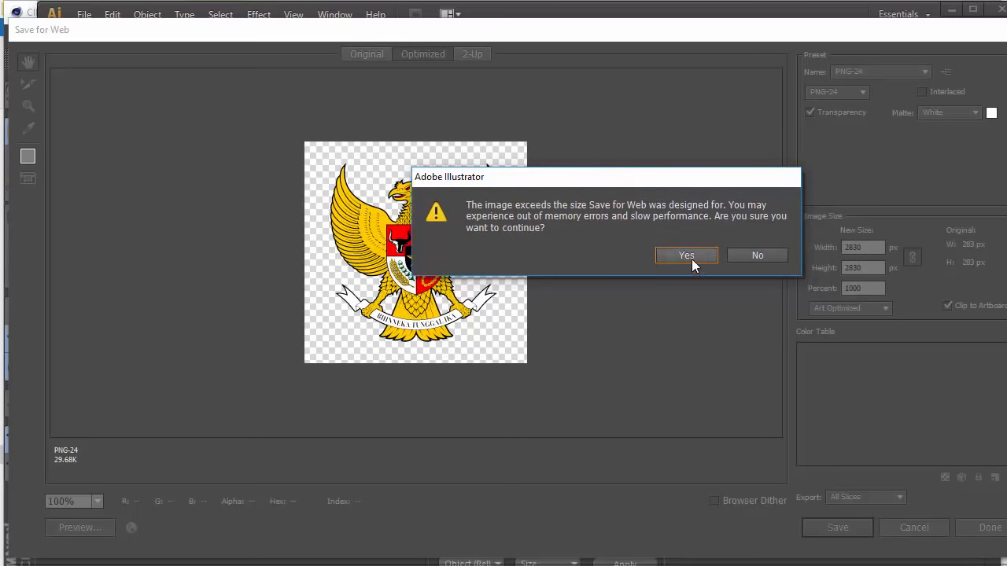
pyautogui.click(686, 256)
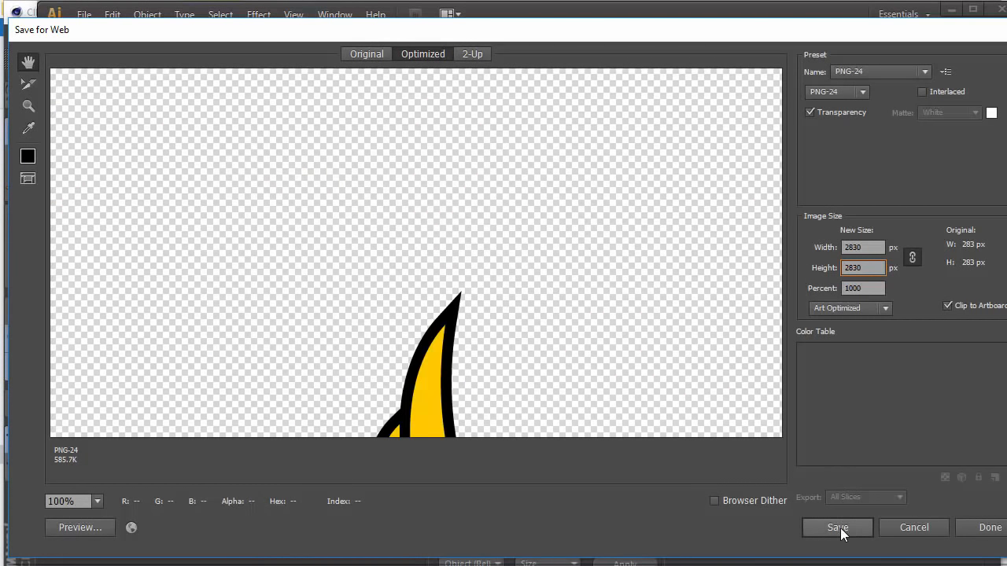
# - Save the artwork with the PNG-24 preset as garuda-pancasila-.png in the Tutorial folder
pyautogui.click(849, 71)
pyautogui.click(853, 70)
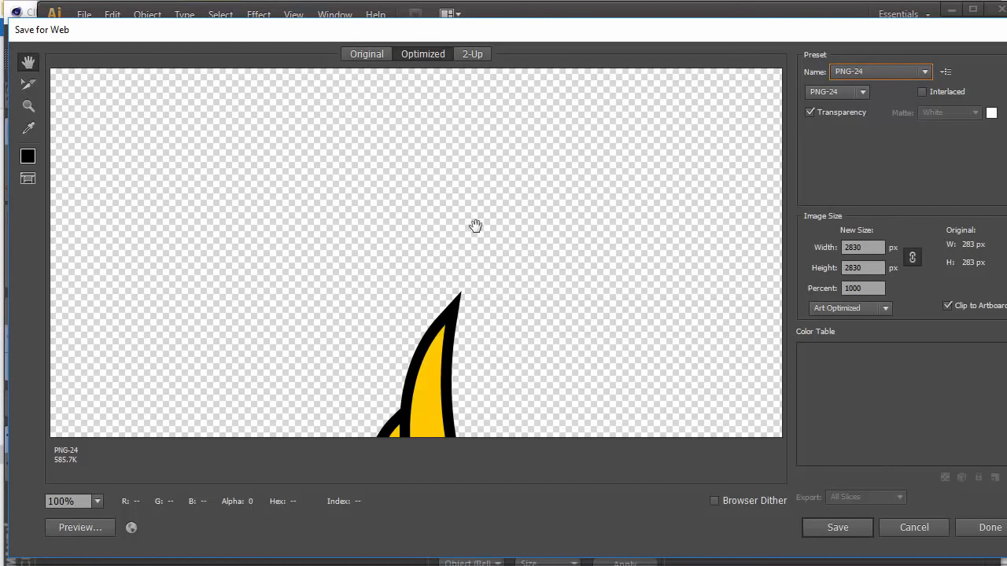
pyautogui.click(840, 529)
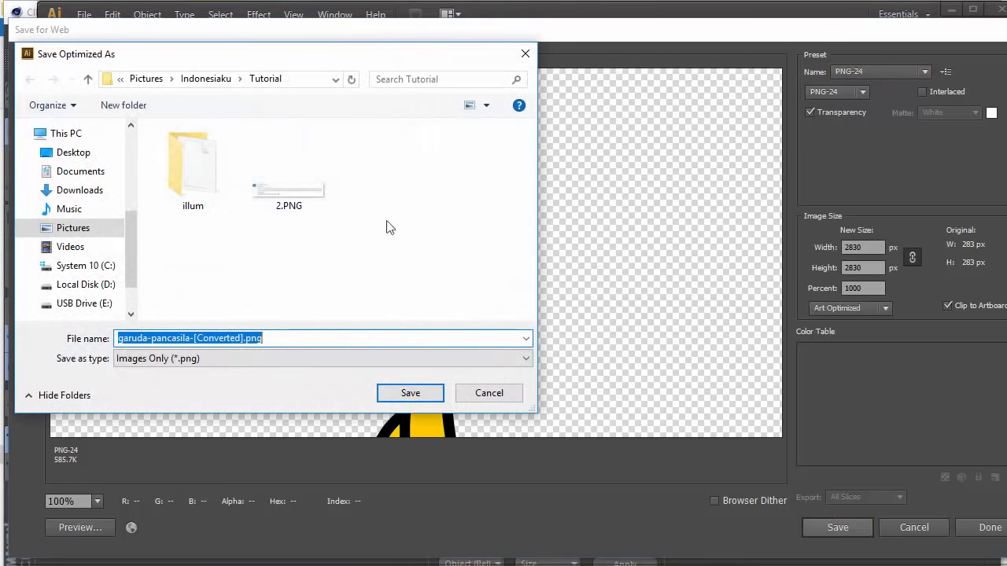
pyautogui.click(315, 338)
pyautogui.click(194, 338)
pyautogui.moveTo(193, 338); pyautogui.dragTo(245, 339)
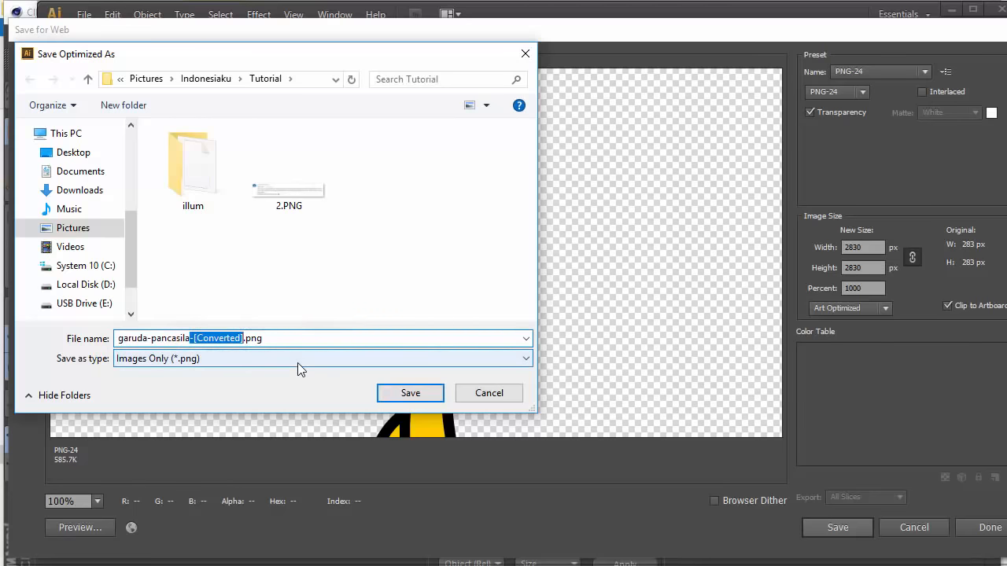
pyautogui.press('BackSpace')
pyautogui.click(408, 392)
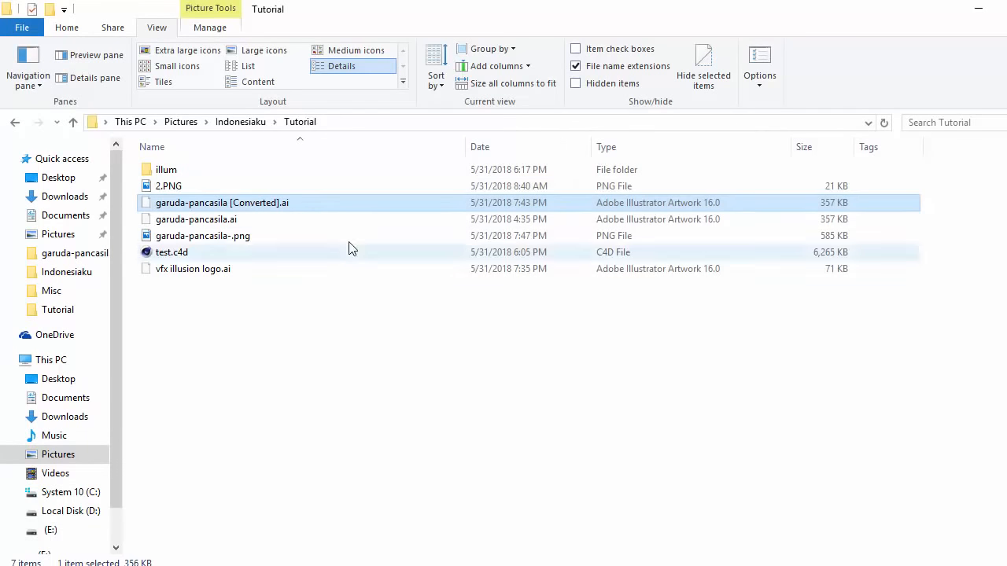
# - Enlarge the file thumbnails in the Tutorial folder and view the exported garuda-pancasila-.png image
pyautogui.keyDown('ctrl'); pyautogui.scroll(5, 489, 269); pyautogui.keyUp('ctrl')
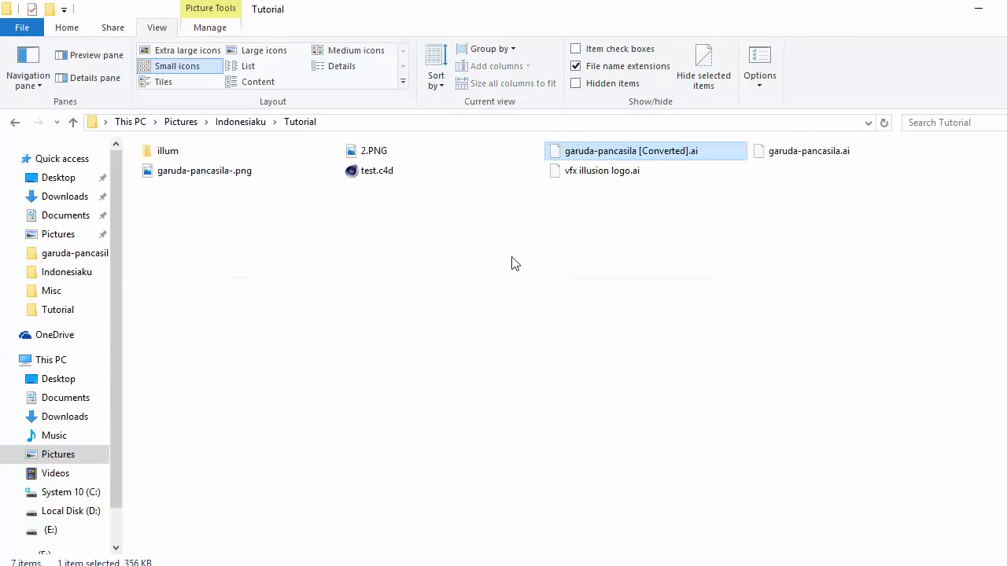
pyautogui.doubleClick(549, 188)
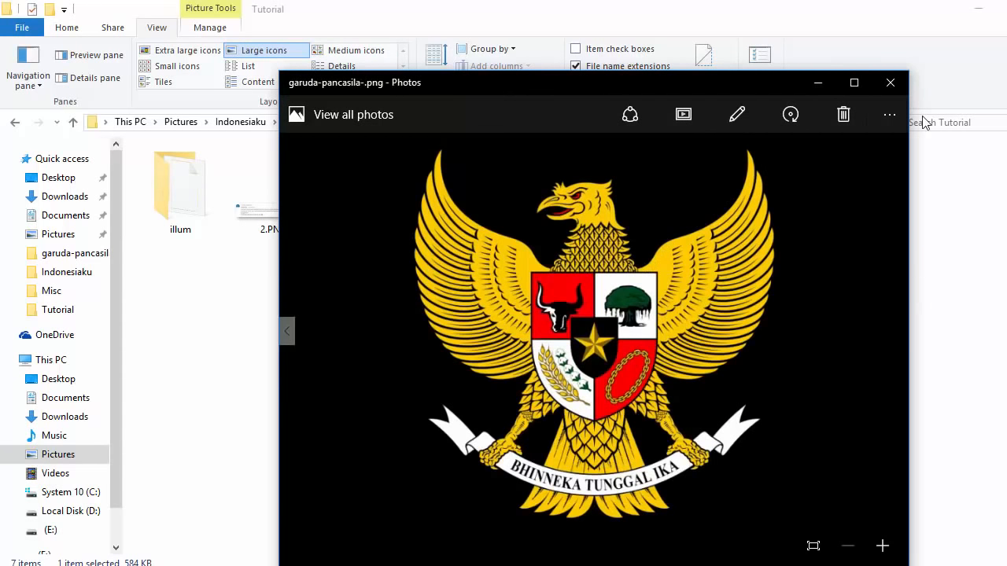
pyautogui.click(893, 82)
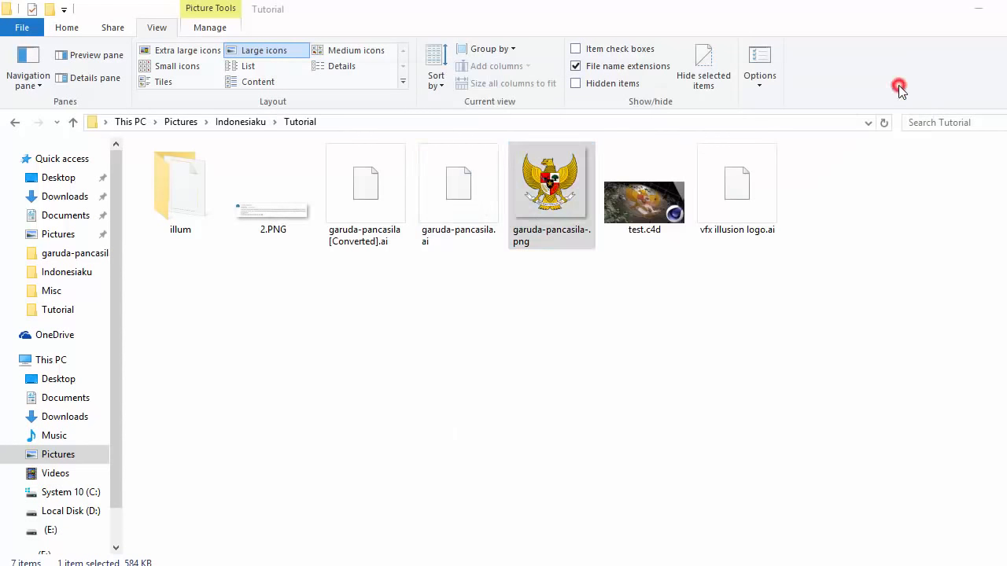
pyautogui.keyDown('ctrl'); pyautogui.scroll(5, 614, 249); pyautogui.keyUp('ctrl')
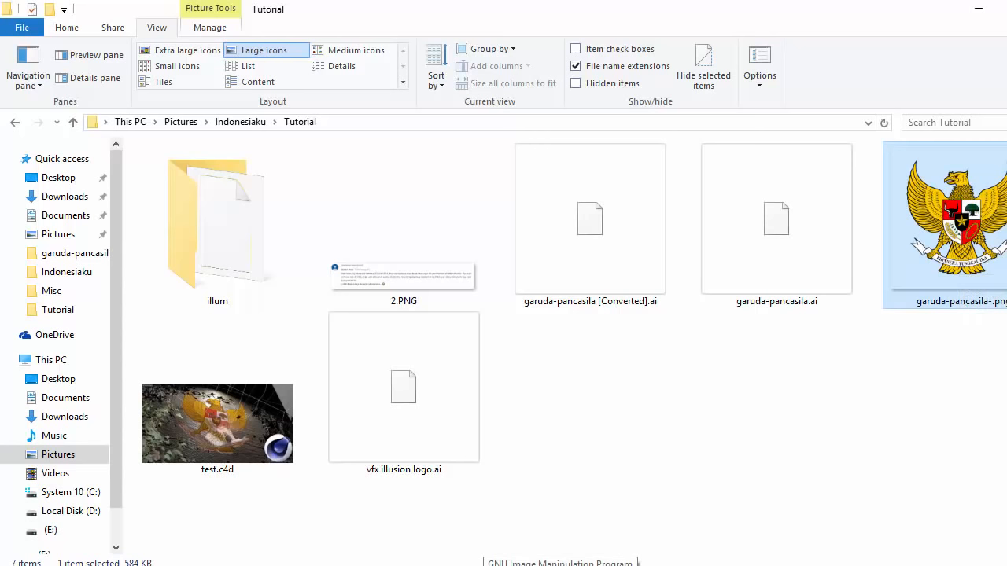
# - Launch GIMP and load garuda-pancasila-.png from the Tutorial folder into it
pyautogui.click(560, 565)
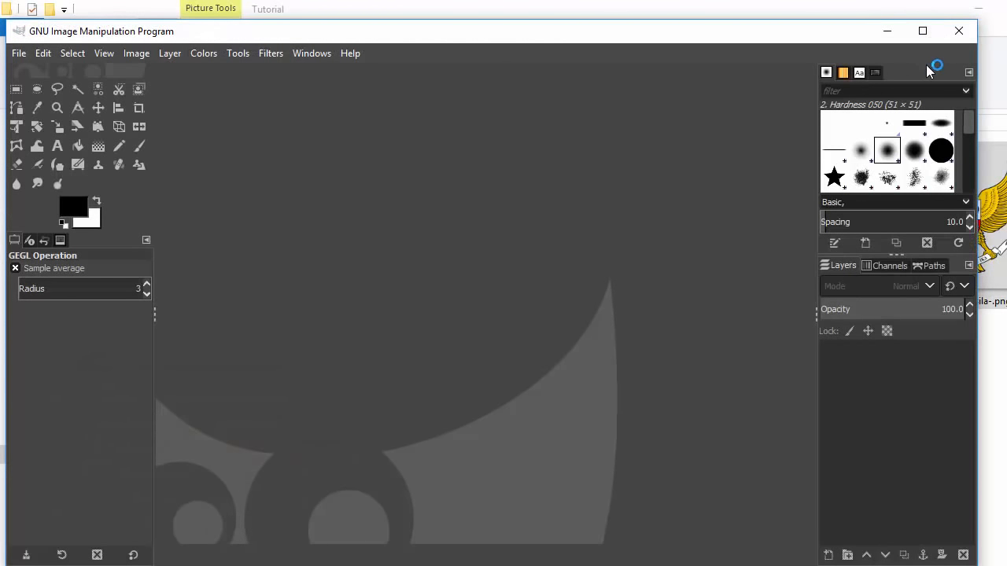
pyautogui.moveTo(992, 215); pyautogui.dragTo(565, 277)
pyautogui.click(204, 54)
pyautogui.moveTo(239, 53)
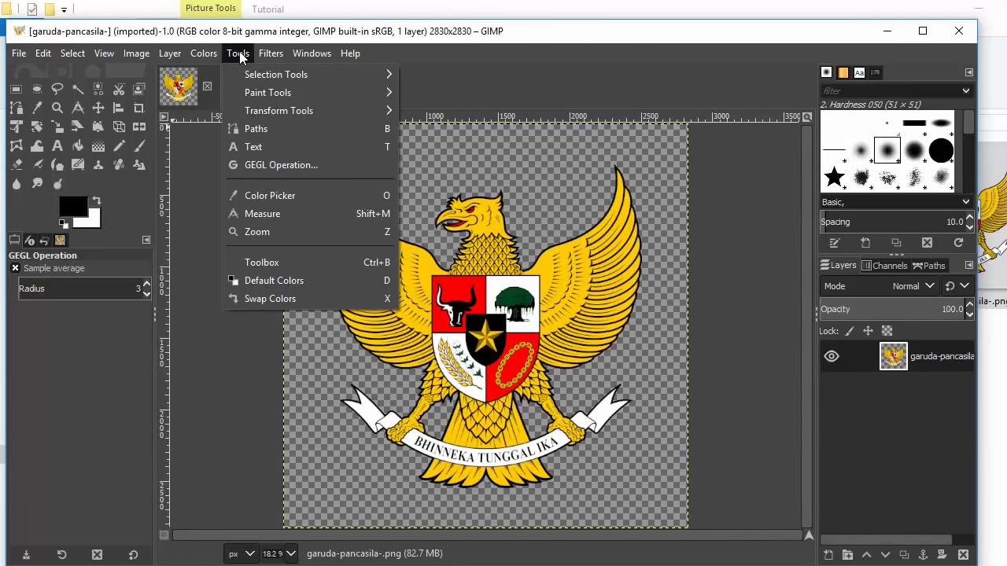
# - Colorize the emblem layer pure white so the whole bird becomes a solid silhouette
pyautogui.click(941, 354)
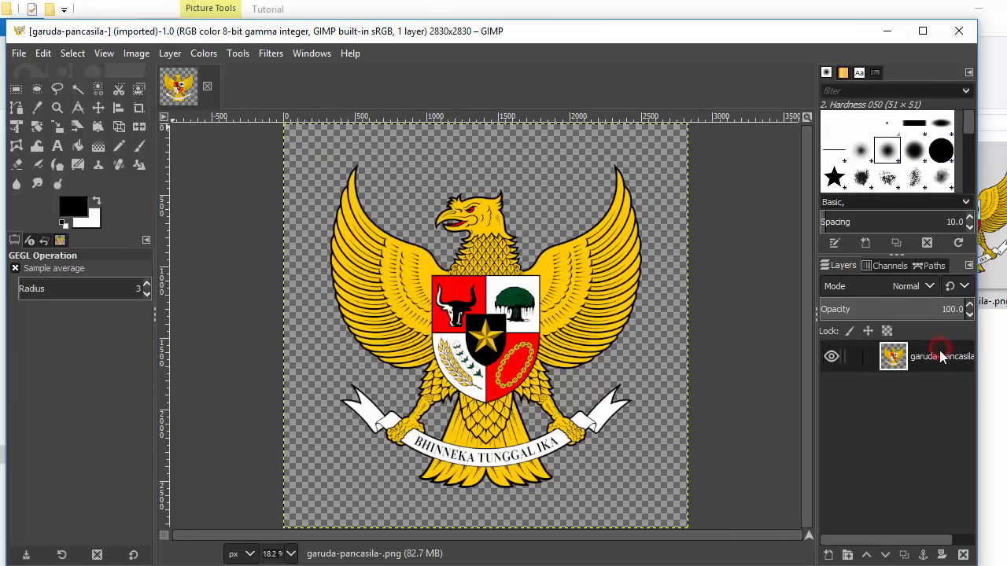
pyautogui.doubleClick(932, 359)
pyautogui.click(205, 55)
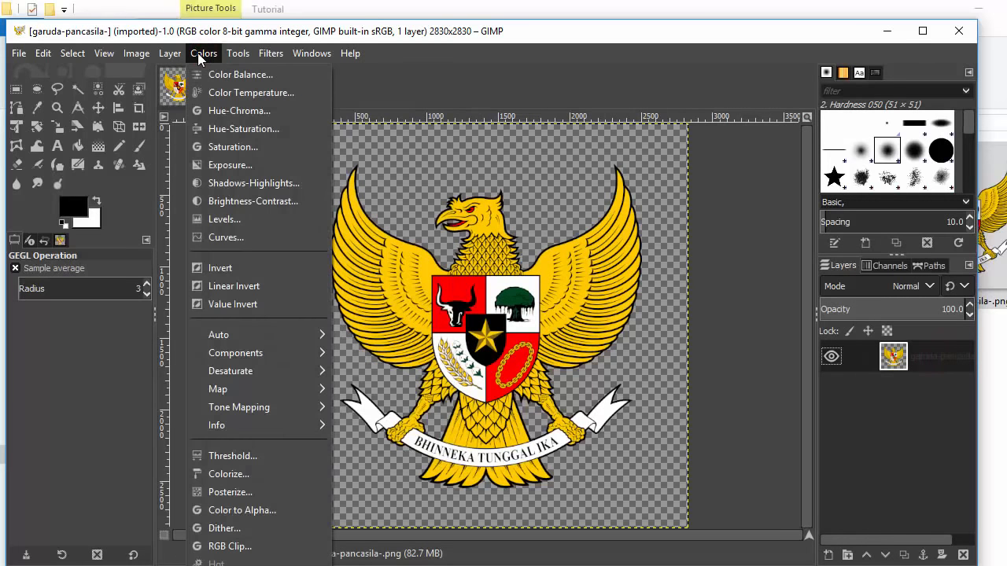
pyautogui.click(259, 474)
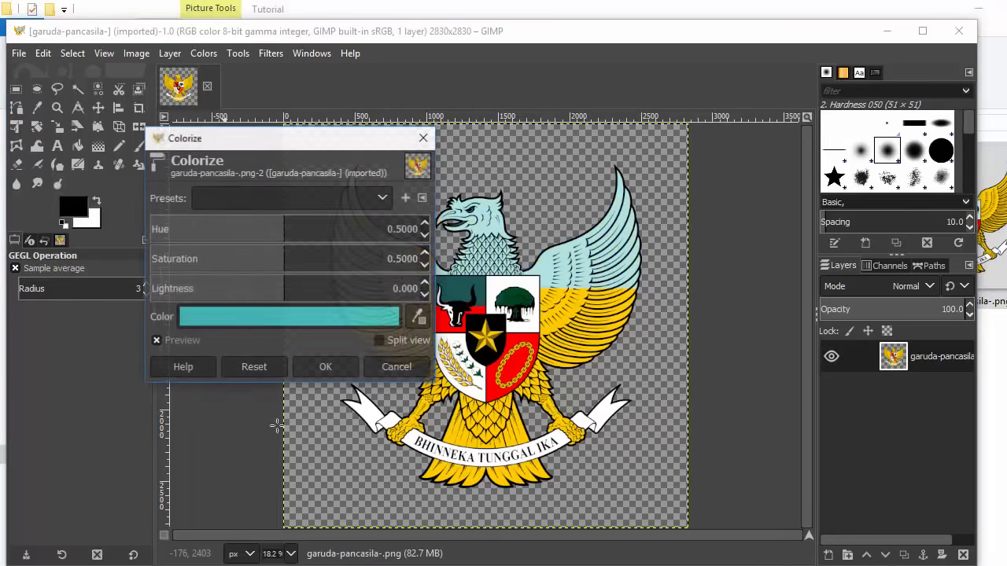
pyautogui.click(346, 317)
pyautogui.moveTo(236, 284); pyautogui.dragTo(163, 197)
pyautogui.click(381, 449)
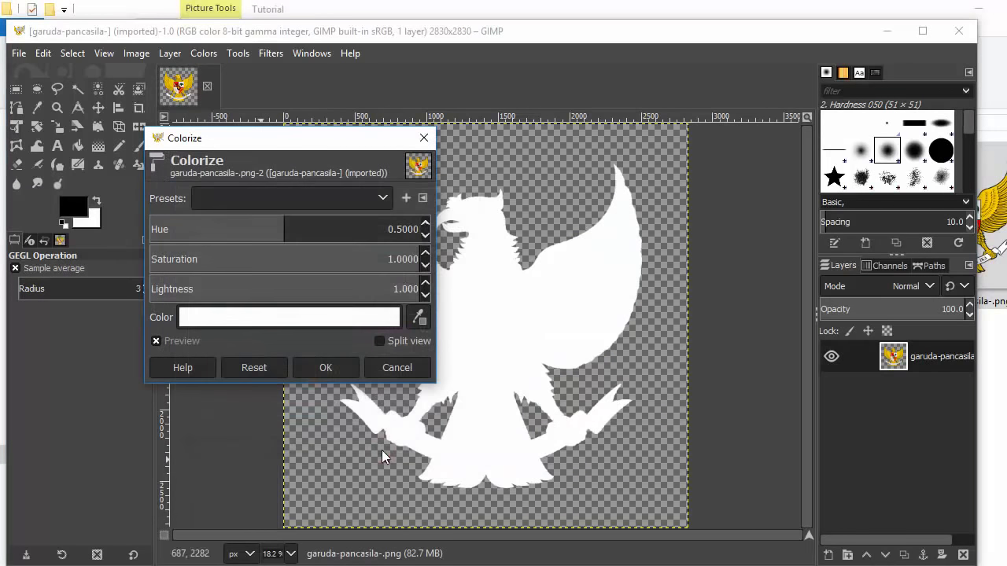
pyautogui.click(315, 372)
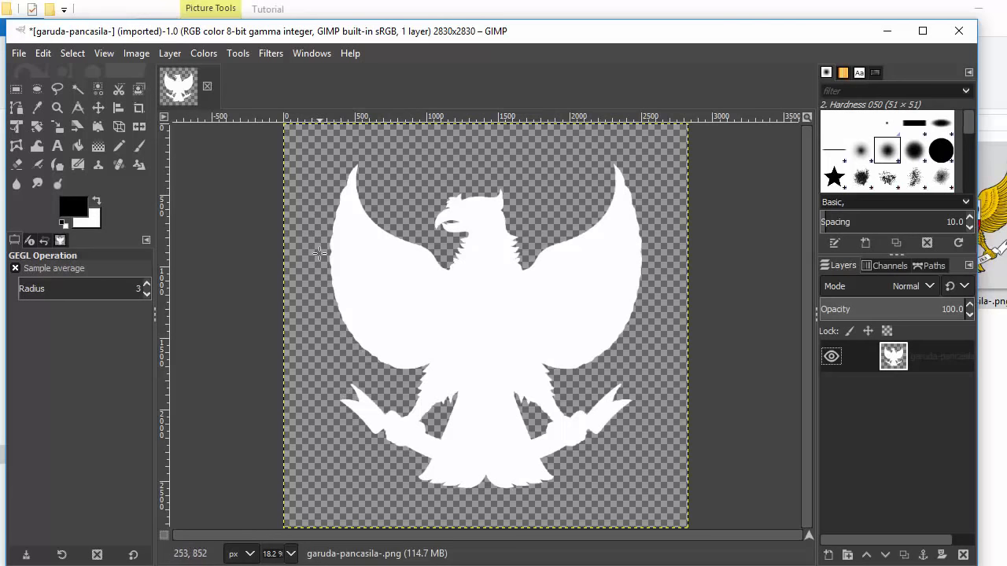
# - Start exporting the white silhouette and choose PNG image as its file type
pyautogui.click(19, 53)
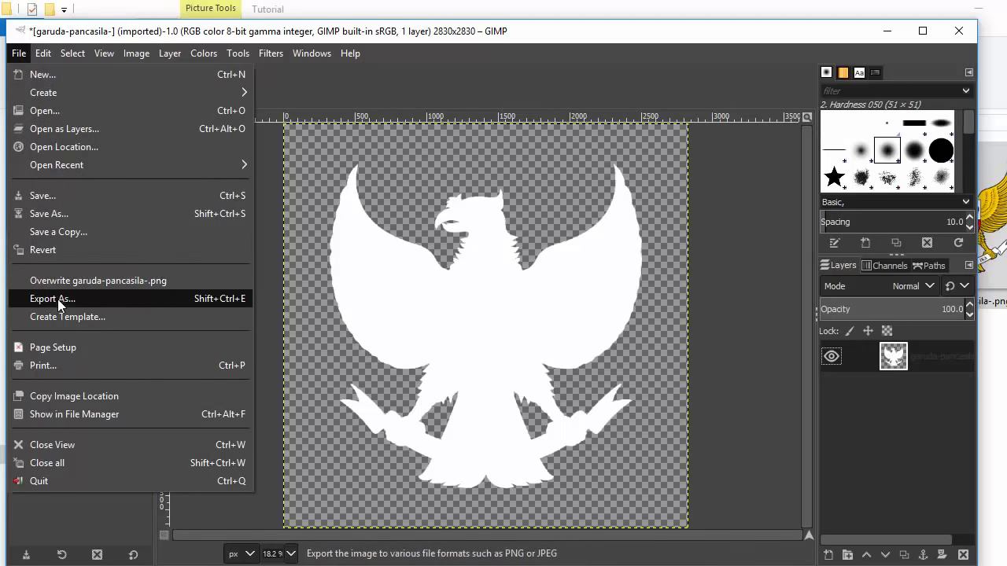
pyautogui.click(59, 304)
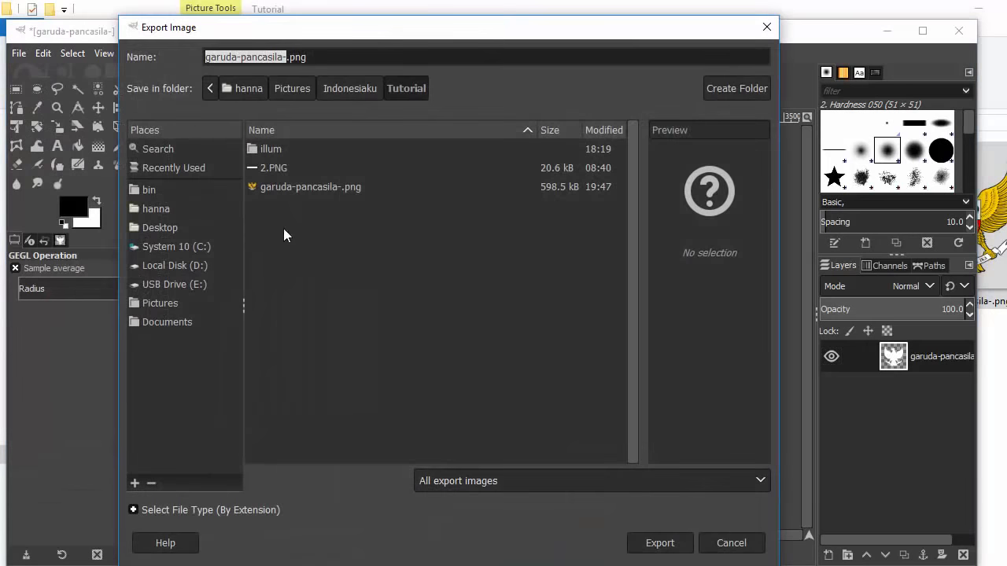
pyautogui.click(210, 510)
pyautogui.scroll(-5, 180, 464)
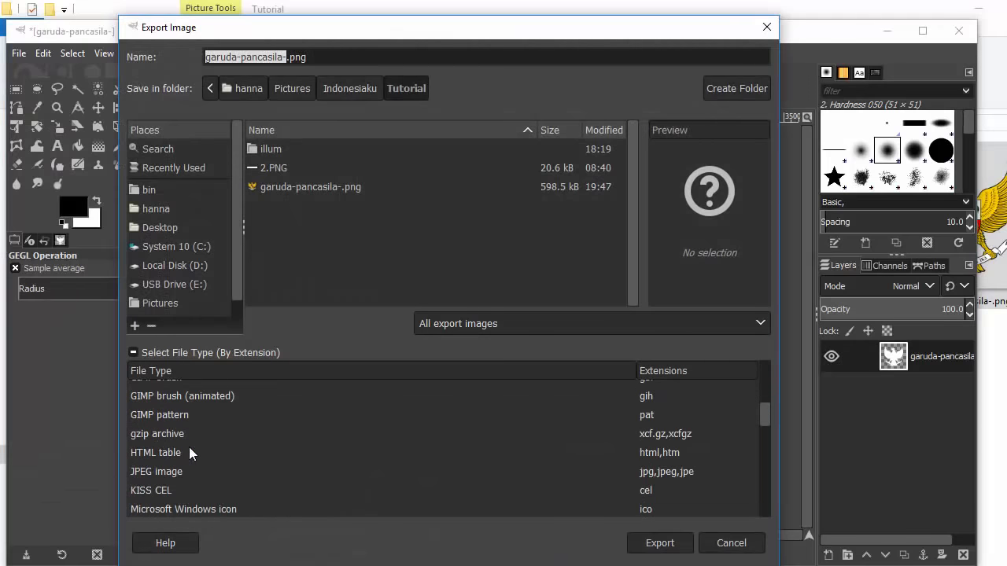
pyautogui.scroll(-3, 174, 454)
pyautogui.scroll(-1, 171, 468)
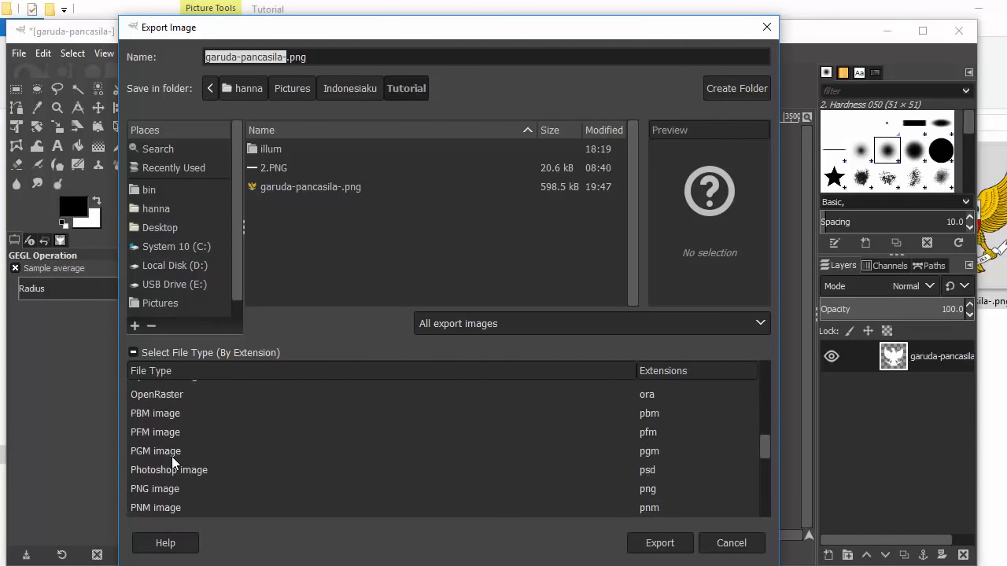
pyautogui.scroll(-1, 171, 483)
pyautogui.click(173, 465)
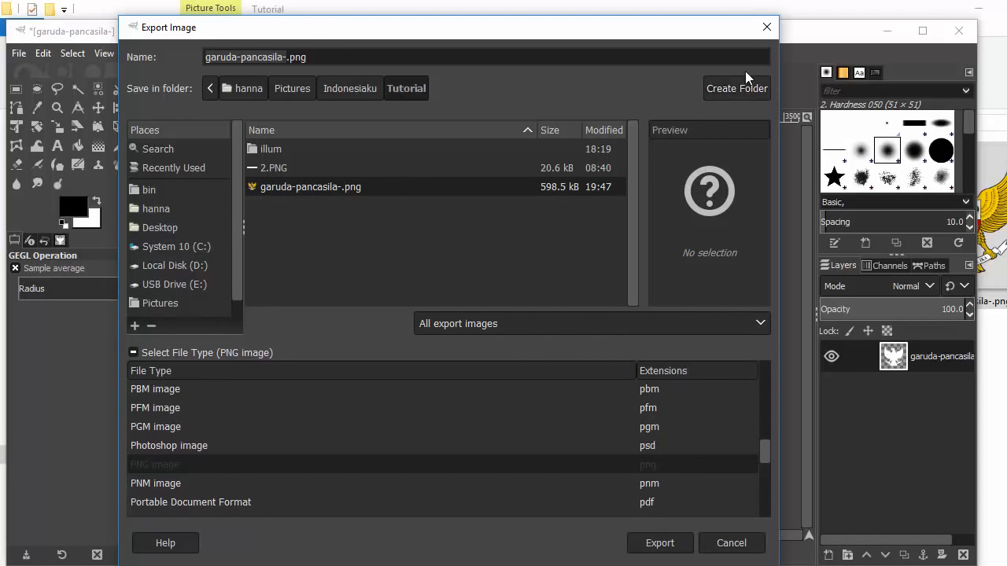
# - Name the export garuda-pancasila_alpha Chanel-.png and export it with the default PNG options
pyautogui.click(284, 57)
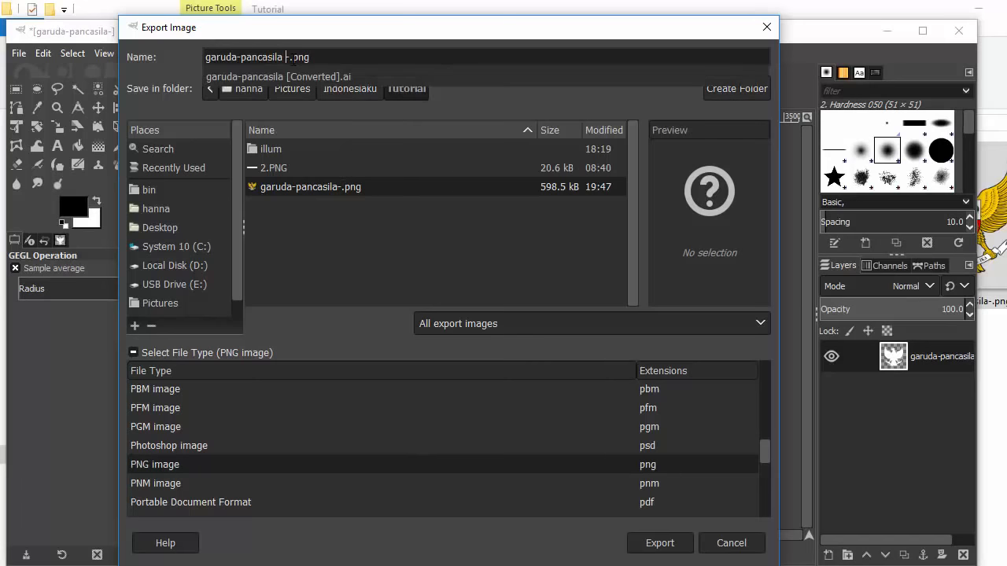
pyautogui.press('BackSpace')
pyautogui.write('_ai')
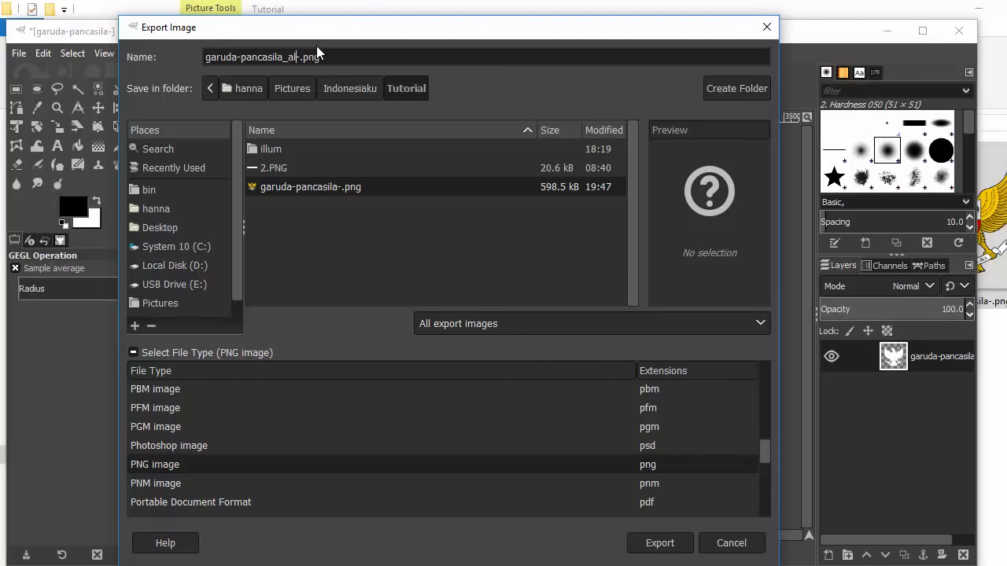
pyautogui.write('hanel')
pyautogui.click(657, 543)
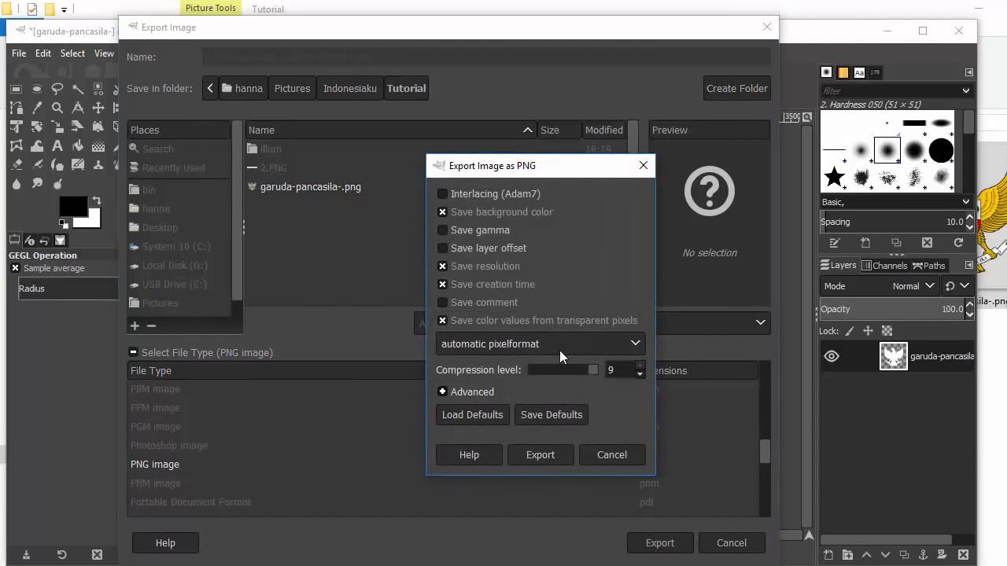
pyautogui.click(539, 455)
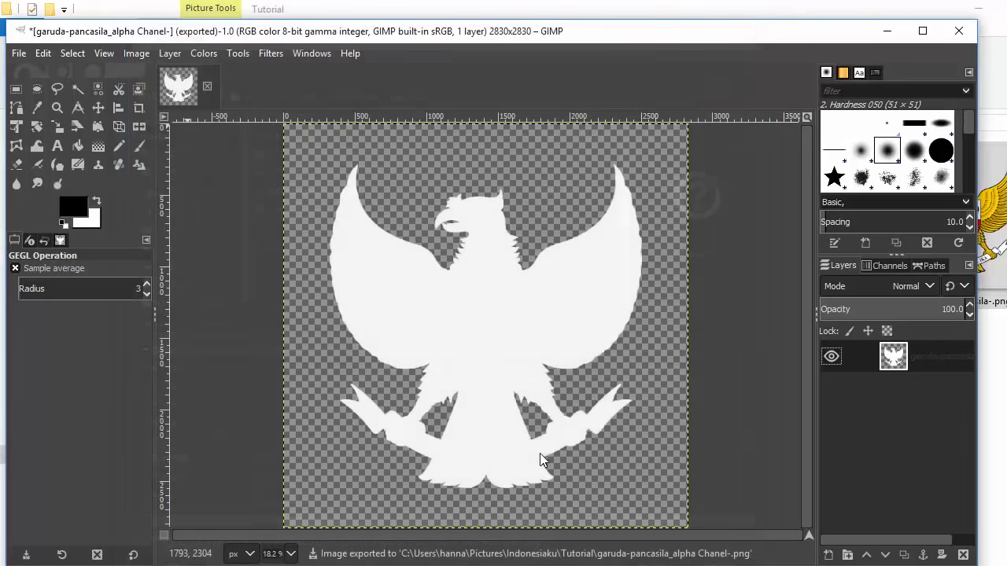
# - Minimize GIMP, view garuda-pancasila_alpha Chanel-.png from the Tutorial folder and close the preview
pyautogui.click(886, 31)
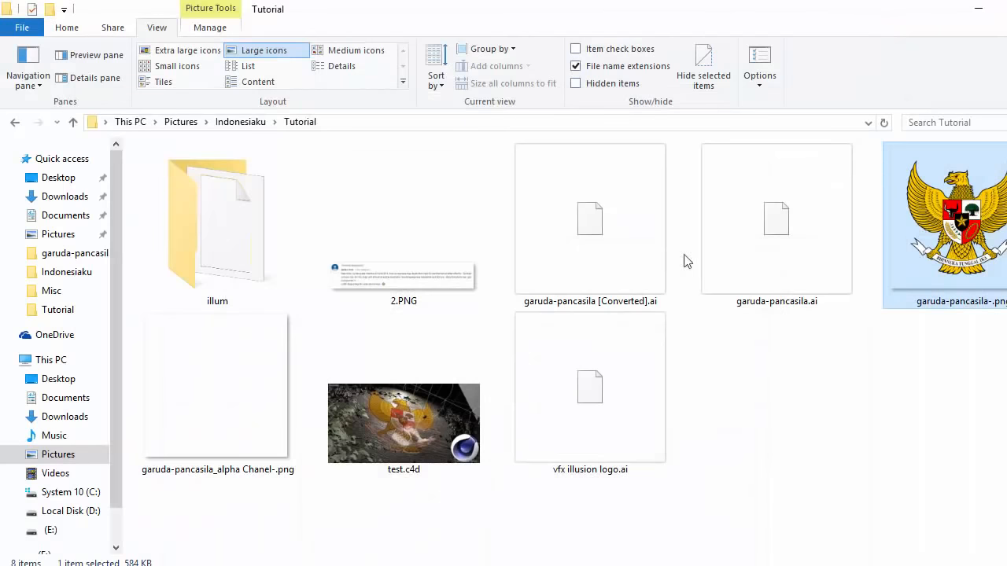
pyautogui.doubleClick(238, 414)
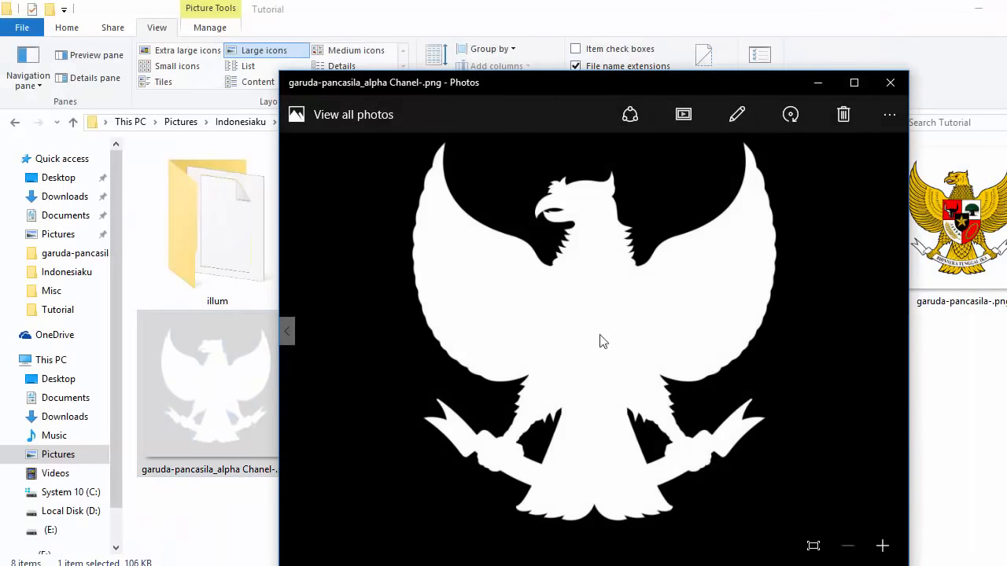
pyautogui.click(897, 82)
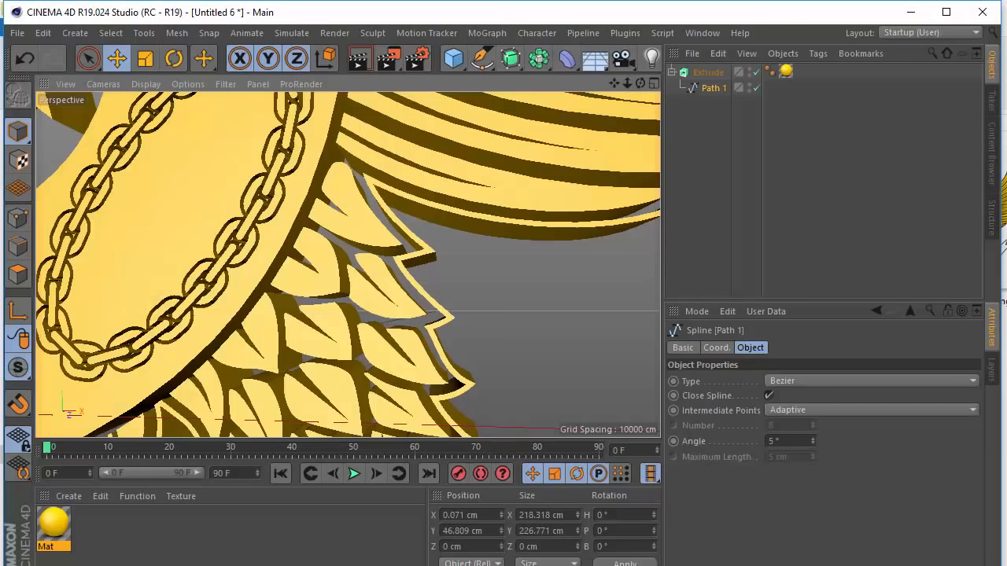
# - Switch to Cinema 4D and create a new empty project
pyautogui.scroll(-6, 435, 240)
pyautogui.click(24, 35)
pyautogui.click(35, 61)
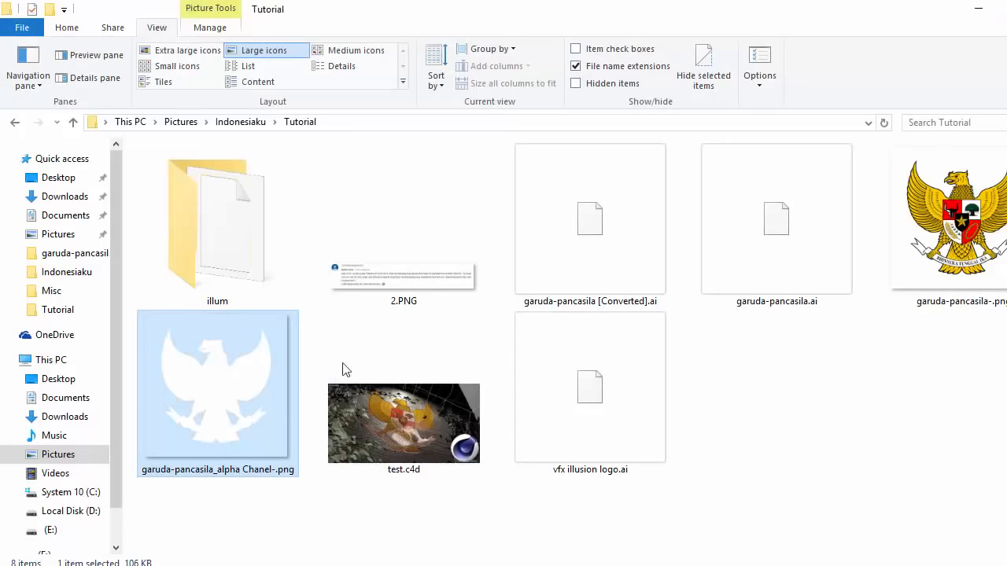
# - Locate the alpha channel PNG in the Tutorial folder, return to Cinema 4D and add a Vectorizer spline object
pyautogui.moveTo(291, 378); pyautogui.dragTo(236, 410)
pyautogui.hotkey('alt', 'Tab')
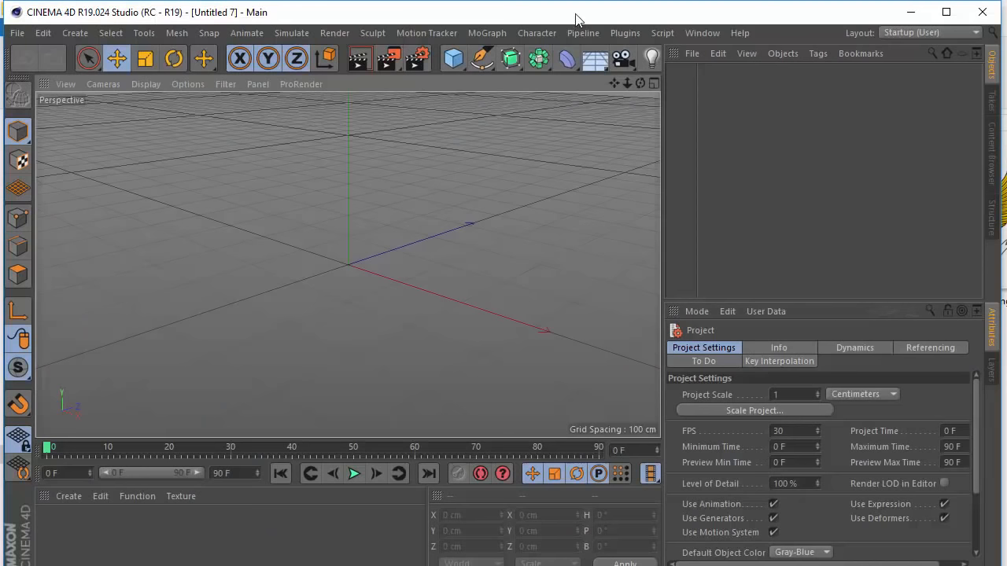
pyautogui.click(482, 59)
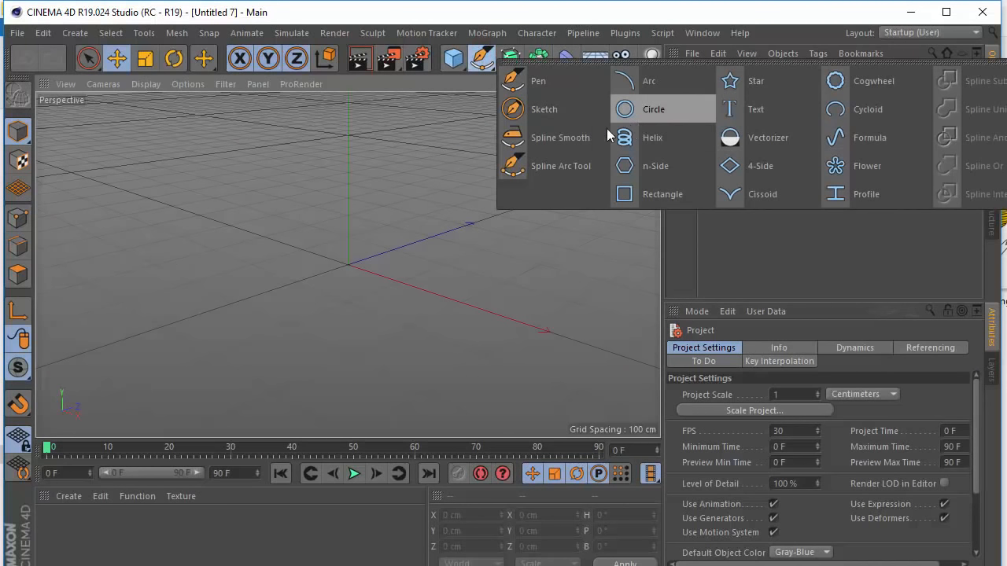
pyautogui.click(754, 148)
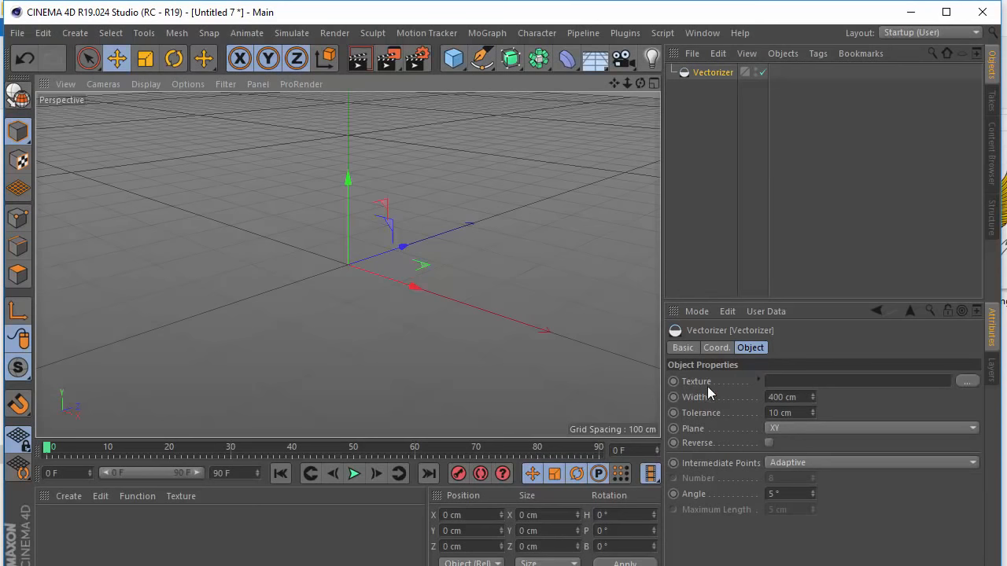
# - Load garuda-pancasila_alpha Chanel-.png from the Tutorial folder as the Vectorizer's texture
pyautogui.click(968, 382)
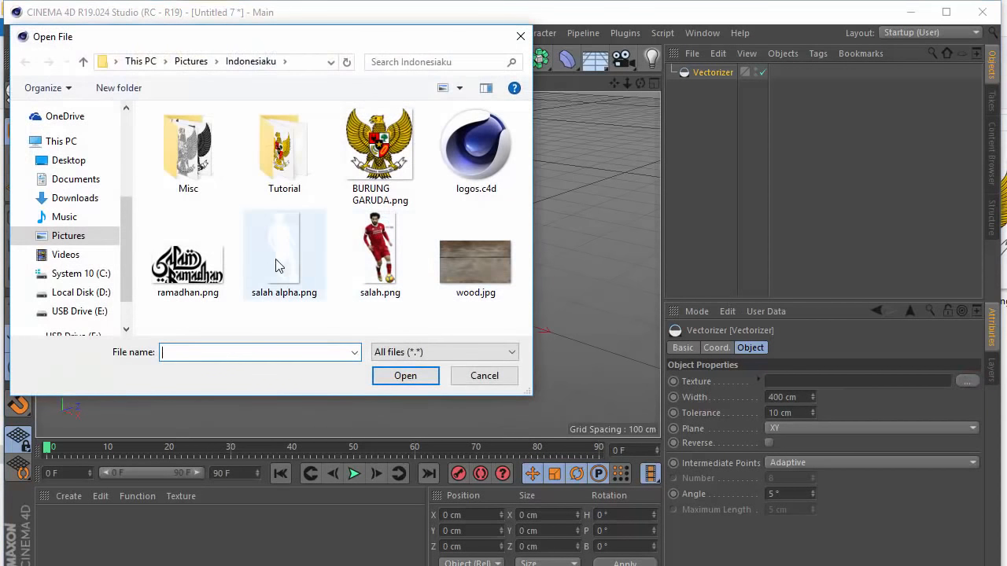
pyautogui.doubleClick(277, 154)
pyautogui.click(313, 277)
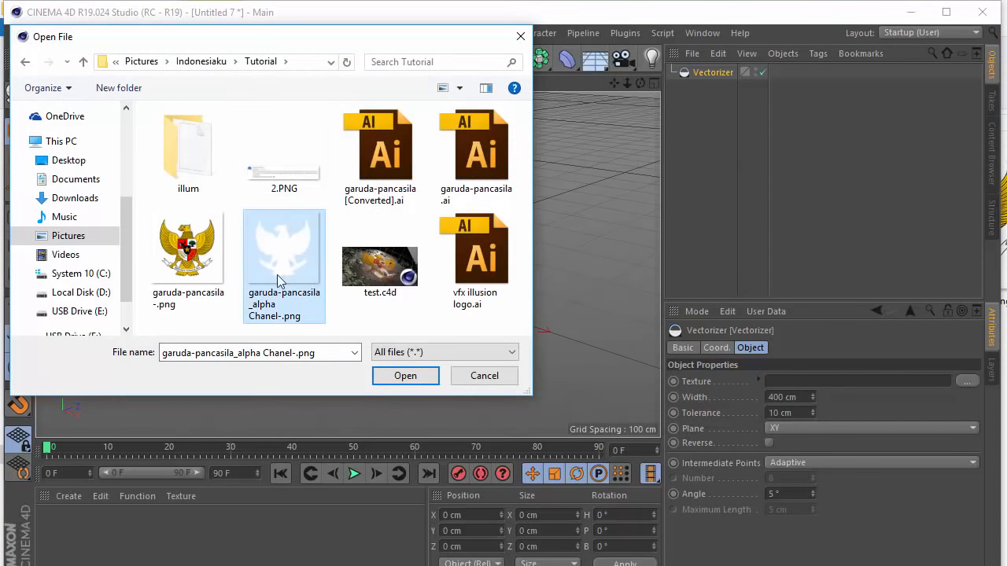
pyautogui.click(414, 377)
pyautogui.click(619, 346)
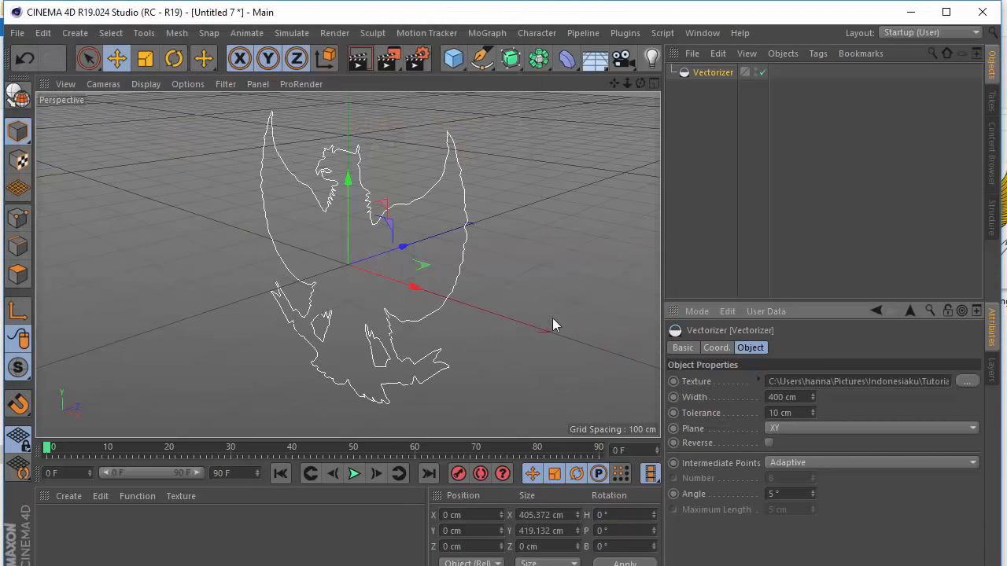
# - Add an Extrude generator and nest the Vectorizer spline under it to give the emblem thickness
pyautogui.keyDown('alt'); pyautogui.moveTo(414, 177); pyautogui.dragTo(370, 197); pyautogui.keyUp('alt')
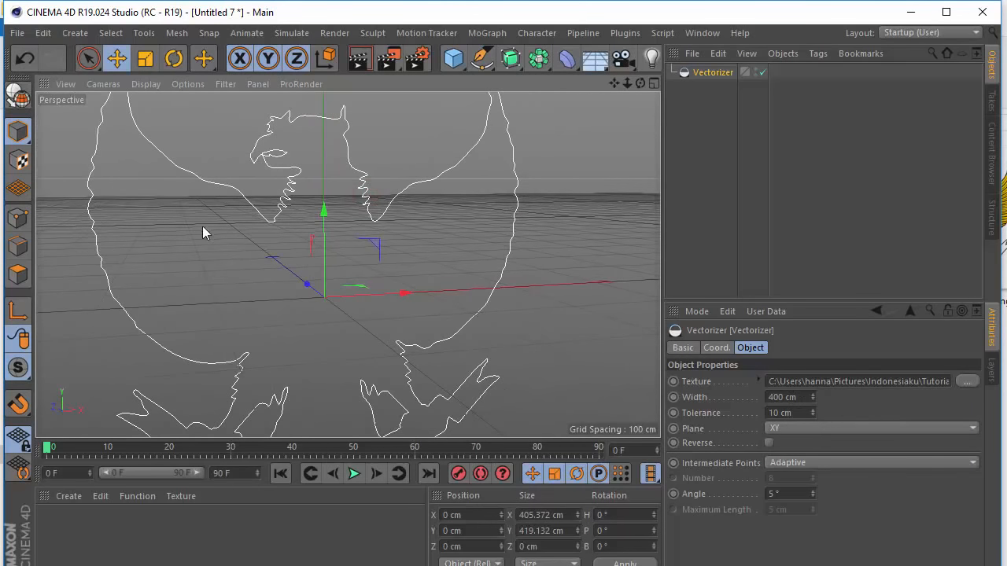
pyautogui.keyDown('alt'); pyautogui.moveTo(202, 226); pyautogui.dragTo(383, 195); pyautogui.keyUp('alt')
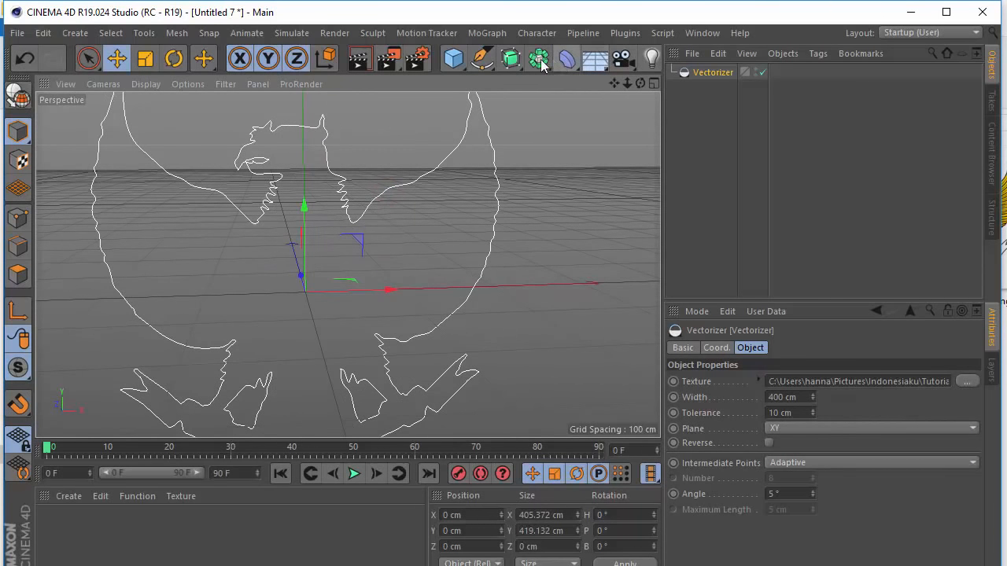
pyautogui.moveTo(510, 57); pyautogui.dragTo(700, 74)
pyautogui.click(666, 82)
pyautogui.click(708, 71)
pyautogui.keyDown('alt'); pyautogui.moveTo(425, 200); pyautogui.dragTo(336, 205); pyautogui.keyUp('alt')
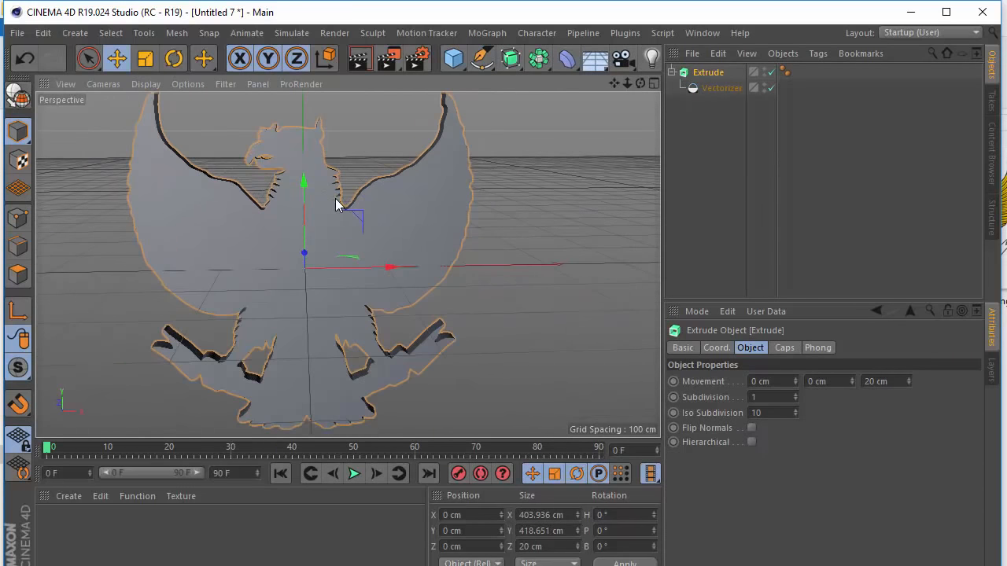
# - Create a new material and assign garuda-pancasila-.png from the Tutorial folder as its Color texture
pyautogui.doubleClick(99, 528)
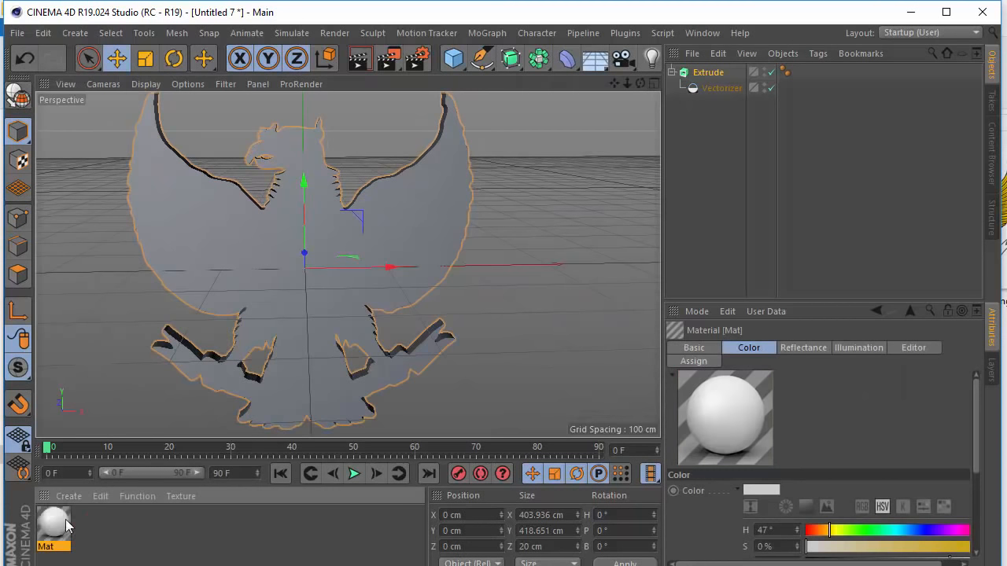
pyautogui.doubleClick(54, 527)
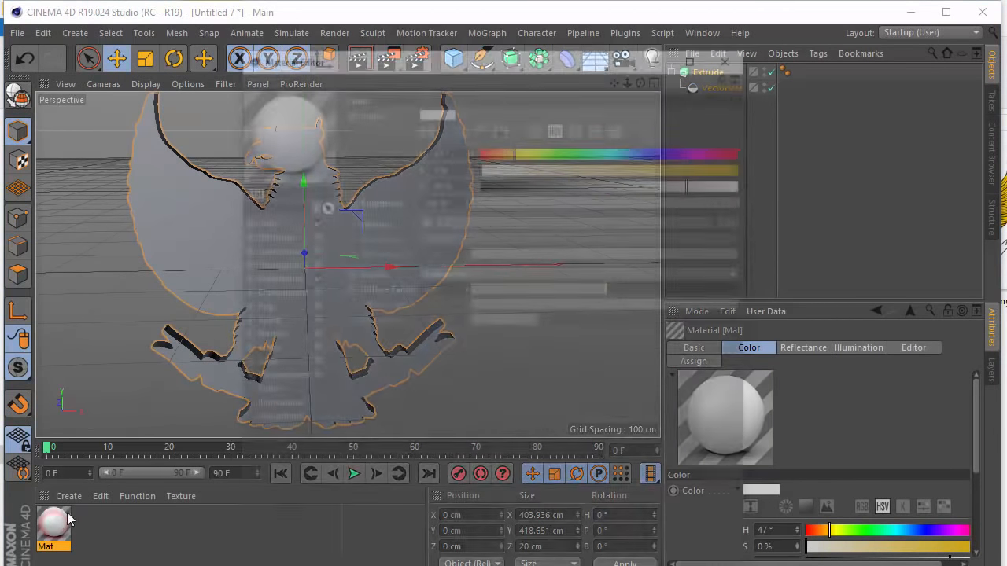
pyautogui.hotkey('alt', 'Tab')
pyautogui.moveTo(954, 261); pyautogui.dragTo(608, 487)
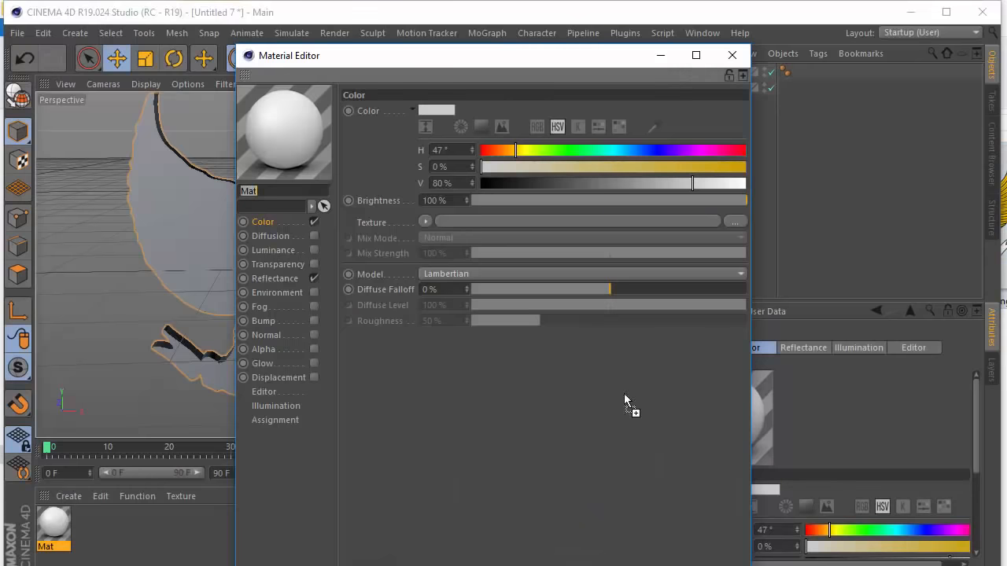
pyautogui.moveTo(607, 205); pyautogui.dragTo(593, 218)
pyautogui.click(629, 354)
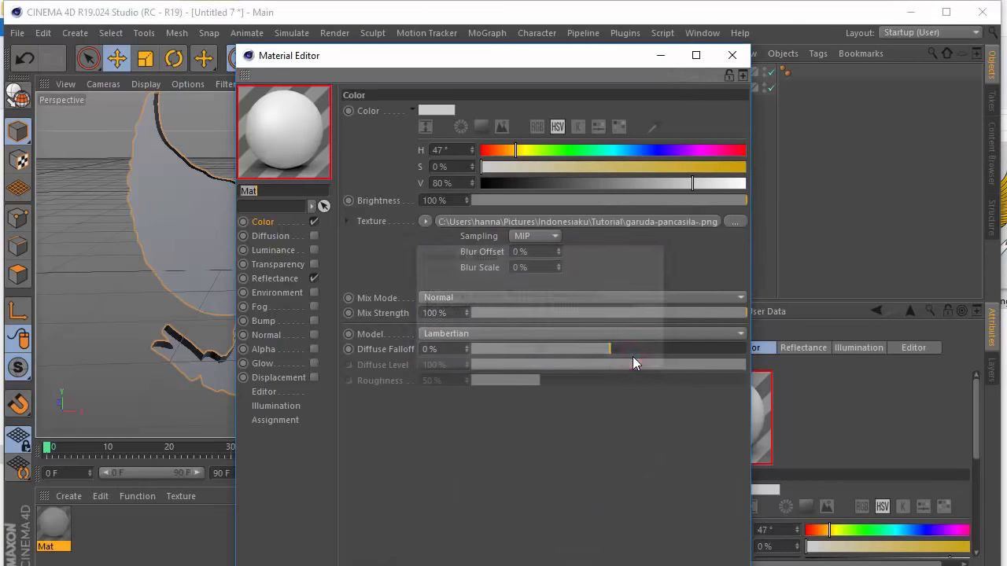
# - Close the Material Editor and apply the material to the extruded emblem
pyautogui.click(731, 55)
pyautogui.moveTo(58, 531); pyautogui.dragTo(307, 252)
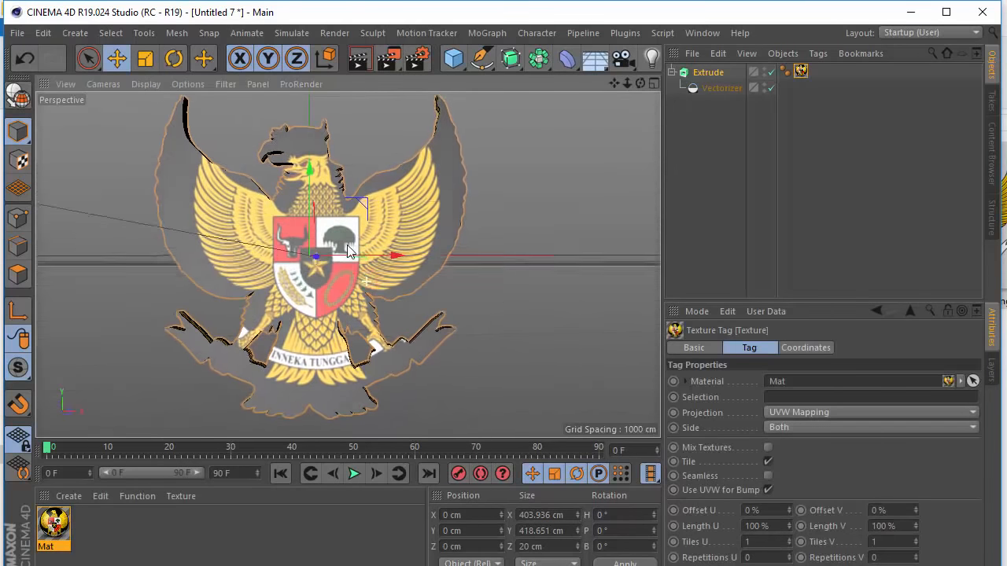
pyautogui.scroll(2, 371, 245)
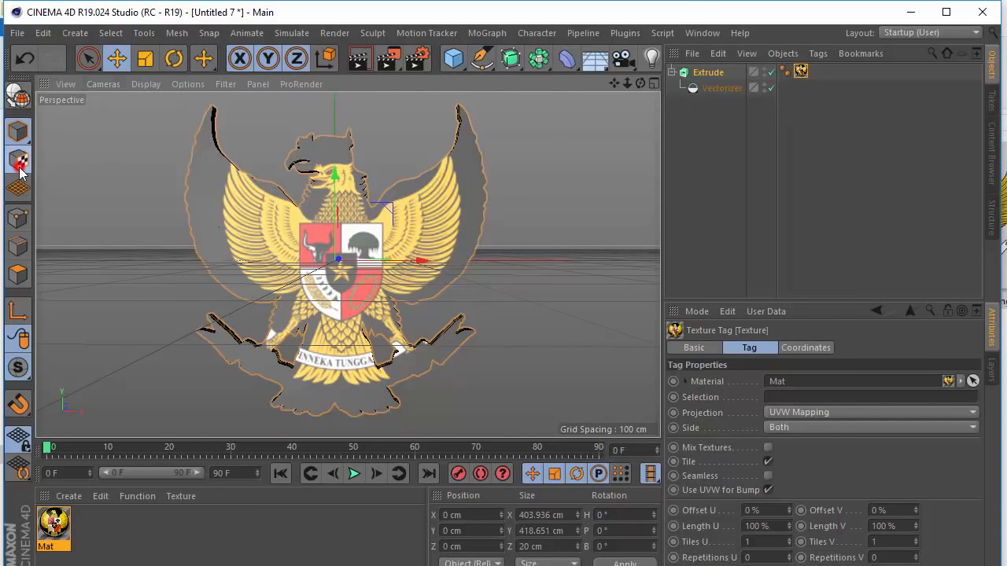
# - Enable Texture mode and scale the emblem texture to about 108.2% horizontally and 111.8% vertically
pyautogui.click(20, 160)
pyautogui.click(144, 63)
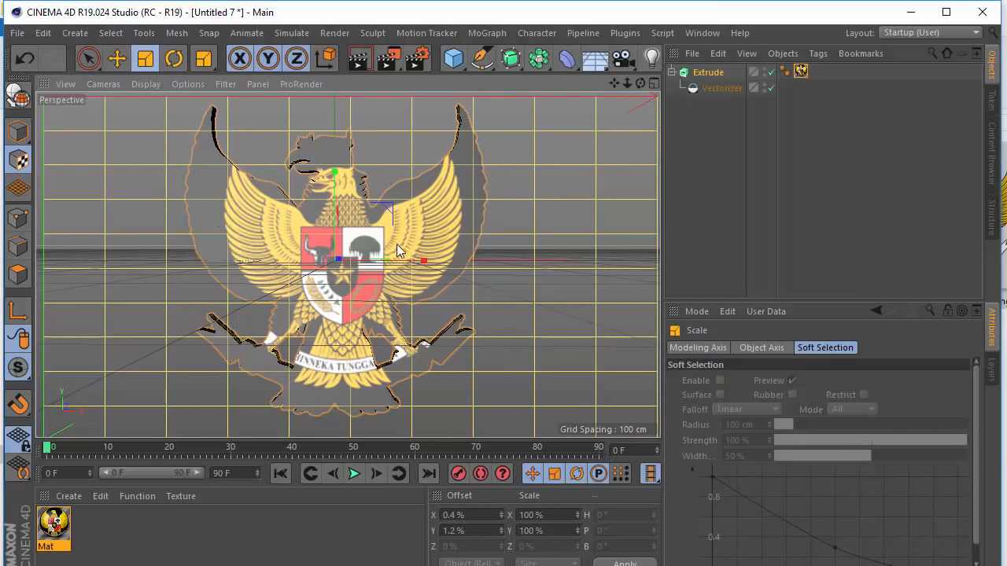
pyautogui.moveTo(397, 264)
pyautogui.mouseDown()
pyautogui.moveTo(423, 268)
pyautogui.moveTo(403, 264)
pyautogui.moveTo(415, 263)
pyautogui.mouseUp()
pyautogui.hotkey('ctrl', 'z')
pyautogui.moveTo(337, 211); pyautogui.dragTo(335, 248)
pyautogui.moveTo(337, 178)
pyautogui.mouseDown()
pyautogui.moveTo(337, 143)
pyautogui.moveTo(337, 190)
pyautogui.mouseUp()
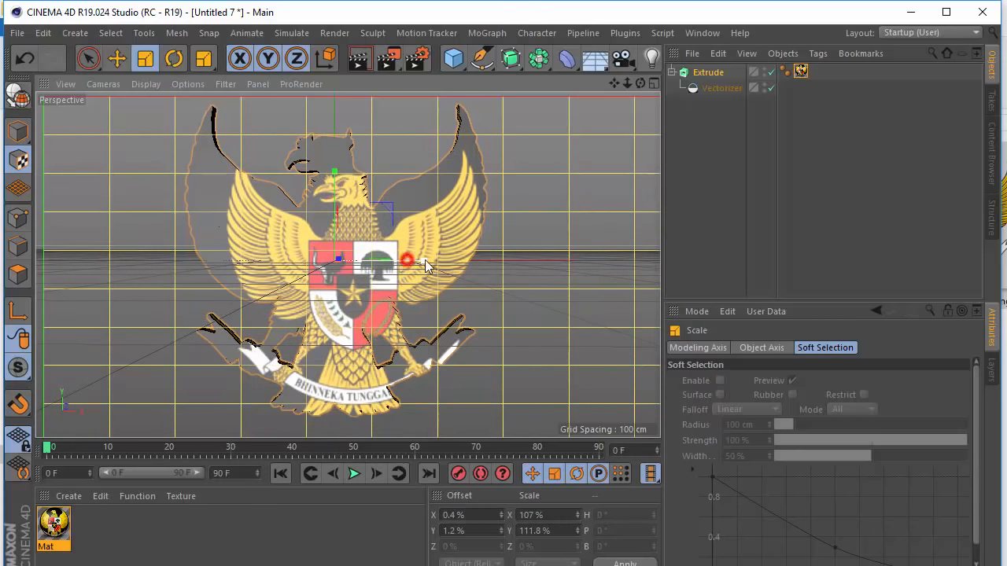
pyautogui.moveTo(424, 260); pyautogui.dragTo(425, 261)
# - In the Extrude's texture tag, set Length V as driver and Length U as absolutely driven by it
pyautogui.click(707, 71)
pyautogui.click(800, 71)
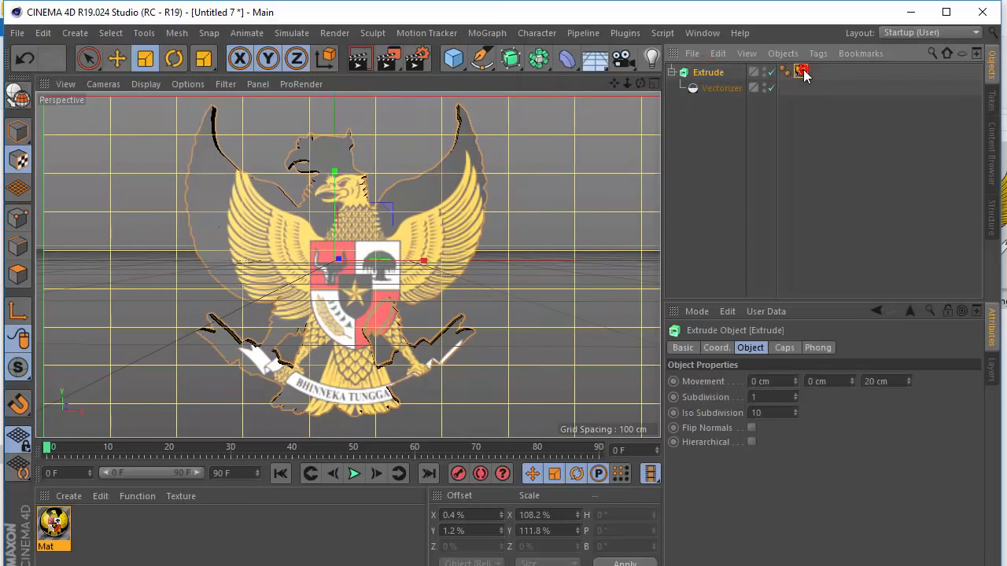
pyautogui.rightClick(842, 533)
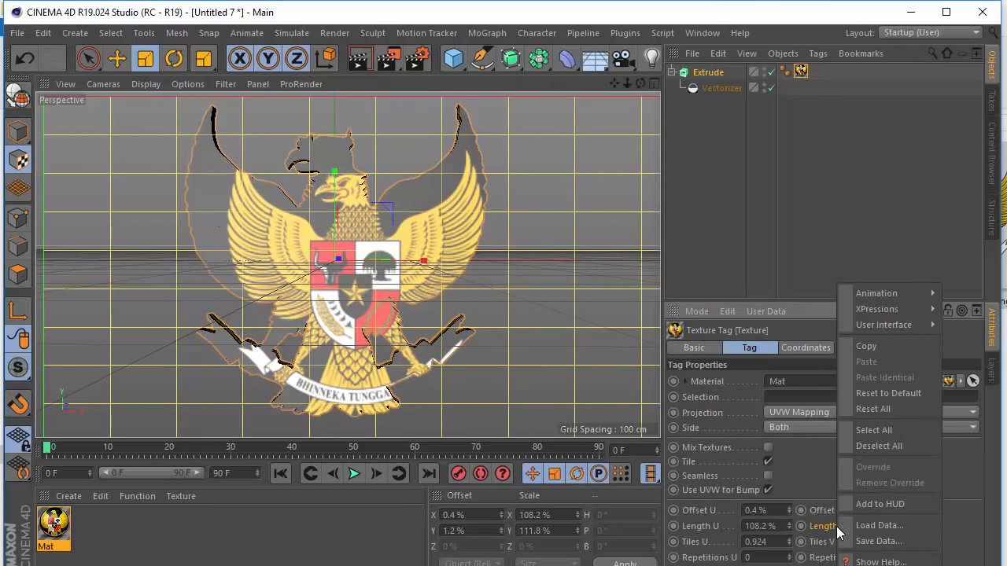
pyautogui.moveTo(889, 309)
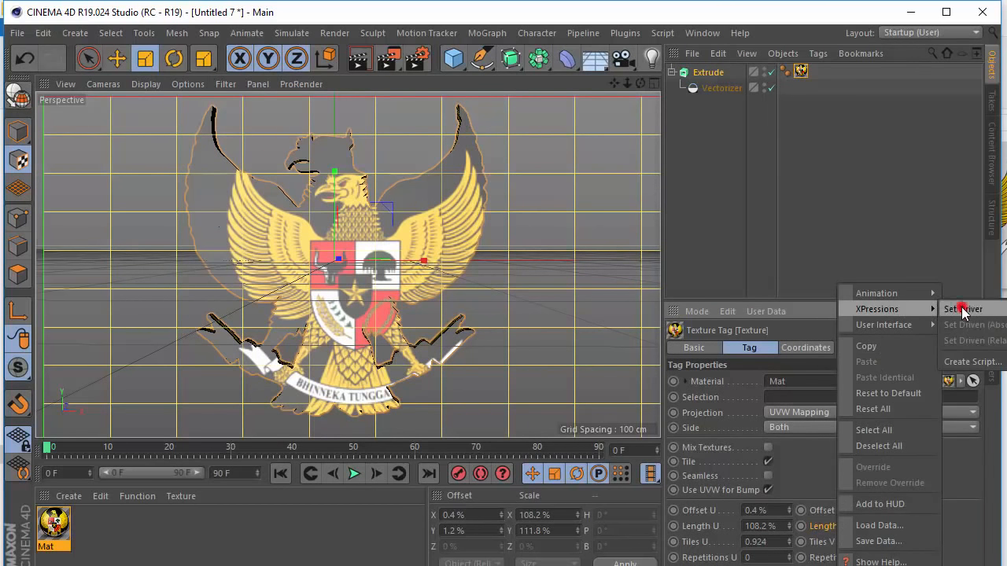
pyautogui.click(963, 309)
pyautogui.rightClick(717, 535)
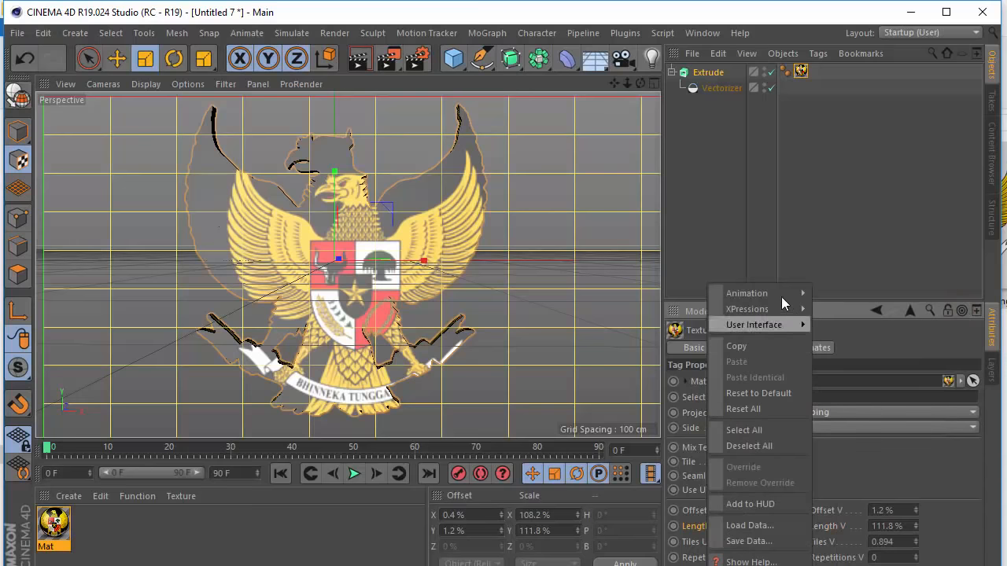
pyautogui.moveTo(783, 308)
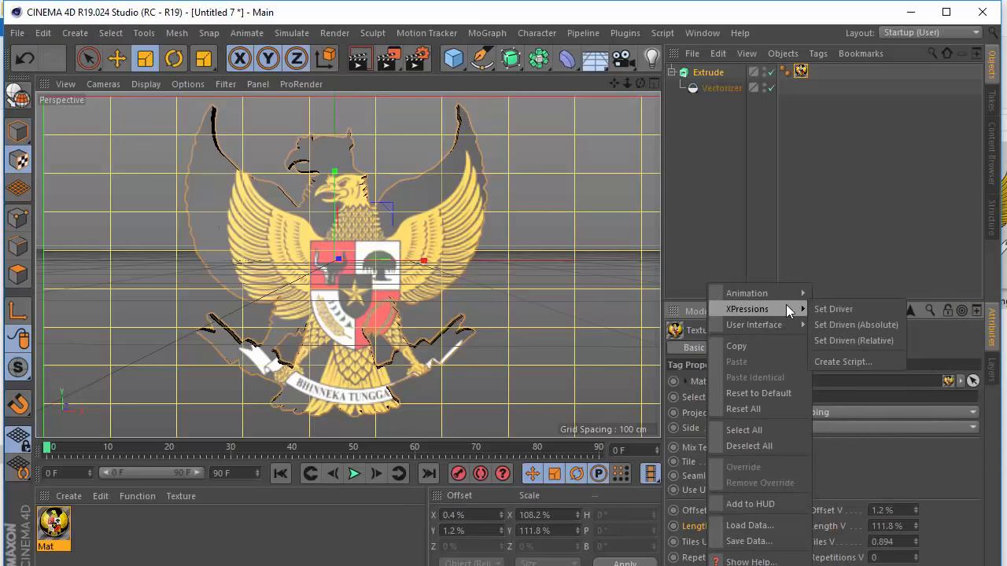
pyautogui.click(849, 323)
# - Set the linked texture lengths to 118.8% and move the texture to about -12.2% U and -9% V offset
pyautogui.moveTo(915, 526); pyautogui.dragTo(915, 504)
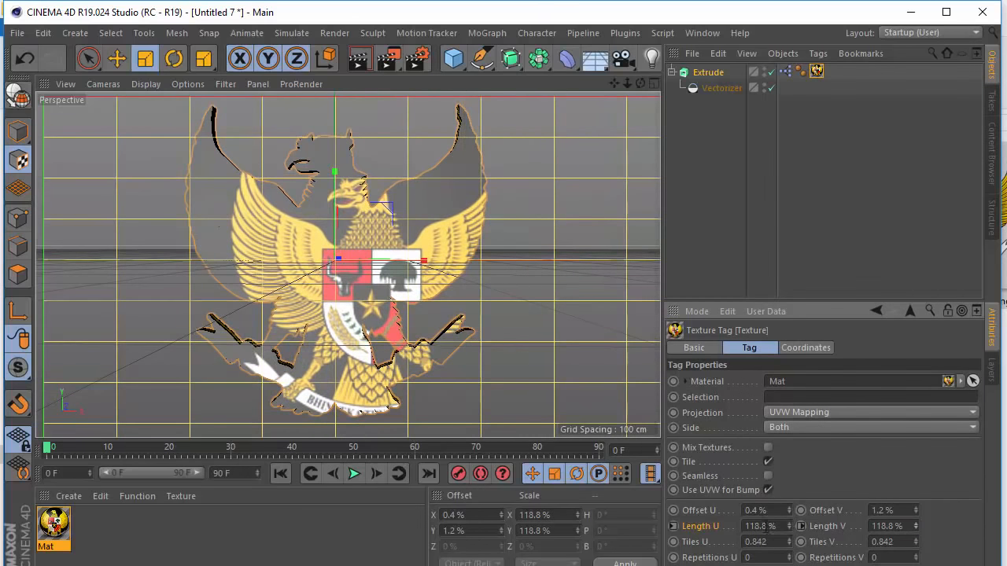
pyautogui.click(898, 525)
pyautogui.click(759, 525)
pyautogui.click(116, 58)
pyautogui.moveTo(372, 300); pyautogui.dragTo(336, 286)
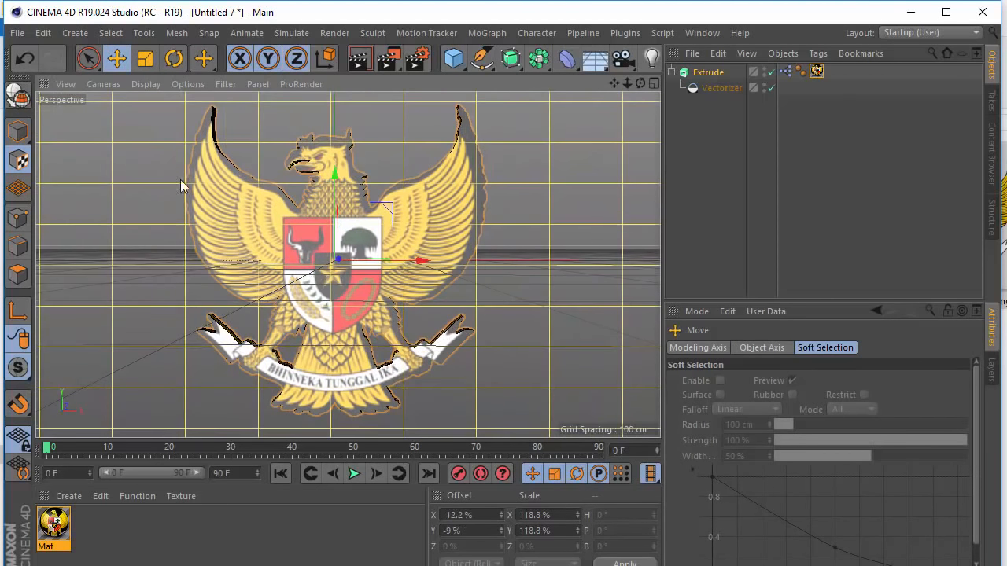
# - Switch to the Front view and nudge the texture horizontally to about -11.6% U offset
pyautogui.click(110, 84)
pyautogui.click(114, 219)
pyautogui.scroll(2, 314, 283)
pyautogui.scroll(-1, 320, 286)
pyautogui.moveTo(438, 266); pyautogui.dragTo(437, 265)
# - Show the texture tag's properties and shift the texture to about -10.8% U and -10.6% V offset
pyautogui.click(816, 71)
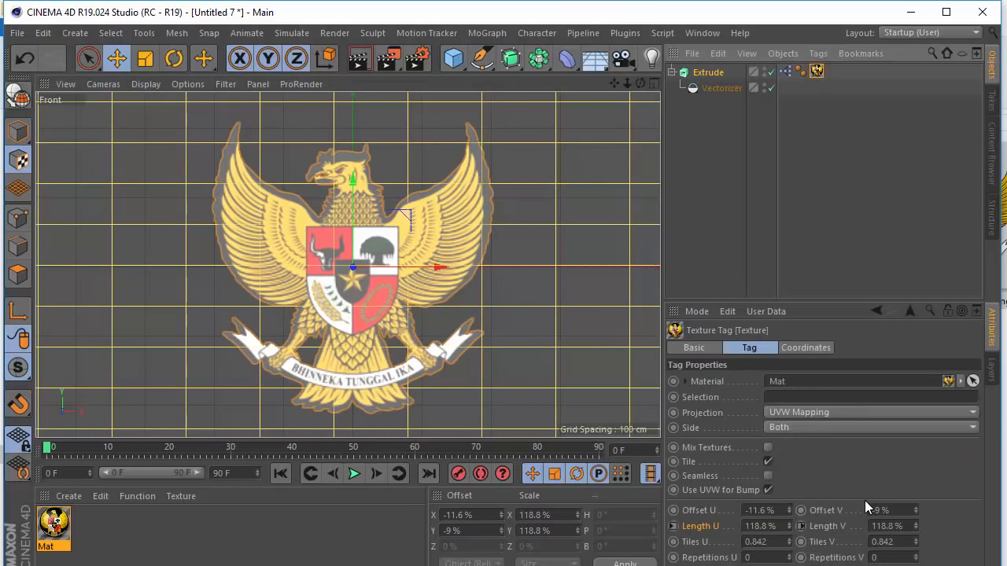
pyautogui.click(789, 529)
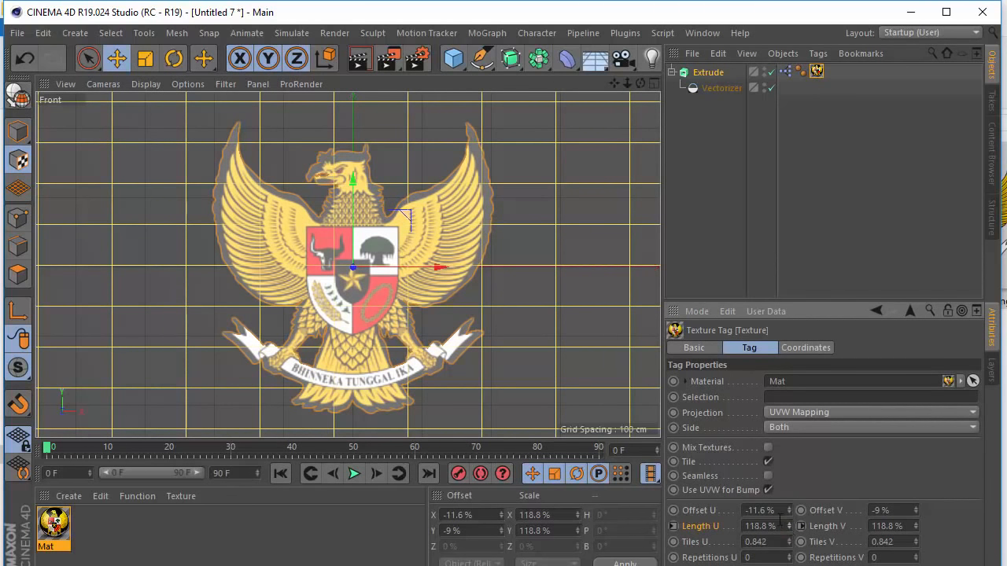
pyautogui.moveTo(401, 314)
pyautogui.mouseDown()
pyautogui.moveTo(372, 315)
pyautogui.moveTo(383, 314)
pyautogui.mouseUp()
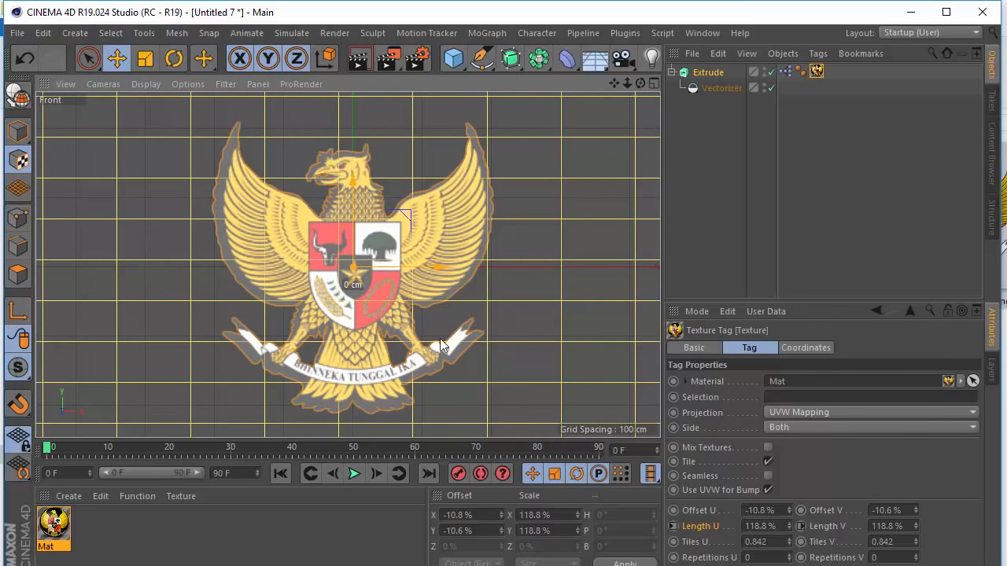
pyautogui.moveTo(442, 346); pyautogui.dragTo(442, 346)
# - Enlarge the linked texture lengths to 124.8% and reposition the texture to about -14.4% U and -13.2% V offset
pyautogui.moveTo(915, 526); pyautogui.dragTo(915, 523)
pyautogui.moveTo(370, 333)
pyautogui.mouseDown()
pyautogui.moveTo(357, 335)
pyautogui.moveTo(354, 322)
pyautogui.moveTo(362, 328)
pyautogui.mouseUp()
pyautogui.click(916, 523)
pyautogui.click(916, 524)
pyautogui.click(915, 523)
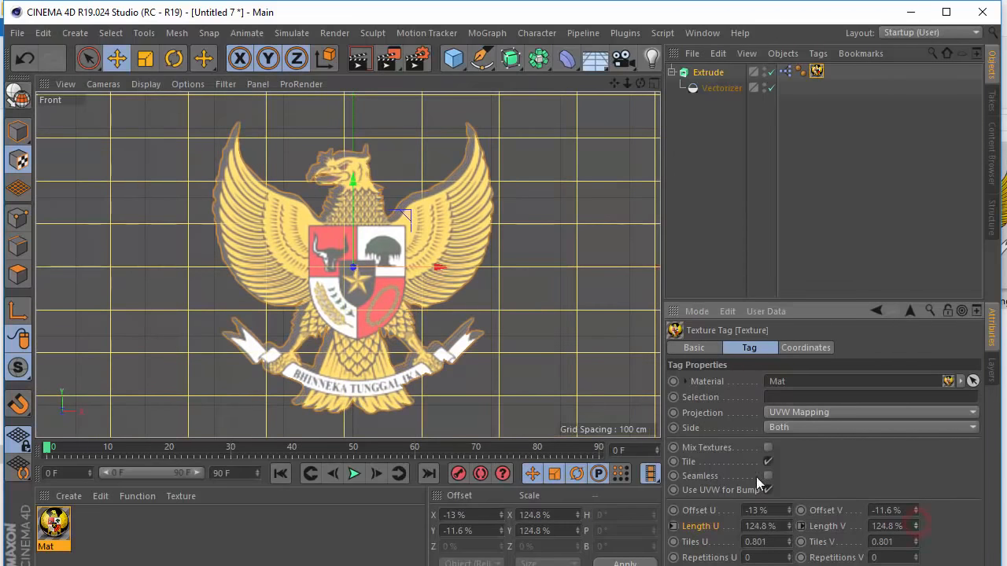
pyautogui.moveTo(466, 350); pyautogui.dragTo(413, 352)
# - Compare the texture with the silhouette around the head and set the Vectorizer's tolerance to 0 cm
pyautogui.scroll(10, 346, 169)
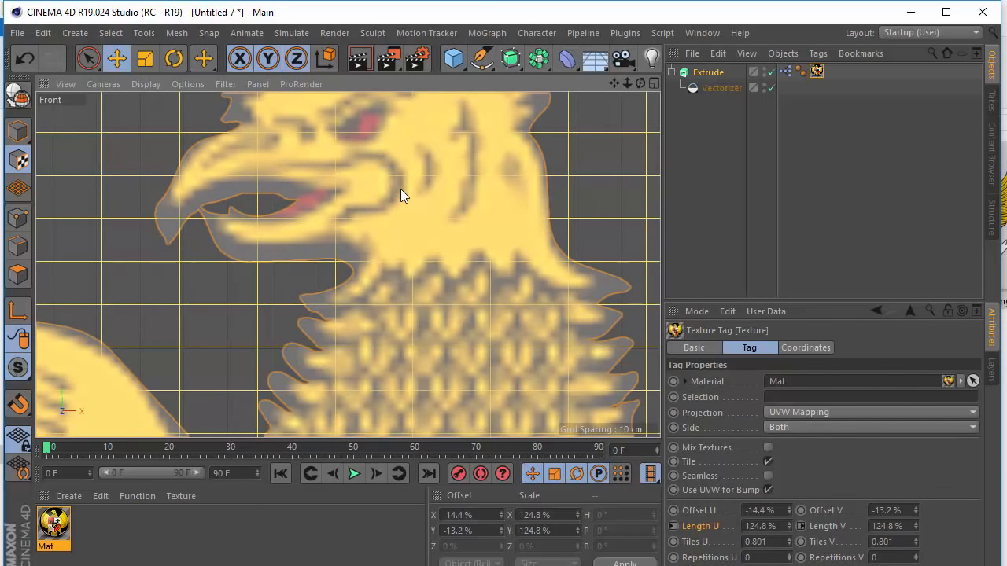
pyautogui.scroll(-5, 291, 220)
pyautogui.scroll(5, 314, 181)
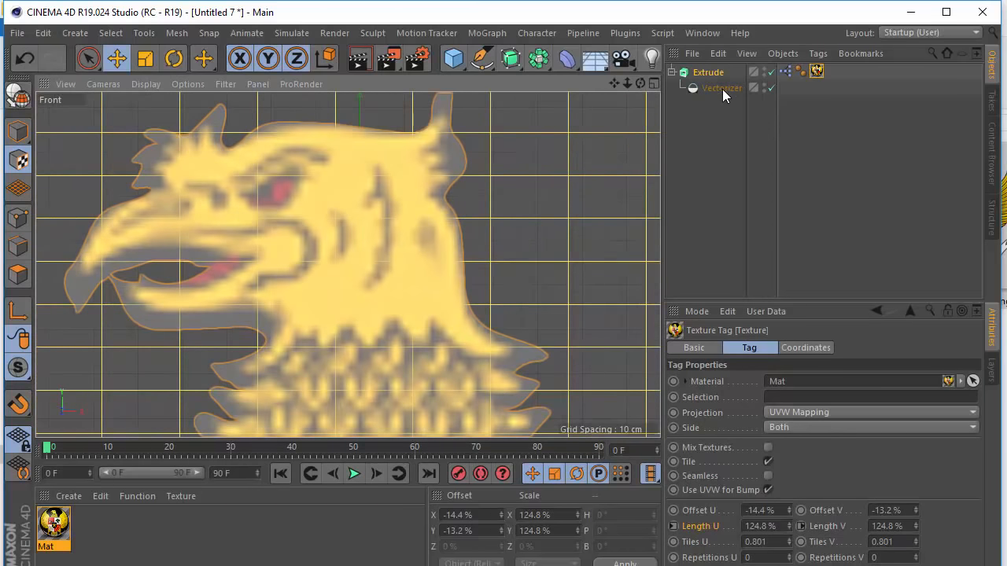
pyautogui.click(721, 88)
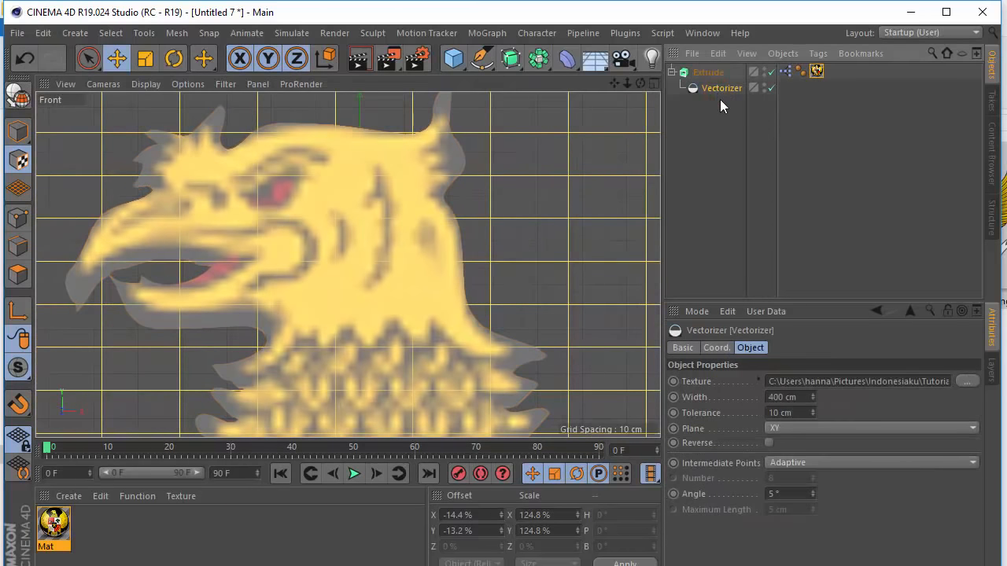
pyautogui.click(794, 413)
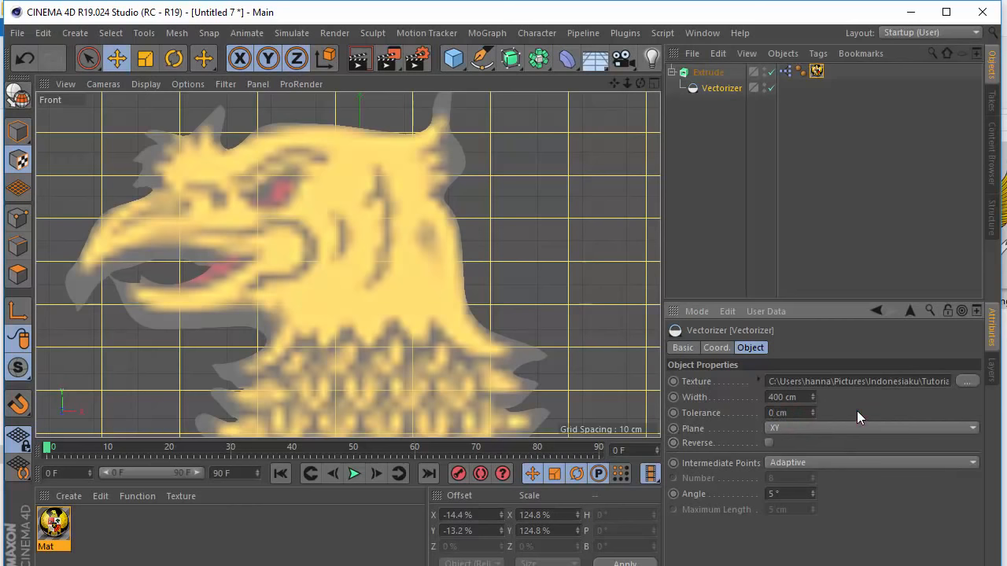
pyautogui.click(806, 397)
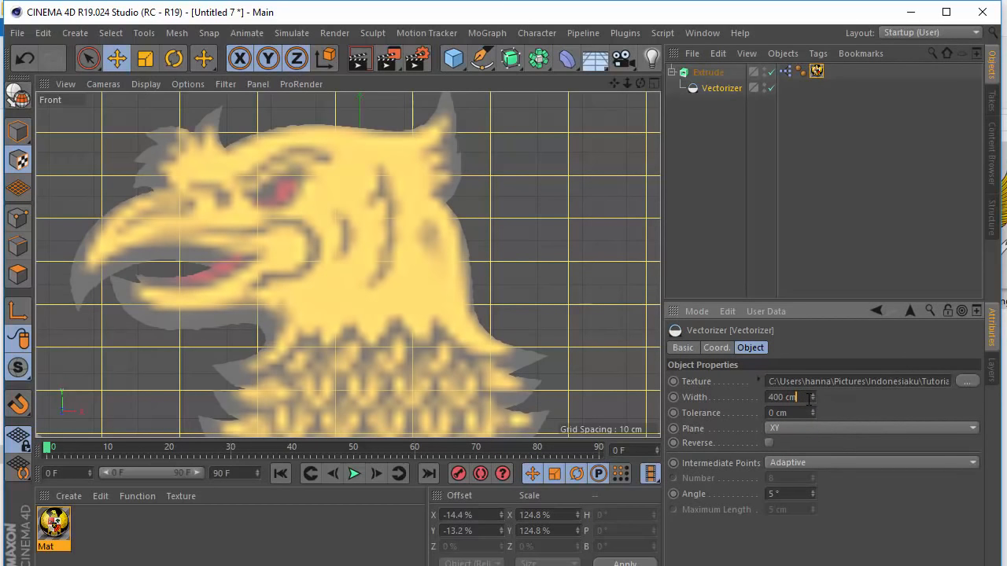
# - Disable the Extrude generator to expose the spline and reset the Vectorizer's tolerance to its default 10 cm
pyautogui.scroll(-8, 420, 193)
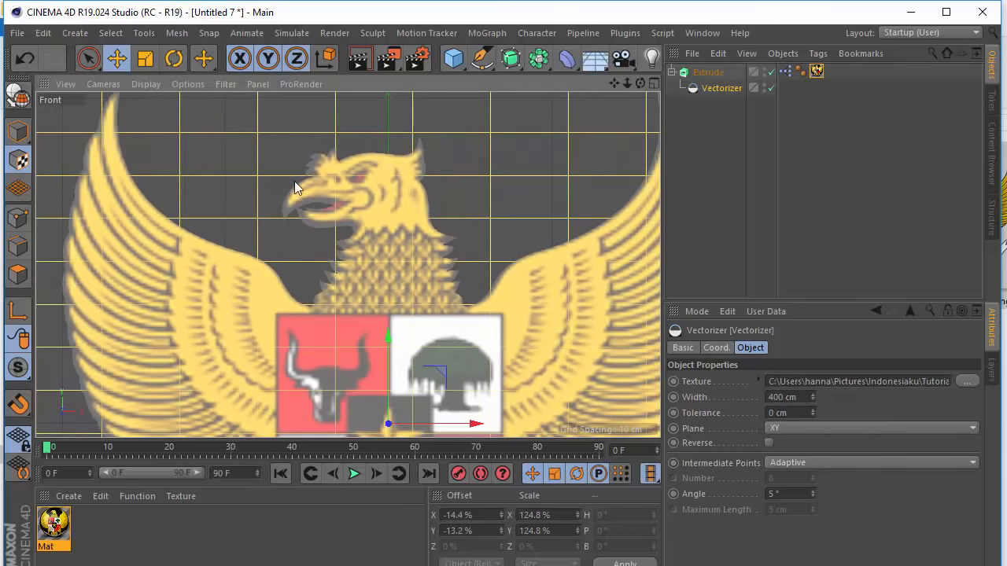
pyautogui.scroll(6, 385, 170)
pyautogui.click(763, 69)
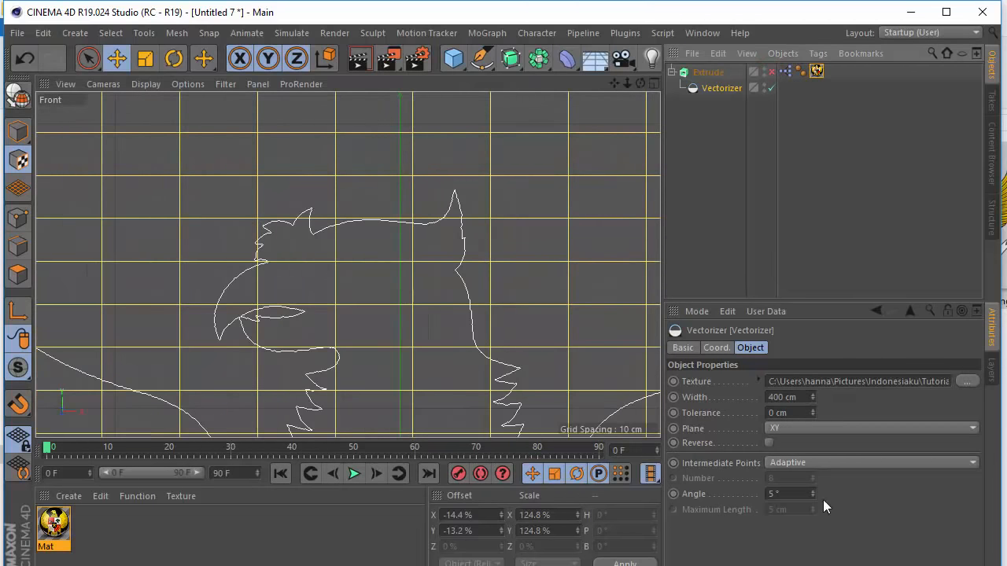
pyautogui.rightClick(711, 413)
pyautogui.click(760, 396)
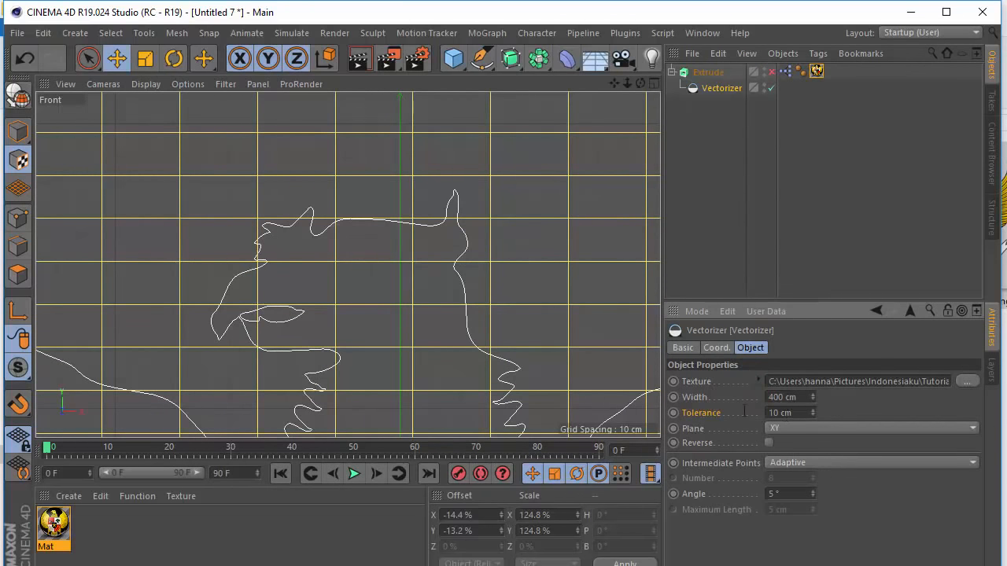
# - Return to Model mode to examine the Vectorizer outline around the beak without the texture grid
pyautogui.scroll(5, 227, 312)
pyautogui.scroll(6, 242, 330)
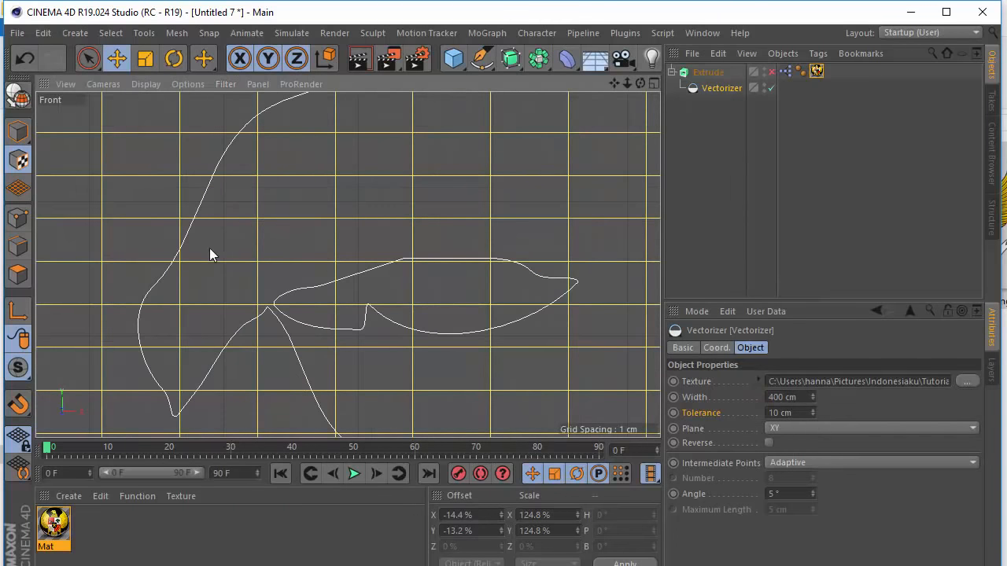
pyautogui.click(19, 131)
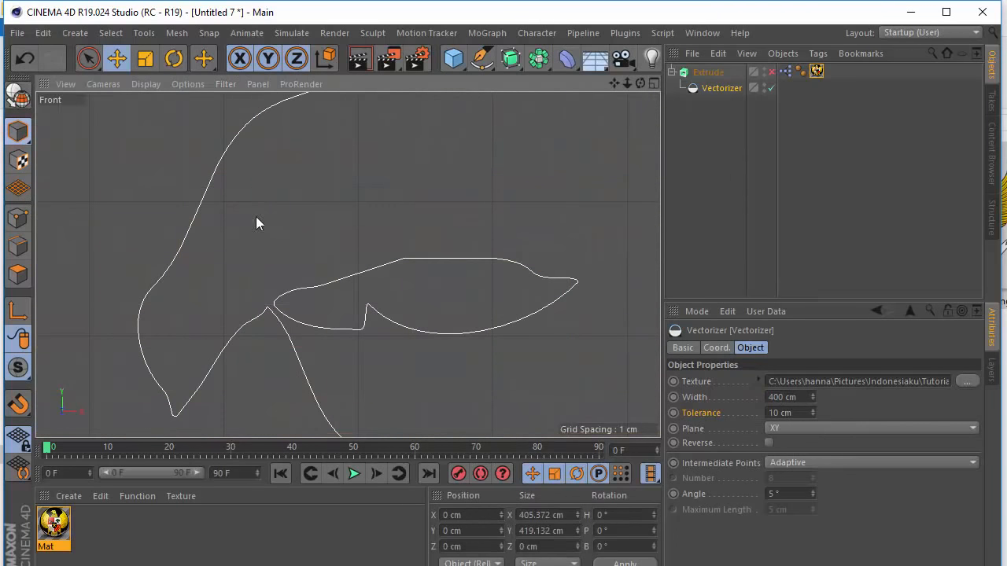
# - Set the Vectorizer's tolerance to 0 cm
pyautogui.click(785, 413)
pyautogui.write('0')
pyautogui.press('Return')
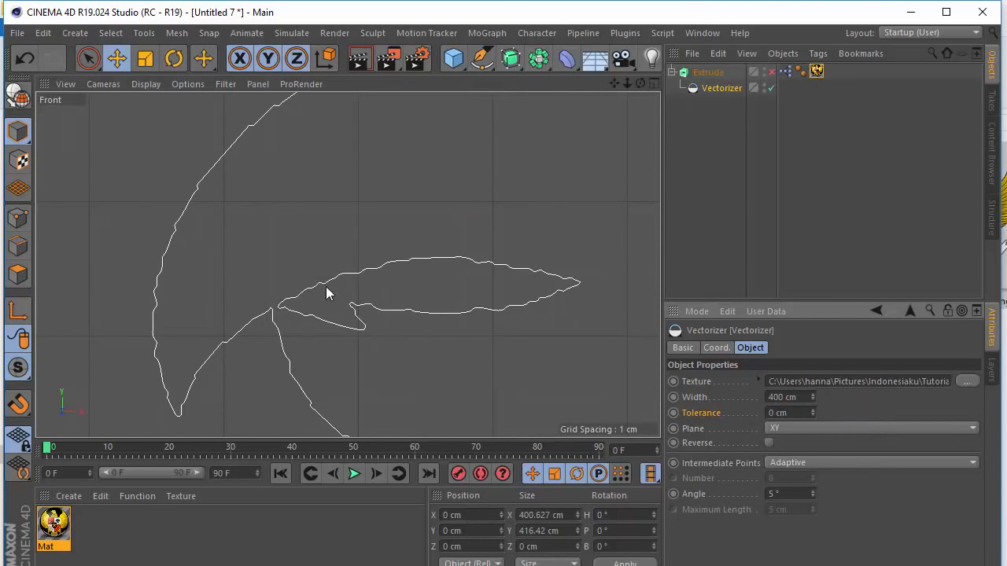
# - Examine the Vectorizer outline's detail around the beak, head and neck feathers, including the whole silhouette
pyautogui.scroll(-5, 217, 289)
pyautogui.keyDown('alt'); pyautogui.moveTo(217, 290); pyautogui.dragTo(238, 401, button='middle'); pyautogui.keyUp('alt')
pyautogui.scroll(-3, 158, 238)
pyautogui.scroll(-5, 222, 229)
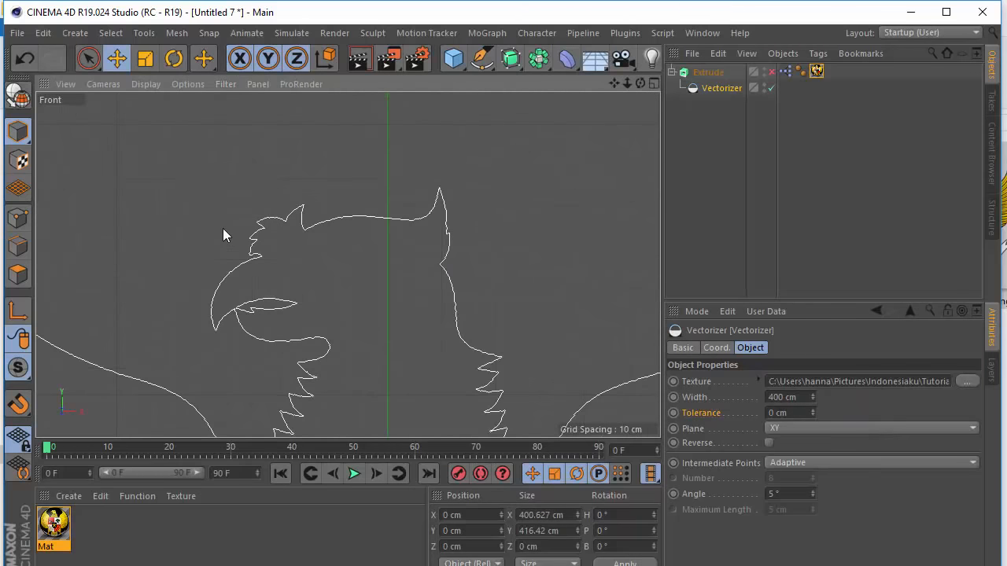
pyautogui.keyDown('alt'); pyautogui.moveTo(409, 418); pyautogui.dragTo(323, 325, button='middle'); pyautogui.keyUp('alt')
pyautogui.scroll(7, 428, 268)
pyautogui.keyDown('alt'); pyautogui.moveTo(275, 430); pyautogui.dragTo(430, 268, button='middle'); pyautogui.keyUp('alt')
pyautogui.scroll(3, 430, 267)
pyautogui.scroll(3, 526, 315)
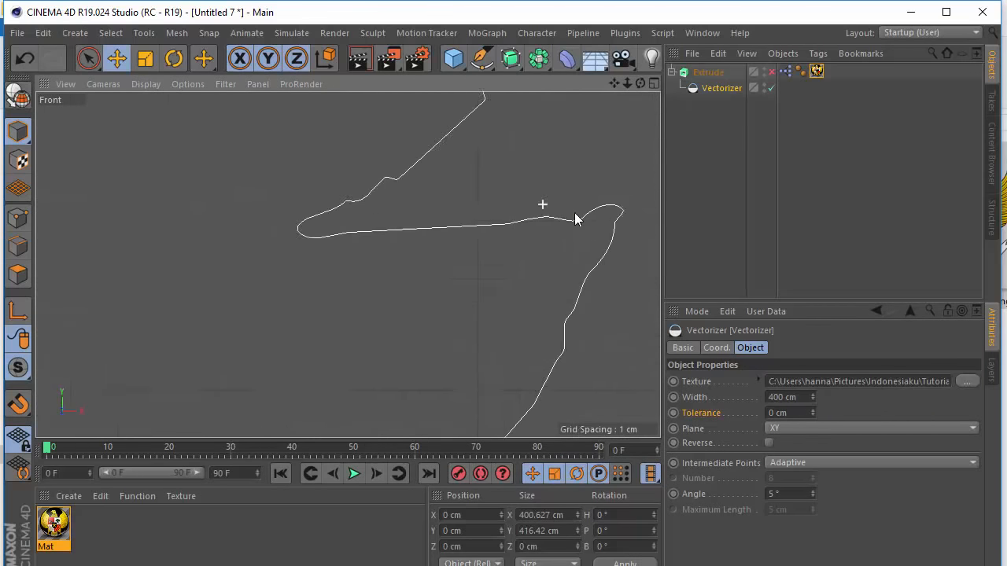
pyautogui.keyDown('alt'); pyautogui.moveTo(493, 228); pyautogui.dragTo(385, 260, button='middle'); pyautogui.keyUp('alt')
pyautogui.scroll(-3, 353, 276)
pyautogui.scroll(-3, 512, 270)
pyautogui.scroll(-3, 554, 291)
pyautogui.scroll(-4, 467, 228)
pyautogui.scroll(8, 476, 267)
pyautogui.scroll(-6, 467, 284)
pyautogui.scroll(-5, 433, 202)
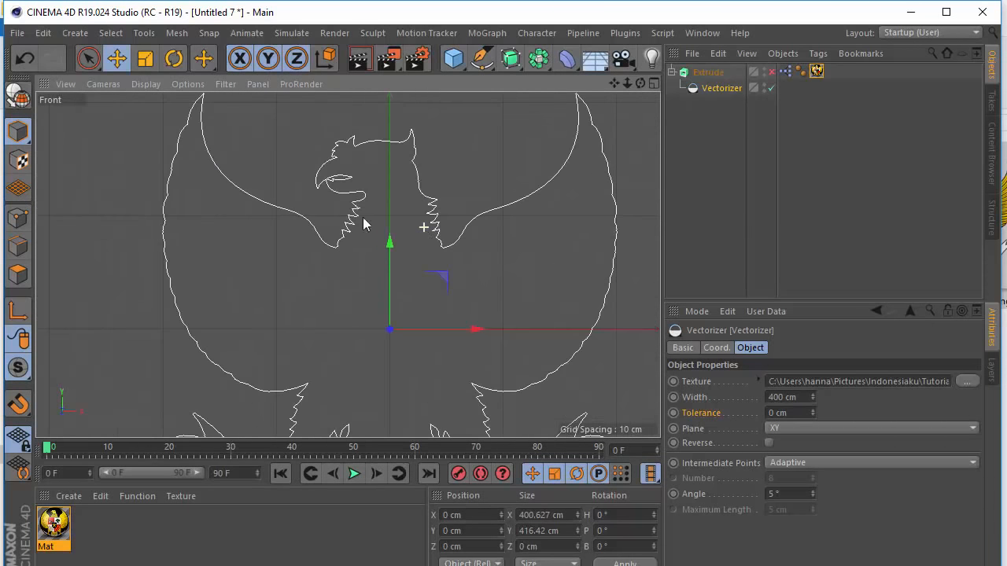
# - Re-enable the Extrude generator and show the textured emblem through the Perspective camera
pyautogui.click(770, 71)
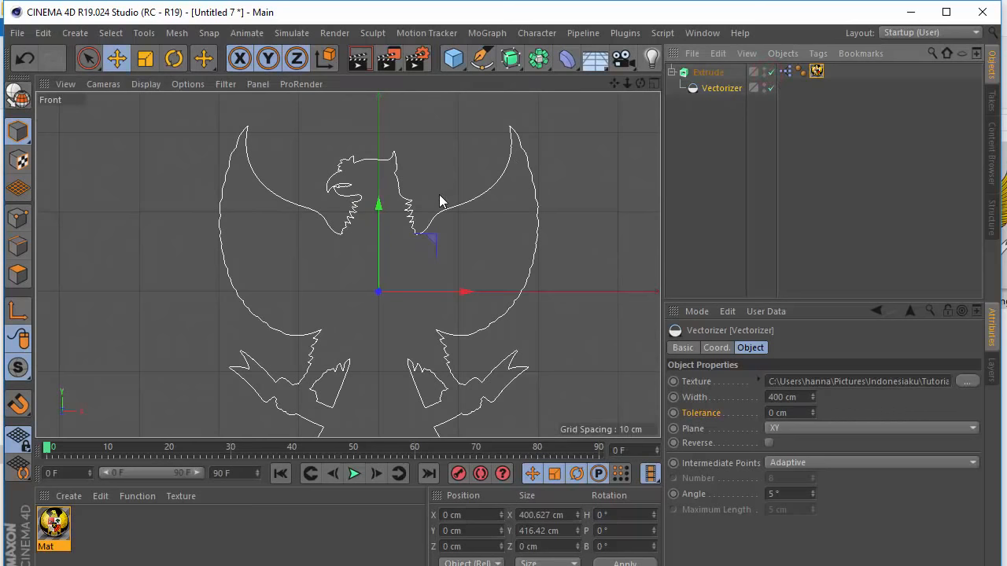
pyautogui.scroll(3, 438, 194)
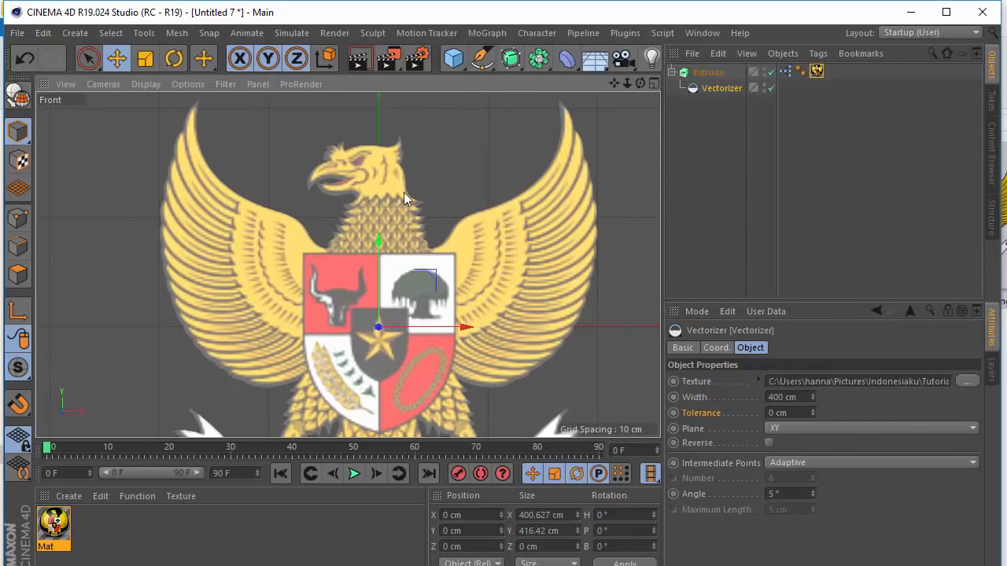
pyautogui.scroll(3, 380, 197)
pyautogui.scroll(-2, 317, 196)
pyautogui.click(100, 84)
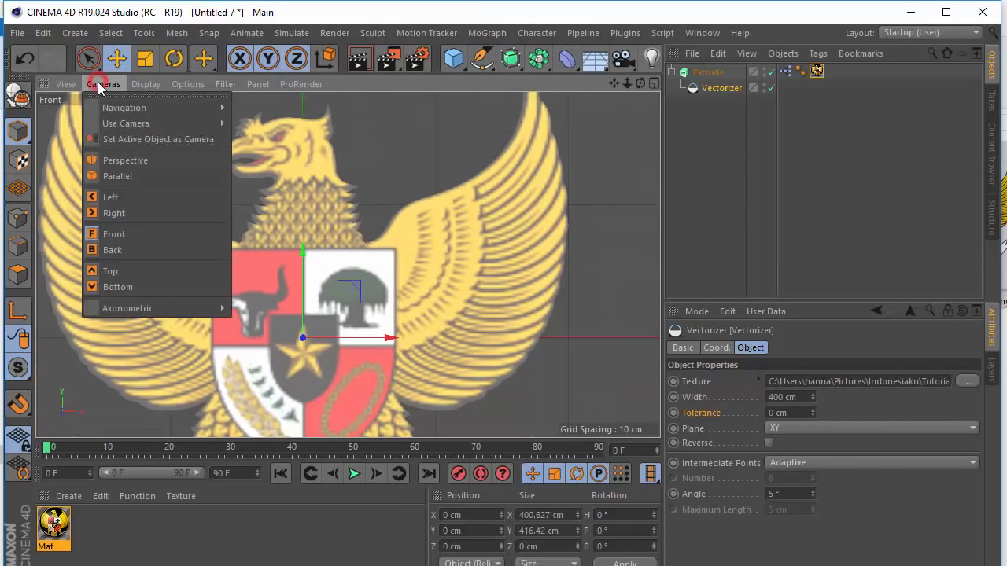
pyautogui.click(126, 161)
# - Examine the texture sharpness on the shield and wings and the extruded edges from several angles
pyautogui.scroll(5, 507, 234)
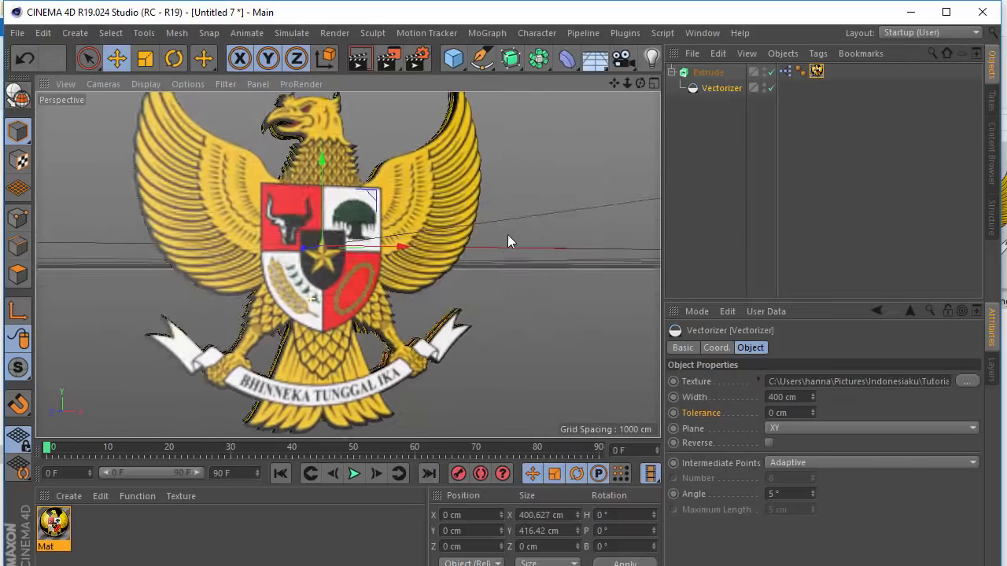
pyautogui.keyDown('alt'); pyautogui.moveTo(507, 234); pyautogui.dragTo(366, 249); pyautogui.keyUp('alt')
pyautogui.scroll(3, 356, 206)
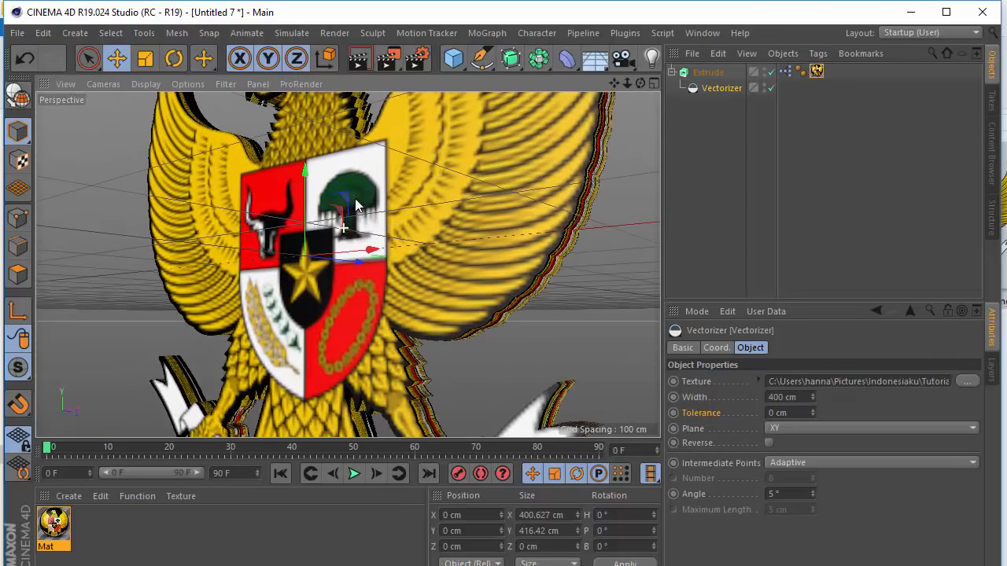
pyautogui.keyDown('alt'); pyautogui.moveTo(356, 199); pyautogui.dragTo(461, 184); pyautogui.keyUp('alt')
pyautogui.scroll(-4, 333, 247)
pyautogui.scroll(4, 332, 247)
pyautogui.keyDown('alt'); pyautogui.moveTo(223, 263); pyautogui.dragTo(298, 313); pyautogui.keyUp('alt')
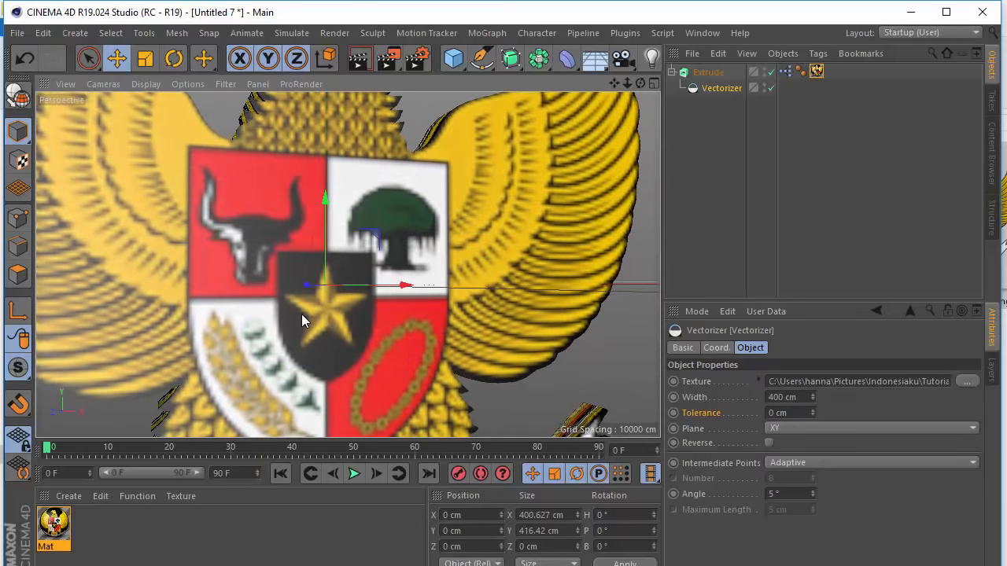
pyautogui.scroll(-3, 298, 313)
# - Raise the viewport texture preview size in the emblem material's editor settings and close the Material Editor
pyautogui.doubleClick(55, 522)
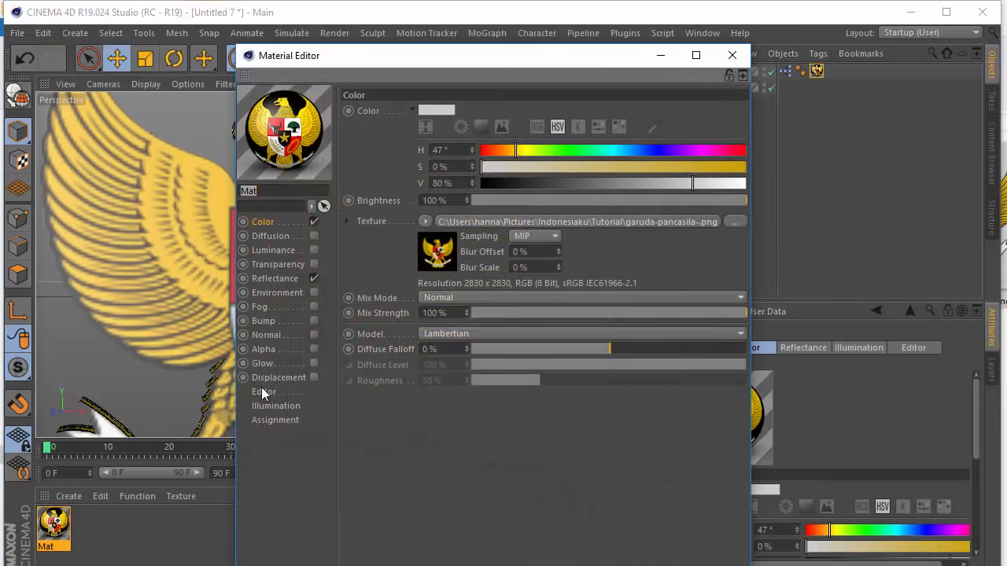
pyautogui.click(263, 391)
pyautogui.click(484, 127)
pyautogui.click(497, 234)
pyautogui.click(719, 58)
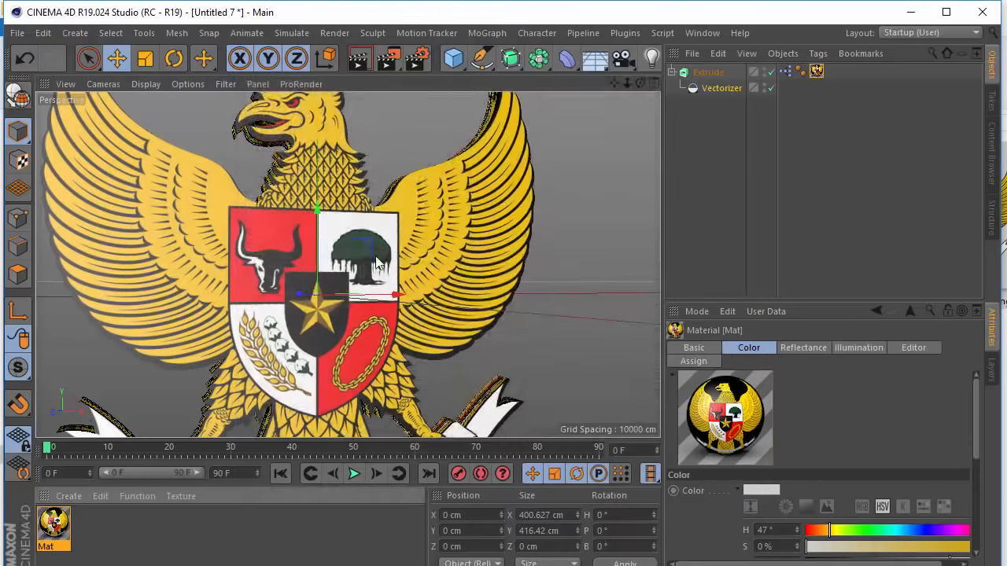
# - Select the Extrude object and examine the sharpened emblem texture from several angles and distances
pyautogui.keyDown('alt'); pyautogui.moveTo(346, 208); pyautogui.dragTo(374, 225); pyautogui.keyUp('alt')
pyautogui.scroll(-4, 377, 223)
pyautogui.keyDown('alt'); pyautogui.moveTo(362, 346); pyautogui.dragTo(382, 413); pyautogui.keyUp('alt')
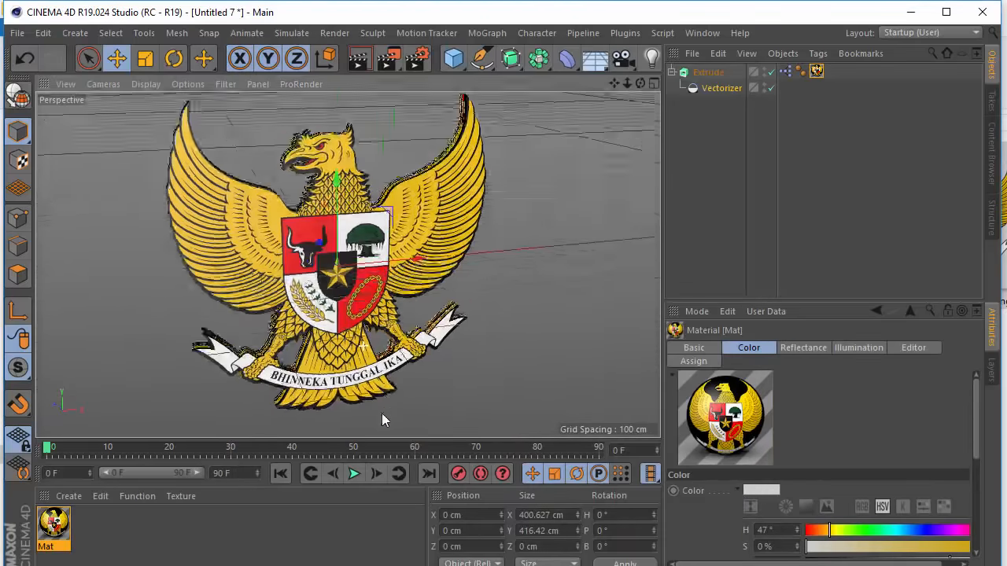
pyautogui.scroll(-4, 381, 411)
pyautogui.scroll(7, 295, 236)
pyautogui.keyDown('alt'); pyautogui.moveTo(291, 234); pyautogui.dragTo(328, 301); pyautogui.keyUp('alt')
pyautogui.scroll(-3, 302, 197)
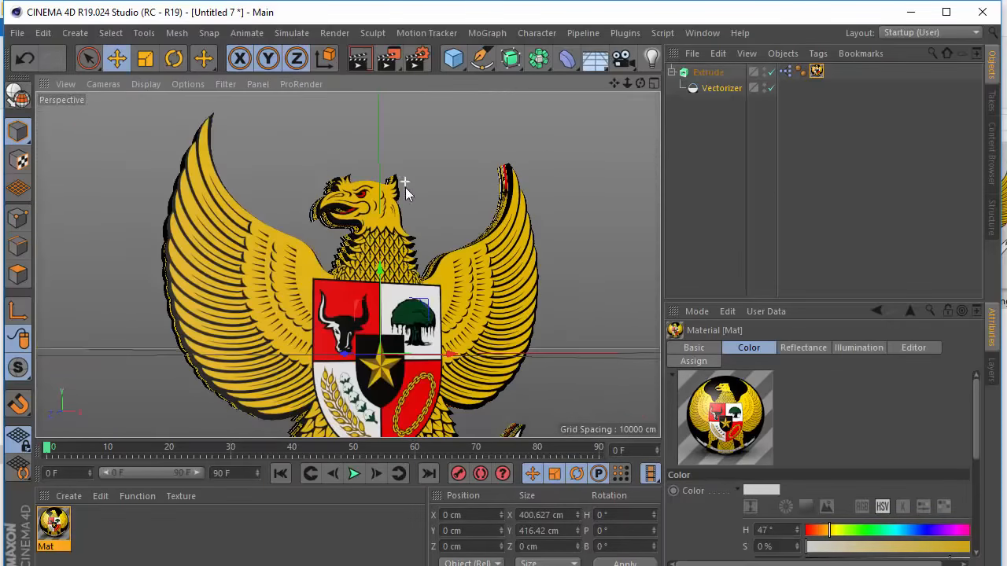
pyautogui.scroll(4, 405, 189)
pyautogui.click(691, 73)
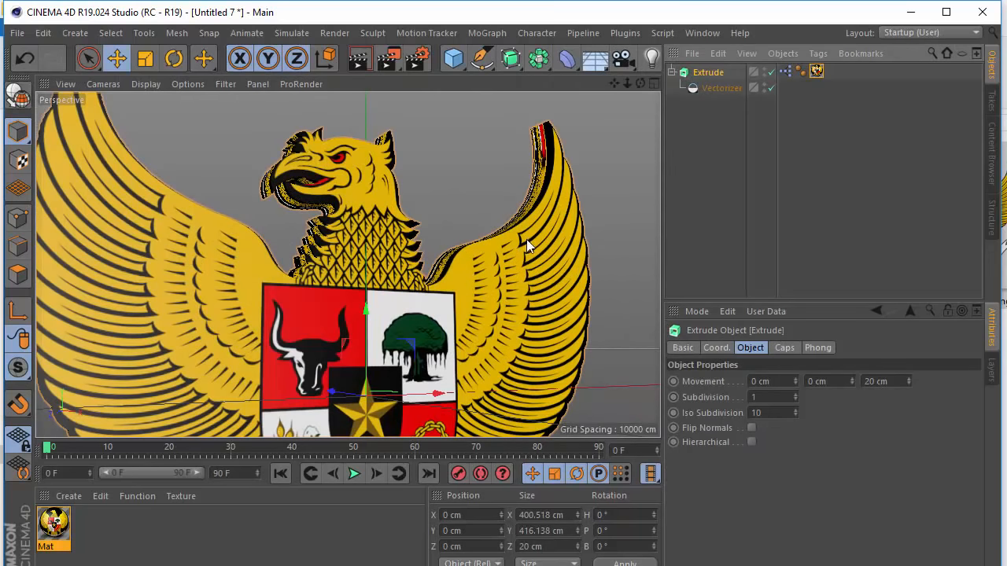
pyautogui.scroll(-6, 526, 239)
pyautogui.scroll(4, 429, 236)
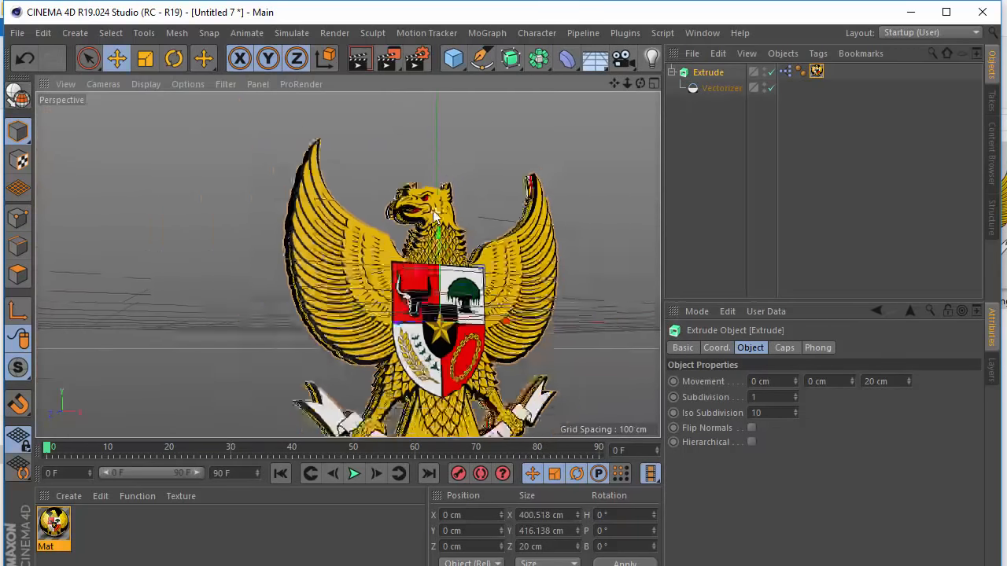
pyautogui.scroll(3, 424, 285)
pyautogui.scroll(-3, 441, 189)
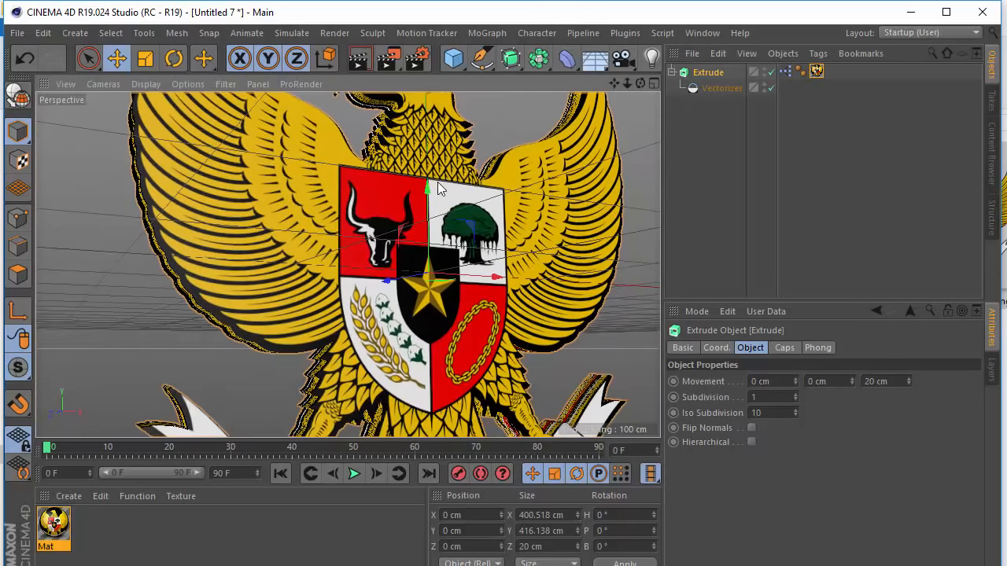
pyautogui.scroll(-2, 400, 203)
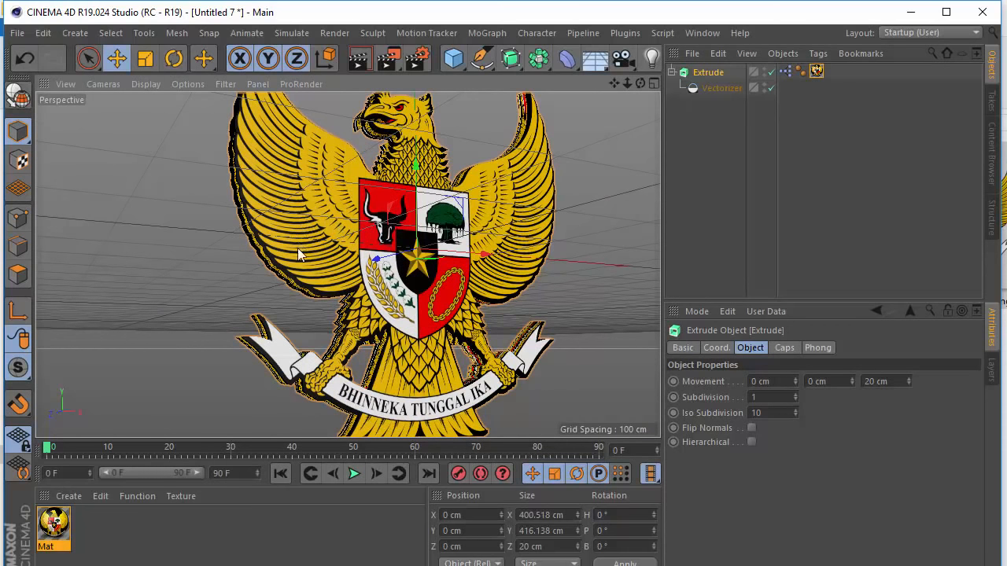
pyautogui.scroll(1, 350, 232)
# - View the extruded VFX Illusion logo in its open document and return to the Untitled 7 emblem document
pyautogui.click(702, 33)
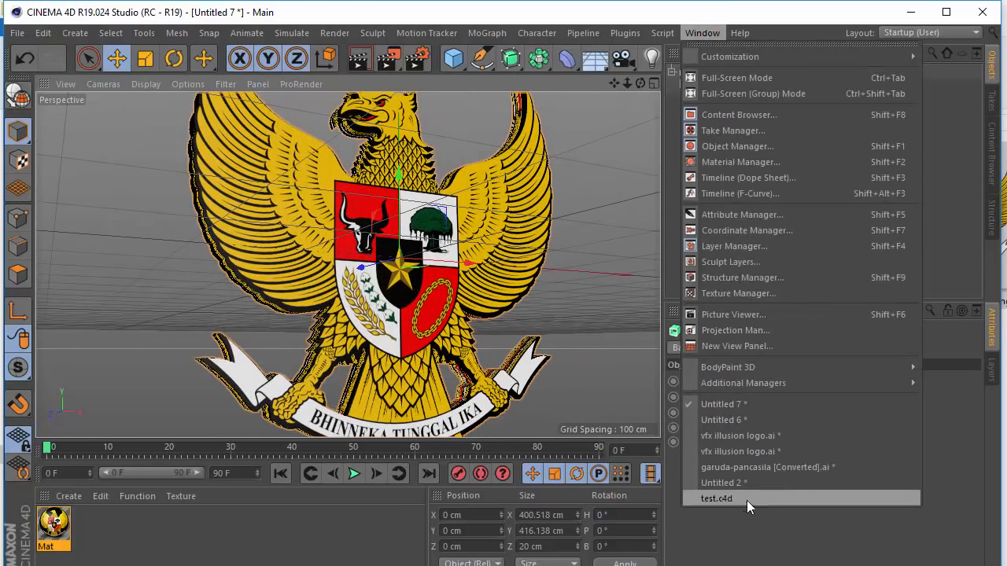
pyautogui.click(751, 450)
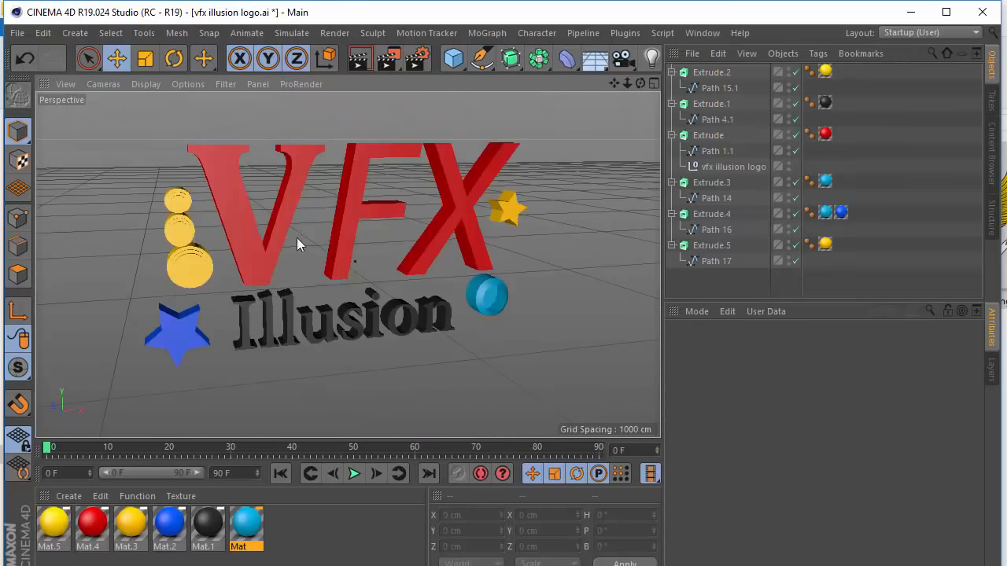
pyautogui.scroll(2, 358, 217)
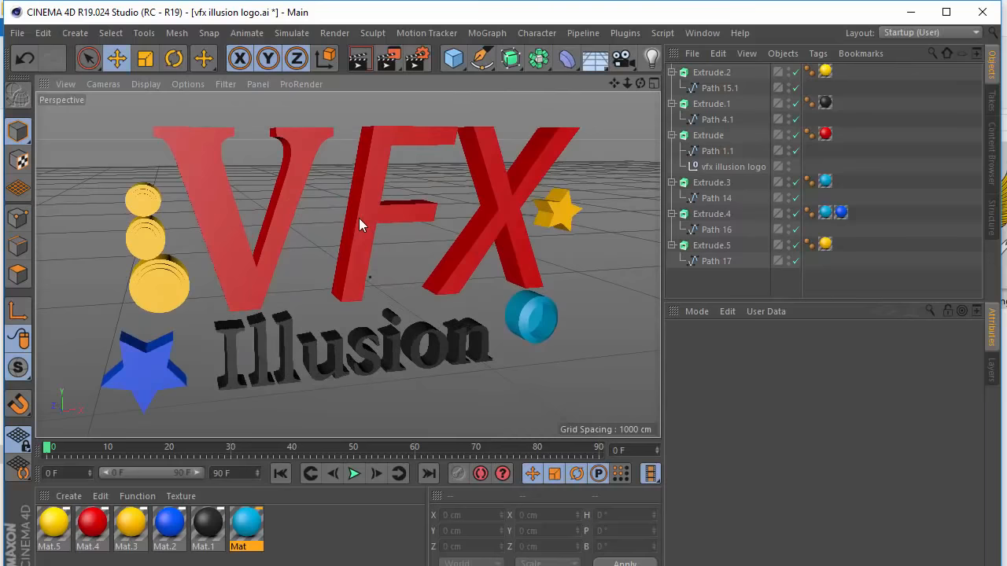
pyautogui.click(720, 32)
pyautogui.click(747, 405)
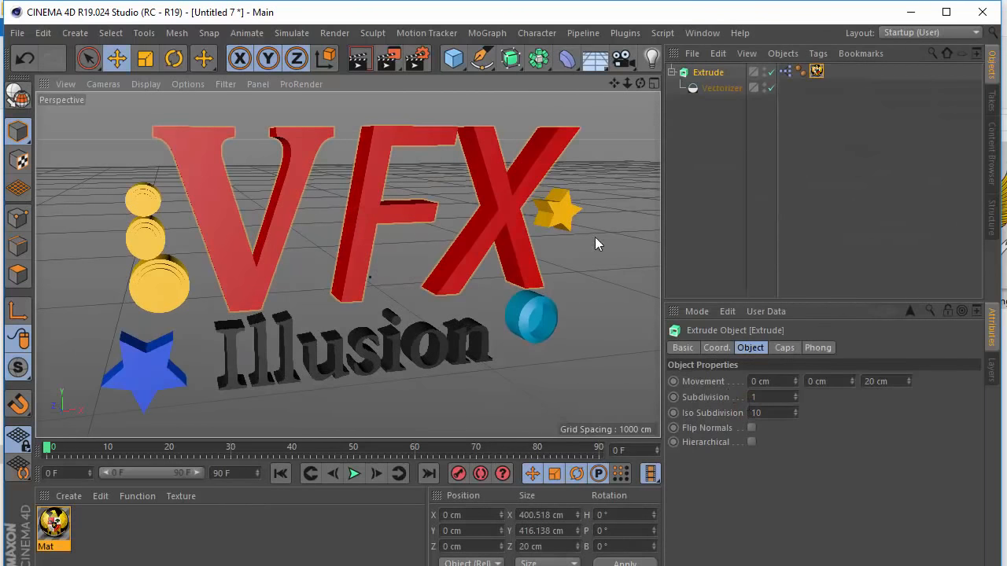
pyautogui.click(716, 32)
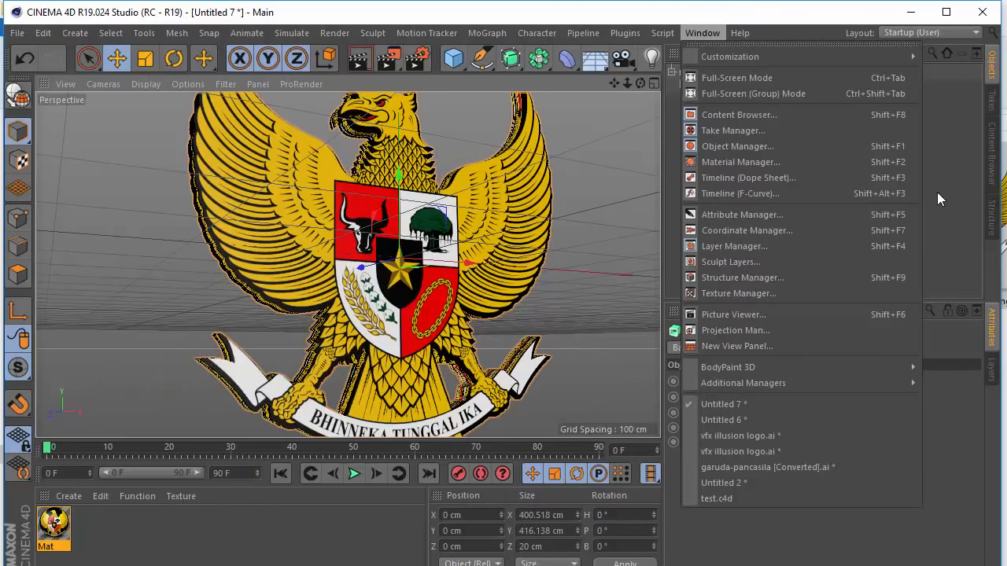
pyautogui.click(954, 223)
# - Examine the emblem's front and the texture on its extruded side walls around the head
pyautogui.keyDown('alt'); pyautogui.moveTo(258, 255); pyautogui.dragTo(400, 264); pyautogui.keyUp('alt')
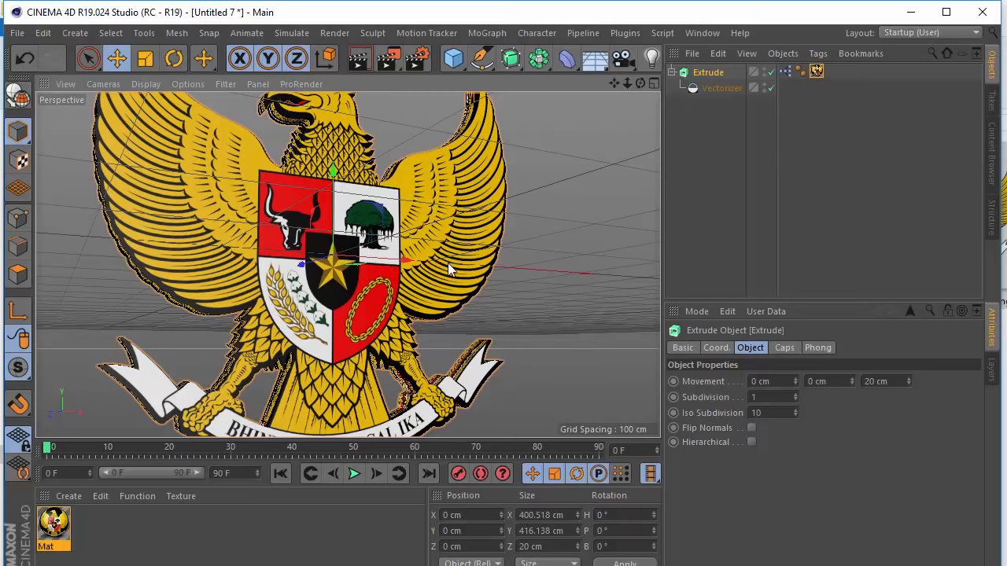
pyautogui.keyDown('alt'); pyautogui.moveTo(395, 299); pyautogui.dragTo(426, 275, button='middle'); pyautogui.keyUp('alt')
pyautogui.keyDown('alt'); pyautogui.moveTo(334, 290); pyautogui.dragTo(340, 282); pyautogui.keyUp('alt')
pyautogui.keyDown('alt'); pyautogui.moveTo(394, 289); pyautogui.dragTo(398, 309, button='right'); pyautogui.keyUp('alt')
pyautogui.keyDown('alt'); pyautogui.moveTo(398, 313); pyautogui.dragTo(376, 267); pyautogui.keyUp('alt')
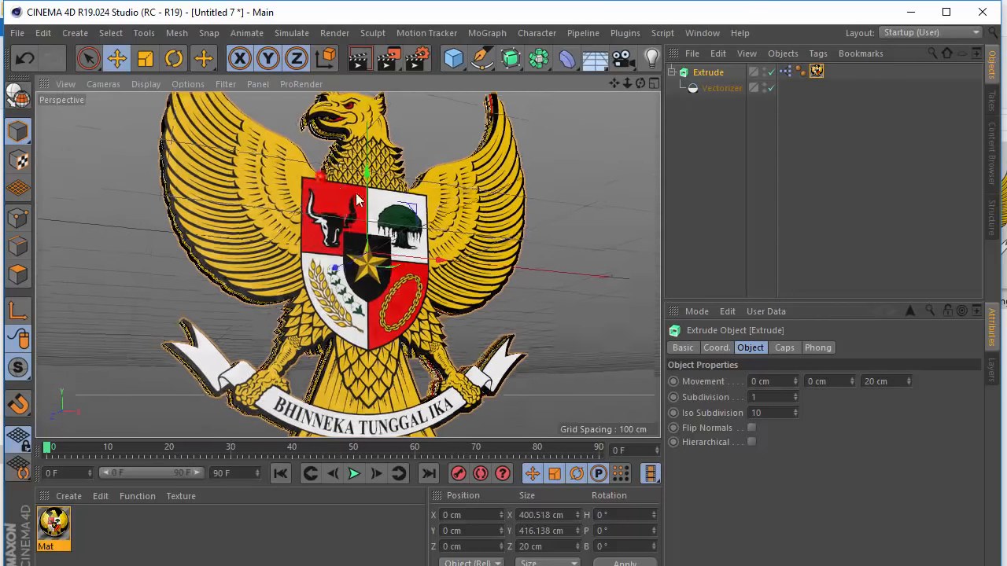
pyautogui.scroll(-5, 352, 199)
pyautogui.keyDown('alt'); pyautogui.moveTo(352, 198); pyautogui.dragTo(336, 227); pyautogui.keyUp('alt')
pyautogui.scroll(5, 339, 204)
pyautogui.scroll(3, 339, 209)
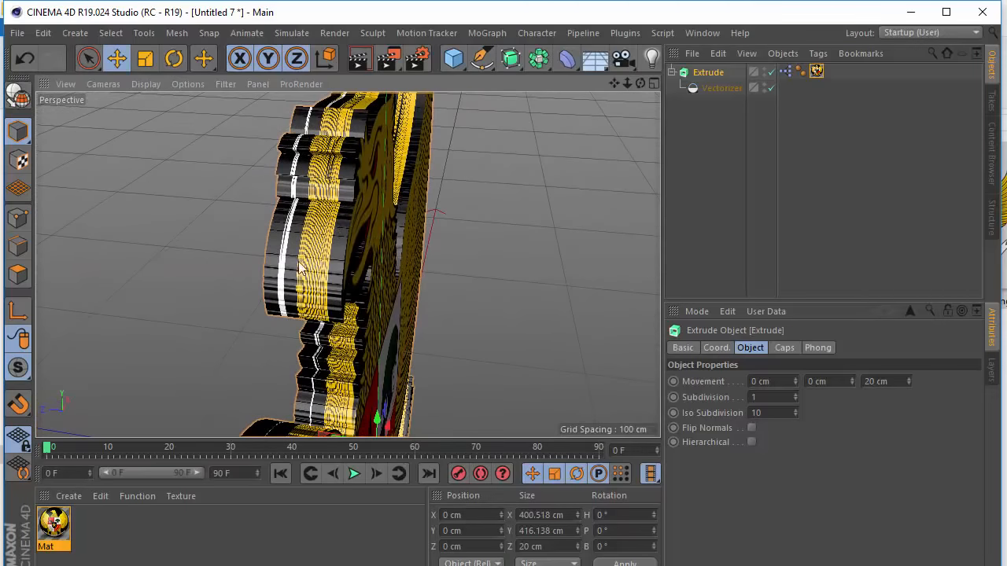
# - Create a new plain white material, apply it to the Extrude object, and move its texture tag before the emblem's
pyautogui.doubleClick(126, 538)
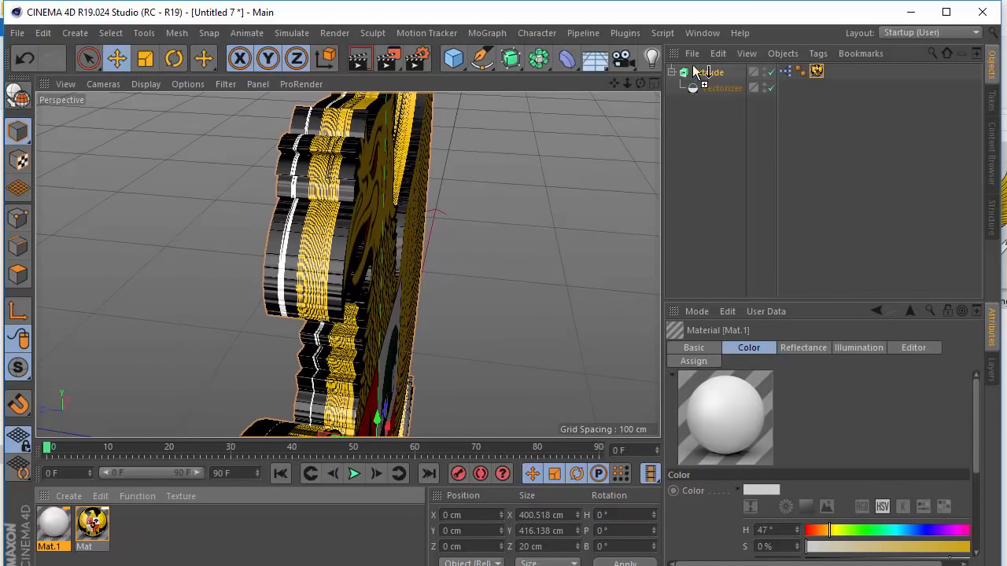
pyautogui.moveTo(717, 79); pyautogui.dragTo(715, 75)
pyautogui.click(815, 71)
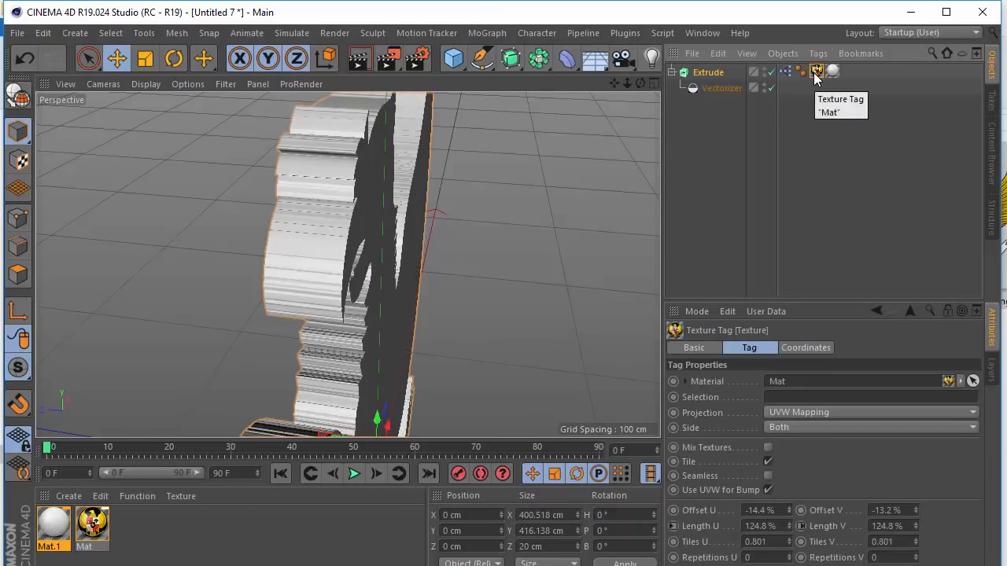
pyautogui.moveTo(815, 71); pyautogui.dragTo(833, 71)
# - Try to restrict the emblem texture tag on the Extrude object to selection R1
pyautogui.keyDown('alt'); pyautogui.moveTo(406, 266); pyautogui.dragTo(345, 235); pyautogui.keyUp('alt')
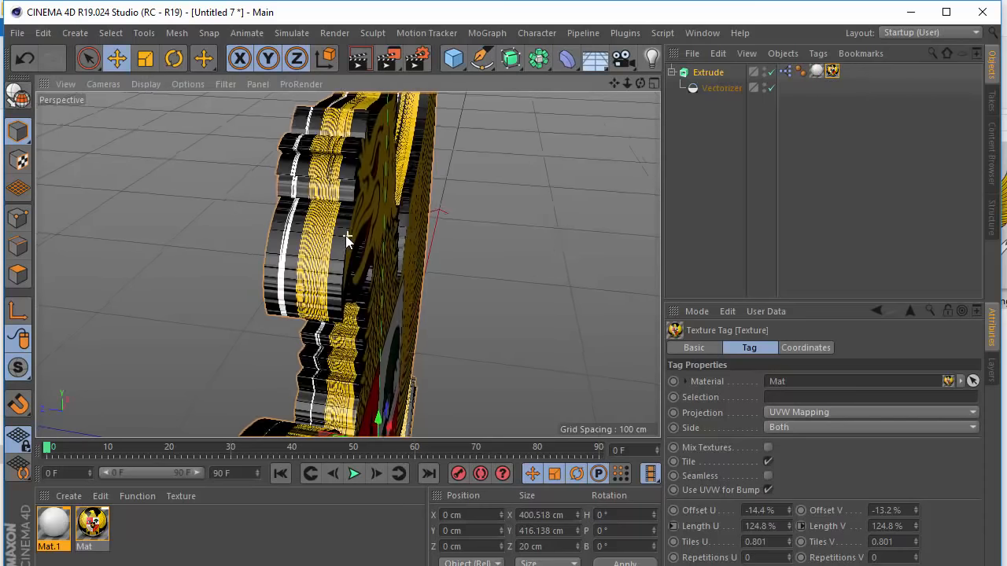
pyautogui.keyDown('alt'); pyautogui.moveTo(473, 267); pyautogui.dragTo(344, 259); pyautogui.keyUp('alt')
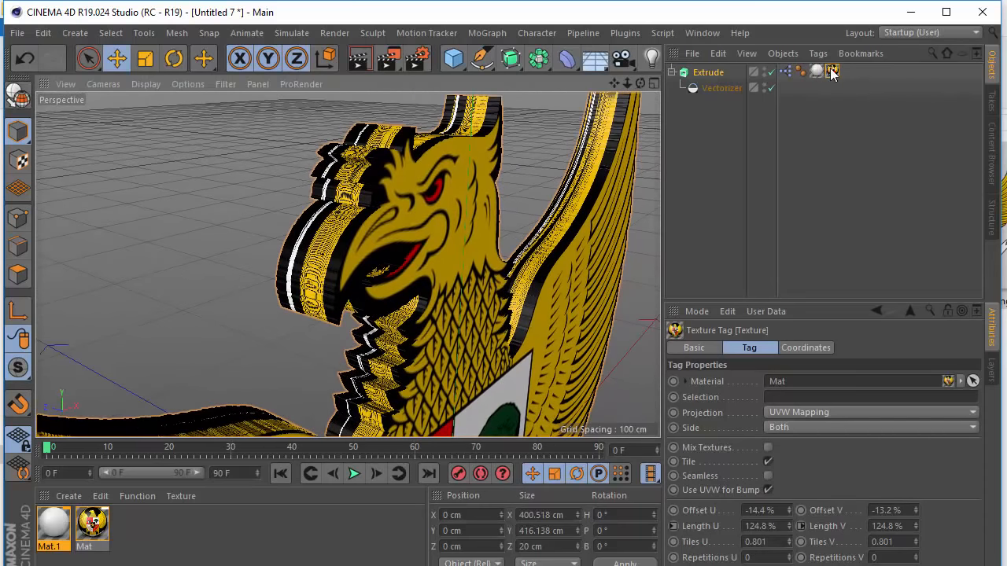
pyautogui.click(833, 73)
pyautogui.click(793, 399)
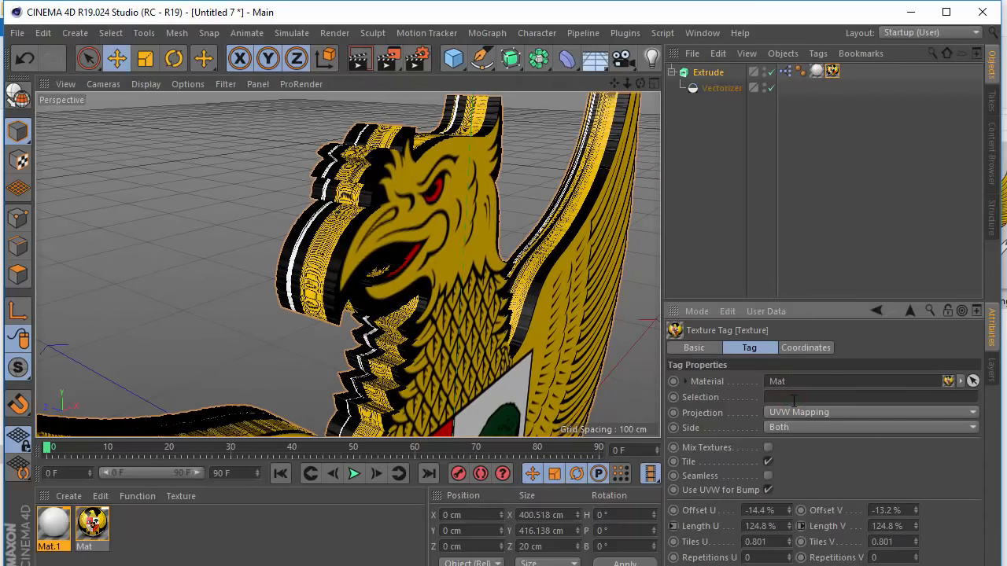
pyautogui.write('R1')
pyautogui.press('Return')
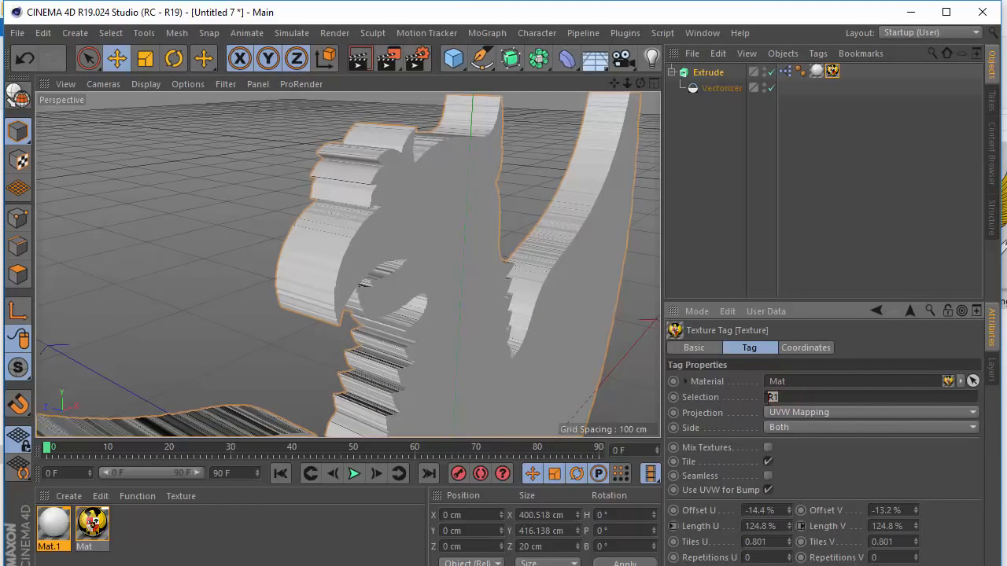
# - Restrict the emblem texture to the Extrude's front cap with selection C1 and deselect the object
pyautogui.doubleClick(781, 398)
pyautogui.press('Return')
pyautogui.write('C1')
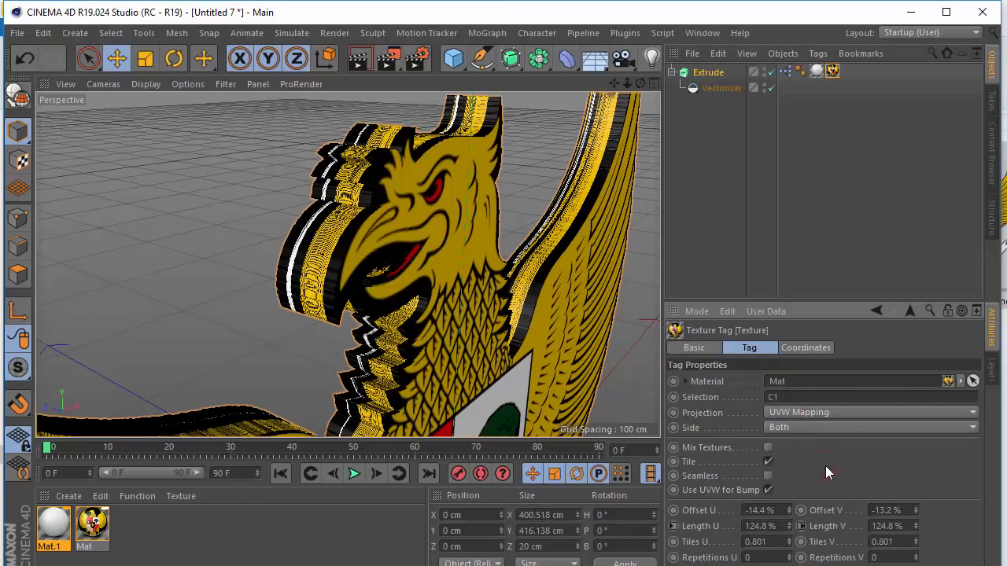
pyautogui.press('Return')
pyautogui.click(740, 251)
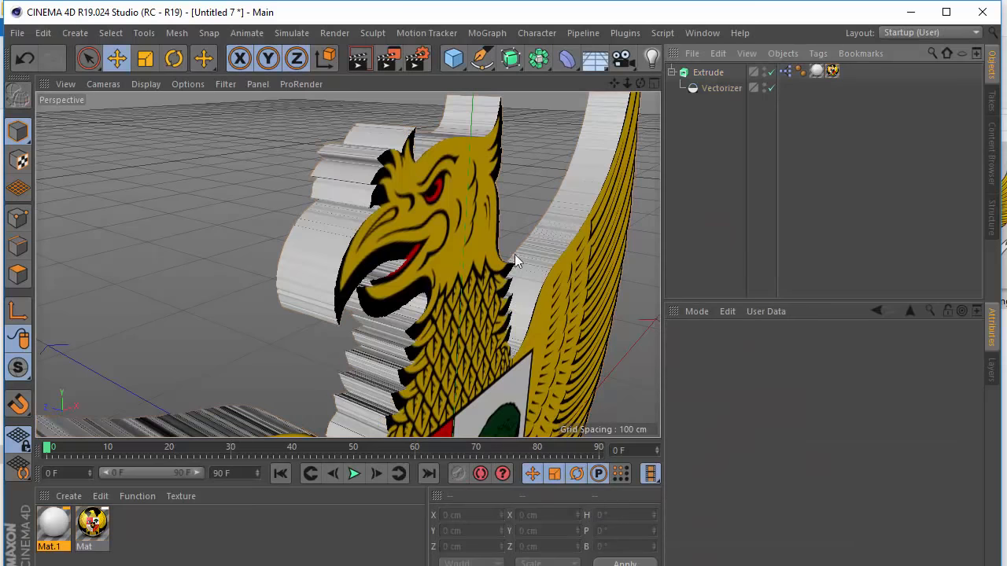
# - Inspect the emblem with its textured front cap and plain white sides from several angles
pyautogui.scroll(-3, 341, 171)
pyautogui.keyDown('alt'); pyautogui.moveTo(480, 297); pyautogui.dragTo(353, 247); pyautogui.keyUp('alt')
pyautogui.keyDown('alt'); pyautogui.moveTo(331, 172); pyautogui.dragTo(311, 118, button='right'); pyautogui.keyUp('alt')
pyautogui.scroll(-5, 310, 118)
pyautogui.scroll(4, 337, 240)
pyautogui.keyDown('alt'); pyautogui.moveTo(337, 240); pyautogui.dragTo(317, 203); pyautogui.keyUp('alt')
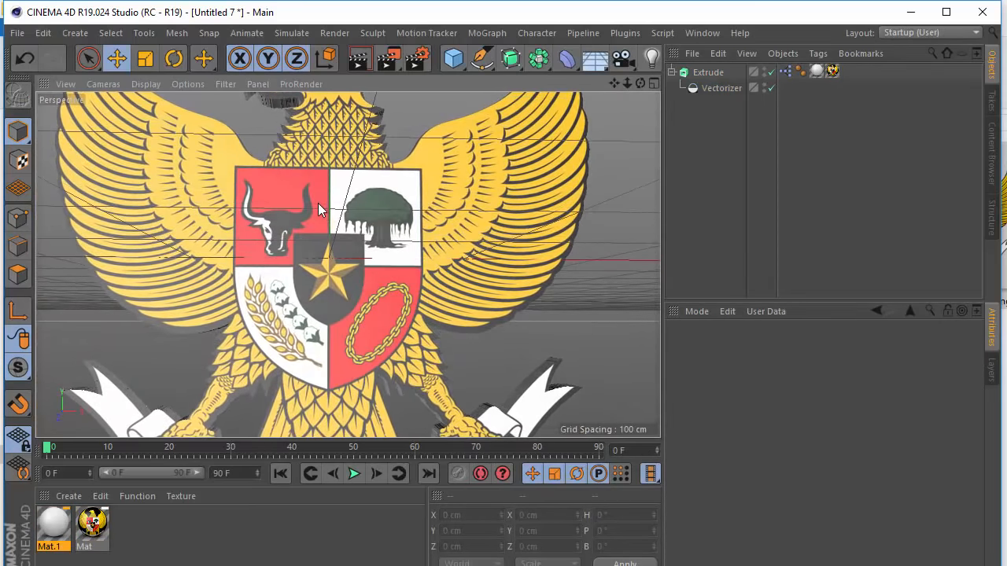
# - Examine the emblem's texture alignment and plain sides up close around the eagle's head and neck
pyautogui.scroll(4, 308, 134)
pyautogui.scroll(-3, 315, 145)
pyautogui.scroll(4, 252, 169)
pyautogui.keyDown('alt'); pyautogui.moveTo(253, 169); pyautogui.dragTo(189, 162); pyautogui.keyUp('alt')
pyautogui.scroll(3, 255, 159)
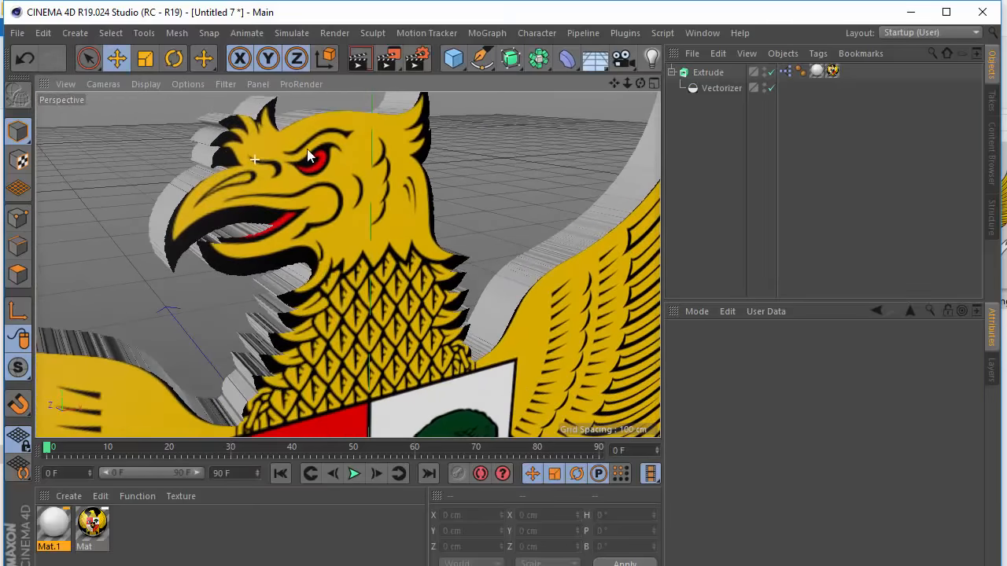
pyautogui.keyDown('alt'); pyautogui.moveTo(365, 149); pyautogui.dragTo(148, 61); pyautogui.keyUp('alt')
# - In the front view, shift the emblem texture on the Extrude object vertically to a -12.6 % offset using Texture mode
pyautogui.click(114, 83)
pyautogui.click(164, 229)
pyautogui.scroll(3, 641, 102)
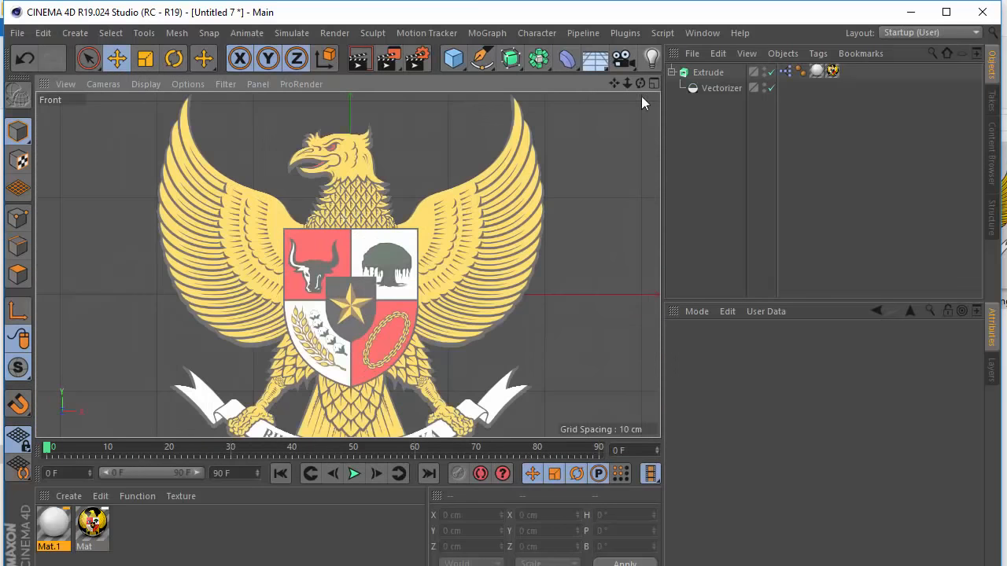
pyautogui.click(831, 72)
pyautogui.scroll(3, 373, 251)
pyautogui.scroll(-4, 373, 251)
pyautogui.click(22, 161)
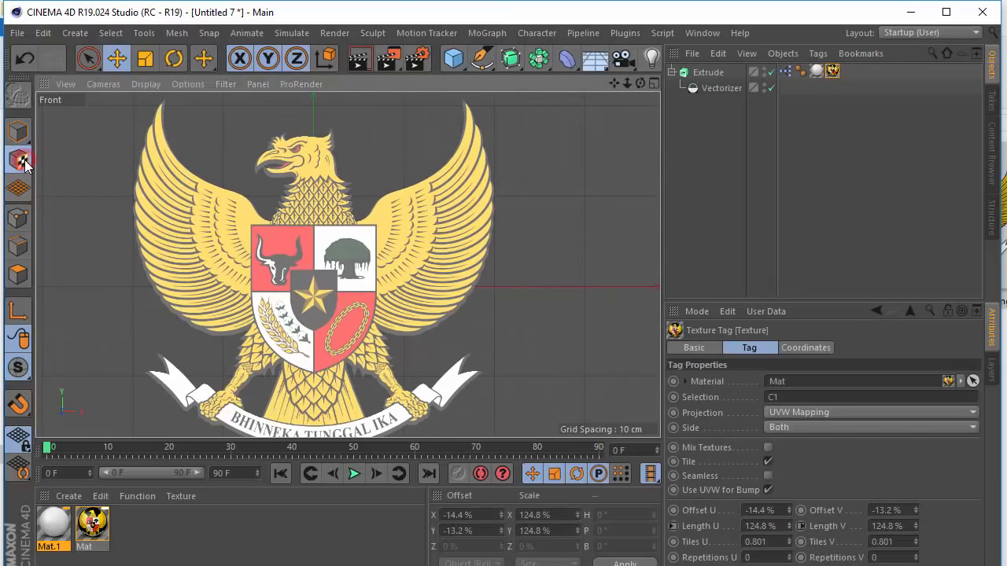
pyautogui.click(699, 72)
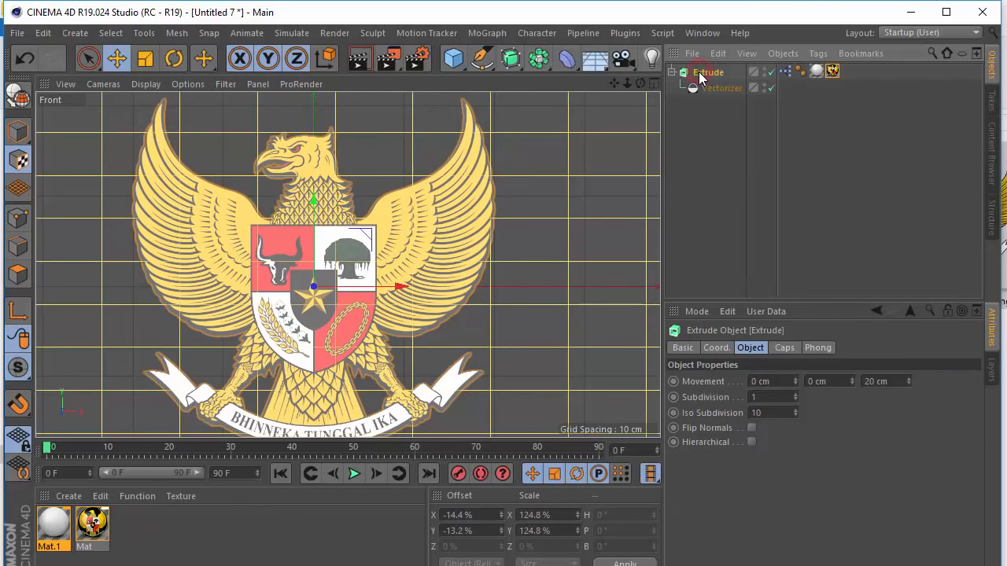
pyautogui.scroll(4, 313, 184)
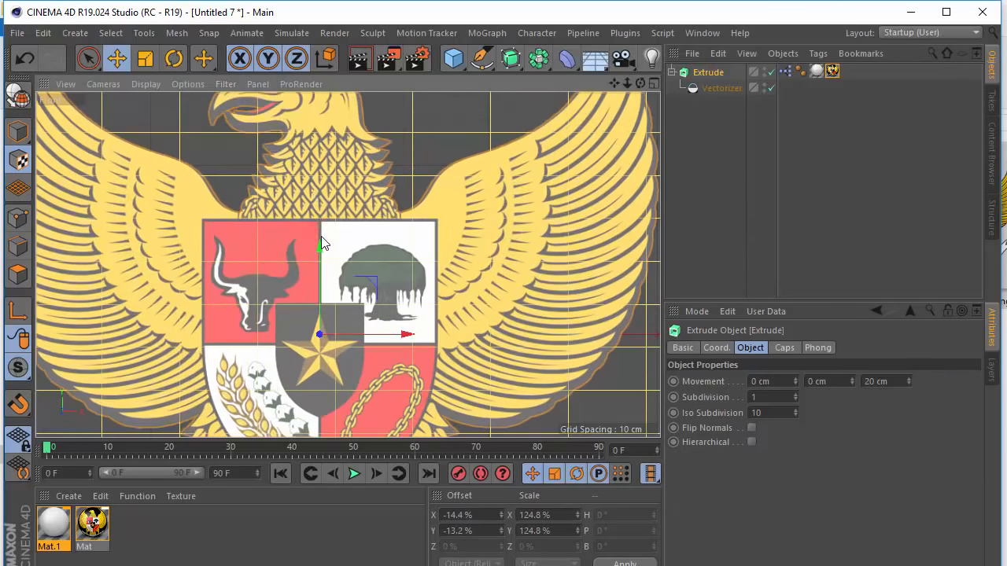
pyautogui.scroll(-4, 328, 228)
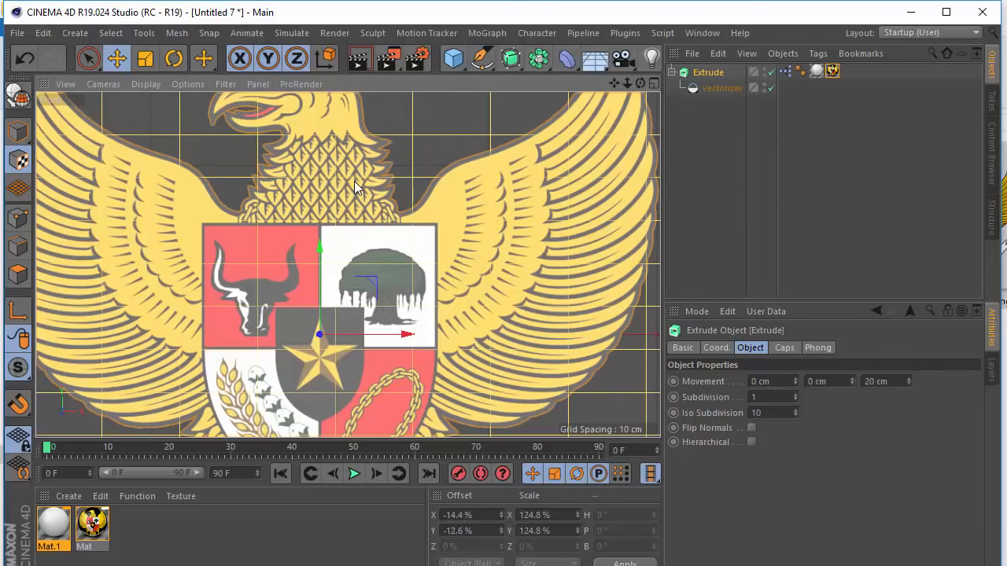
pyautogui.scroll(4, 312, 162)
pyautogui.scroll(2, 288, 125)
pyautogui.scroll(-5, 287, 127)
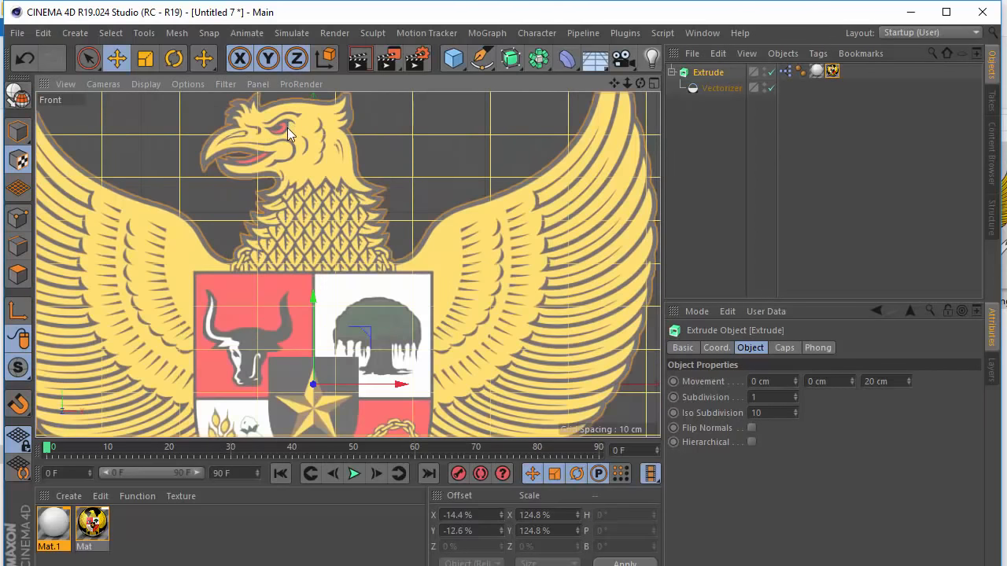
# - Return the viewport to the perspective camera and switch back to Model mode
pyautogui.click(95, 83)
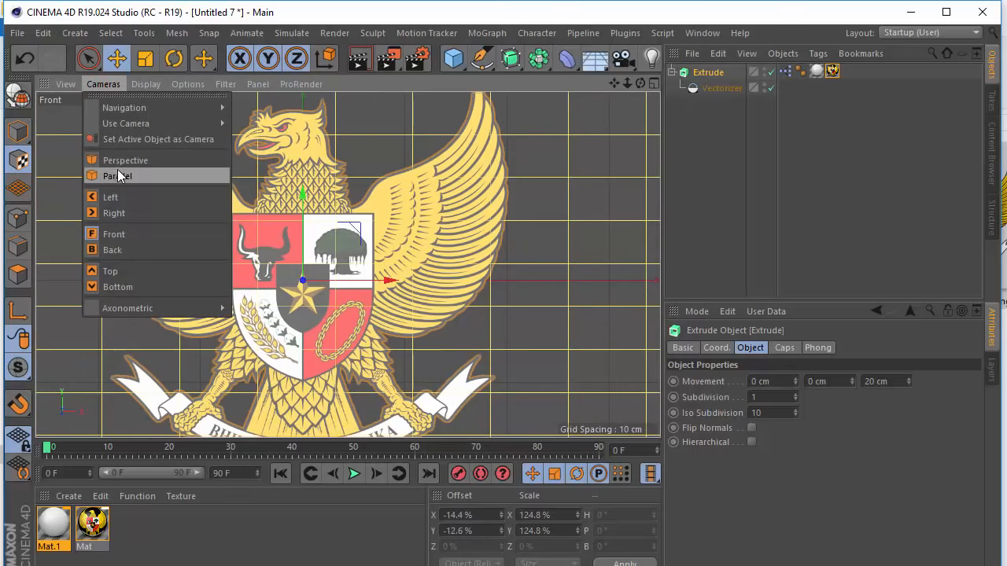
pyautogui.click(118, 159)
pyautogui.keyDown('alt'); pyautogui.moveTo(405, 224); pyautogui.dragTo(13, 159); pyautogui.keyUp('alt')
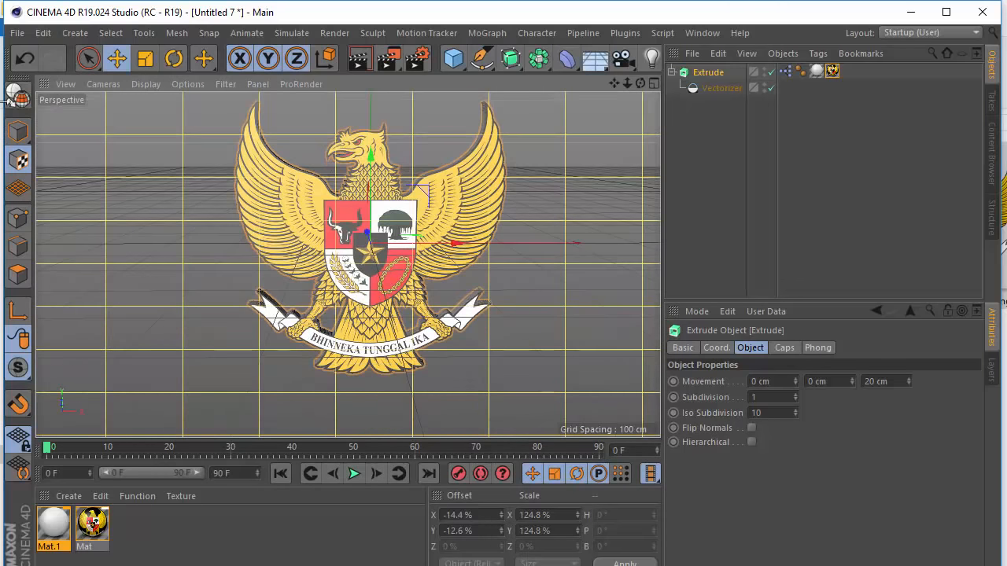
pyautogui.click(17, 132)
# - Inspect the realigned front-cap texture and white extruded sides of the emblem from several angles
pyautogui.scroll(3, 405, 245)
pyautogui.keyDown('alt'); pyautogui.moveTo(356, 271); pyautogui.dragTo(331, 331); pyautogui.keyUp('alt')
pyautogui.scroll(-4, 434, 154)
pyautogui.scroll(7, 394, 224)
pyautogui.keyDown('alt'); pyautogui.moveTo(346, 224); pyautogui.dragTo(360, 206); pyautogui.keyUp('alt')
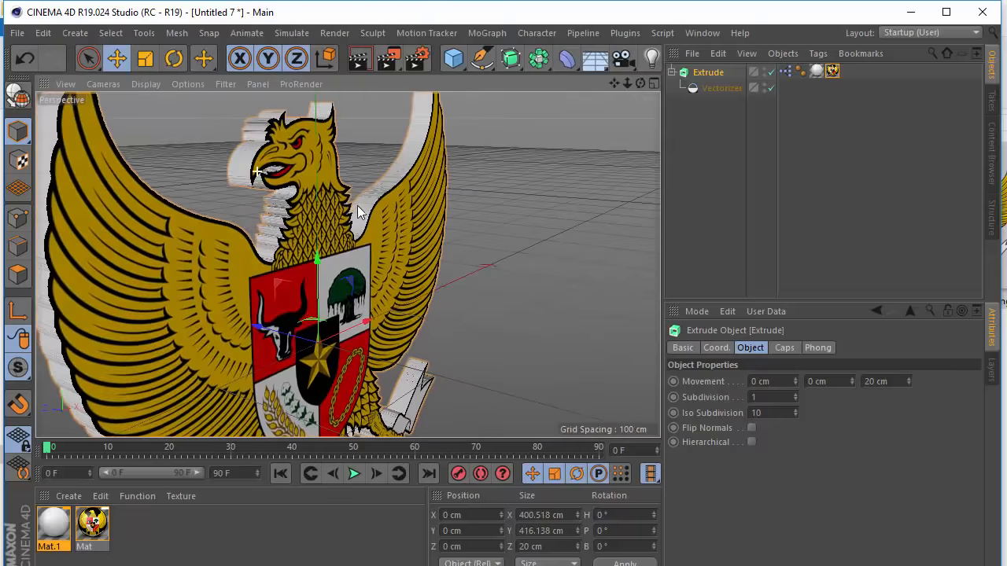
pyautogui.scroll(2, 324, 208)
pyautogui.scroll(-4, 324, 209)
pyautogui.scroll(4, 322, 210)
pyautogui.scroll(-4, 317, 234)
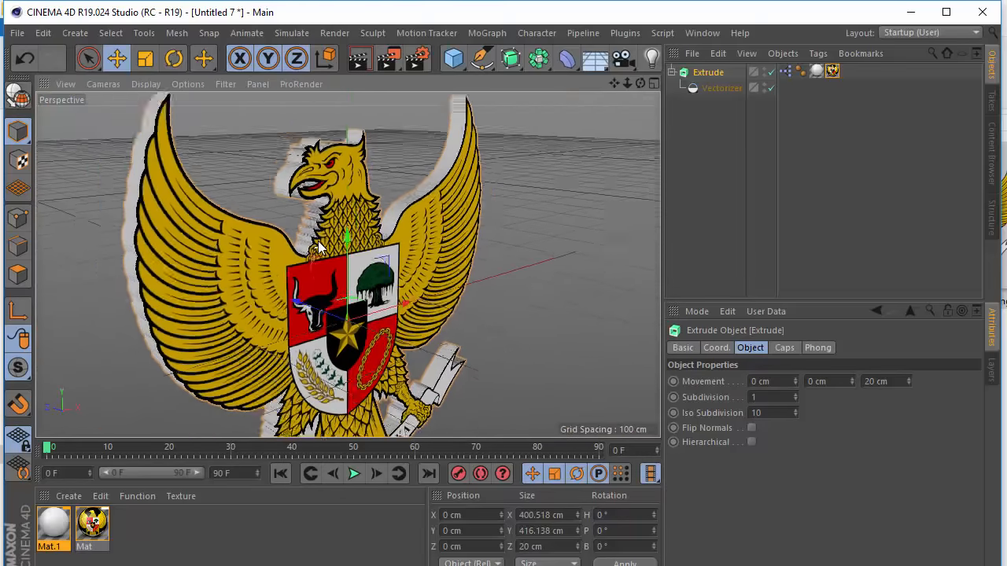
pyautogui.scroll(2, 315, 235)
pyautogui.keyDown('alt'); pyautogui.moveTo(371, 204); pyautogui.dragTo(349, 158); pyautogui.keyUp('alt')
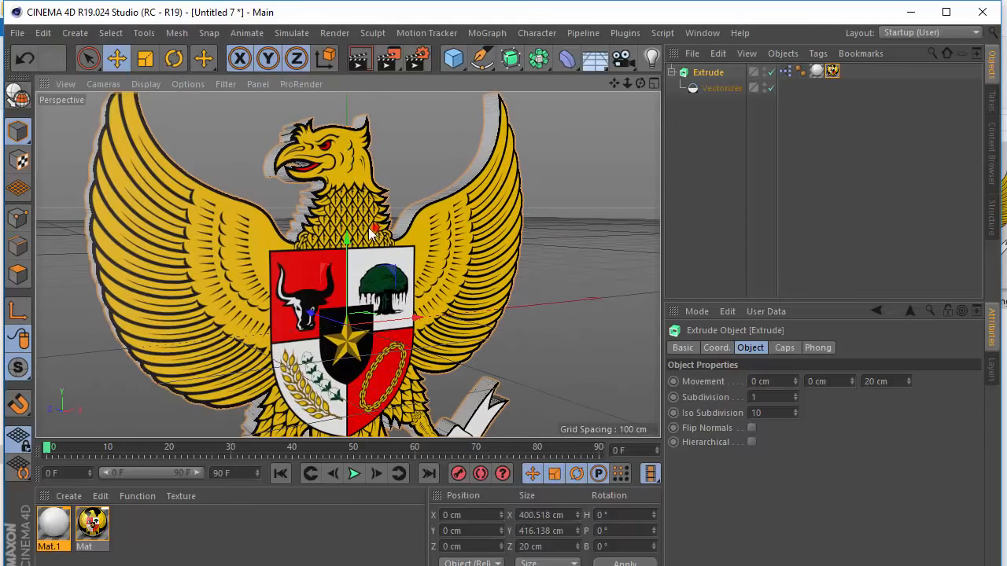
pyautogui.keyDown('alt'); pyautogui.moveTo(376, 228); pyautogui.dragTo(340, 209); pyautogui.keyUp('alt')
# - Switch to File Explorer and open the example scene salah.c4d from the Pictures folder
pyautogui.click(708, 33)
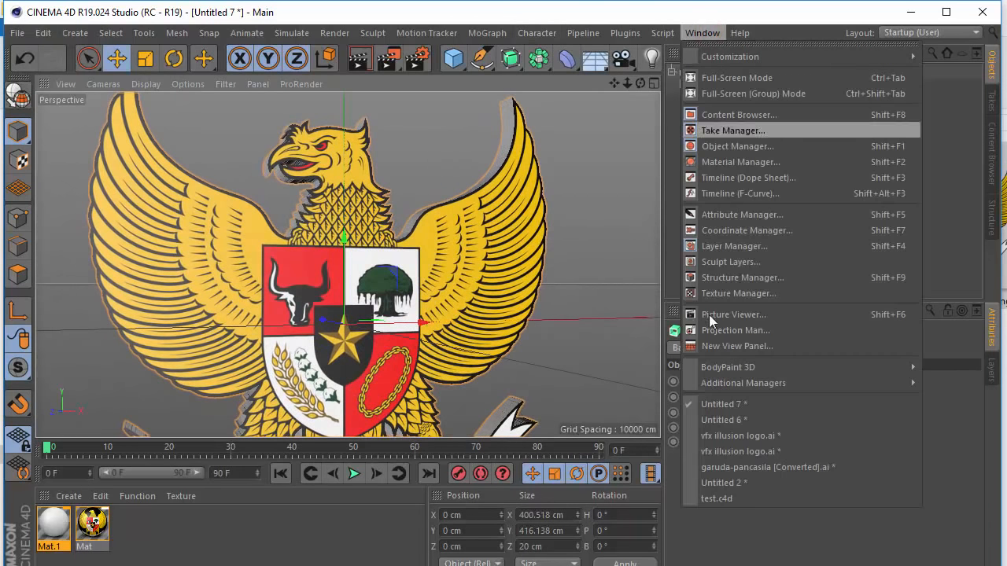
pyautogui.click(712, 535)
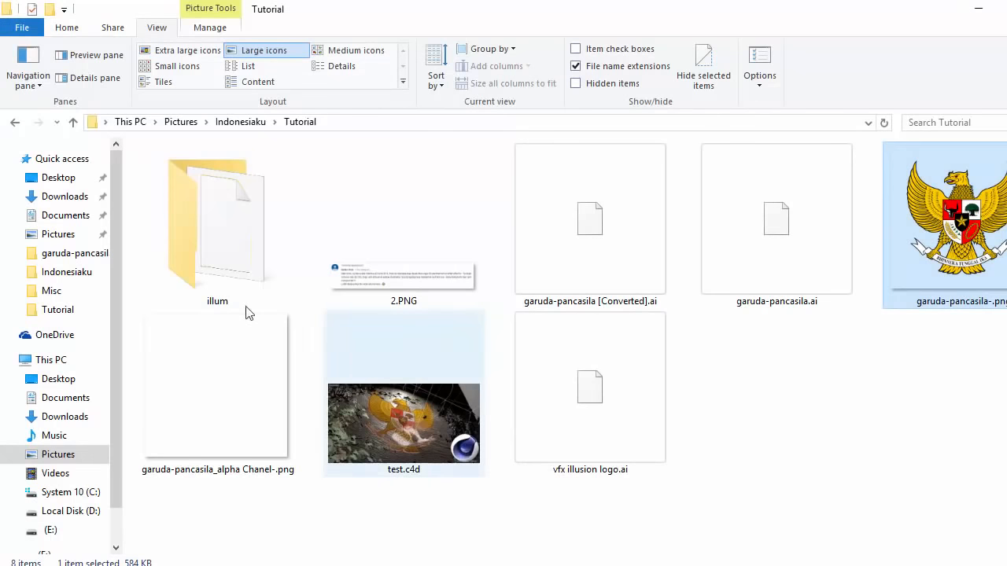
pyautogui.click(450, 405)
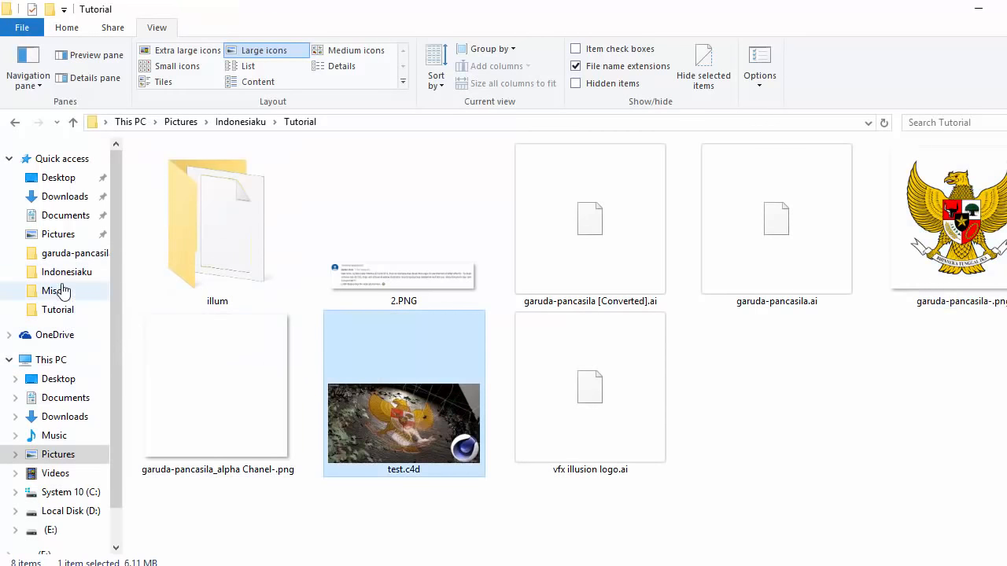
pyautogui.click(58, 454)
pyautogui.doubleClick(669, 187)
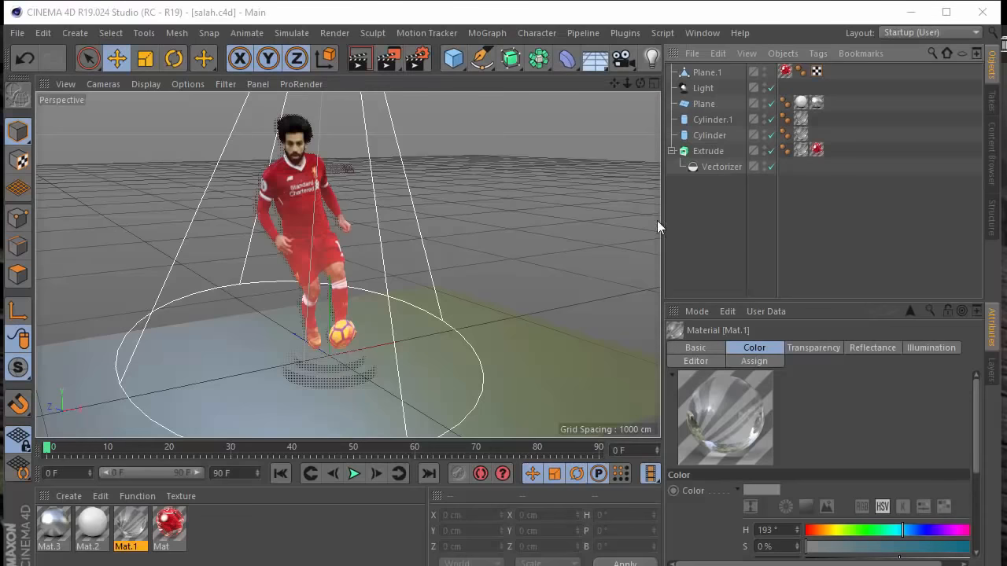
# - Examine the extruded footballer scene from another angle and choose a different viewport display mode
pyautogui.scroll(4, 269, 212)
pyautogui.moveTo(280, 162)
pyautogui.keyDown('alt'); pyautogui.mouseDown()
pyautogui.moveTo(367, 174)
pyautogui.moveTo(158, 151)
pyautogui.moveTo(188, 160)
pyautogui.moveTo(293, 261)
pyautogui.moveTo(413, 250)
pyautogui.moveTo(292, 415)
pyautogui.moveTo(368, 376)
pyautogui.moveTo(404, 188)
pyautogui.moveTo(418, 287)
pyautogui.moveTo(454, 297)
pyautogui.moveTo(343, 193)
pyautogui.moveTo(471, 293)
pyautogui.moveTo(503, 290)
pyautogui.moveTo(341, 295)
pyautogui.moveTo(208, 226)
pyautogui.moveTo(364, 372)
pyautogui.moveTo(403, 339)
pyautogui.mouseUp(); pyautogui.keyUp('alt')
pyautogui.click(152, 85)
pyautogui.click(152, 122)
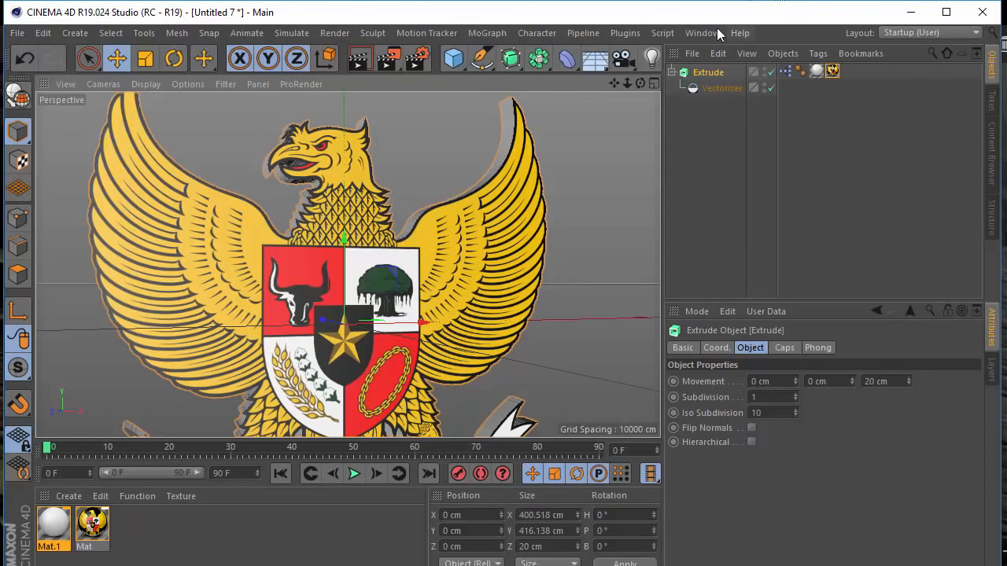
# - Switch to the open project test.c4d and examine its extruded emblem on the wooden plane from several angles
pyautogui.click(702, 33)
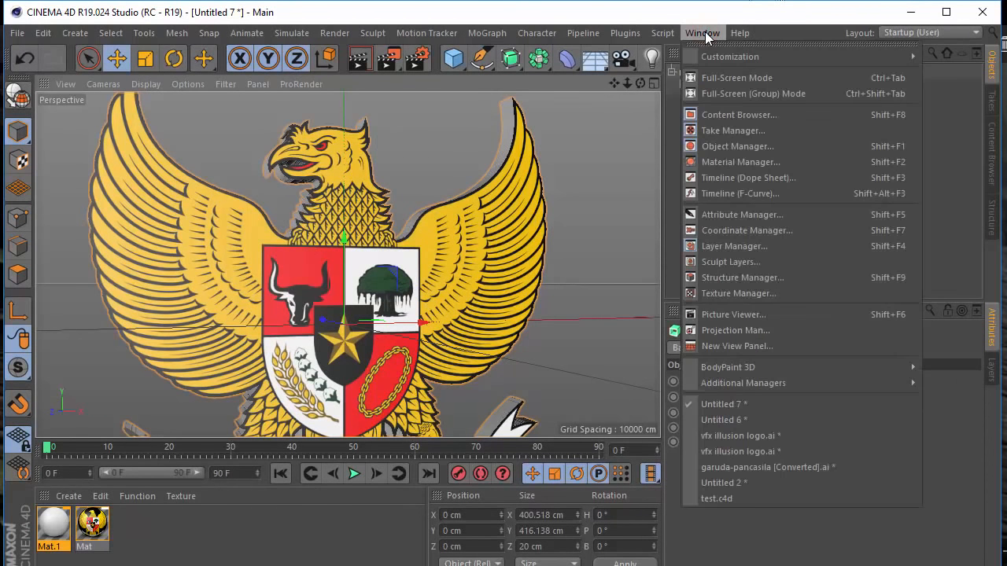
pyautogui.click(753, 467)
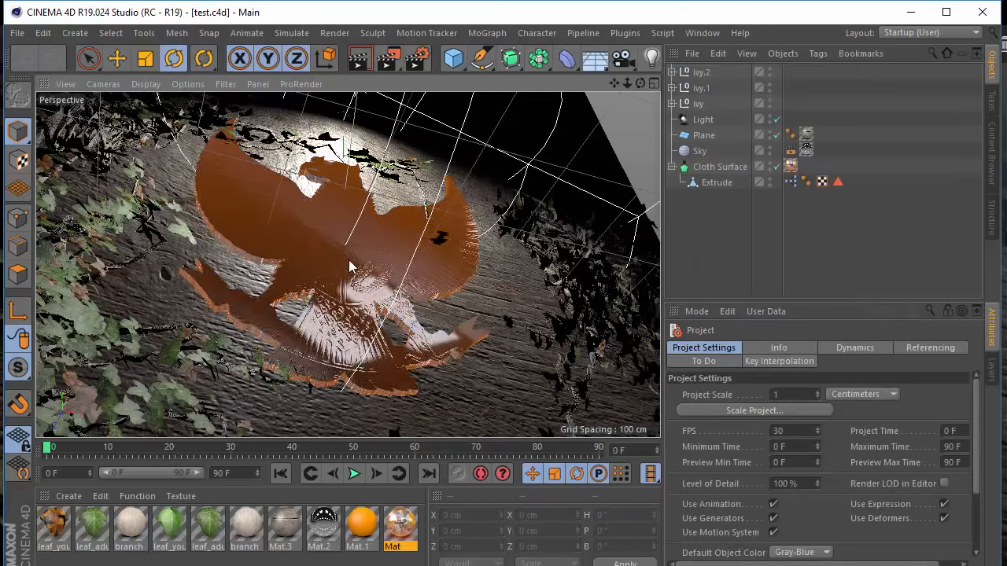
pyautogui.keyDown('alt'); pyautogui.moveTo(349, 267); pyautogui.dragTo(590, 204); pyautogui.keyUp('alt')
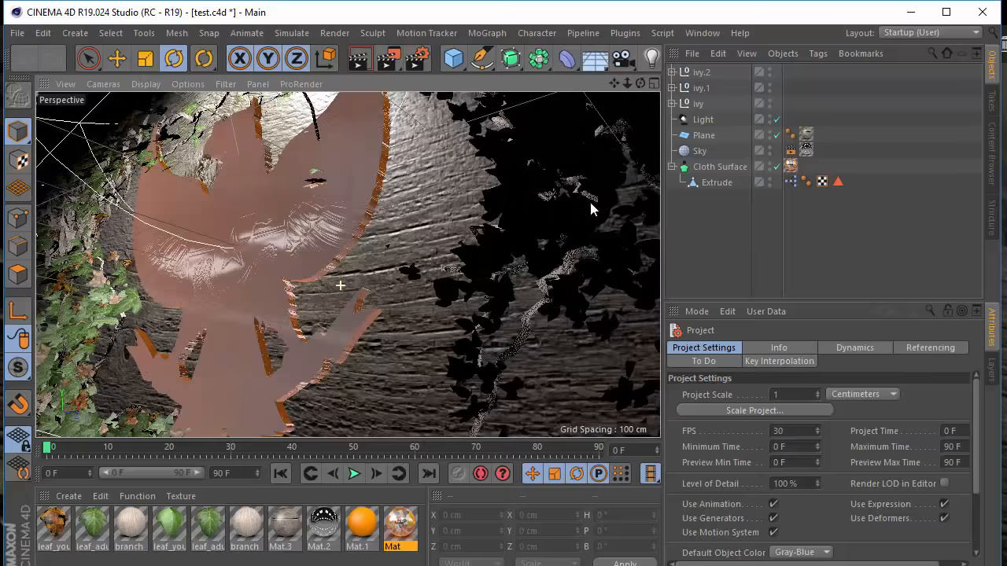
pyautogui.keyDown('alt'); pyautogui.moveTo(497, 202); pyautogui.dragTo(308, 153); pyautogui.keyUp('alt')
# - Replace the missing Color texture of material Mat with garuda-pancasila-.png and view the emblem on the wooden plane
pyautogui.click(397, 523)
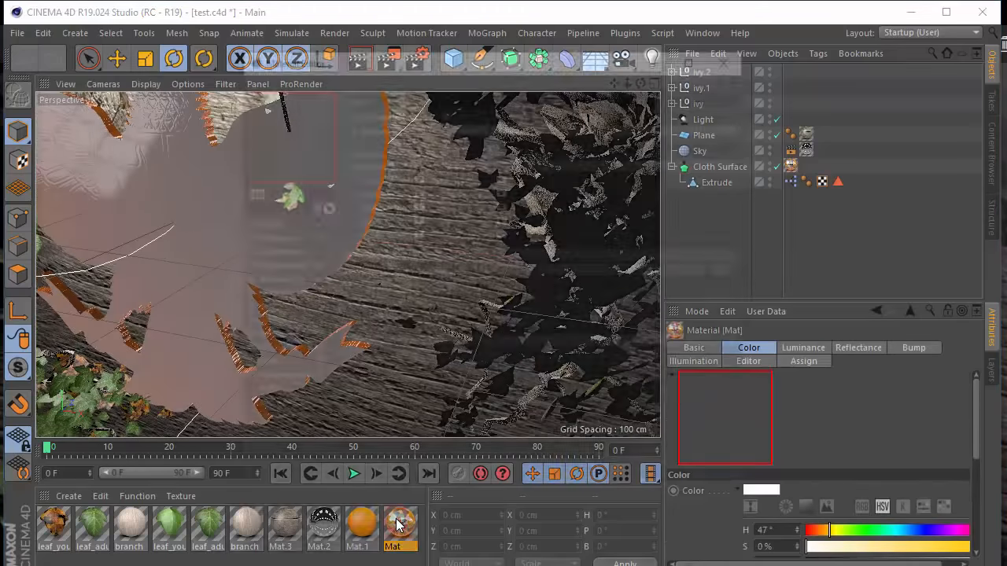
pyautogui.doubleClick(397, 523)
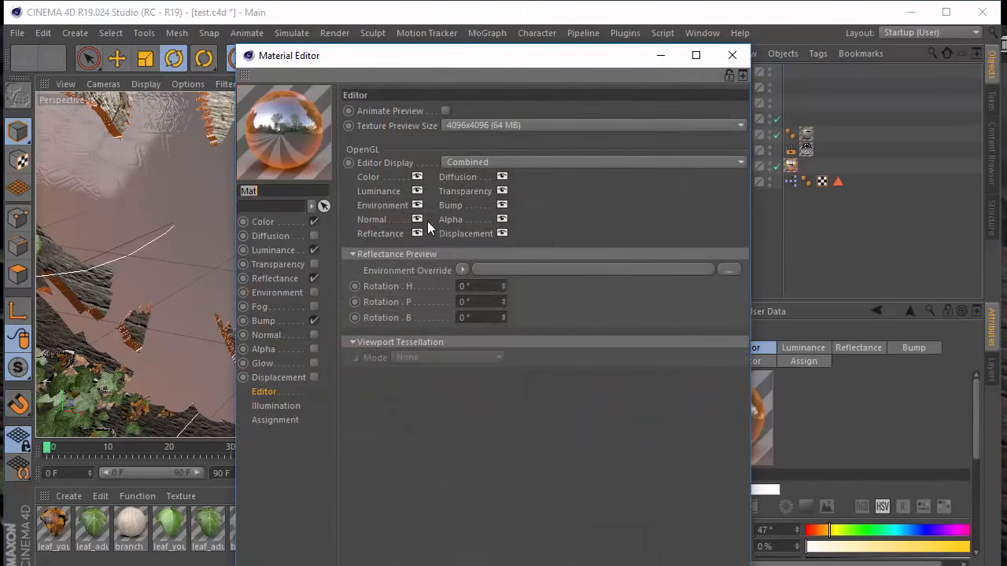
pyautogui.click(264, 222)
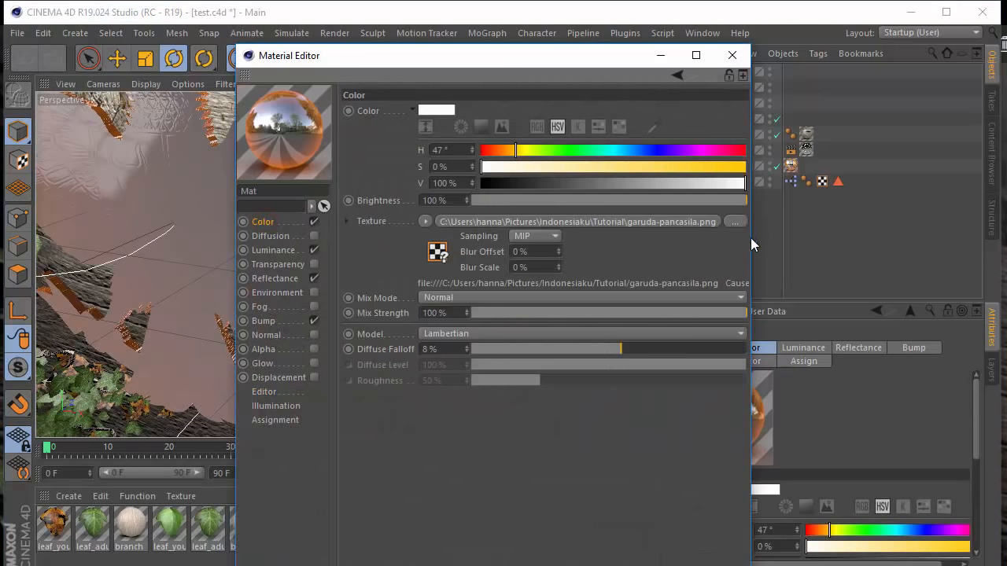
pyautogui.click(426, 221)
pyautogui.click(465, 138)
pyautogui.click(419, 319)
pyautogui.click(638, 418)
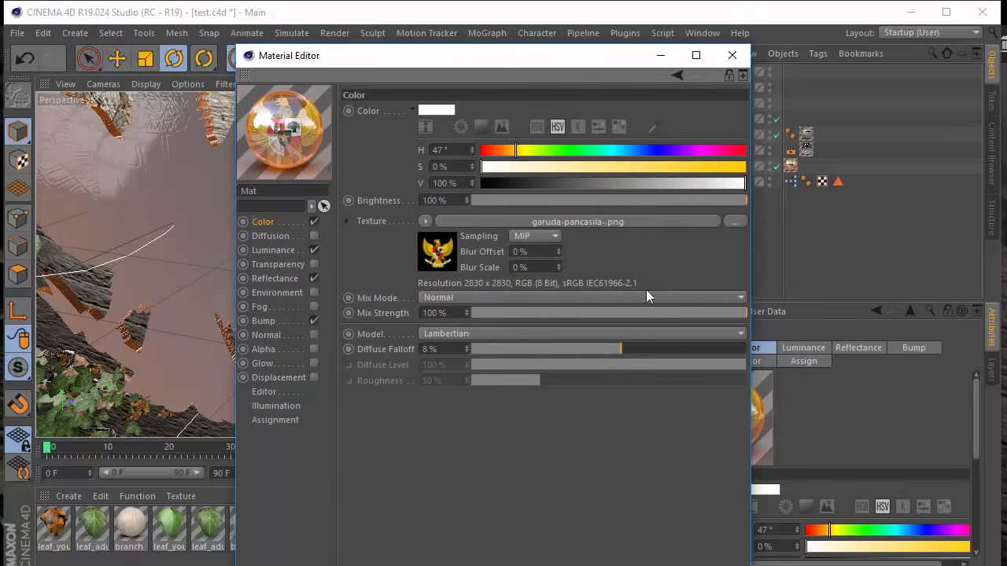
pyautogui.click(728, 57)
pyautogui.keyDown('alt'); pyautogui.moveTo(459, 242); pyautogui.dragTo(460, 198); pyautogui.keyUp('alt')
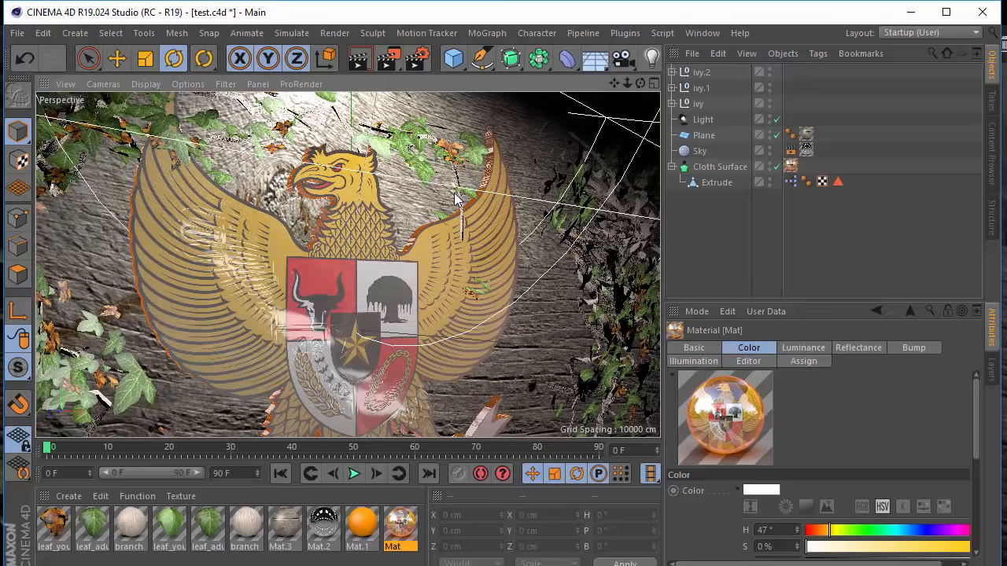
pyautogui.scroll(-3, 482, 228)
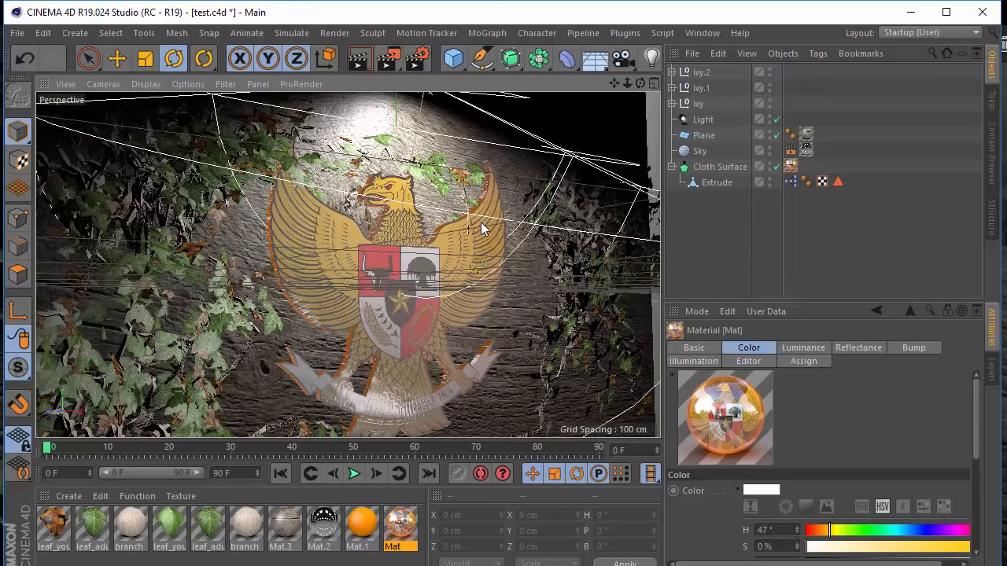